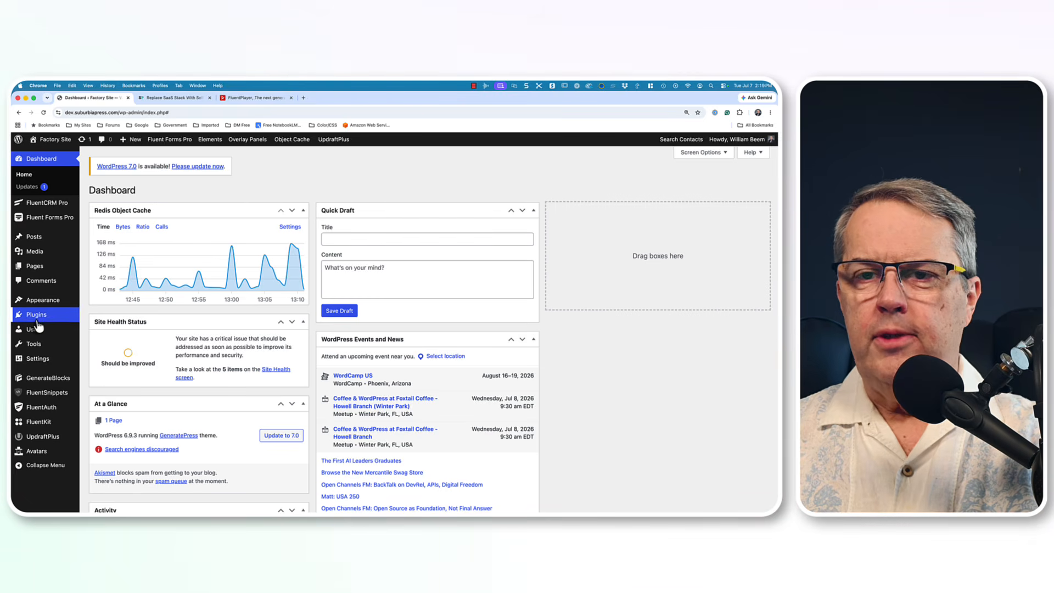
# - Search the plugin directory for "fluentplayer", and install and activate the FluentPlayer plugin
pyautogui.moveTo(37, 318)
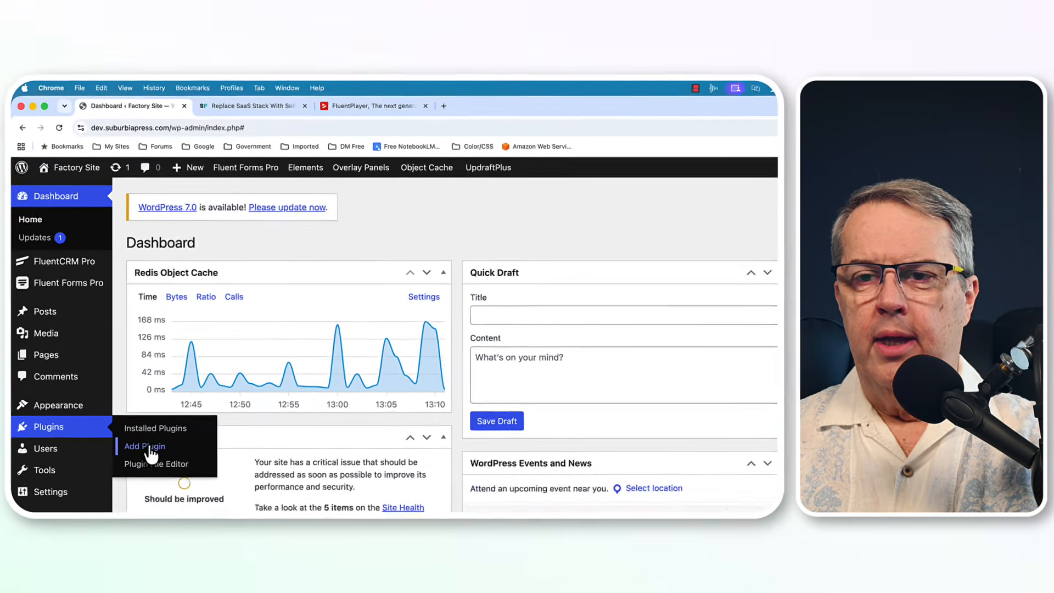
pyautogui.click(102, 328)
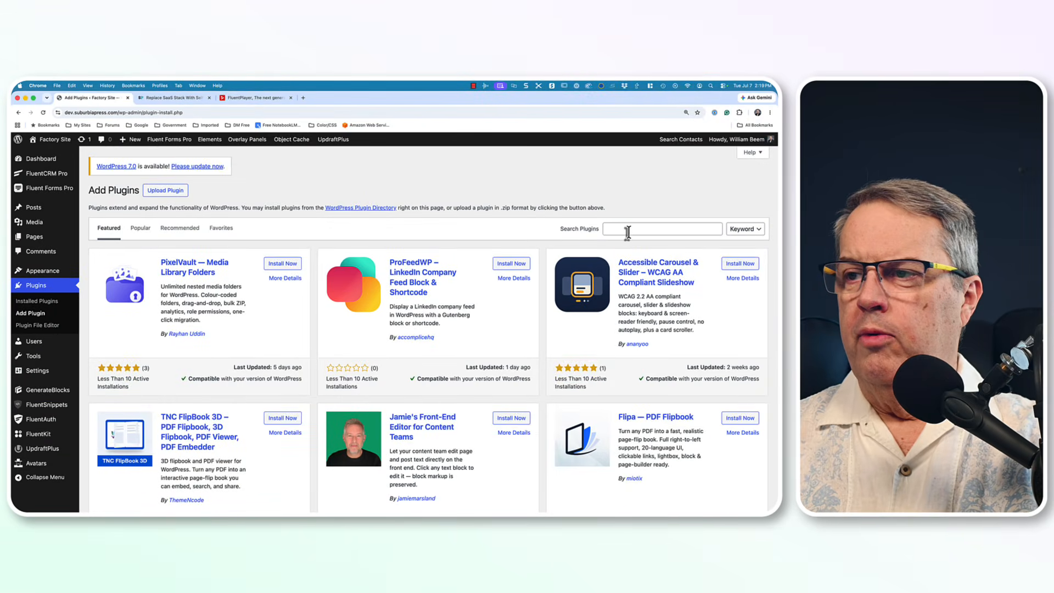
pyautogui.click(628, 231)
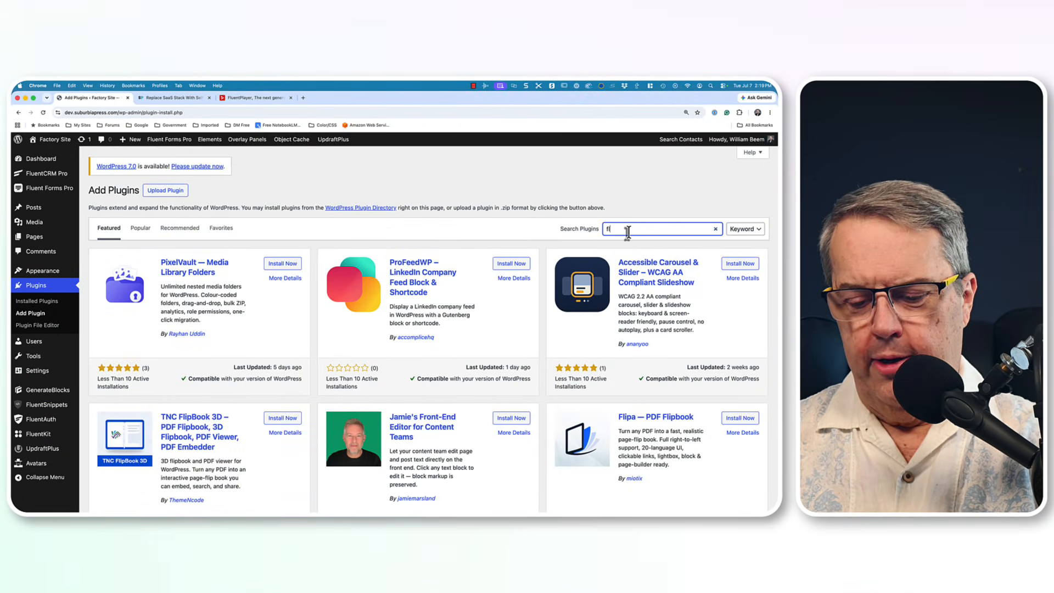
pyautogui.write('fluentplayer')
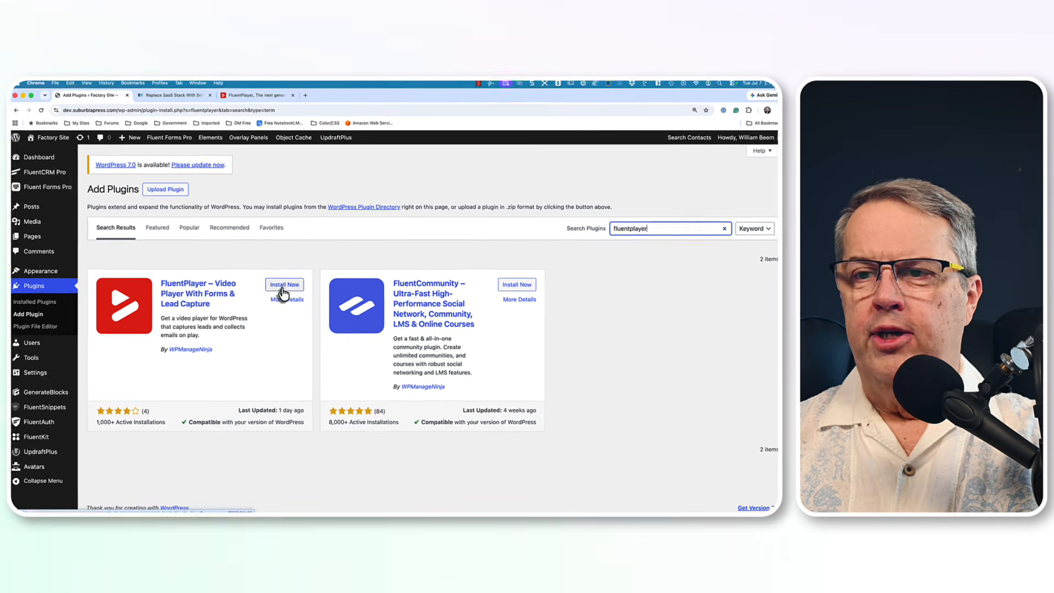
pyautogui.click(282, 289)
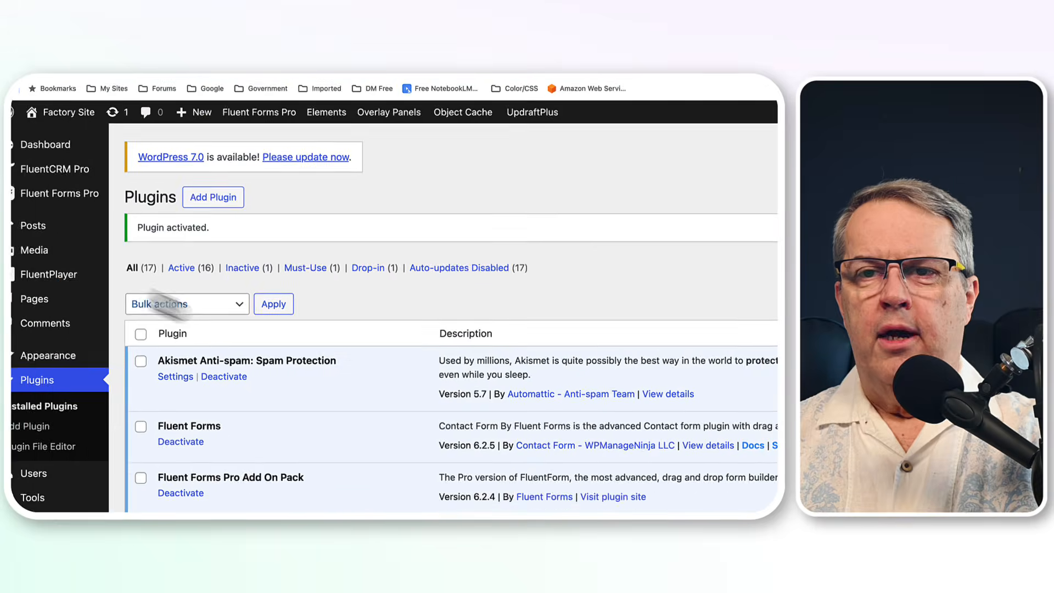
# - Open the FluentPlayer settings and try to choose Ambient as the default preset
pyautogui.moveTo(89, 297)
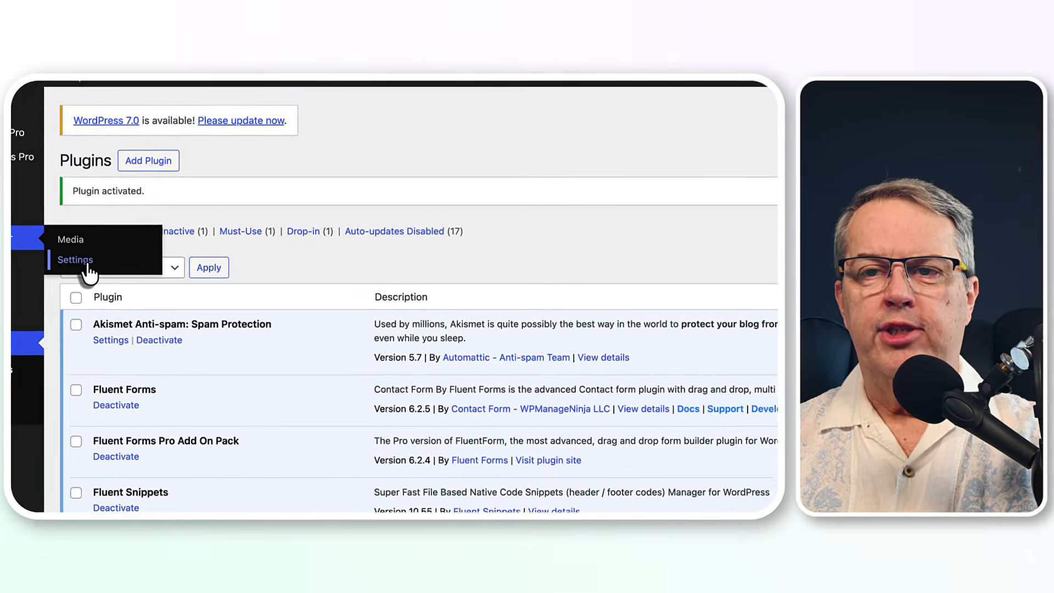
pyautogui.click(82, 262)
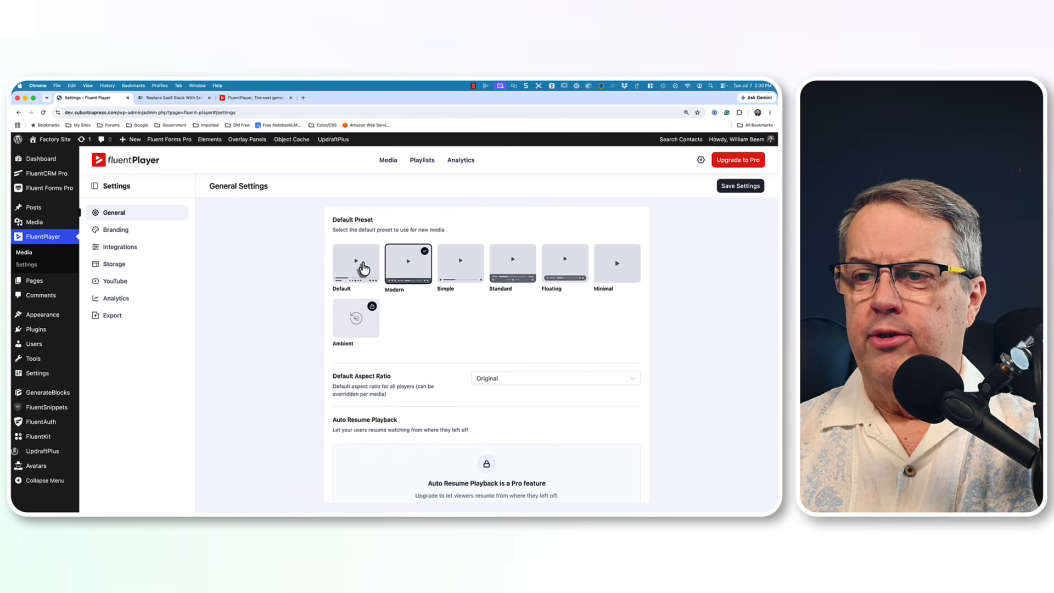
pyautogui.click(356, 319)
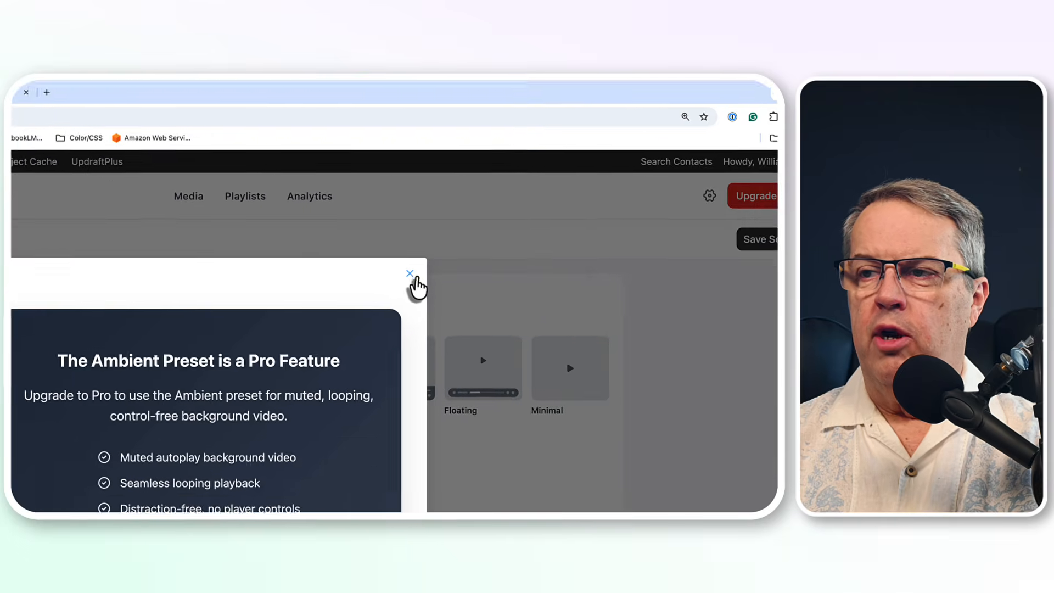
pyautogui.click(716, 187)
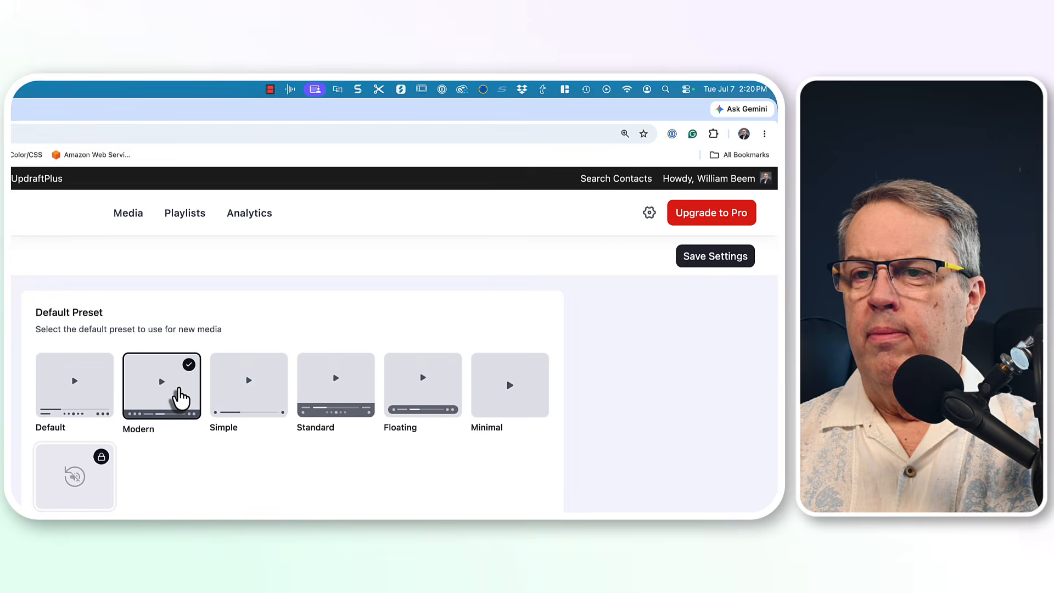
# - Set the default aspect ratio for all players to Wide - 16:9 and save the general settings
pyautogui.scroll(-3, 247, 437)
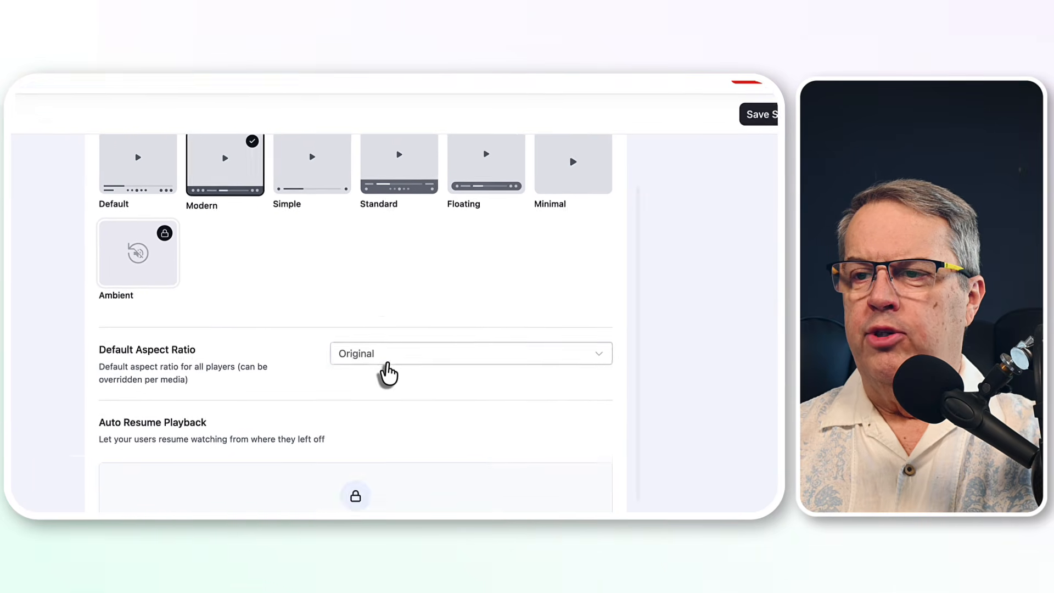
pyautogui.click(387, 361)
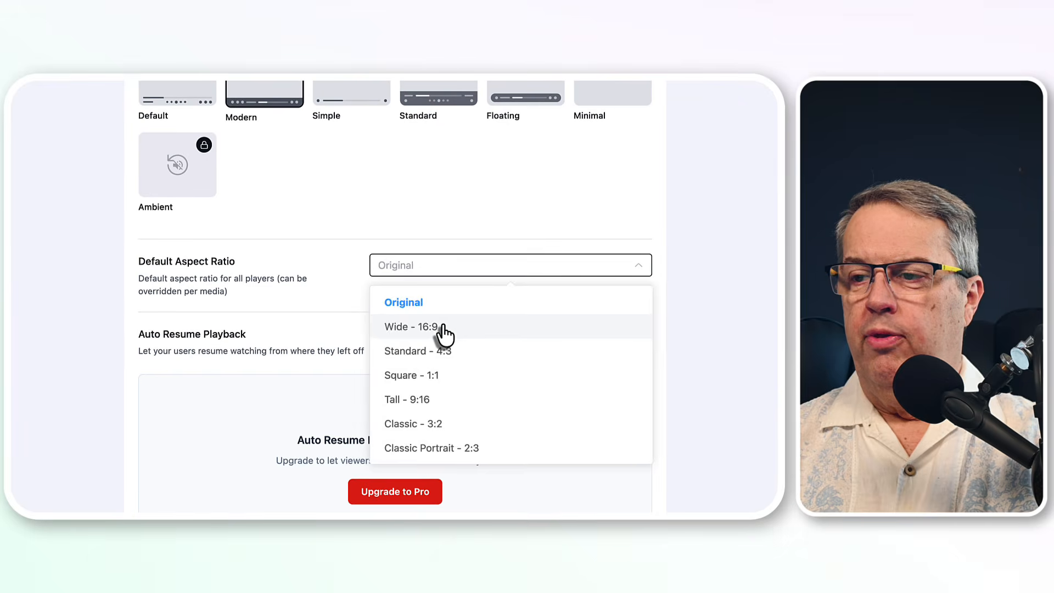
pyautogui.click(443, 328)
pyautogui.scroll(-5, 433, 305)
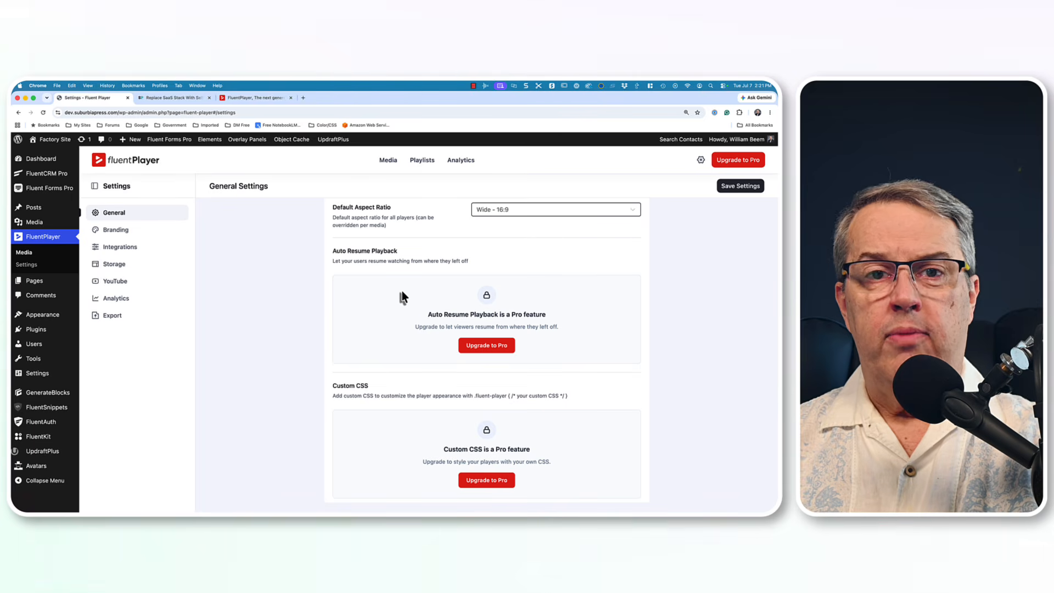
pyautogui.scroll(-1, 401, 292)
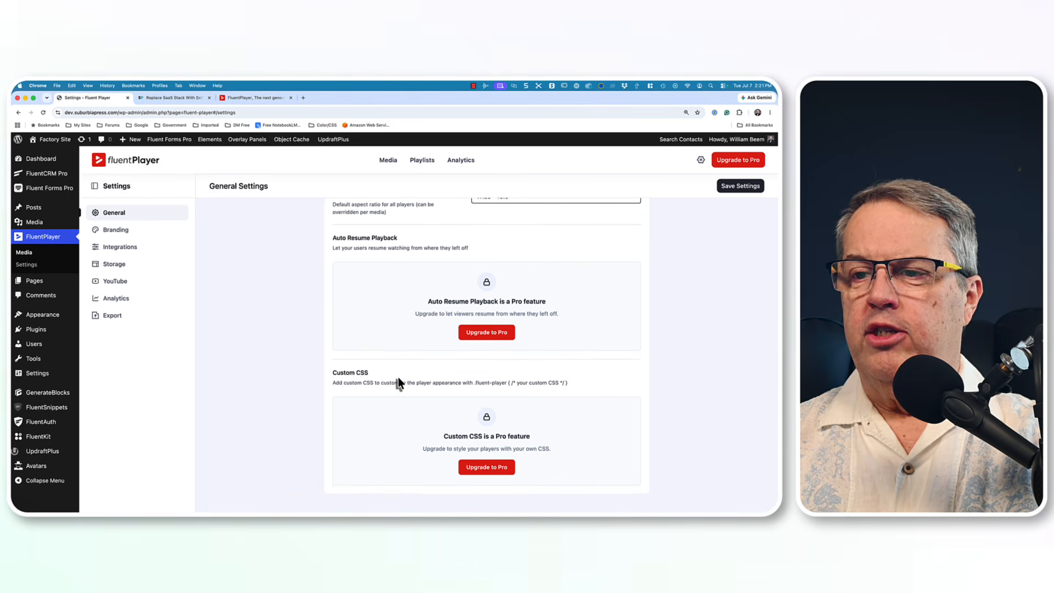
pyautogui.scroll(5, 397, 376)
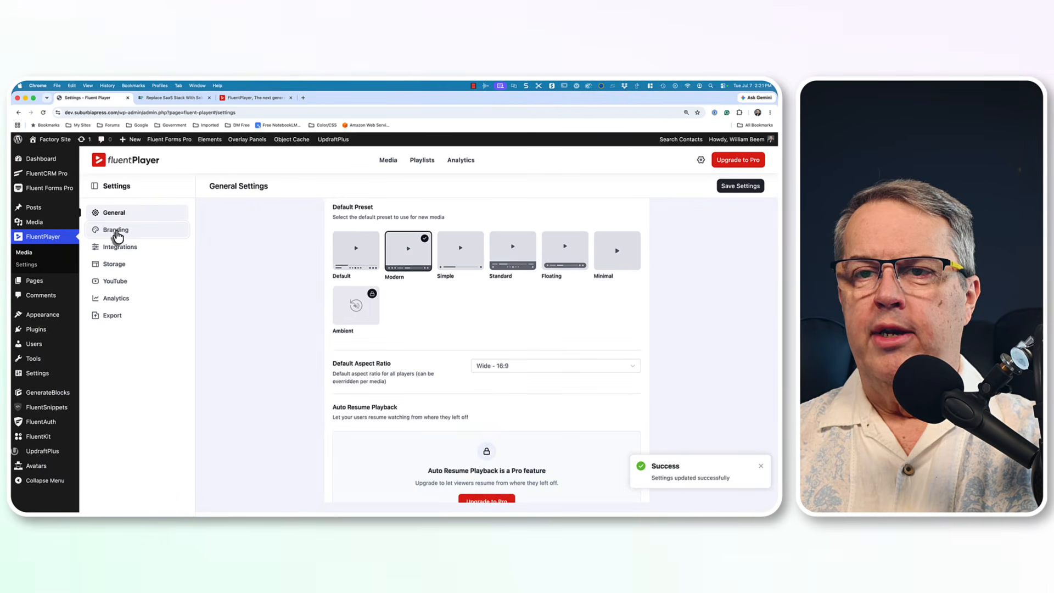
# - In the branding settings, set the player logo to the SP image from the media library
pyautogui.click(115, 233)
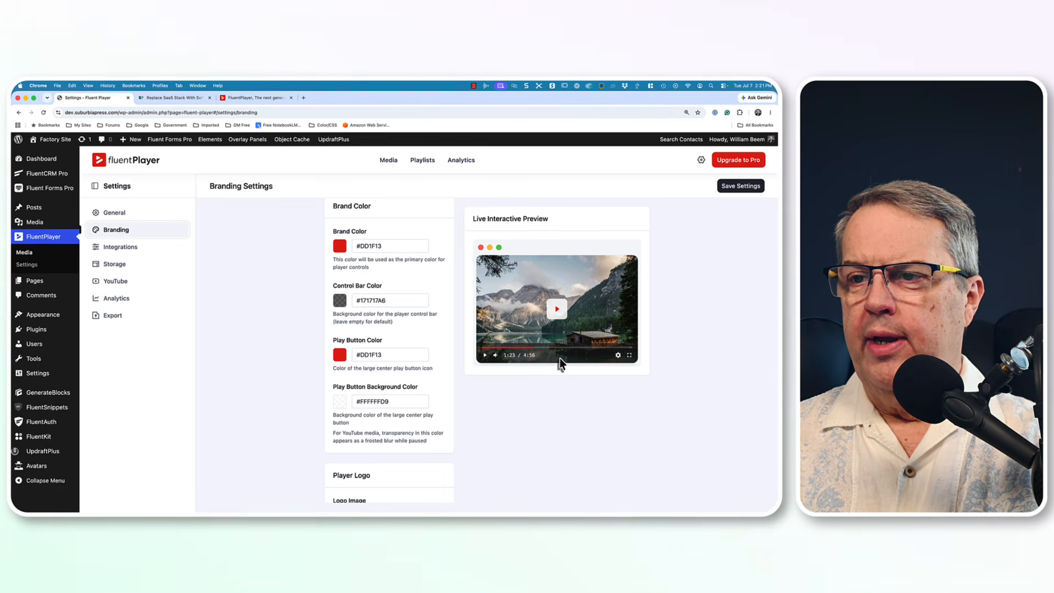
pyautogui.scroll(-2, 417, 312)
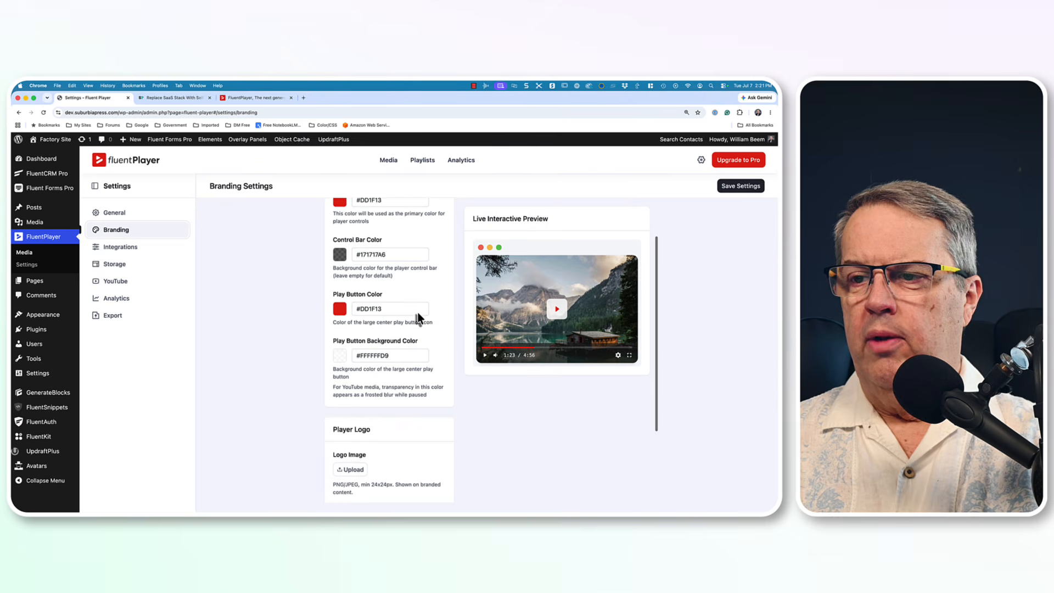
pyautogui.scroll(-1, 418, 315)
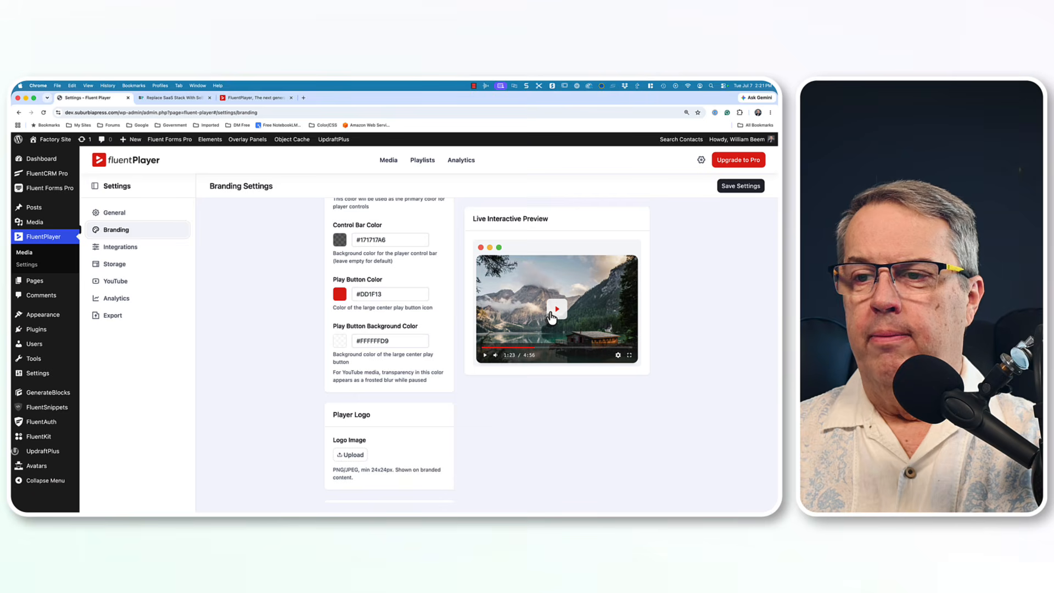
pyautogui.scroll(-3, 480, 330)
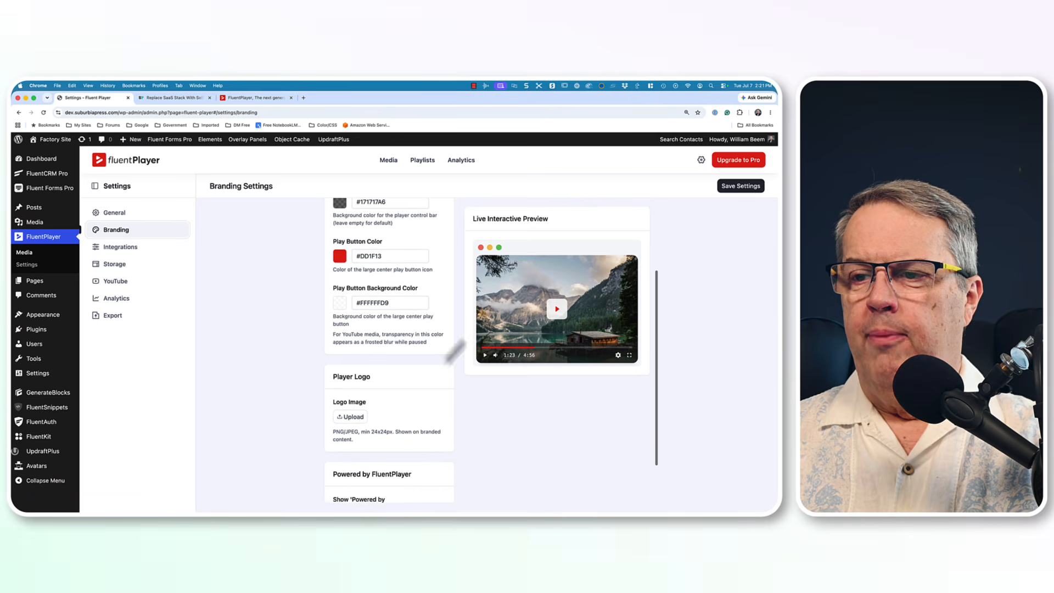
pyautogui.click(350, 416)
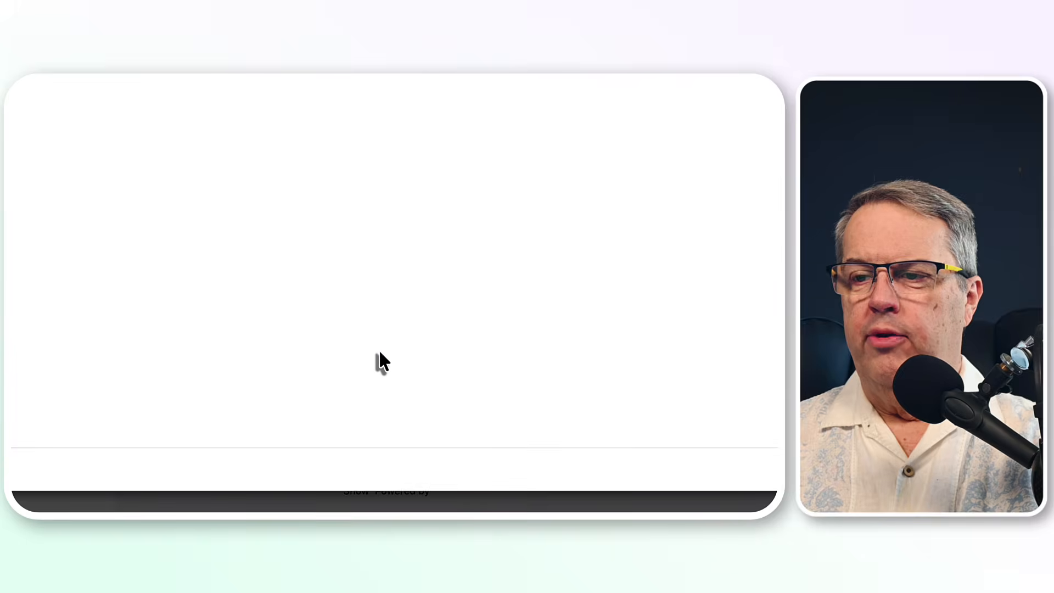
pyautogui.click(83, 313)
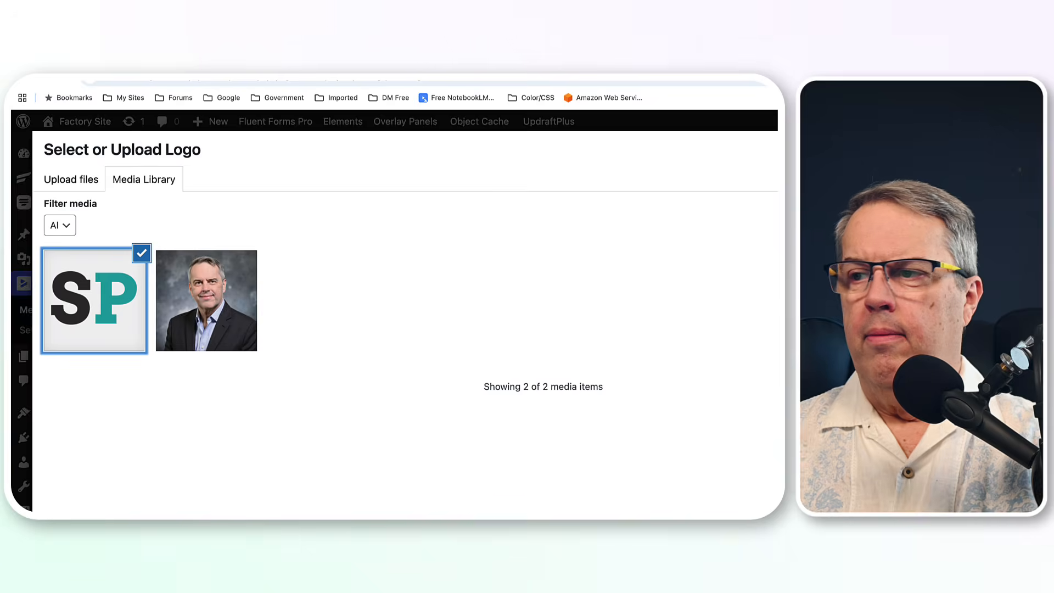
pyautogui.click(737, 487)
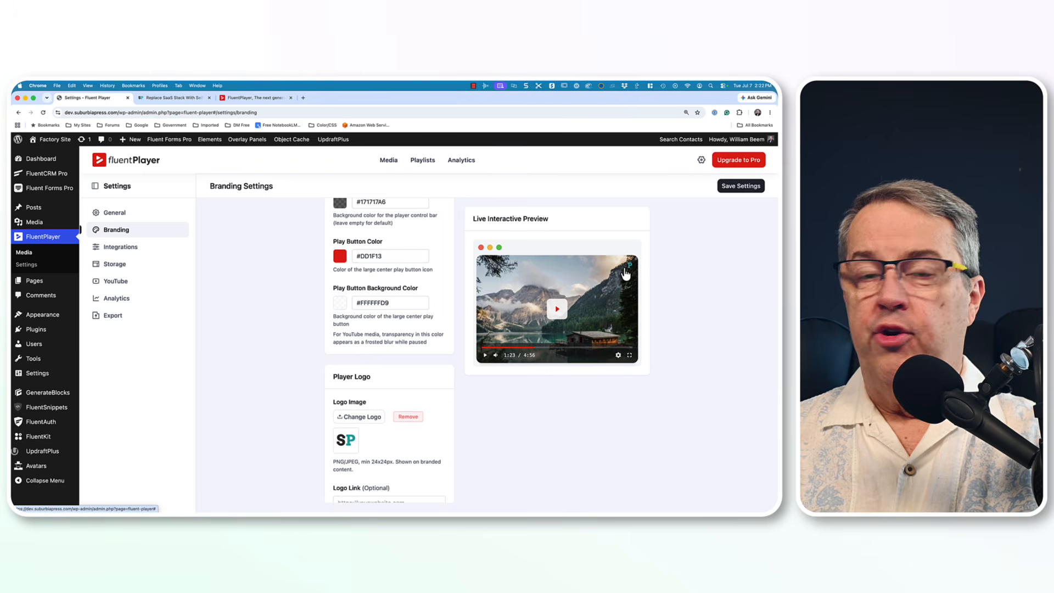
# - Try the Top Left, Bottom Left and Bottom Right positions for the player logo and return it to Top Right
pyautogui.scroll(-1, 626, 273)
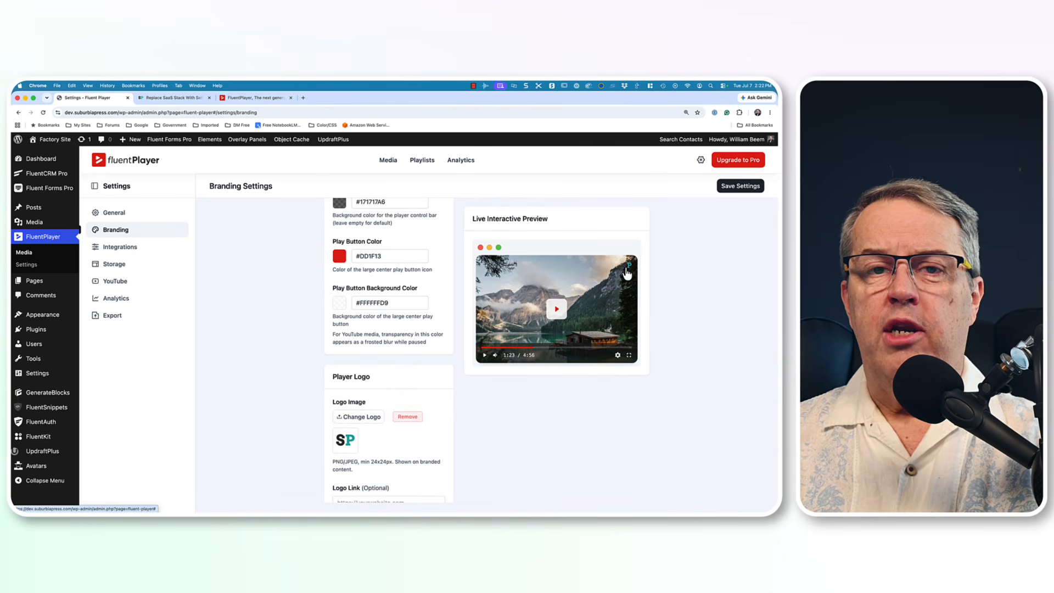
pyautogui.scroll(-5, 722, 300)
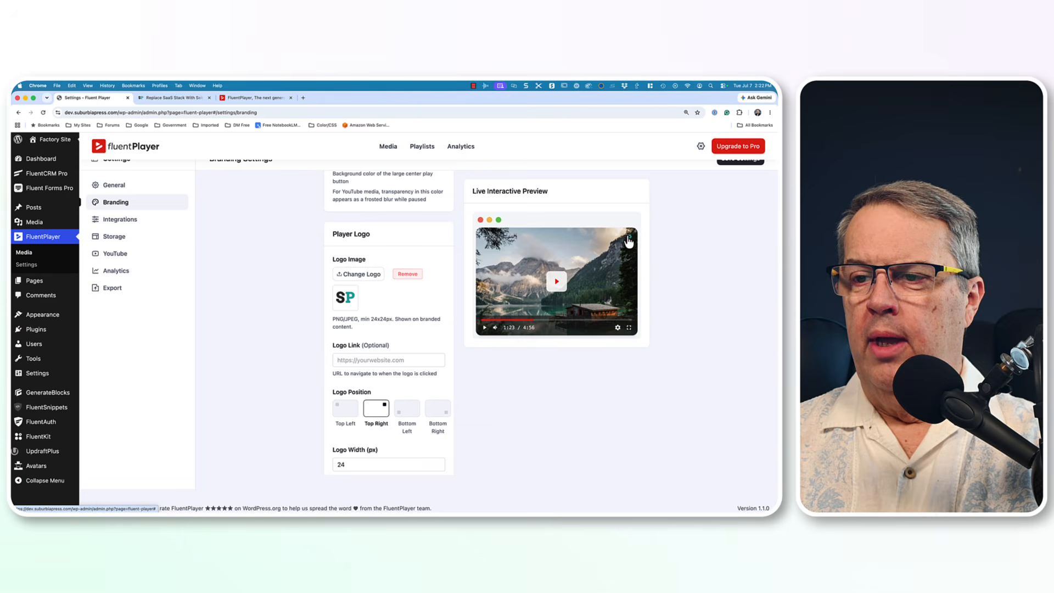
pyautogui.click(340, 415)
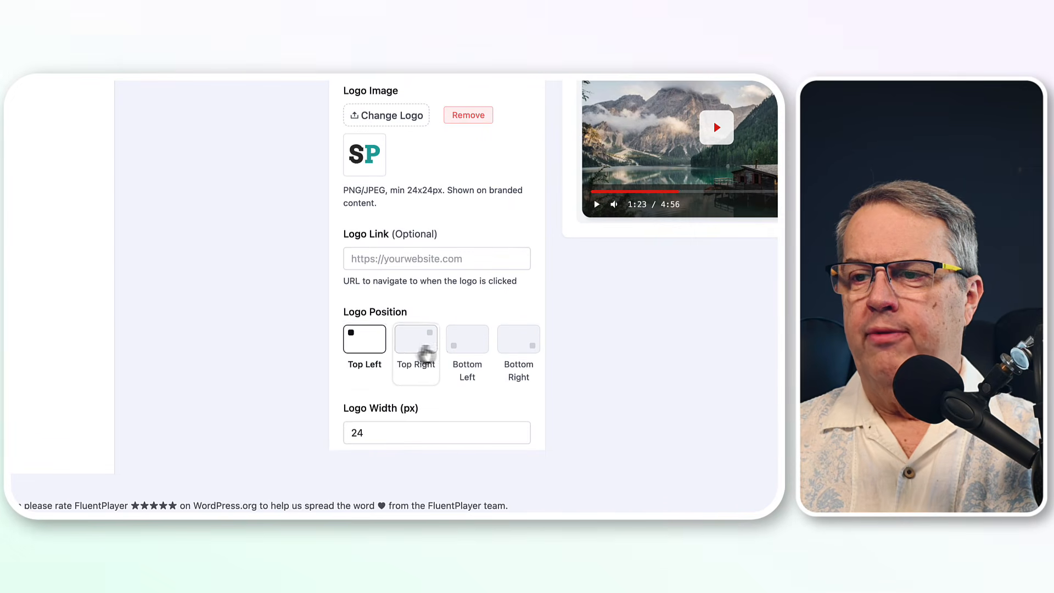
pyautogui.click(425, 356)
pyautogui.click(471, 354)
pyautogui.click(502, 354)
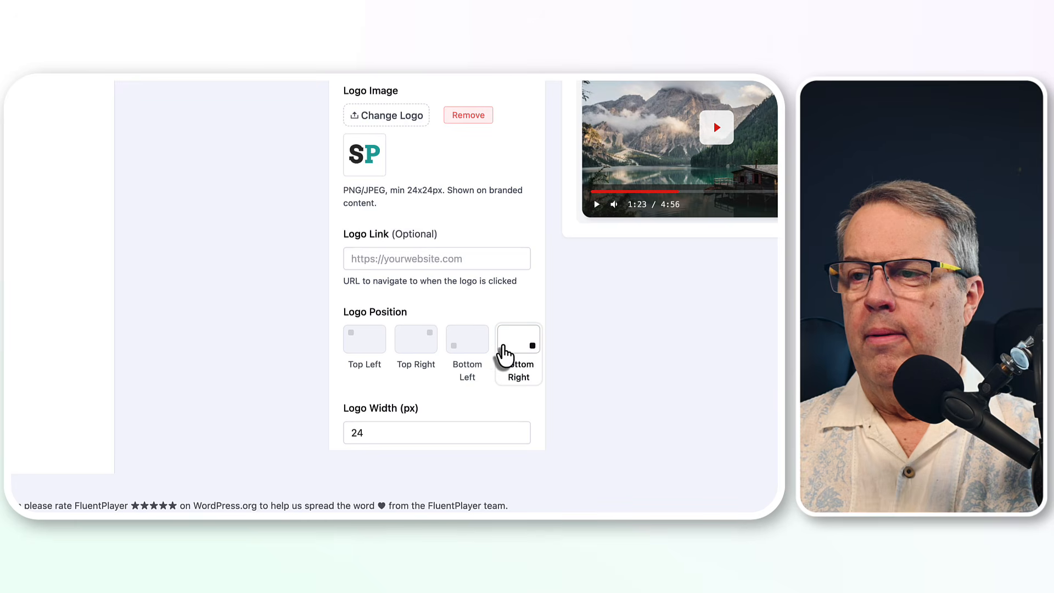
pyautogui.click(417, 351)
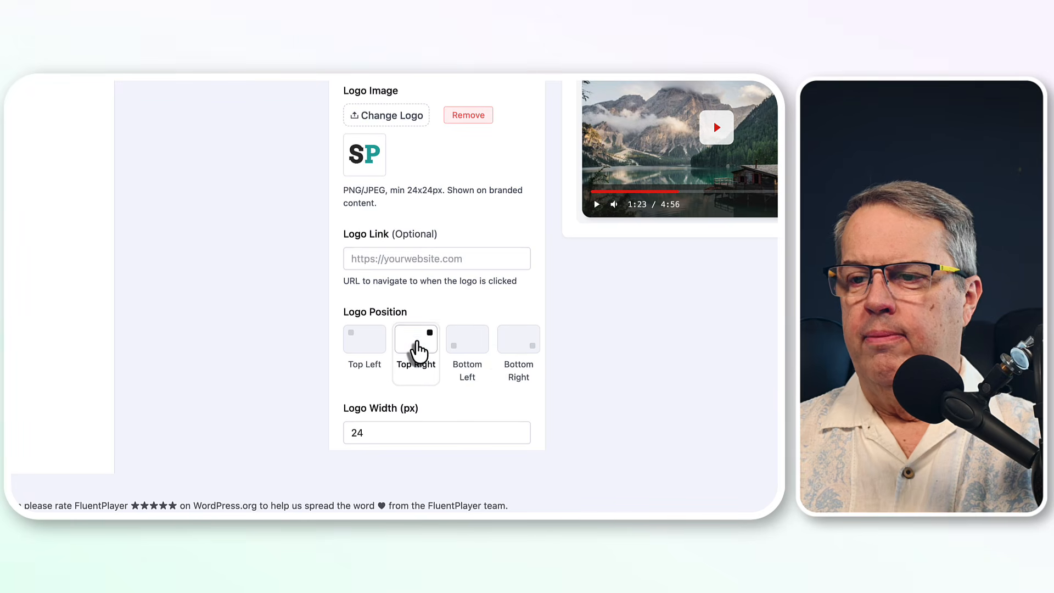
# - Look over the Integrations and Storage settings of FluentPlayer
pyautogui.scroll(-1, 406, 379)
pyautogui.scroll(-1, 400, 395)
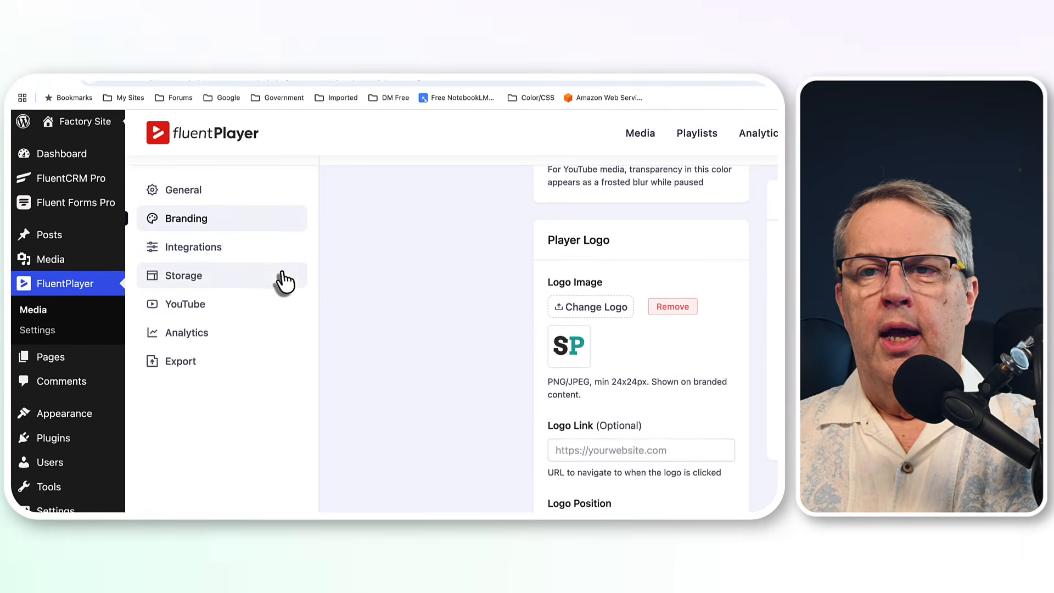
pyautogui.click(222, 269)
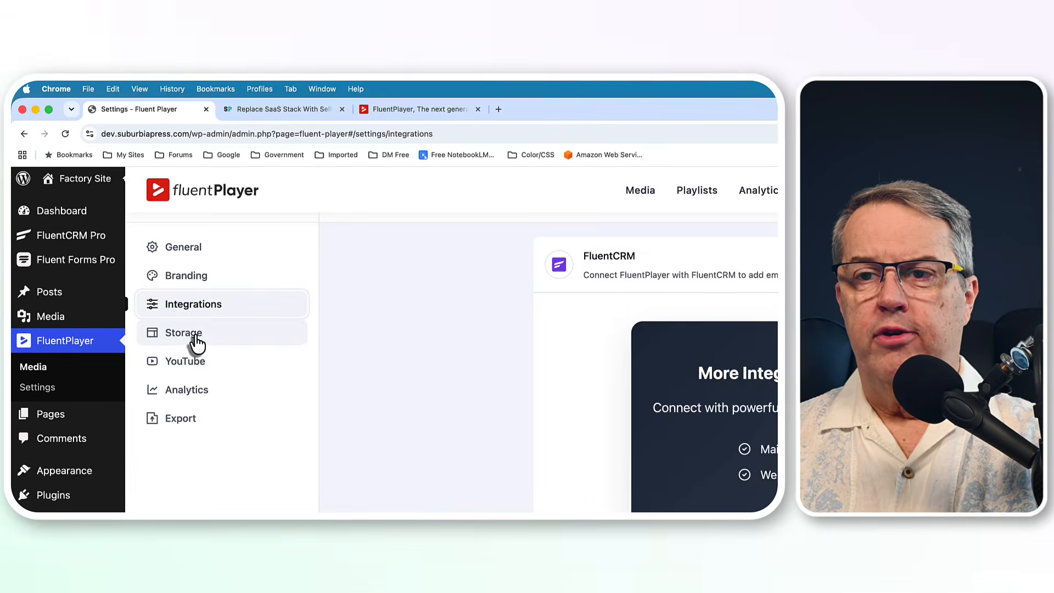
pyautogui.click(120, 234)
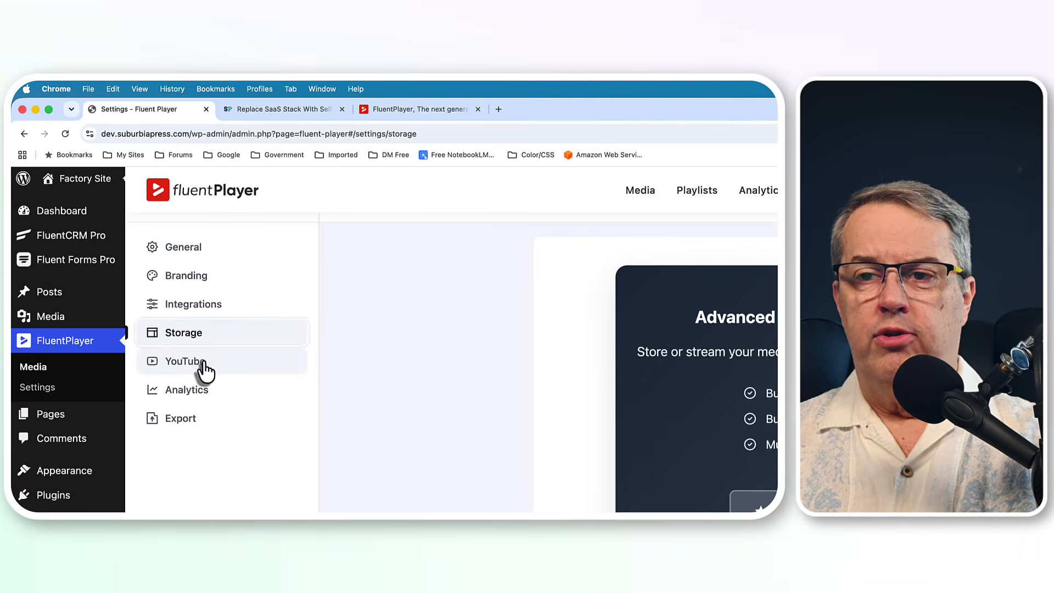
# - Enable Privacy-Enhanced Mode and Show Subscribe Button in the FluentPlayer YouTube settings
pyautogui.click(136, 250)
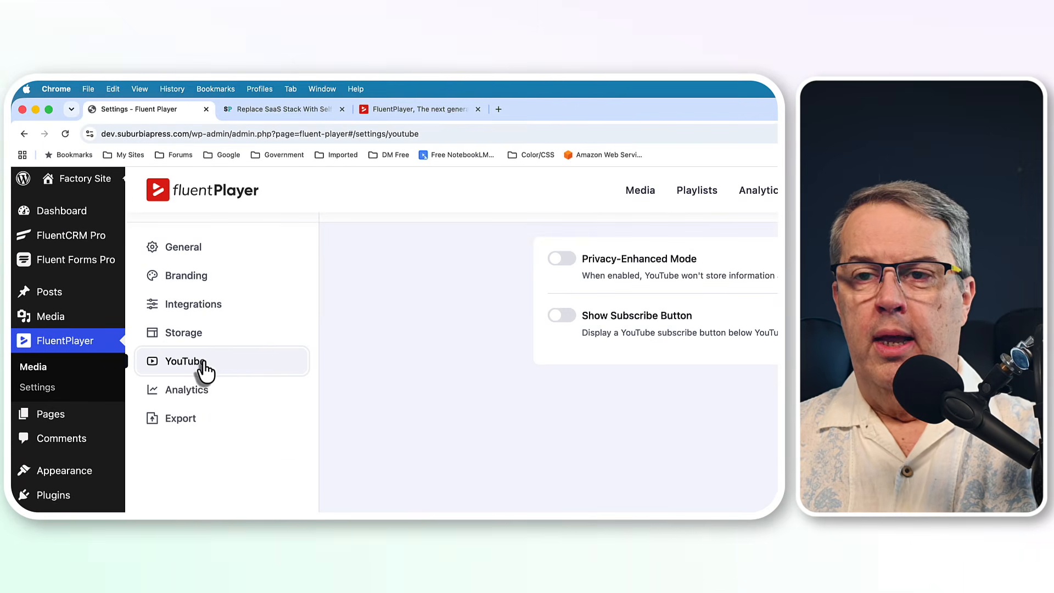
pyautogui.click(569, 266)
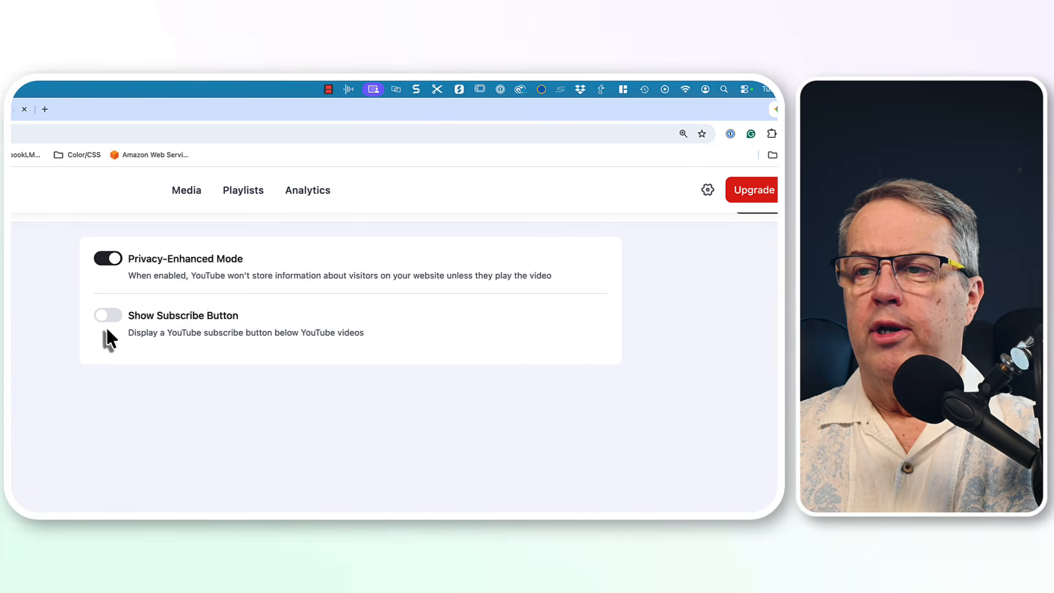
pyautogui.click(53, 316)
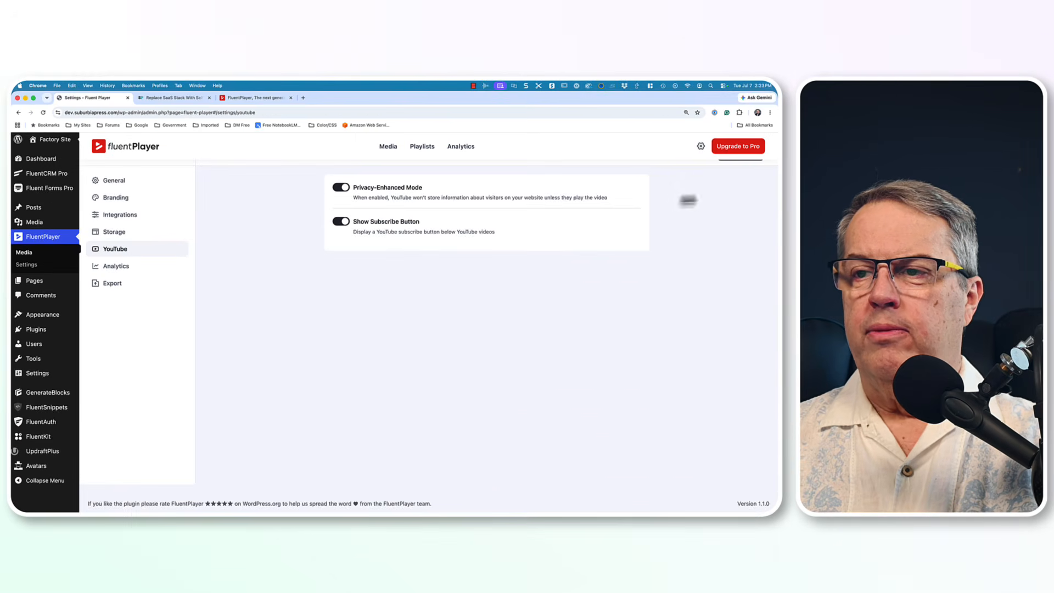
pyautogui.click(735, 146)
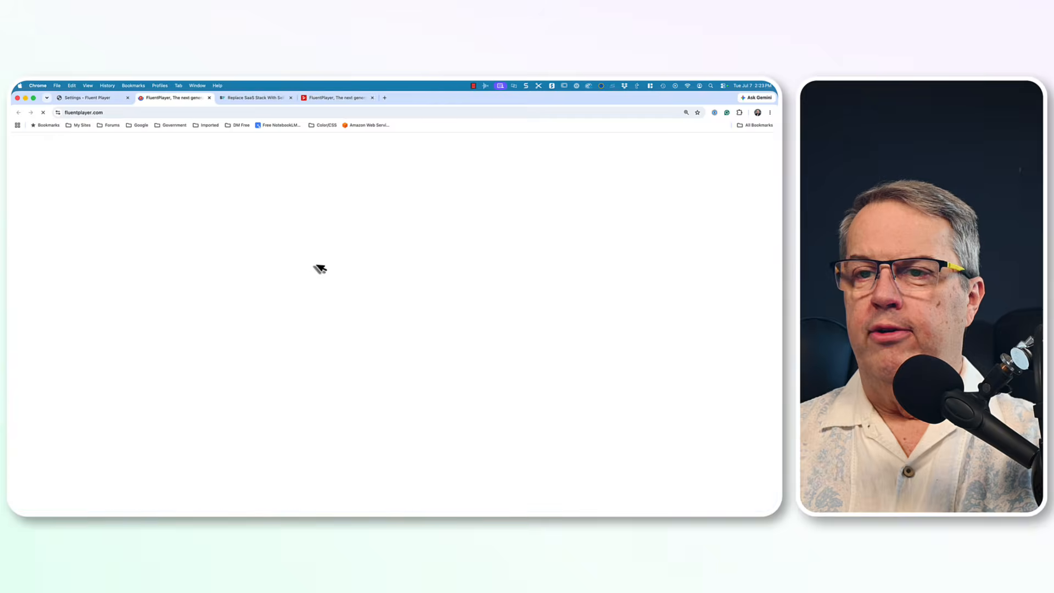
# - Review the Analytics settings and the email Export settings of FluentPlayer
pyautogui.click(116, 266)
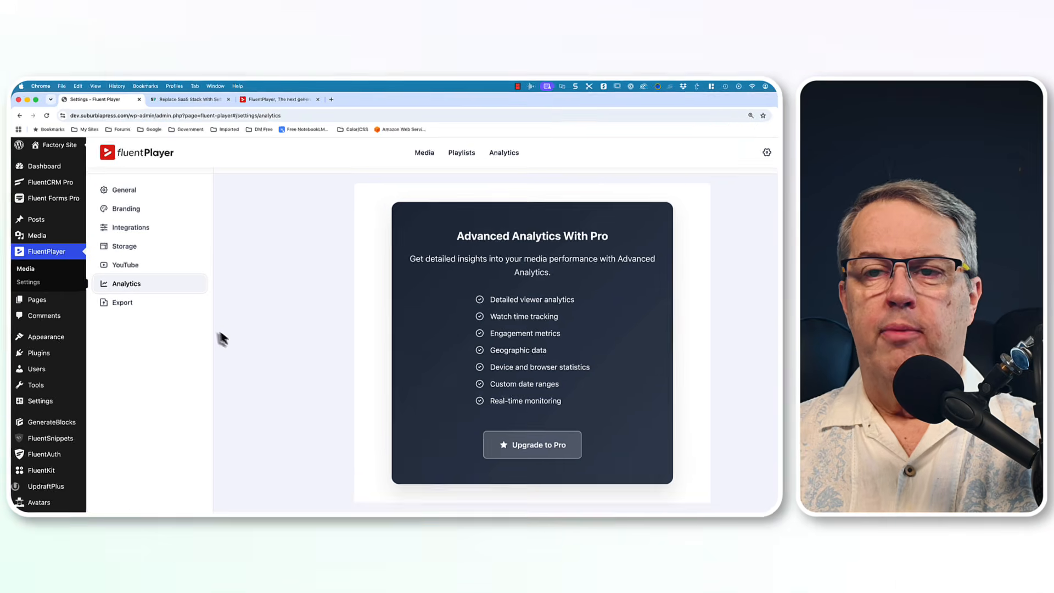
pyautogui.click(125, 285)
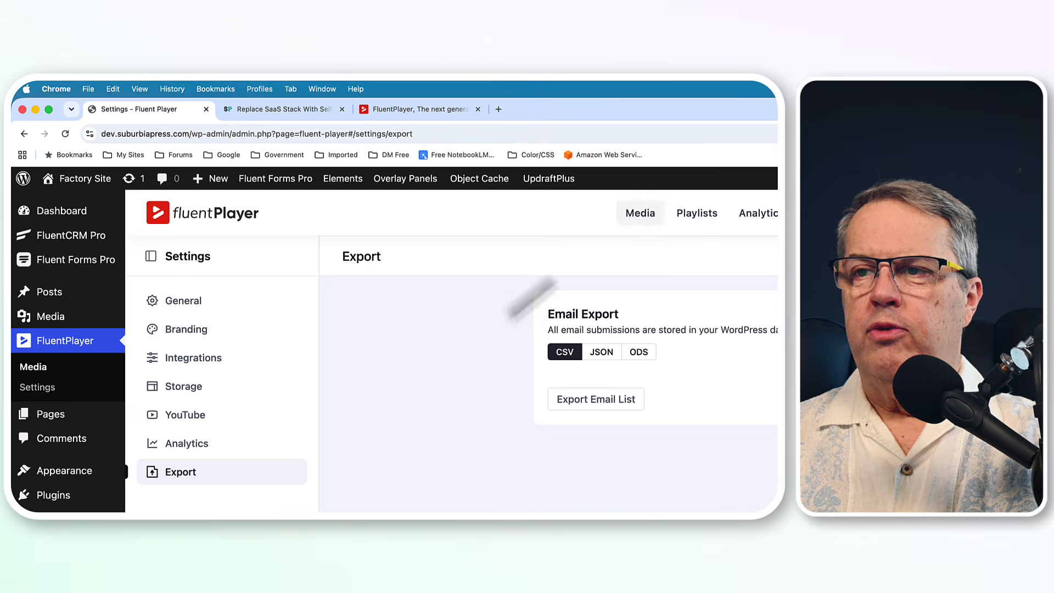
# - Save the changed FluentPlayer settings and look over the Media, Playlists and Analytics pages
pyautogui.click(641, 214)
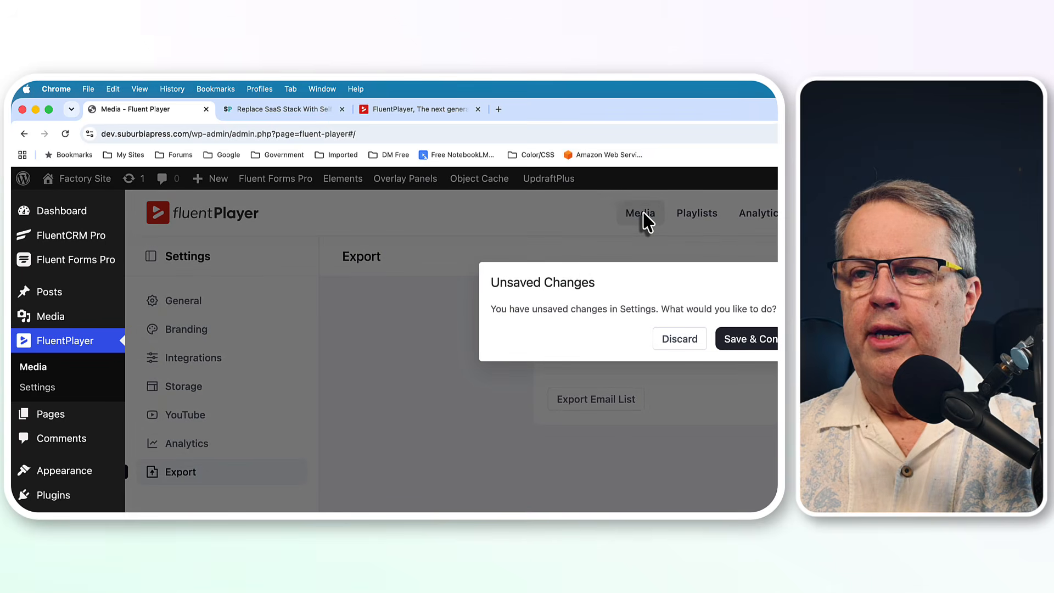
pyautogui.click(738, 339)
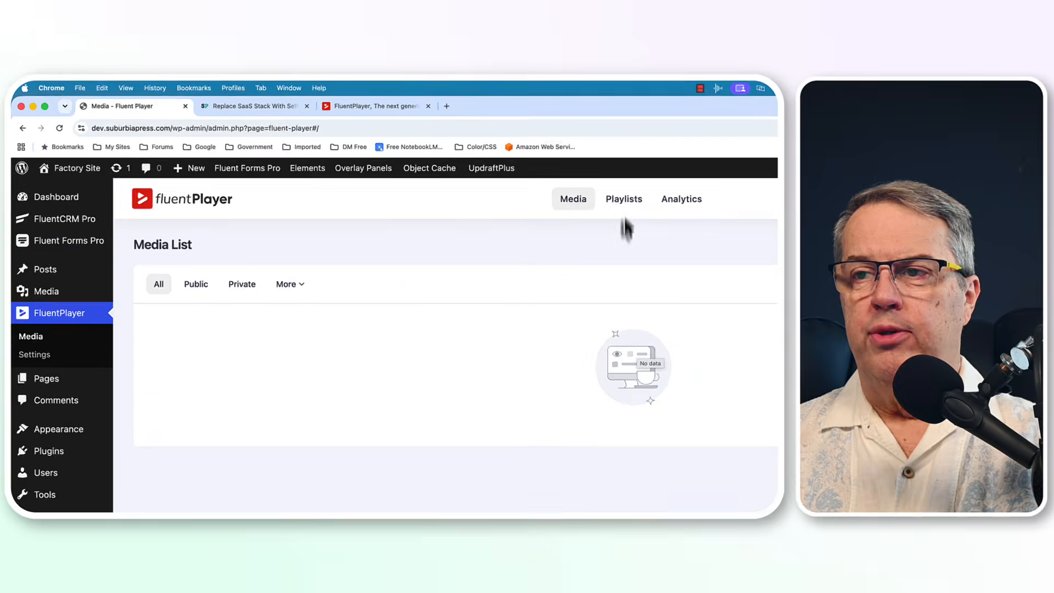
pyautogui.click(422, 160)
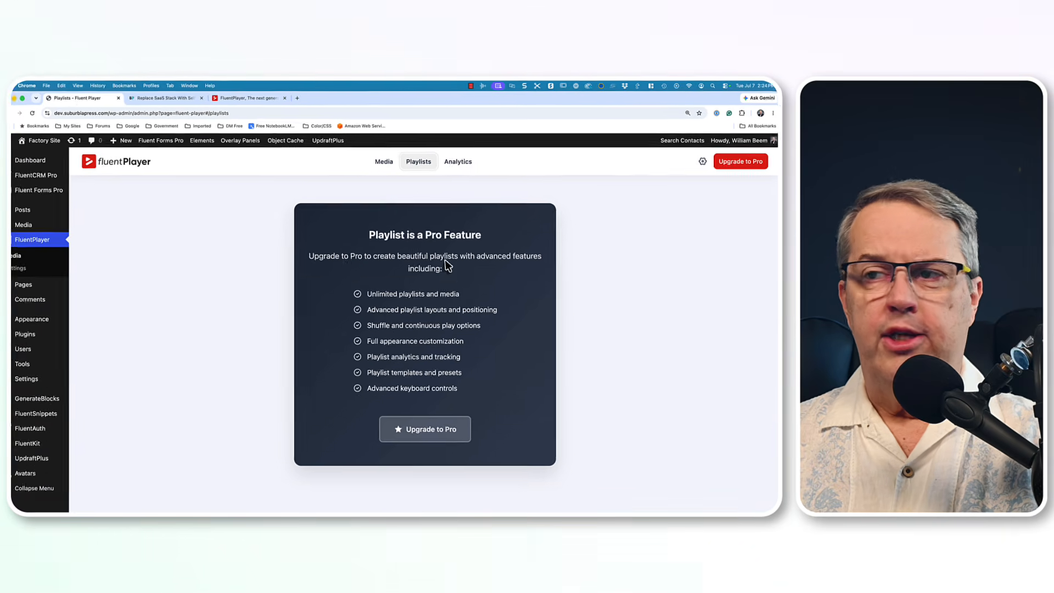
pyautogui.click(462, 162)
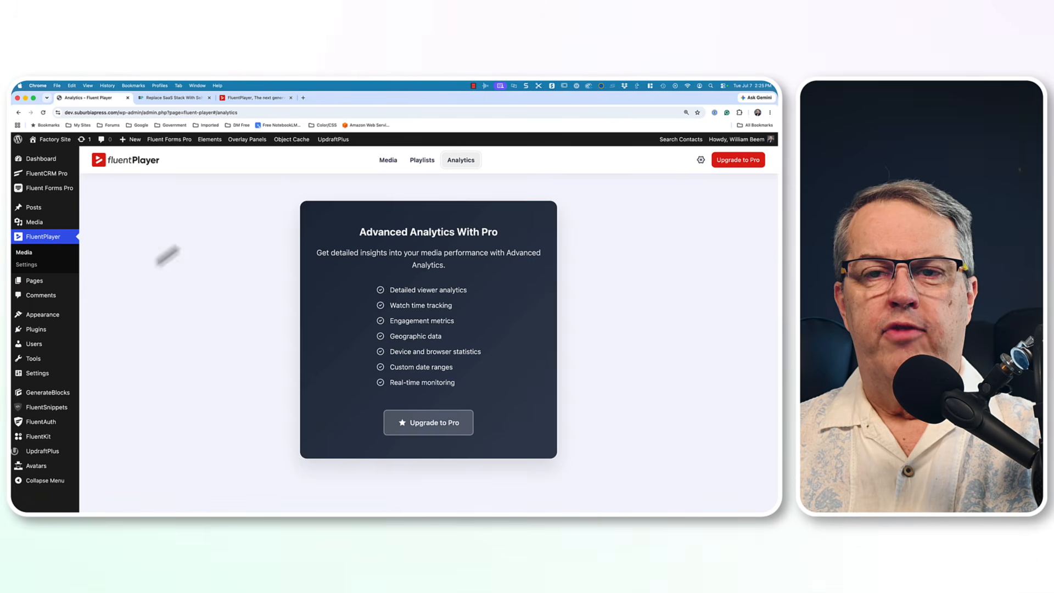
# - Create a new WordPress page titled "FluentPlayer Test"
pyautogui.moveTo(41, 283)
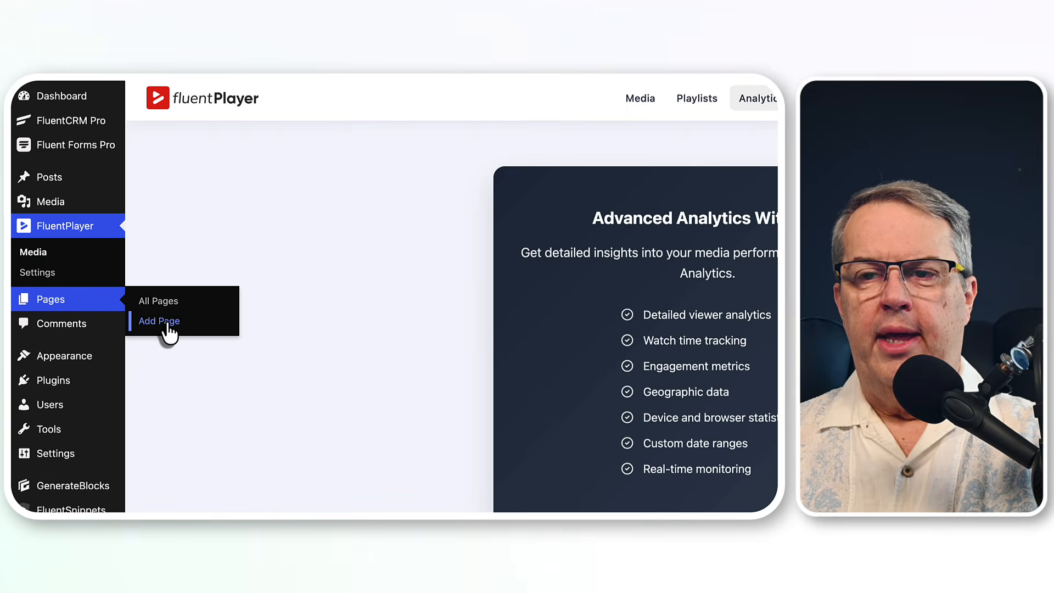
pyautogui.click(162, 322)
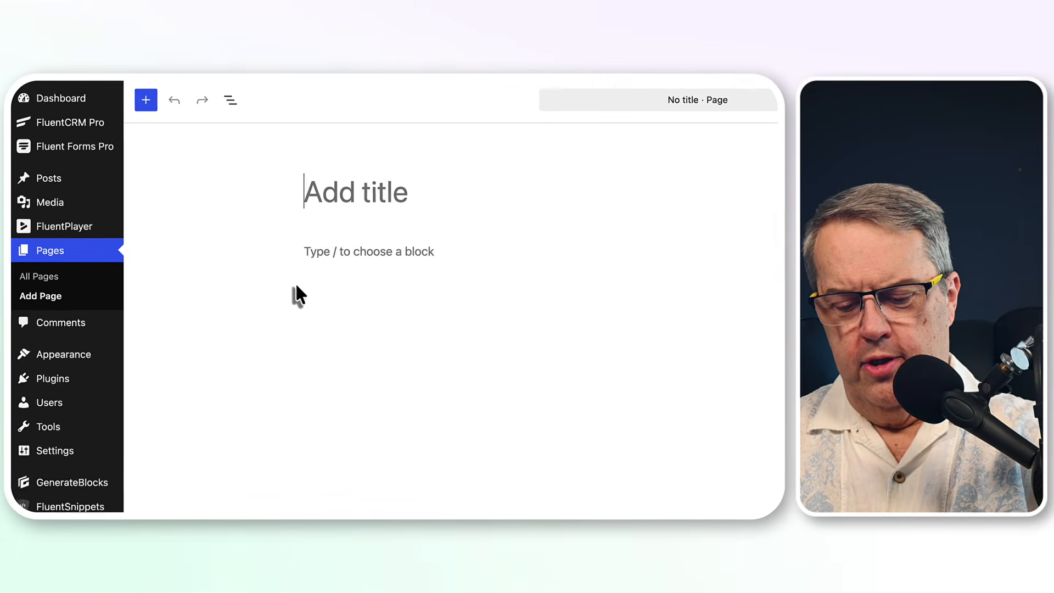
pyautogui.write('FluentPlayer Test')
pyautogui.press('Return')
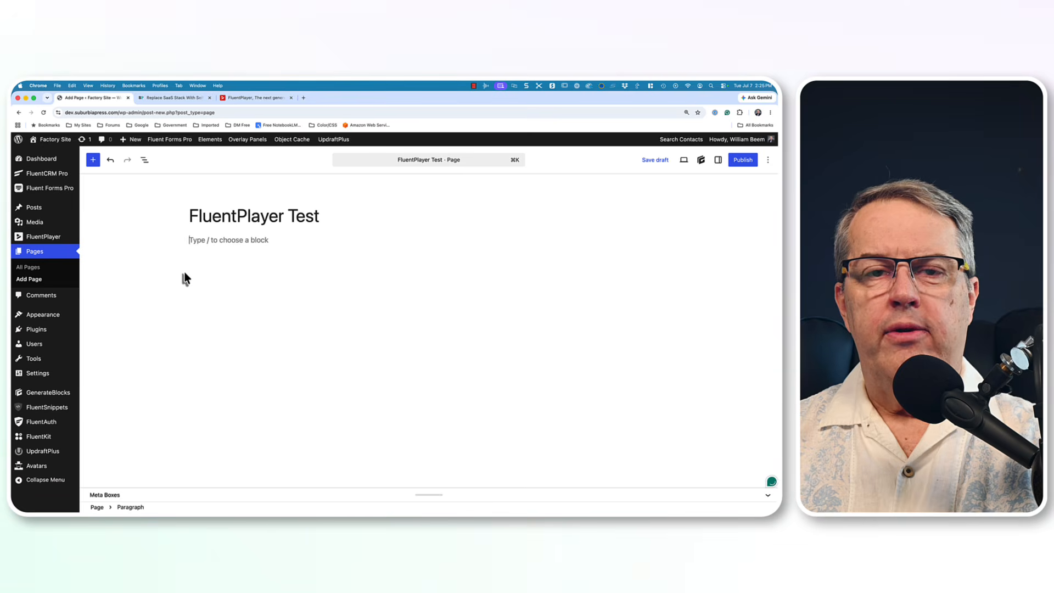
# - Insert a FluentPlayer block below the page title
pyautogui.write('/')
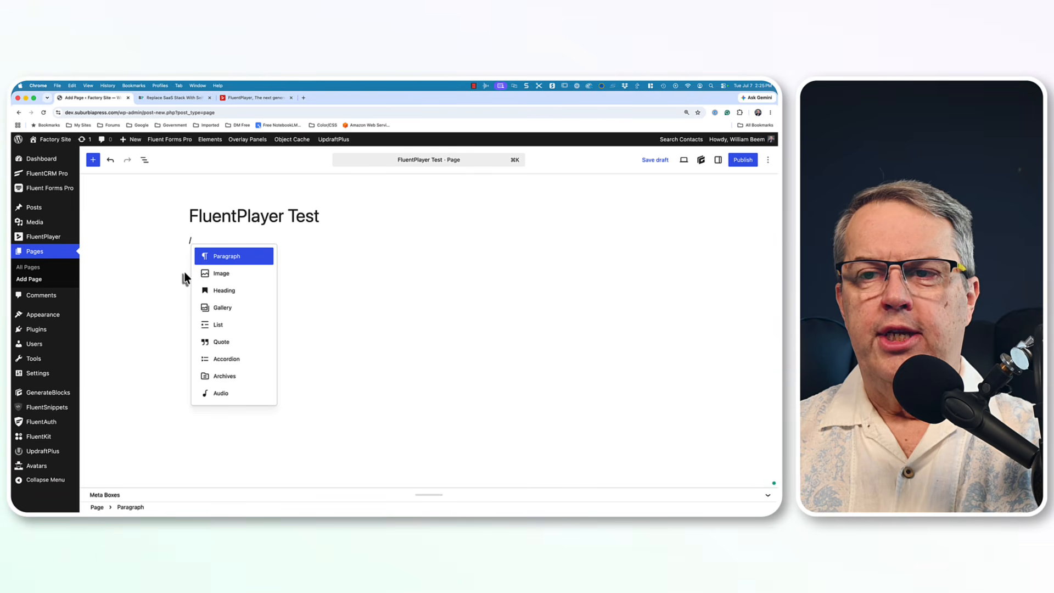
pyautogui.write('fl')
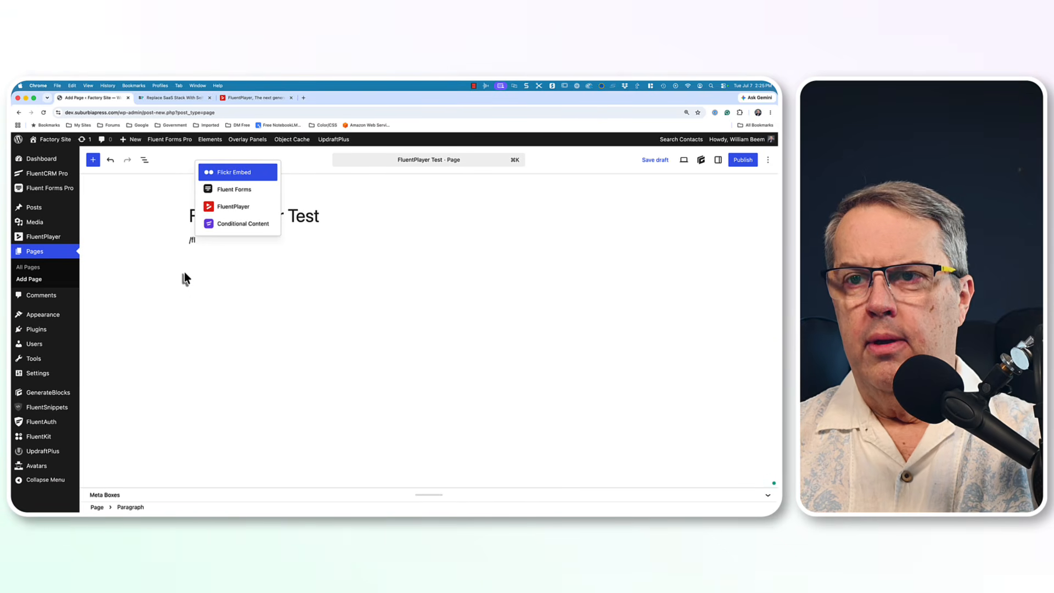
pyautogui.click(230, 207)
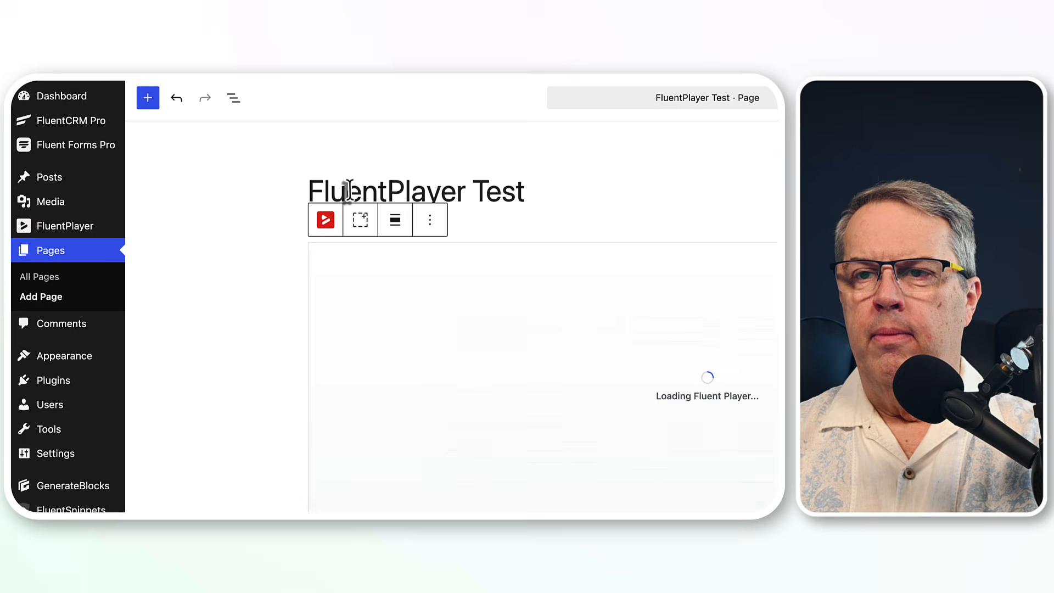
# - Search the block library for "flu" to find the FluentPlayer block, and close the library
pyautogui.click(235, 102)
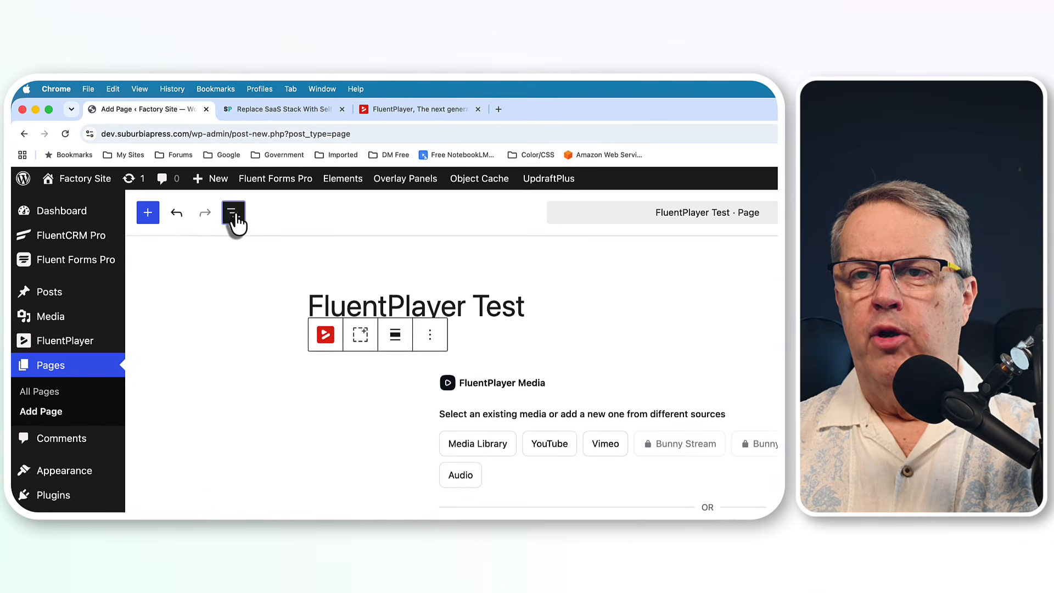
pyautogui.click(147, 212)
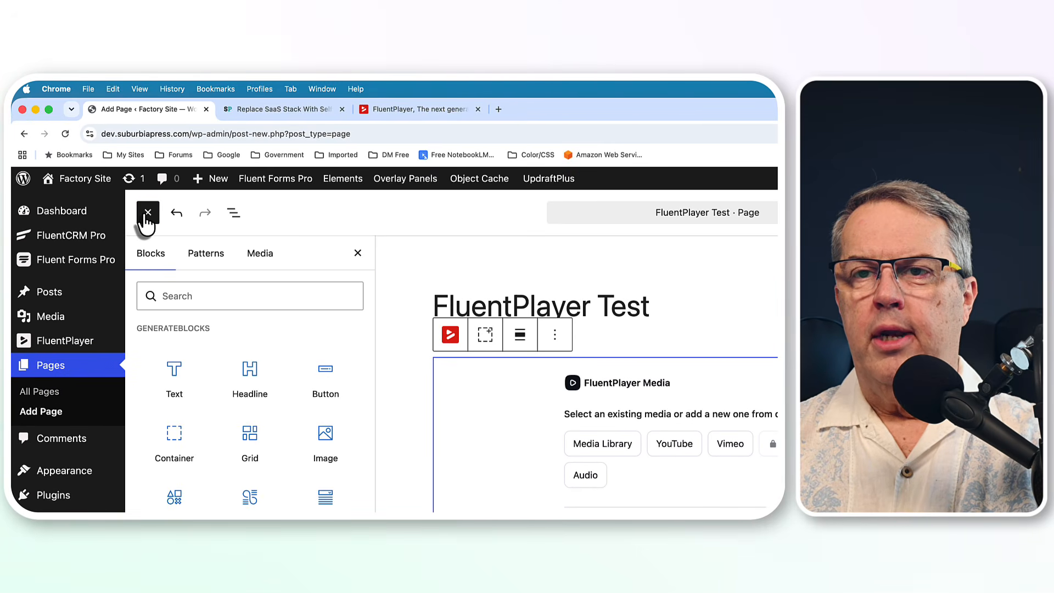
pyautogui.click(214, 299)
pyautogui.write('flu')
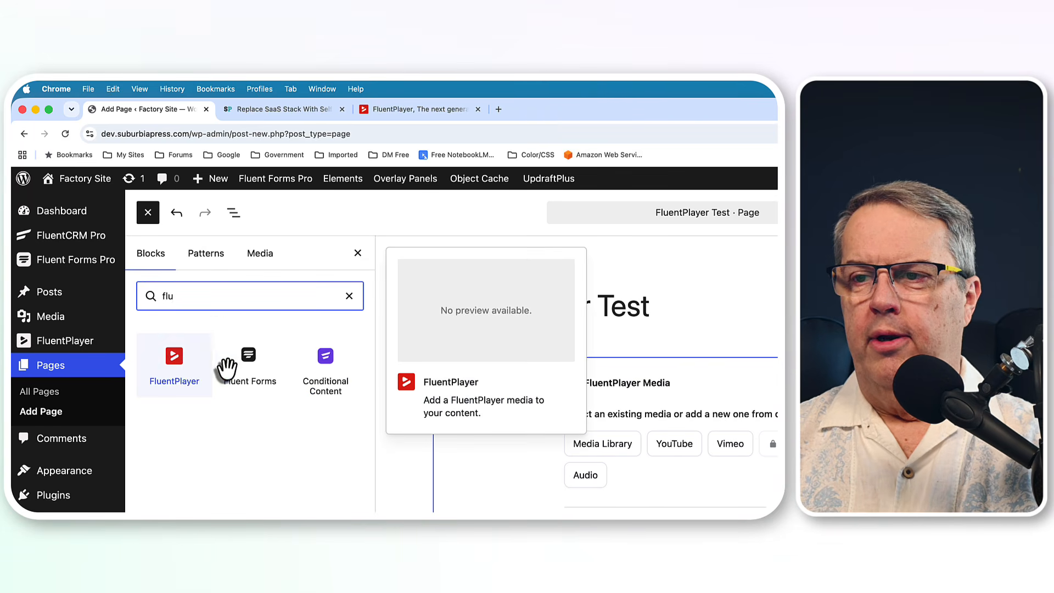
pyautogui.click(357, 253)
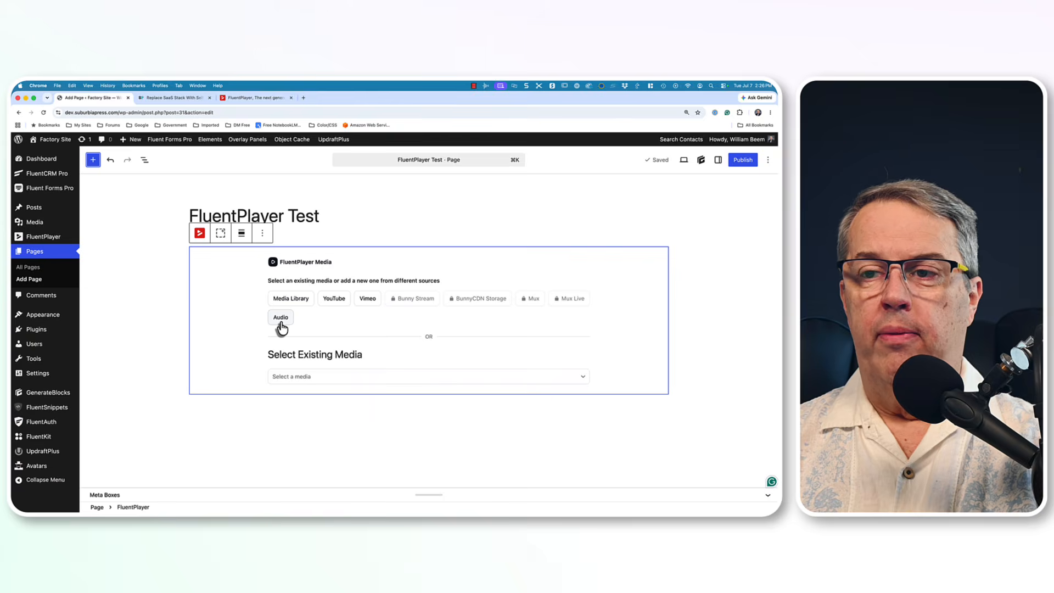
# - Choose YouTube as the block's media source, switch to Safari and copy the URL of Suburbia Press's "Stop Using FluentCRM's Resend to Unopens" video
pyautogui.click(322, 379)
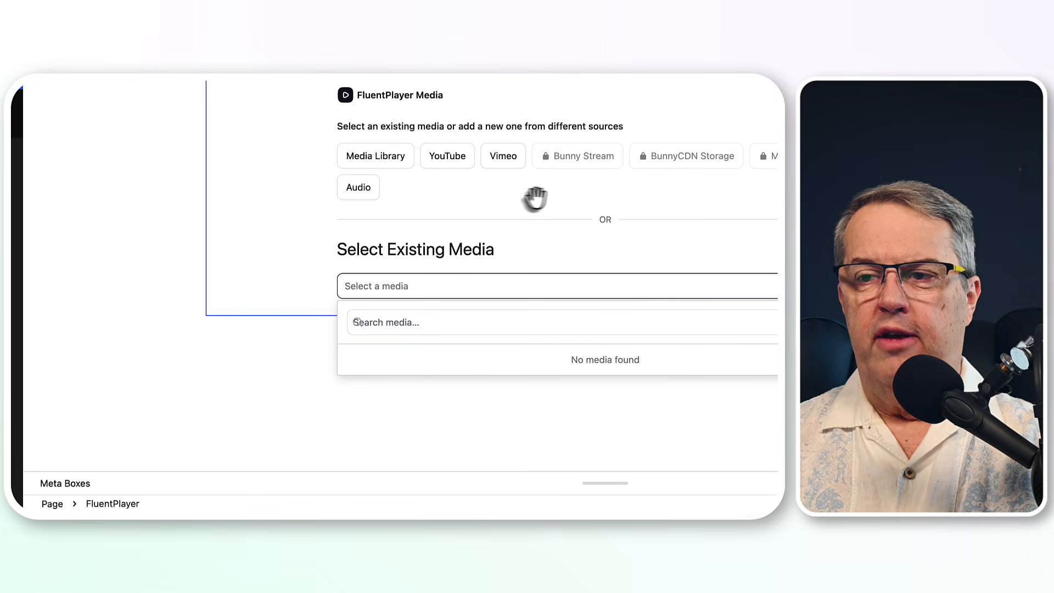
pyautogui.click(448, 165)
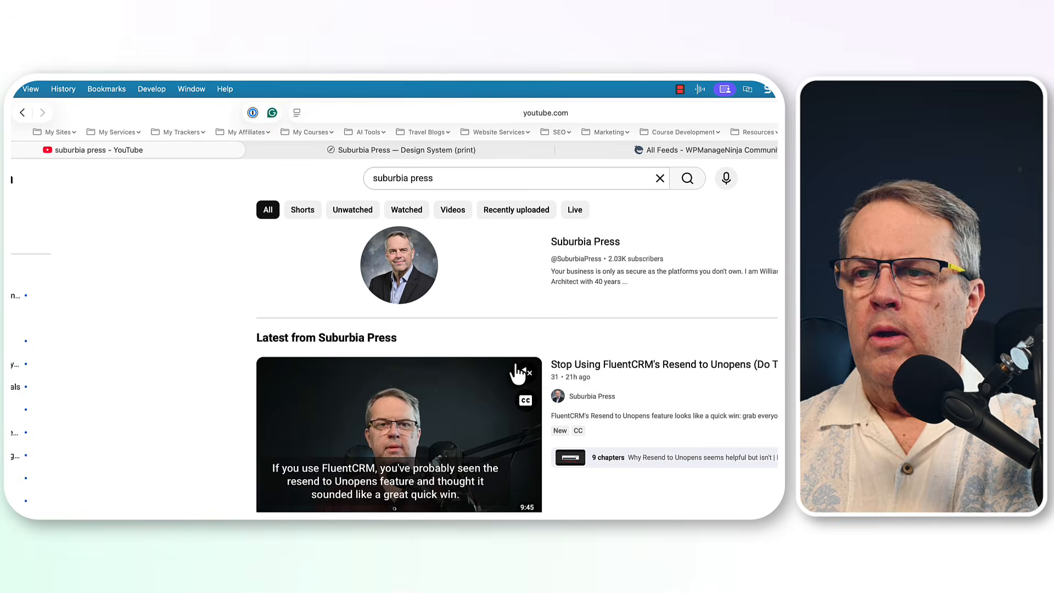
pyautogui.click(608, 364)
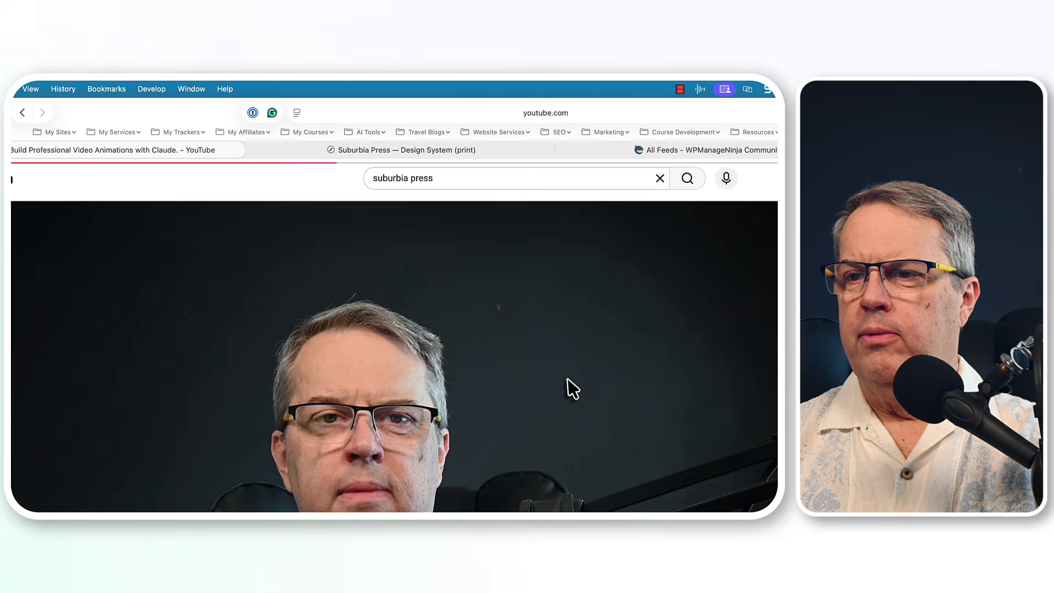
pyautogui.click(369, 413)
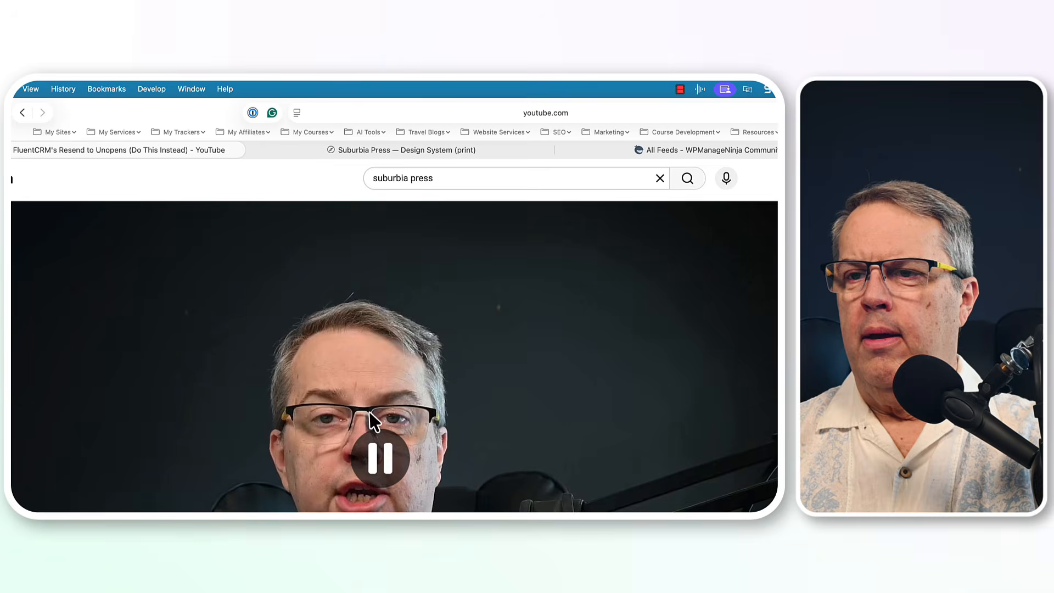
pyautogui.click(370, 412)
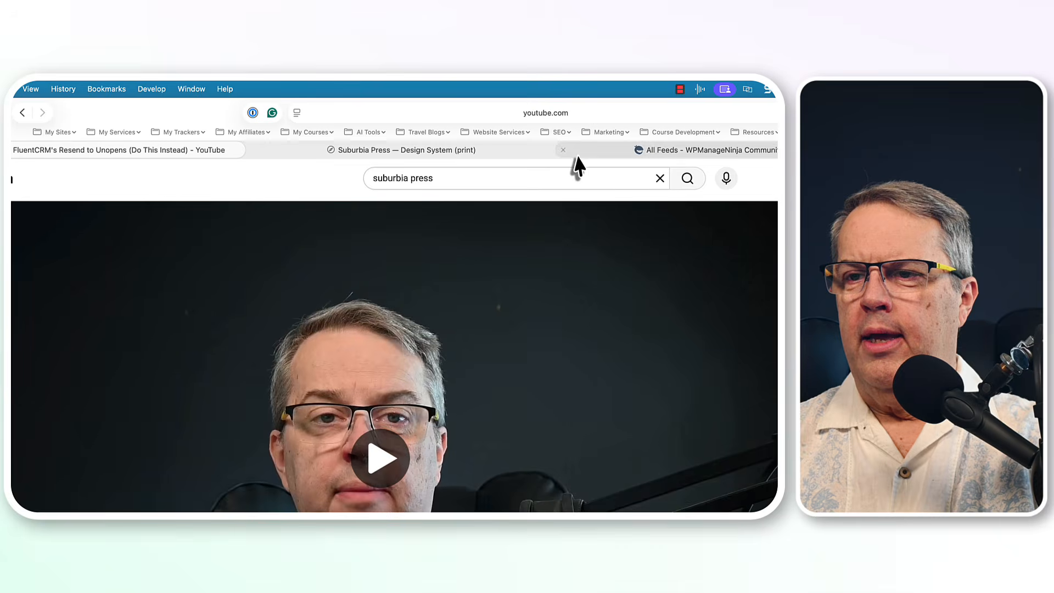
pyautogui.click(338, 444)
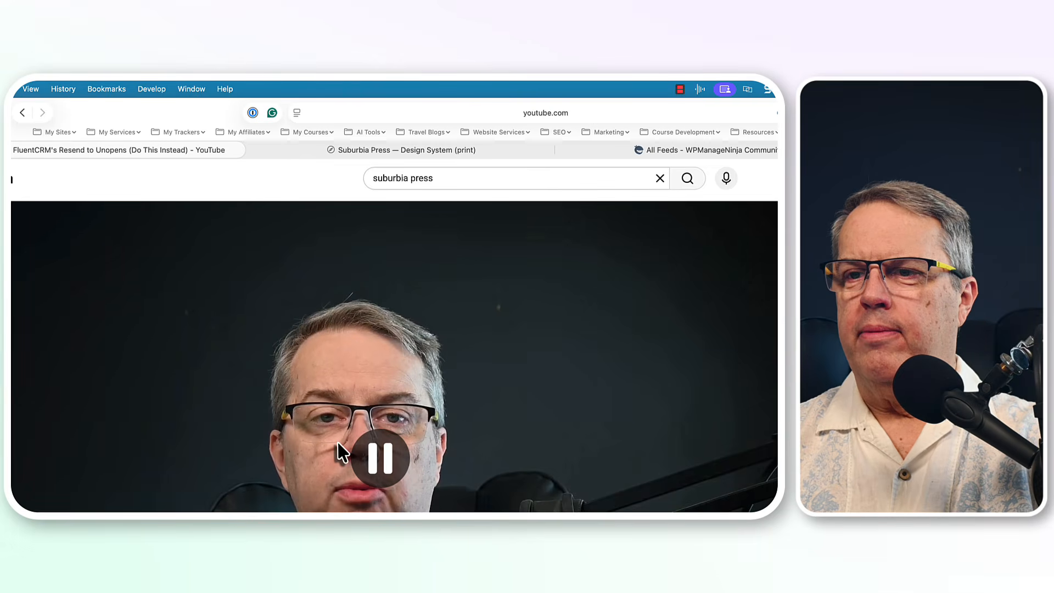
pyautogui.click(640, 113)
pyautogui.press('super+c')
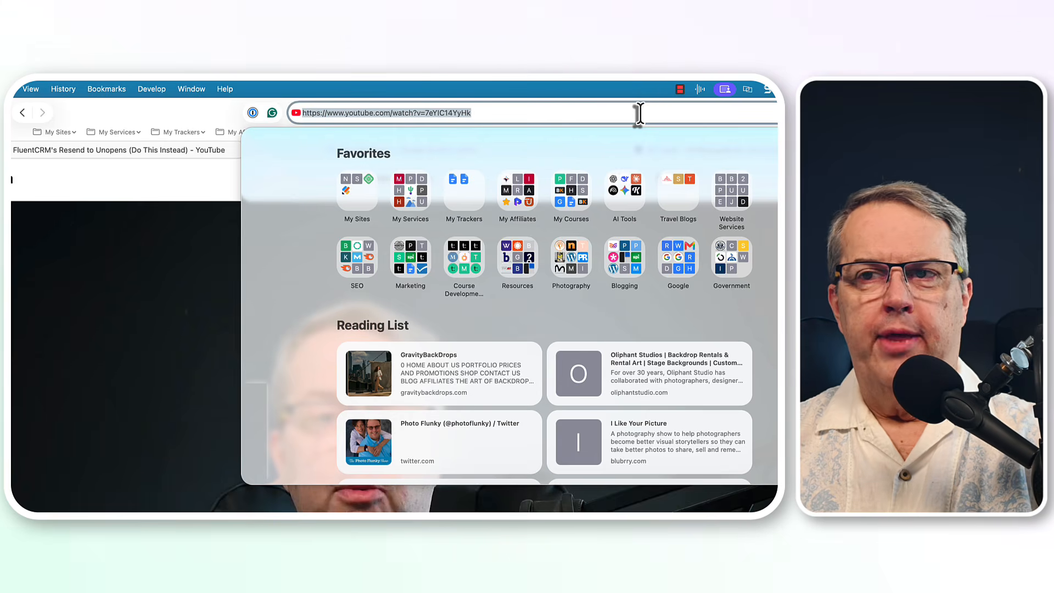
# - Switch back to Chrome and add the YouTube video to the FluentPlayer block using the copied URL
pyautogui.press('super+Tab')
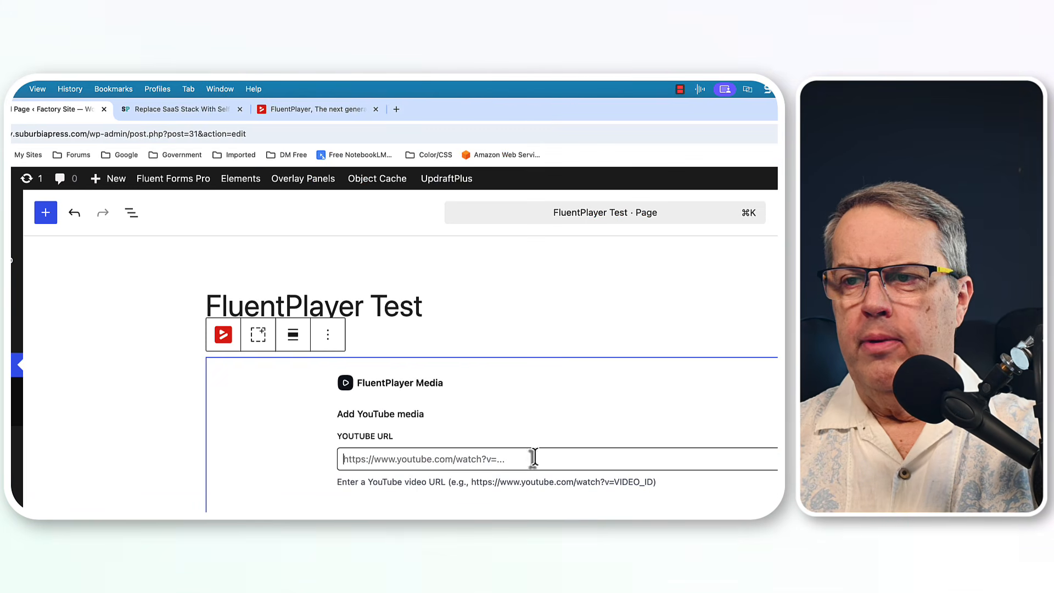
pyautogui.press('super+v')
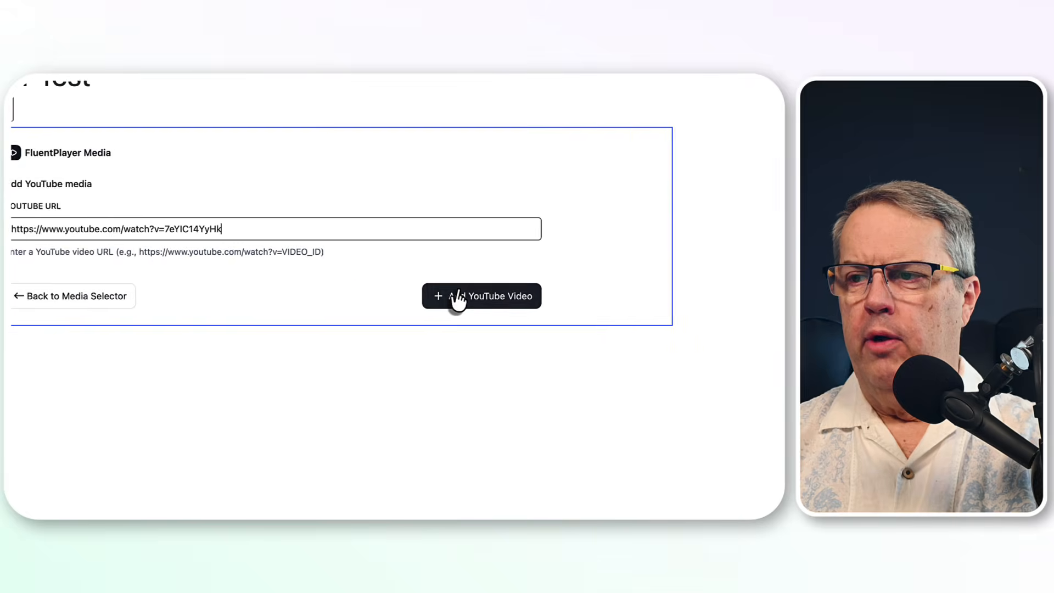
pyautogui.click(458, 297)
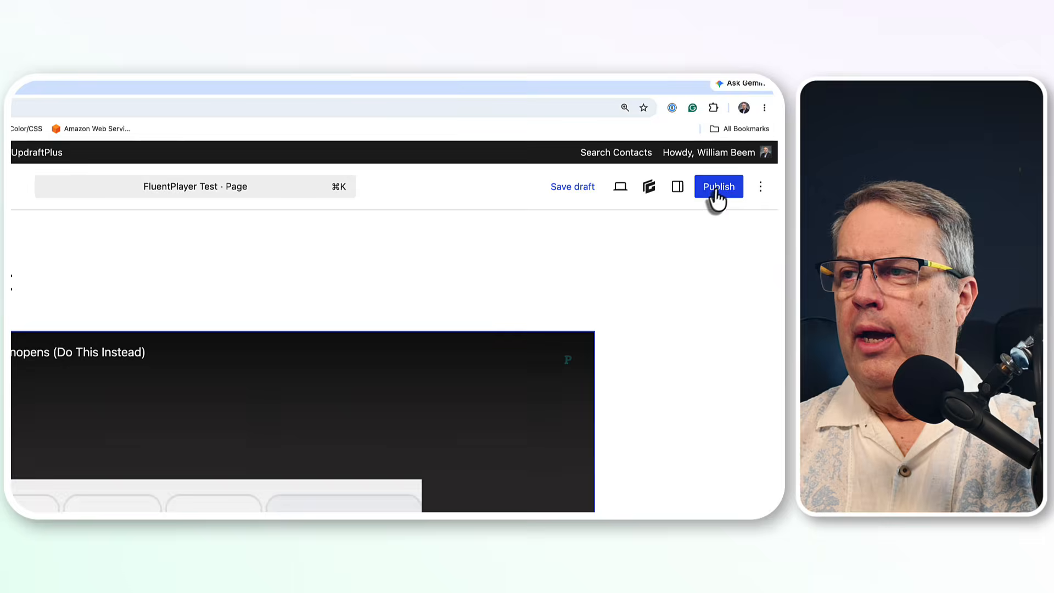
# - Publish the FluentPlayer Test page and open the live page
pyautogui.click(715, 187)
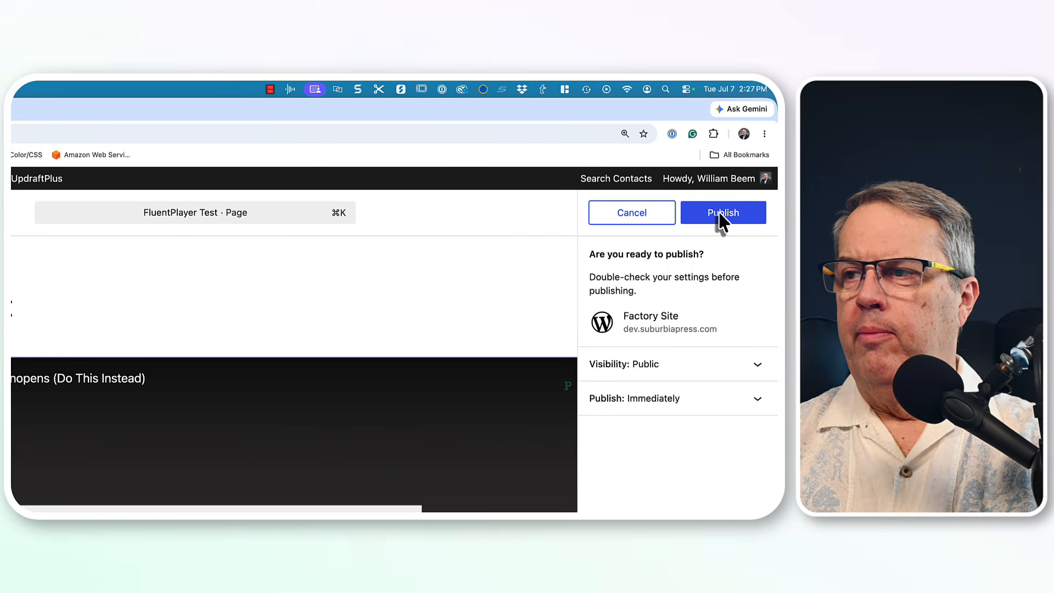
pyautogui.click(725, 220)
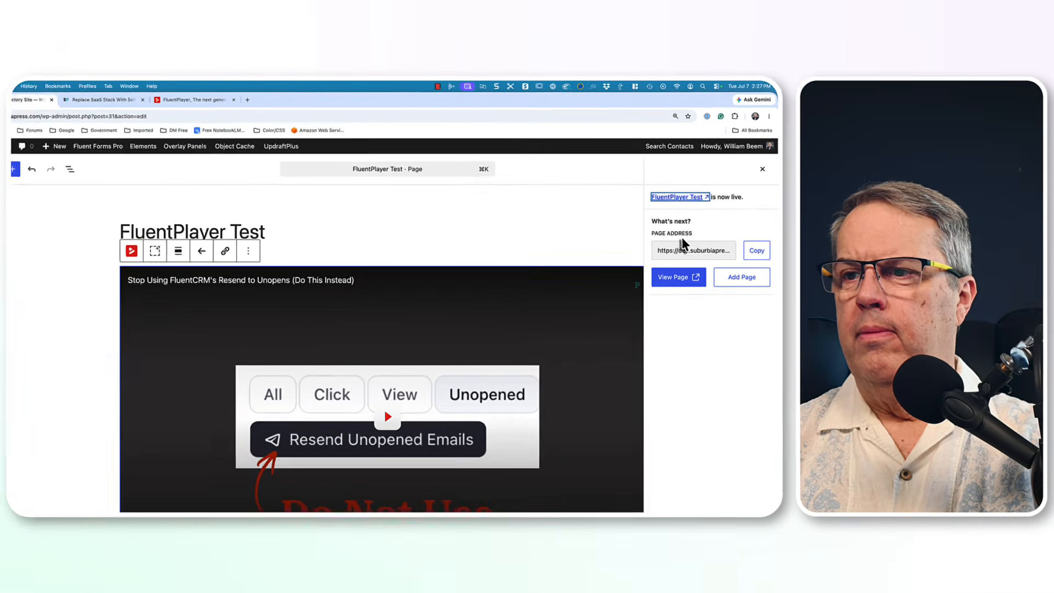
pyautogui.click(106, 497)
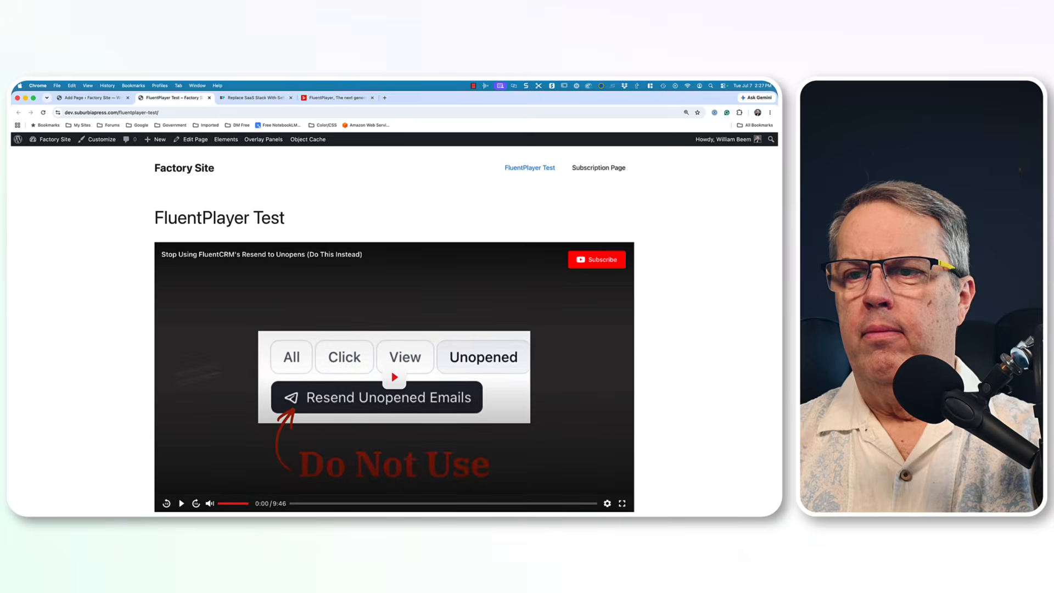
# - Play the embedded video briefly on the live page and pause it
pyautogui.scroll(-2, 262, 367)
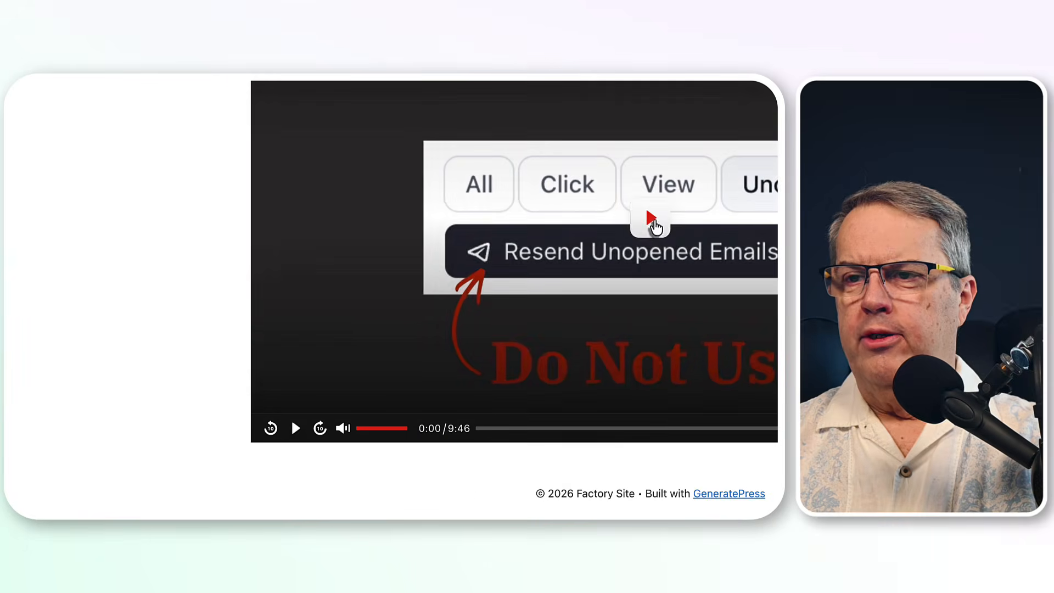
pyautogui.click(655, 222)
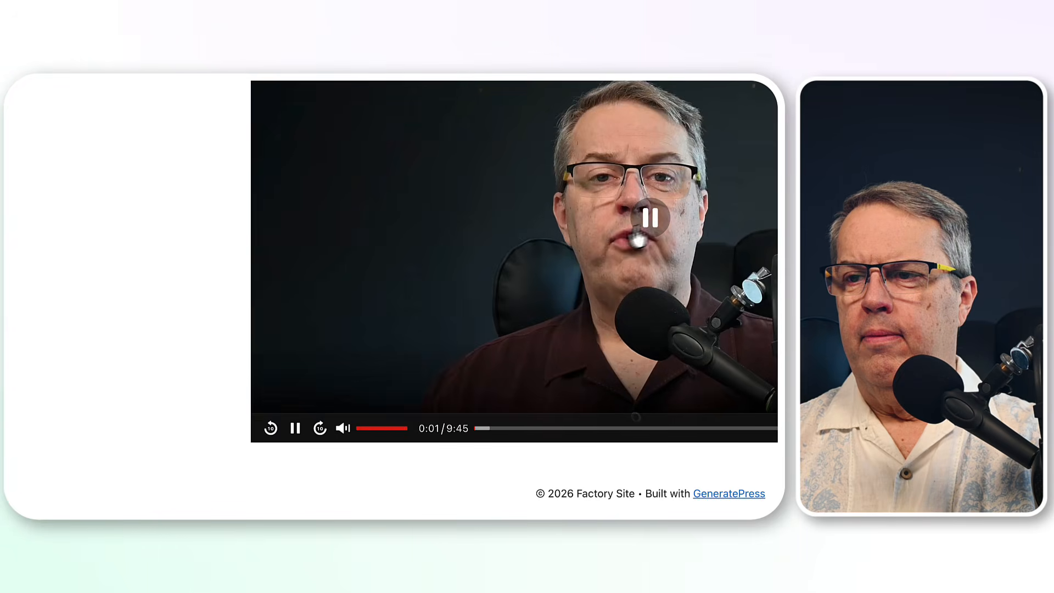
pyautogui.click(652, 221)
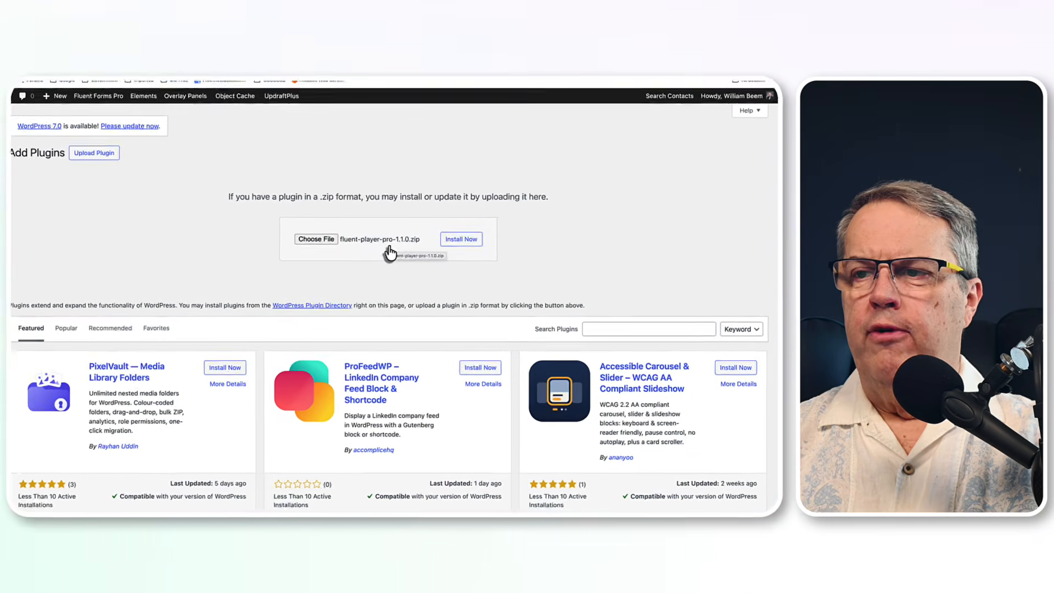
# - Install the plugin from fluent-player-pro-1.1.0.zip and activate it
pyautogui.click(297, 108)
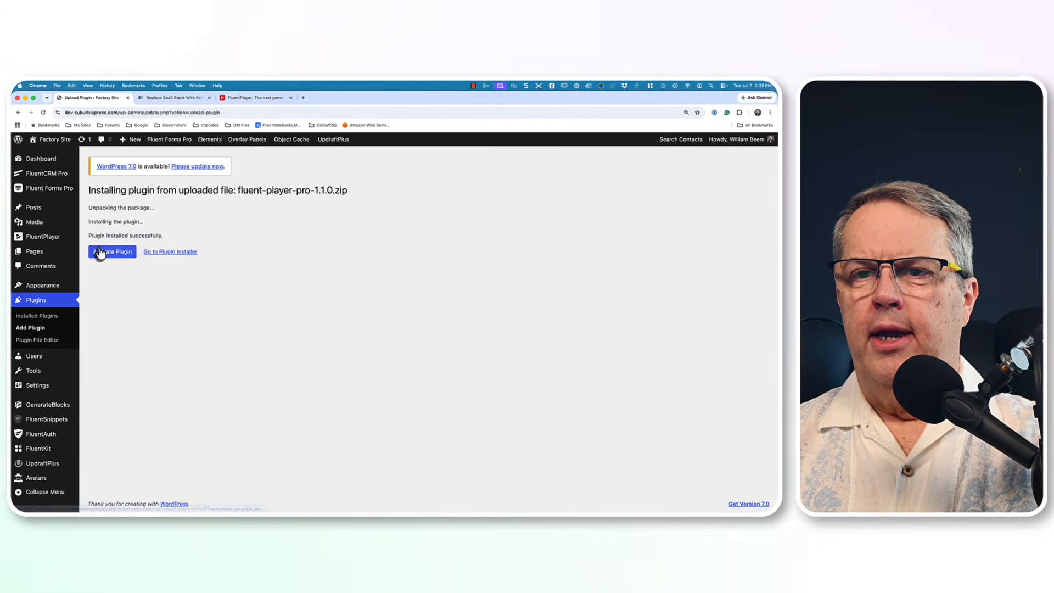
pyautogui.click(99, 252)
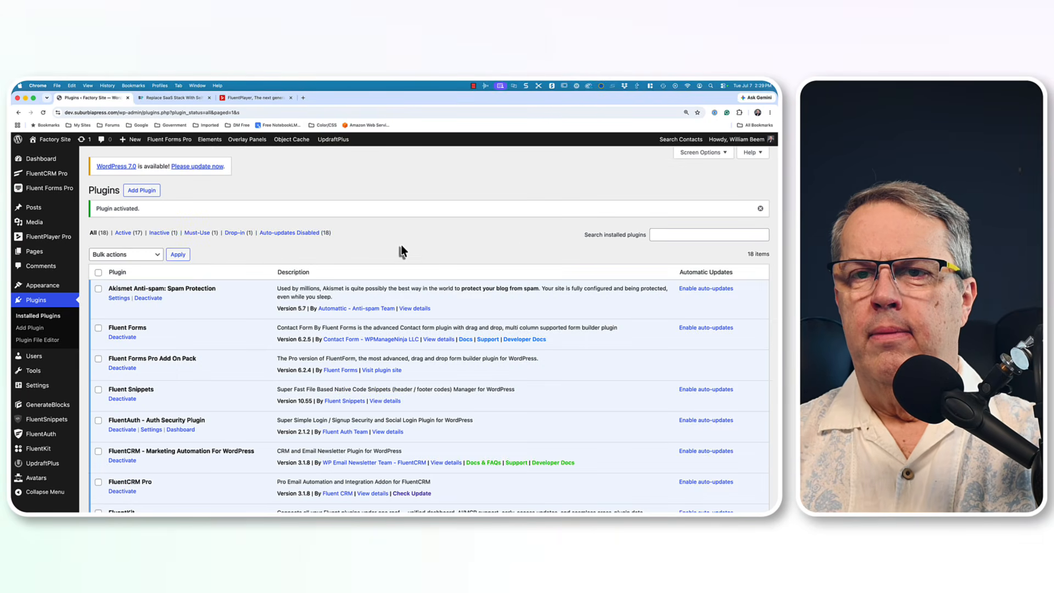
# - Enter the license key in FluentPlayer Pro's licensing settings and activate the license
pyautogui.moveTo(49, 242)
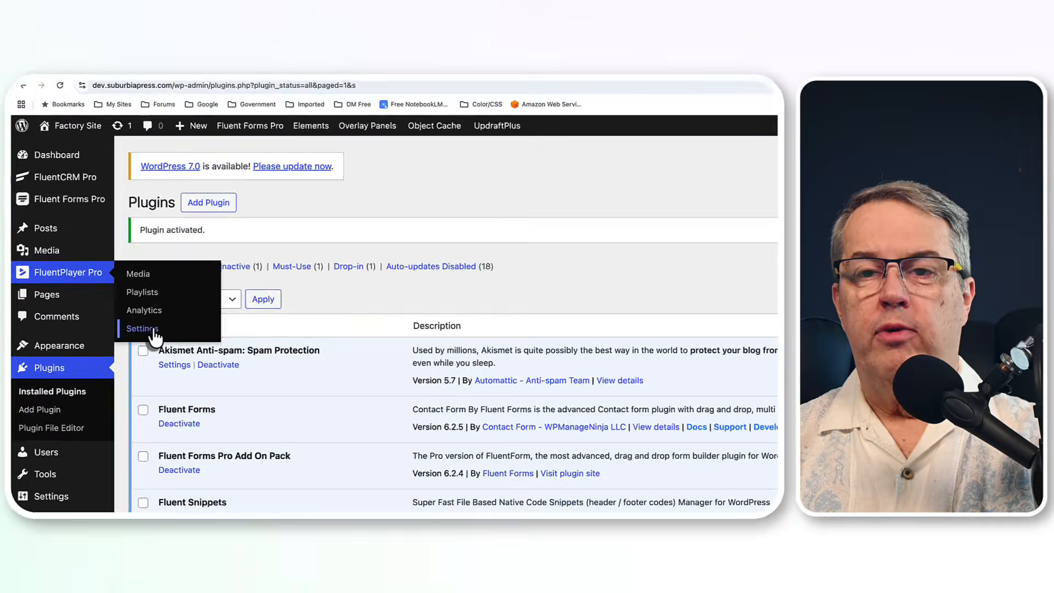
pyautogui.click(157, 346)
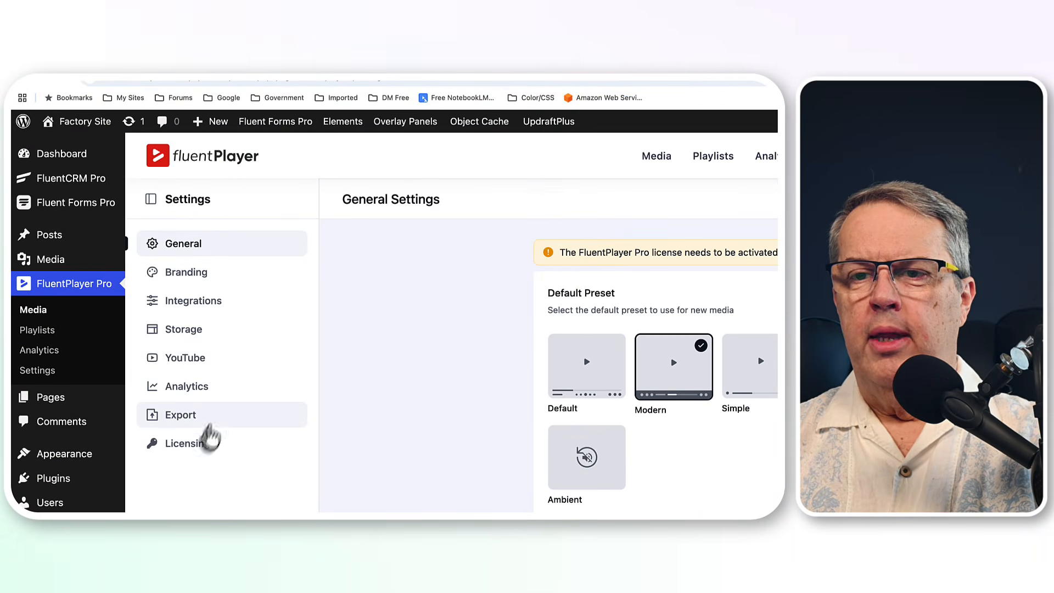
pyautogui.click(183, 447)
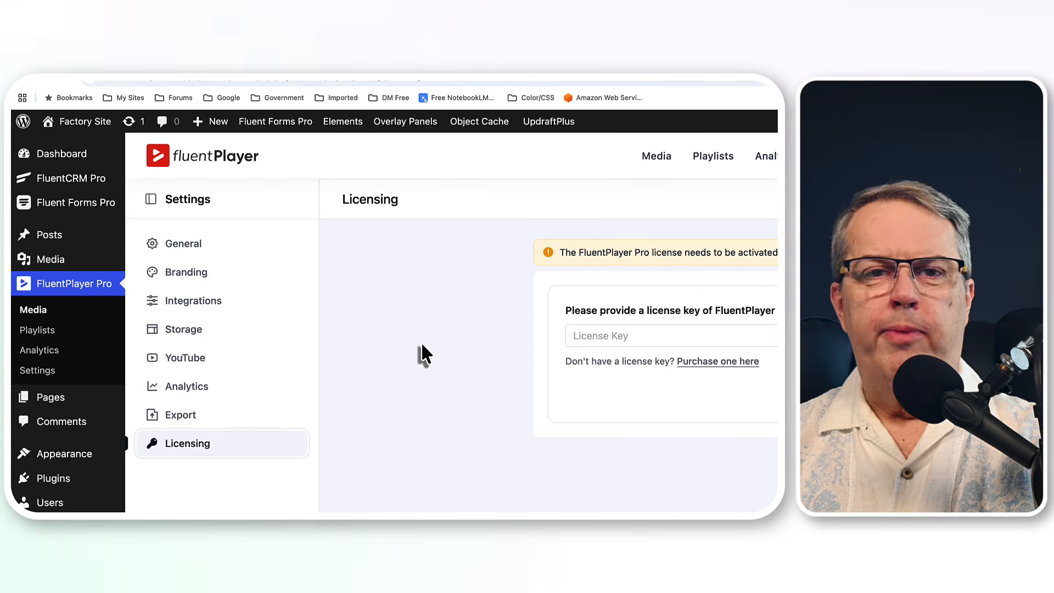
pyautogui.click(585, 336)
pyautogui.press('super+v')
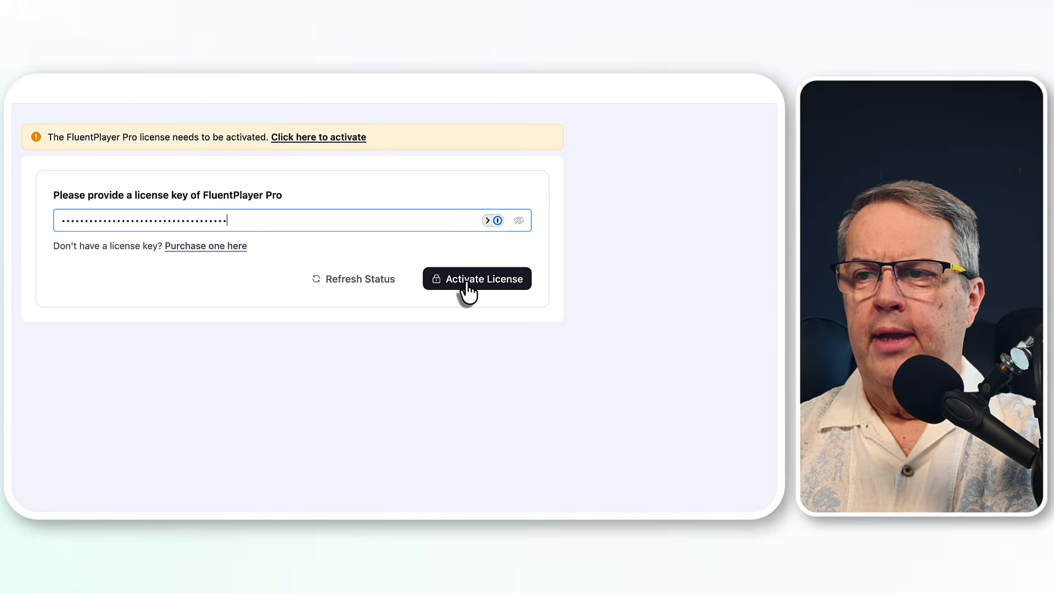
pyautogui.click(466, 281)
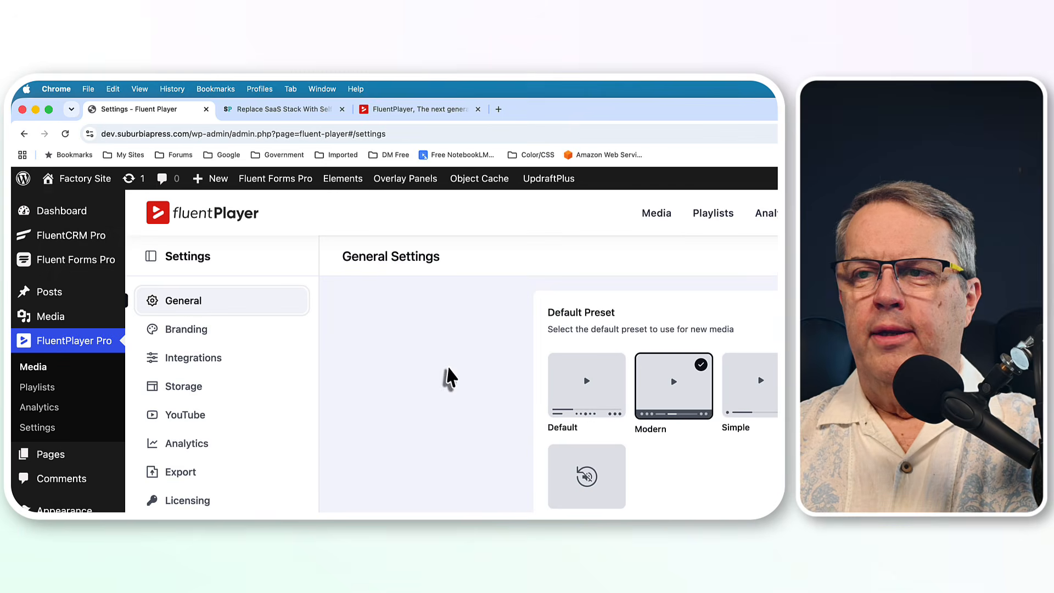
# - Save the general settings, and save the branding settings with the 'Powered by FluentPlayer' branding switched off
pyautogui.scroll(-5, 727, 418)
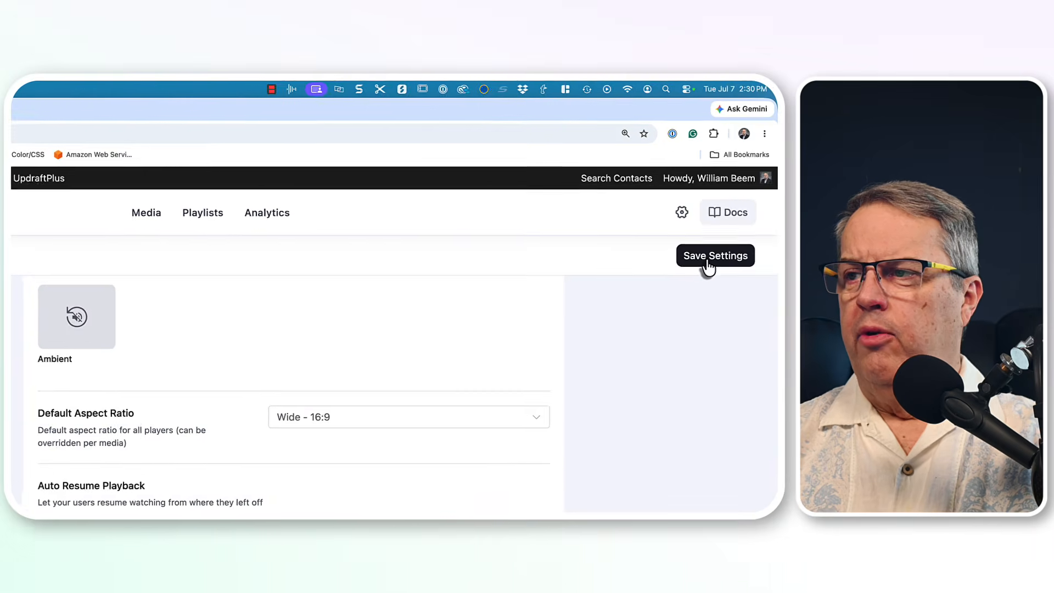
pyautogui.click(735, 189)
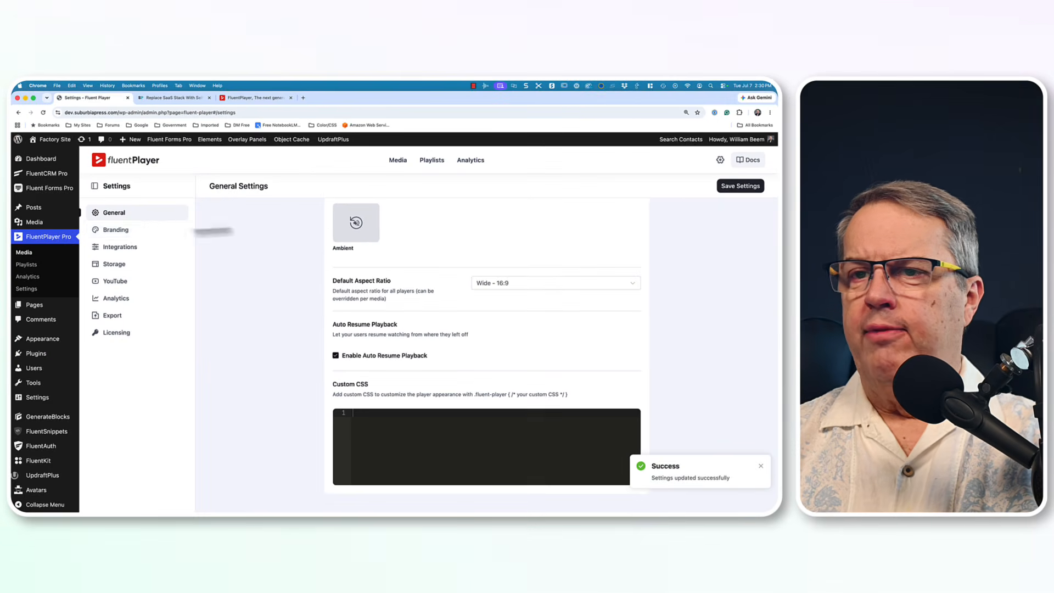
pyautogui.click(113, 235)
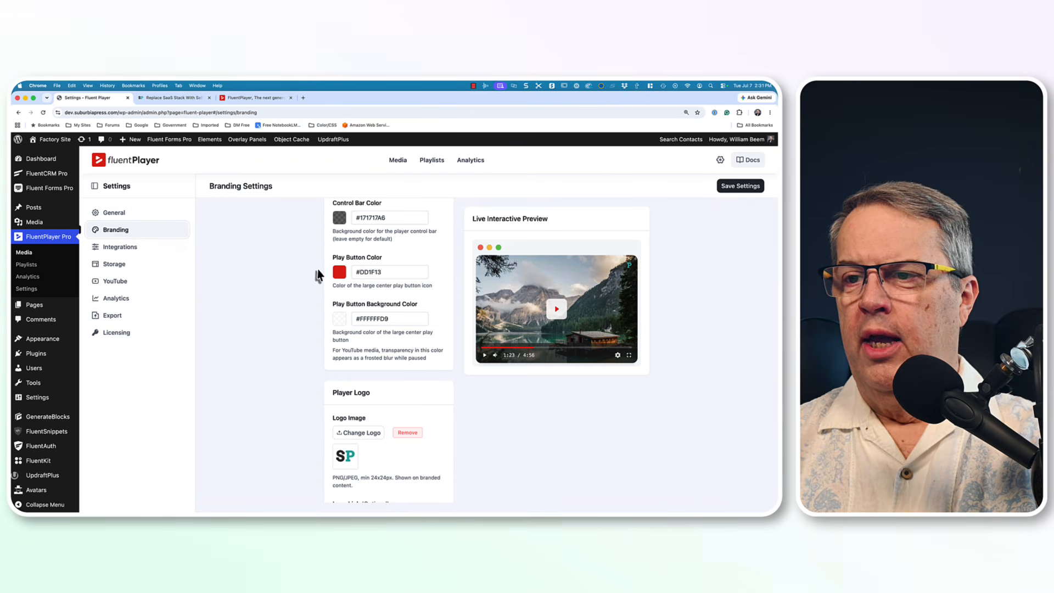
pyautogui.scroll(-5, 317, 274)
pyautogui.scroll(-4, 317, 270)
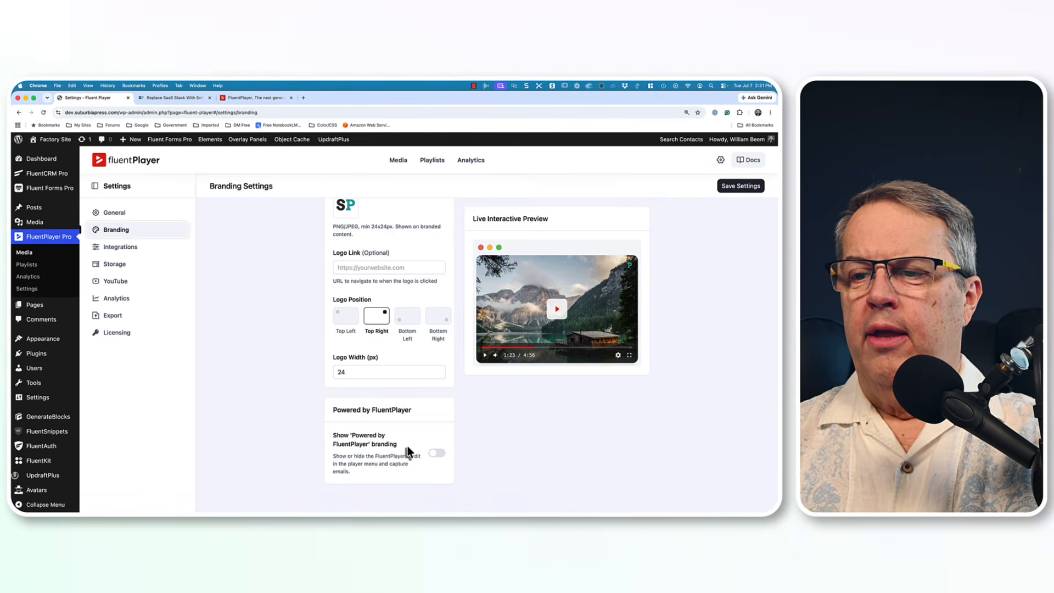
pyautogui.click(437, 452)
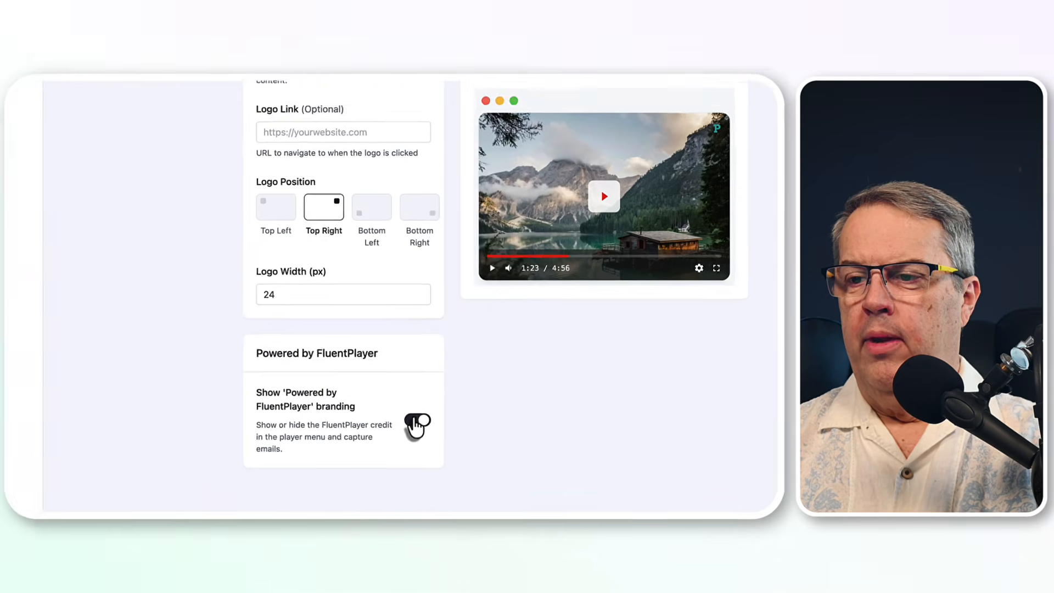
pyautogui.click(417, 423)
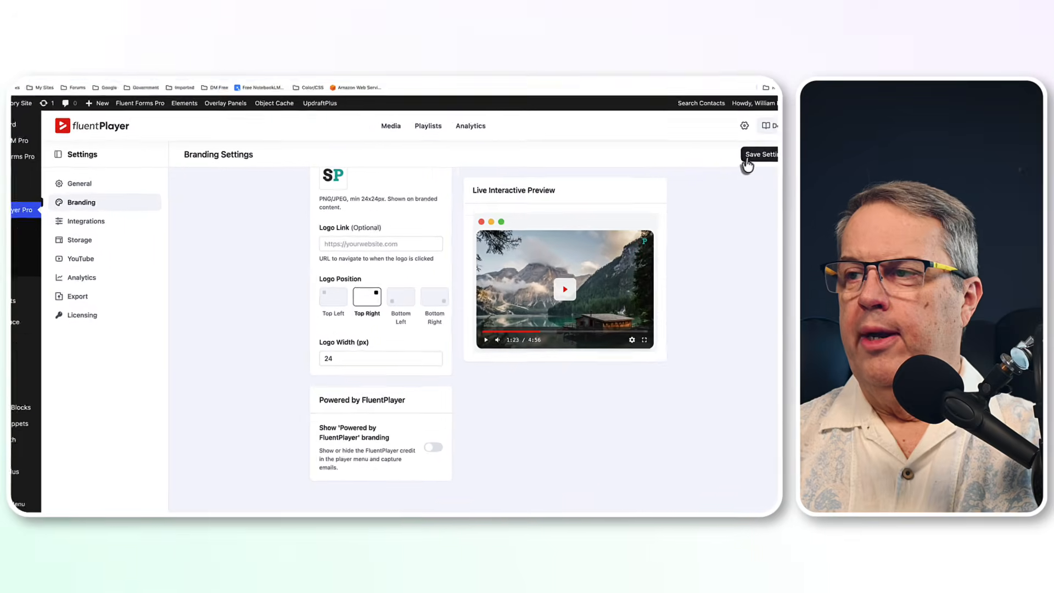
pyautogui.click(747, 159)
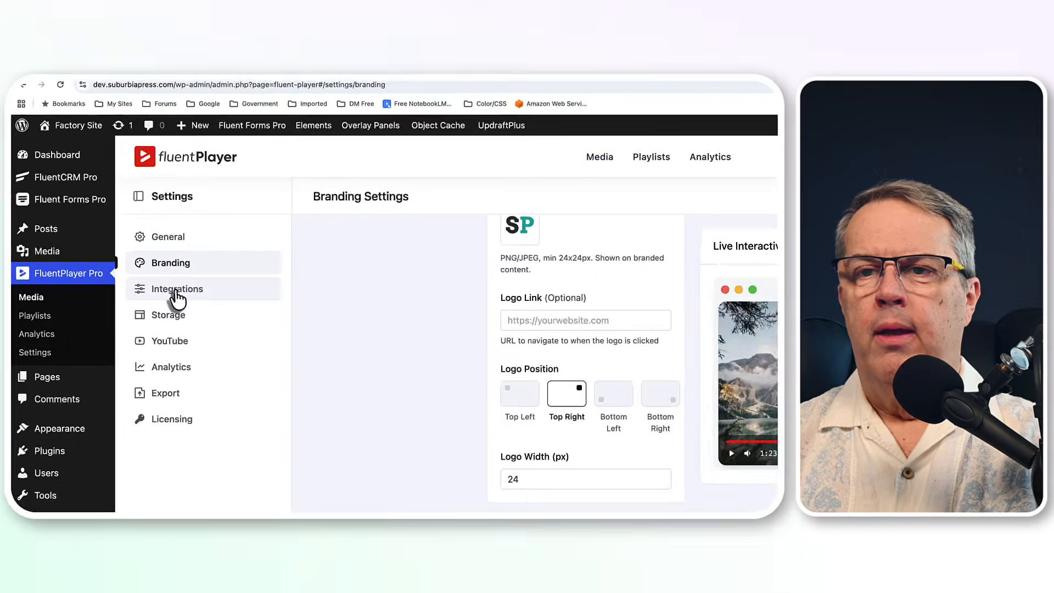
# - Open the configuration of FluentPlayer's Webhook integration and enable the integration
pyautogui.click(176, 289)
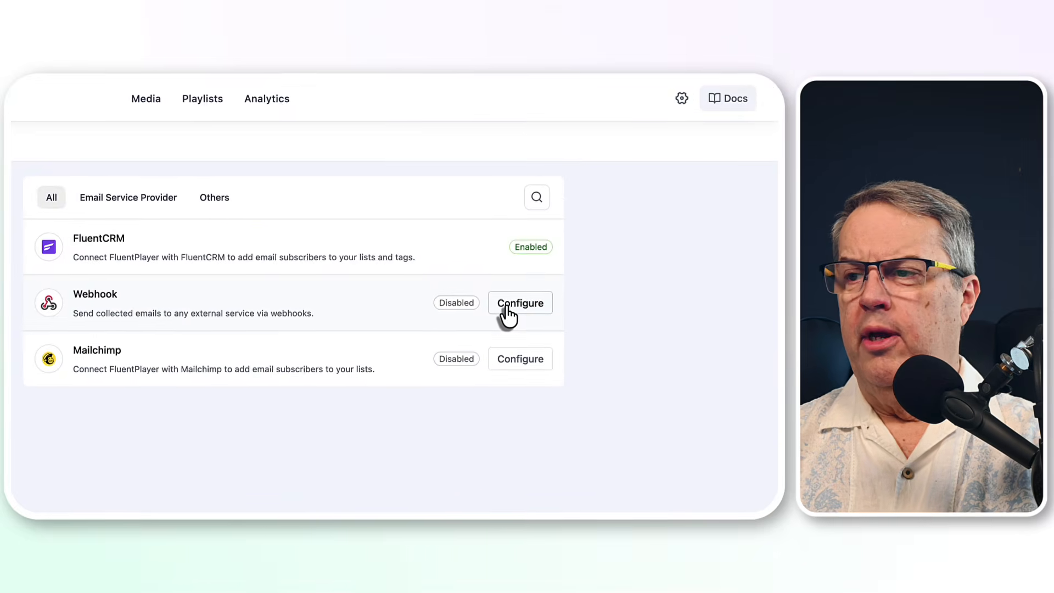
pyautogui.click(505, 307)
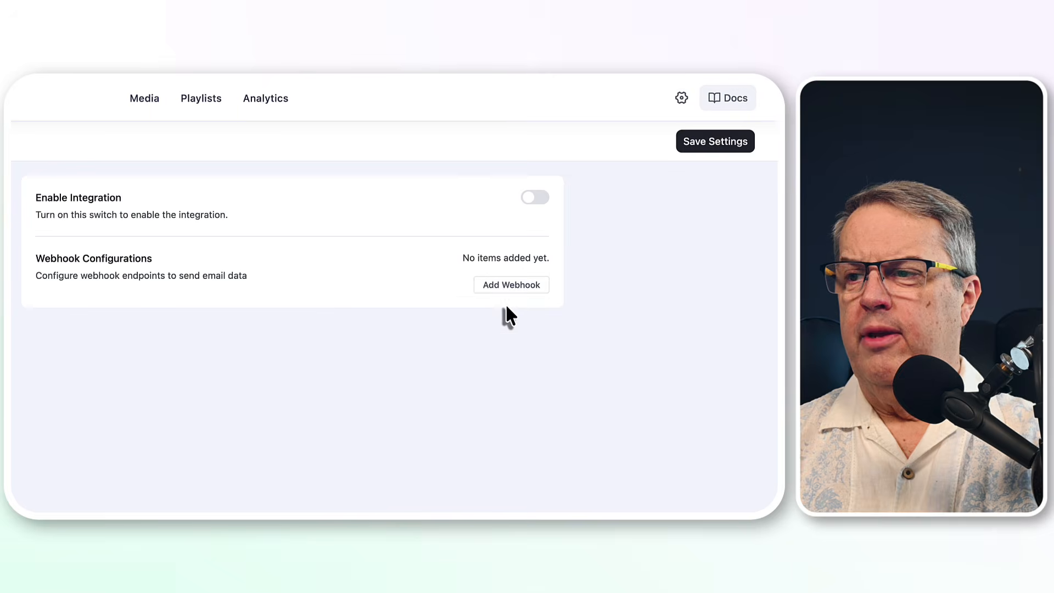
pyautogui.click(536, 198)
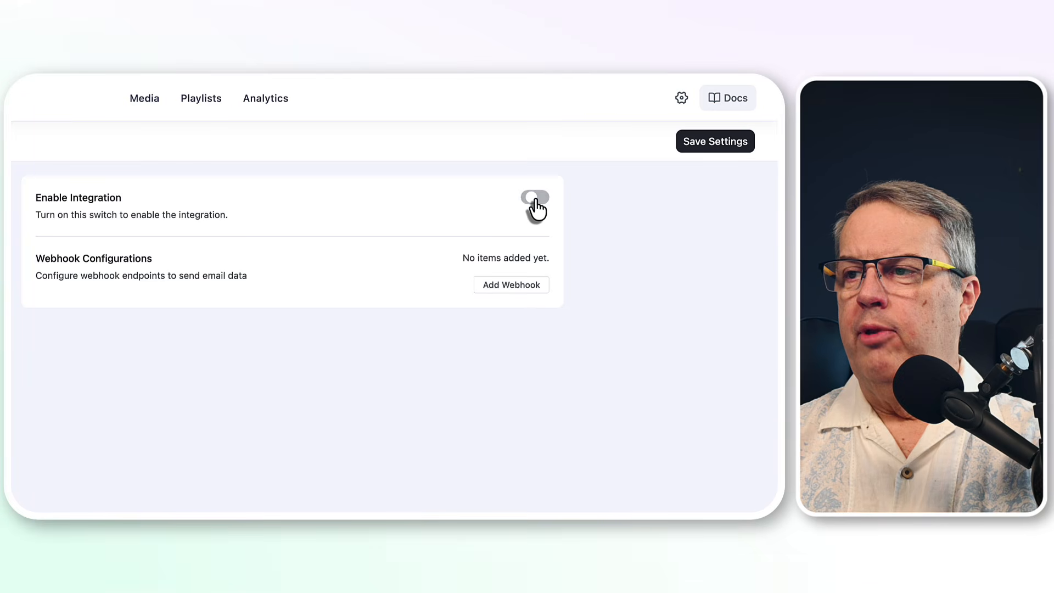
# - Examine the form for adding a webhook, including its name, URL, request method, email field and header options, and cancel it
pyautogui.click(489, 287)
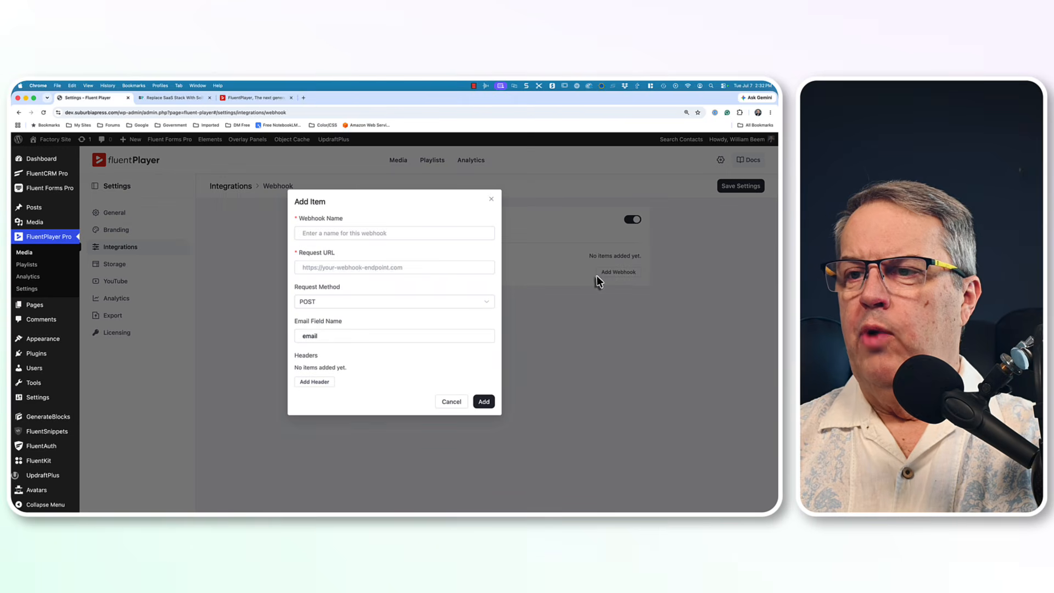
pyautogui.click(360, 233)
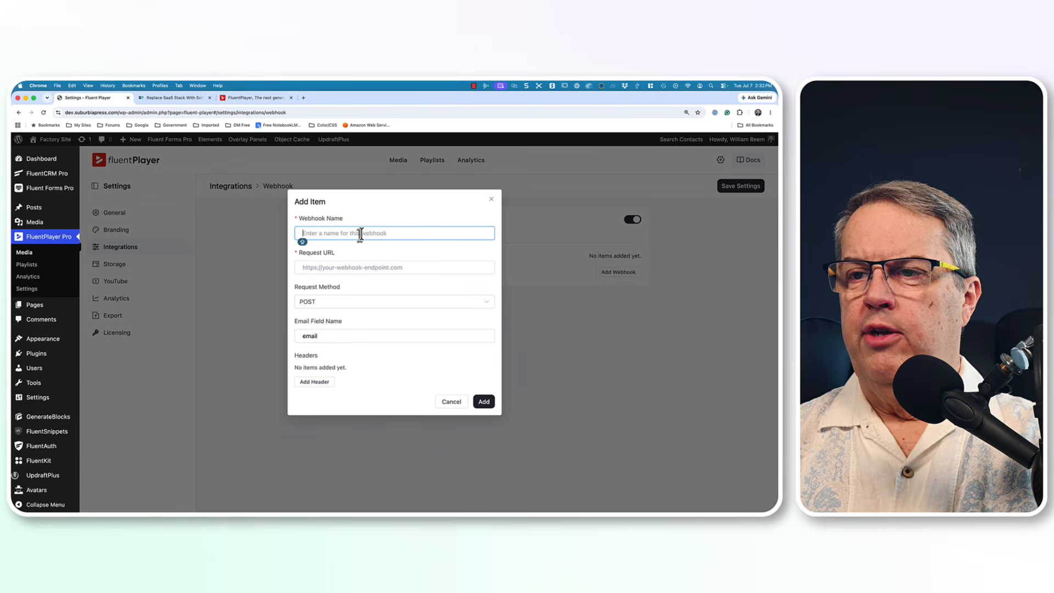
pyautogui.click(361, 267)
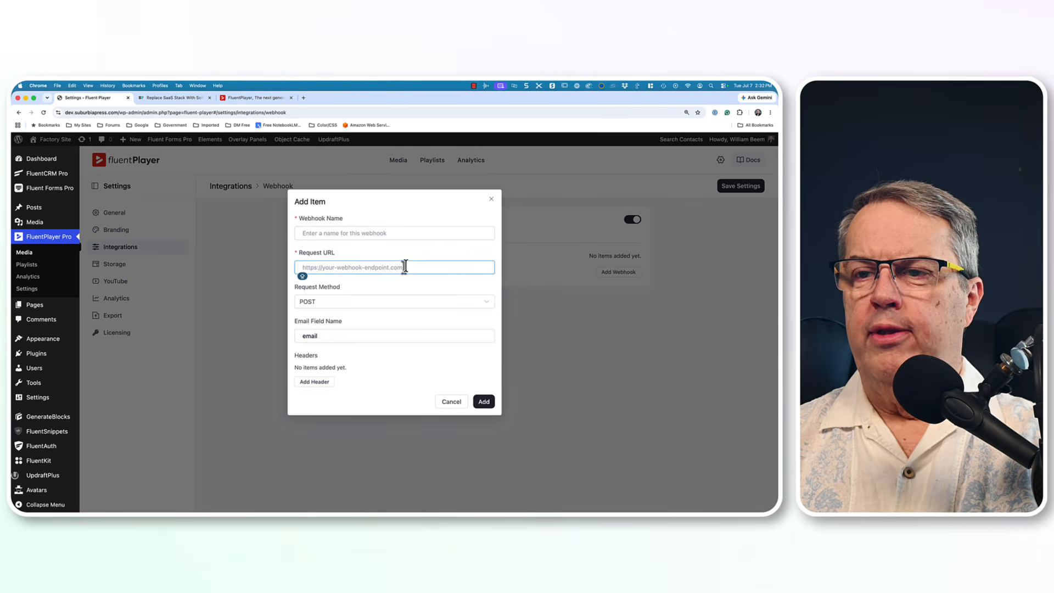
pyautogui.click(382, 305)
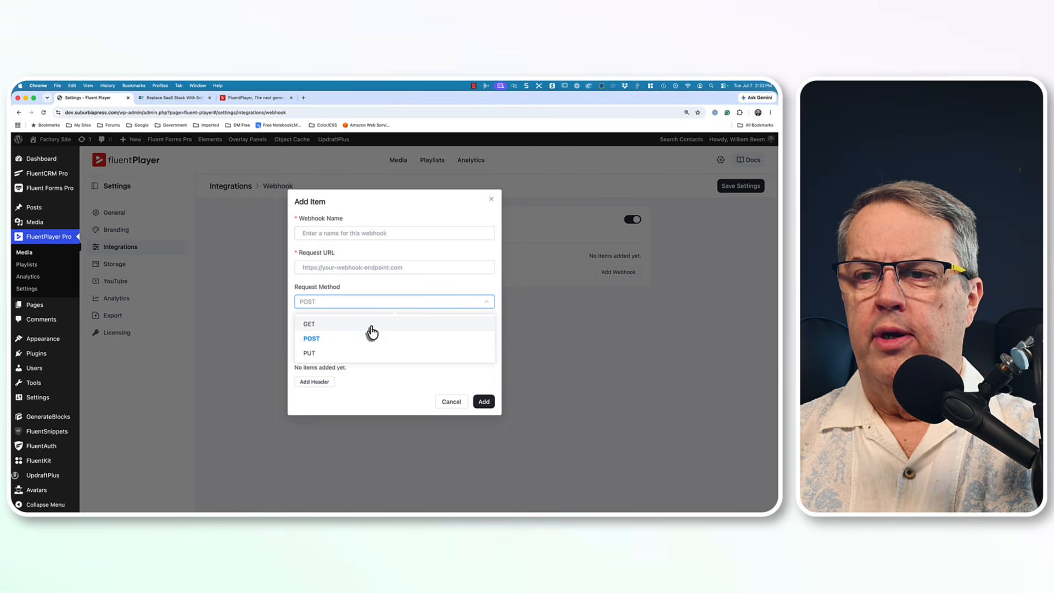
pyautogui.click(415, 286)
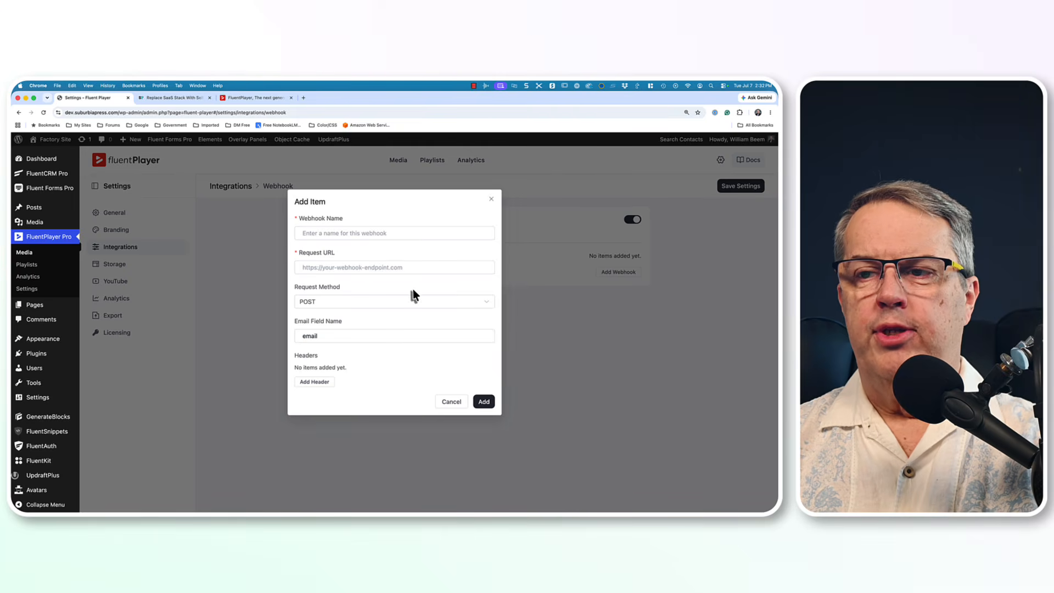
pyautogui.click(388, 340)
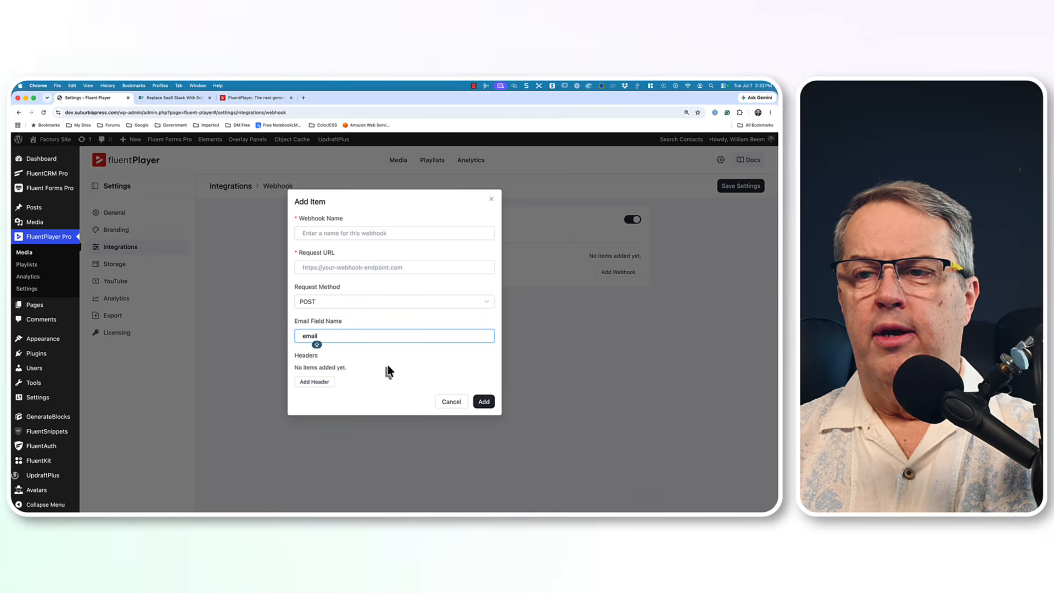
pyautogui.click(317, 383)
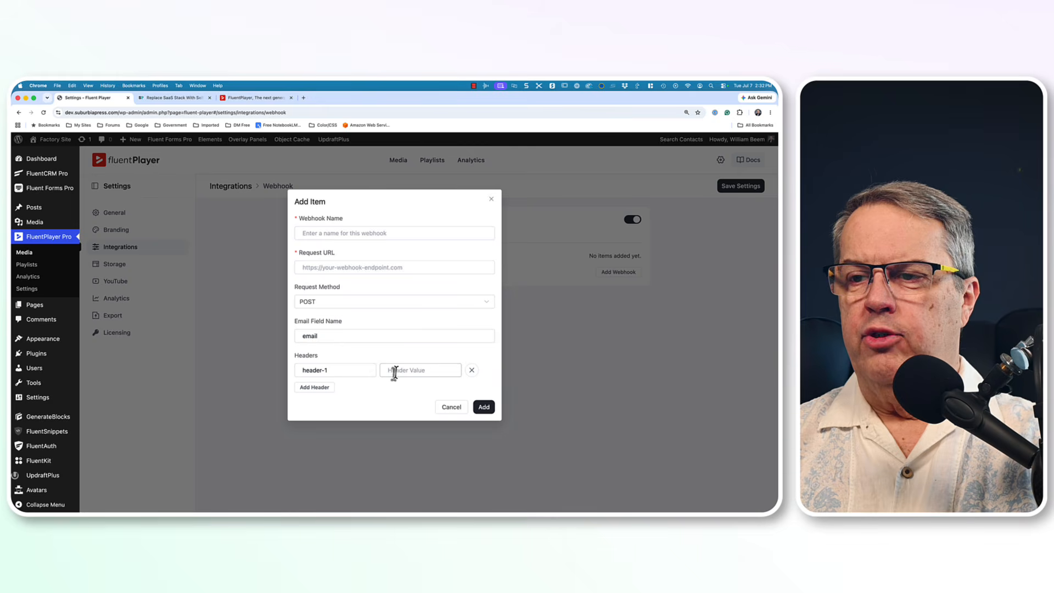
pyautogui.click(472, 370)
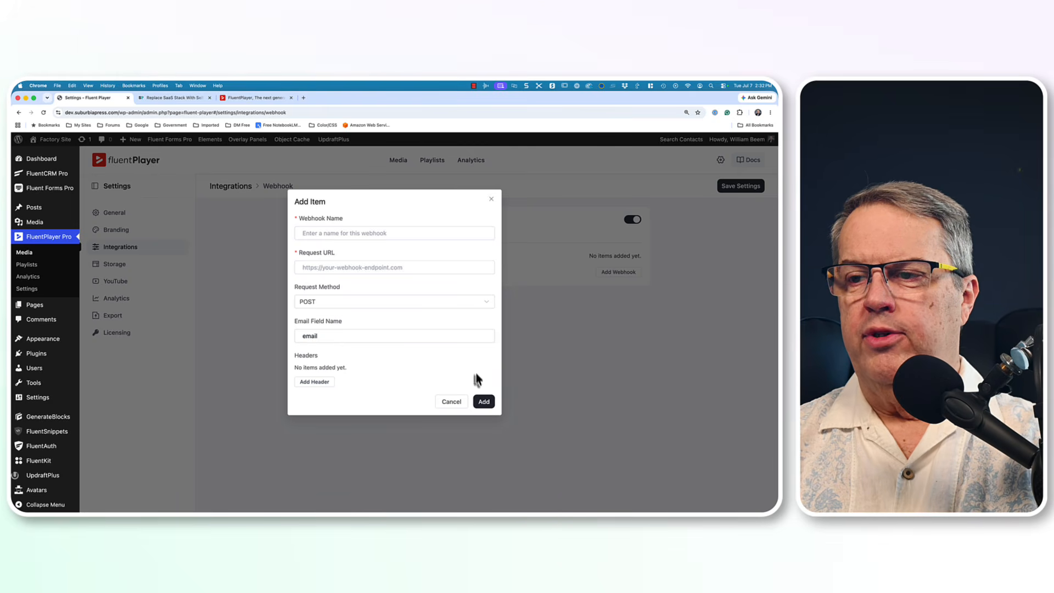
pyautogui.click(453, 406)
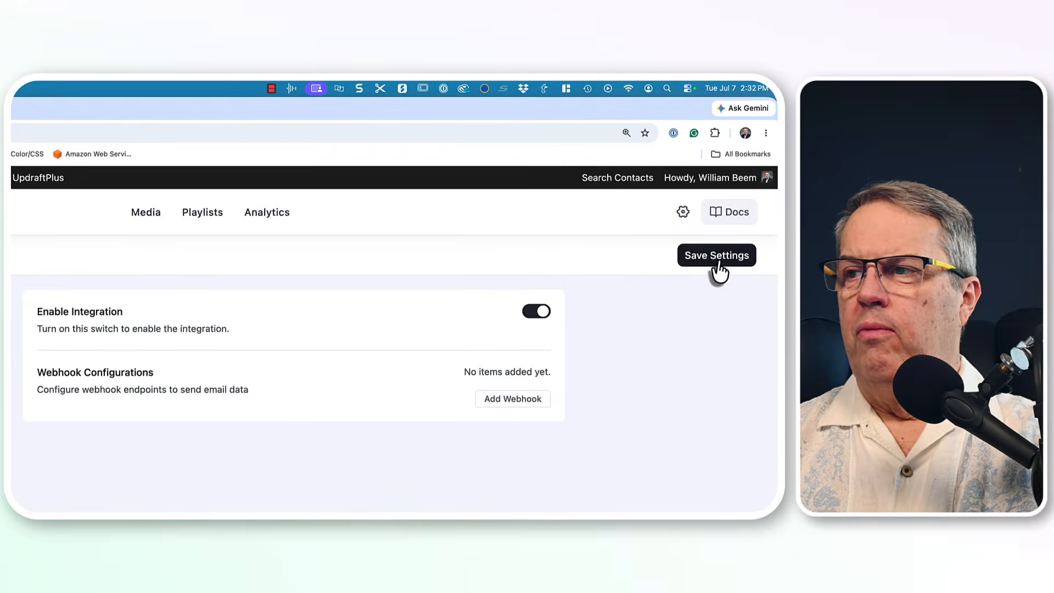
# - Save the Webhook integration settings
pyautogui.click(715, 256)
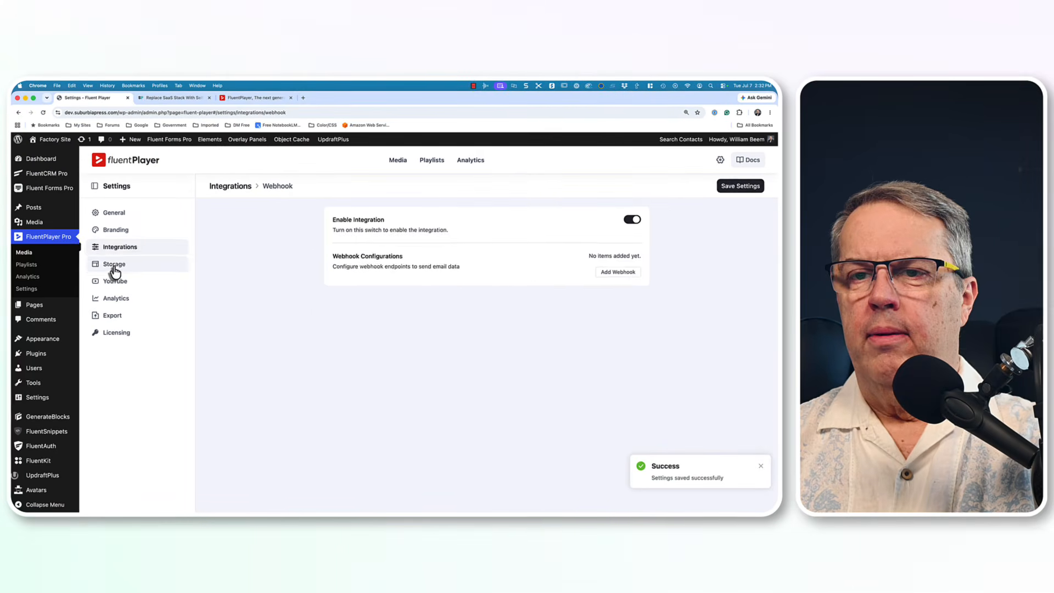
# - Enable the BunnyCDN Stream integration in the storage settings and view its setup instructions
pyautogui.click(113, 266)
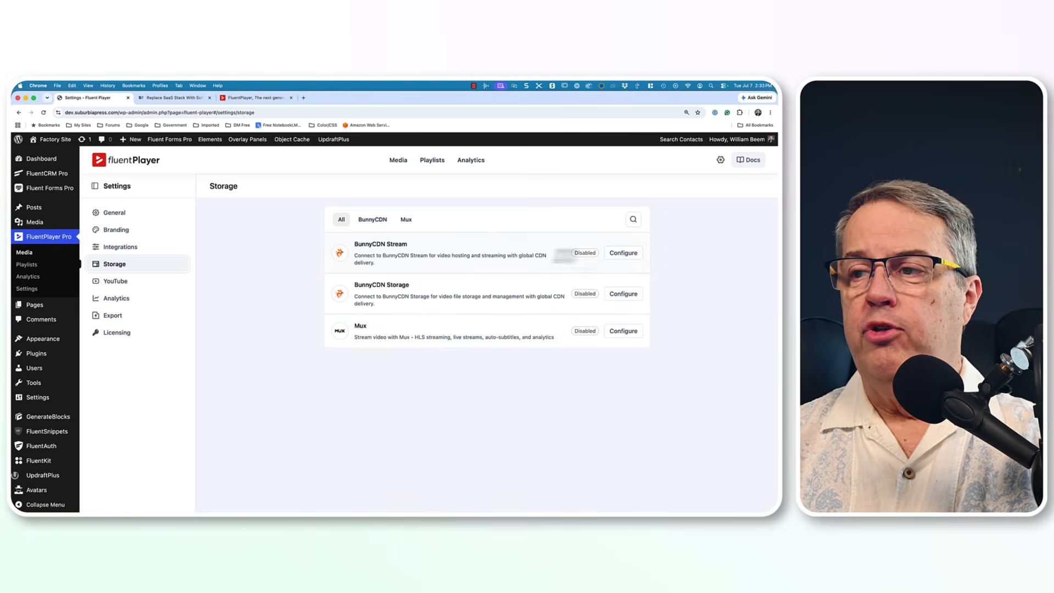
pyautogui.click(623, 252)
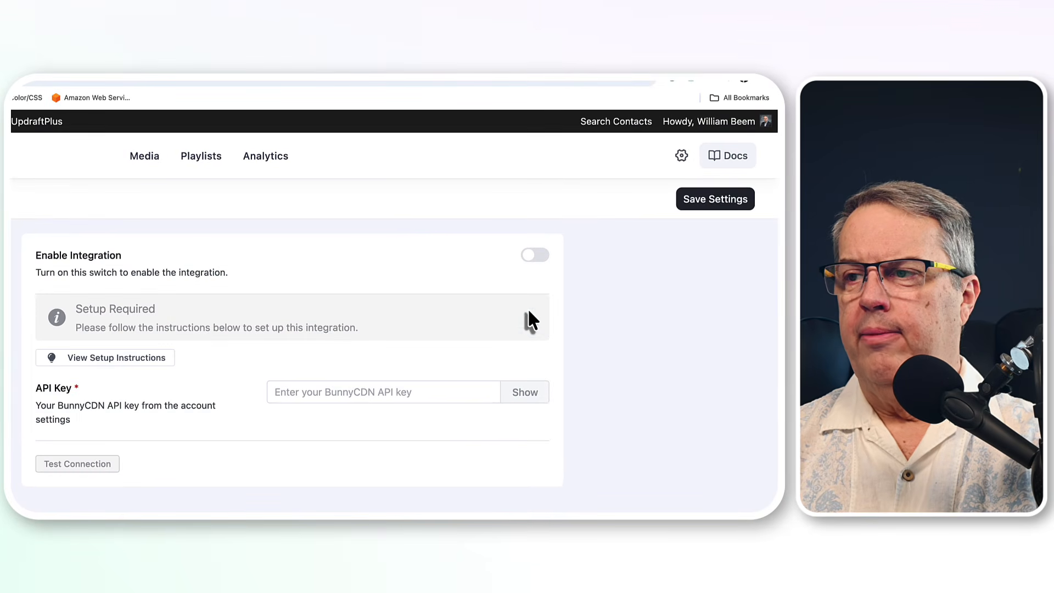
pyautogui.click(537, 256)
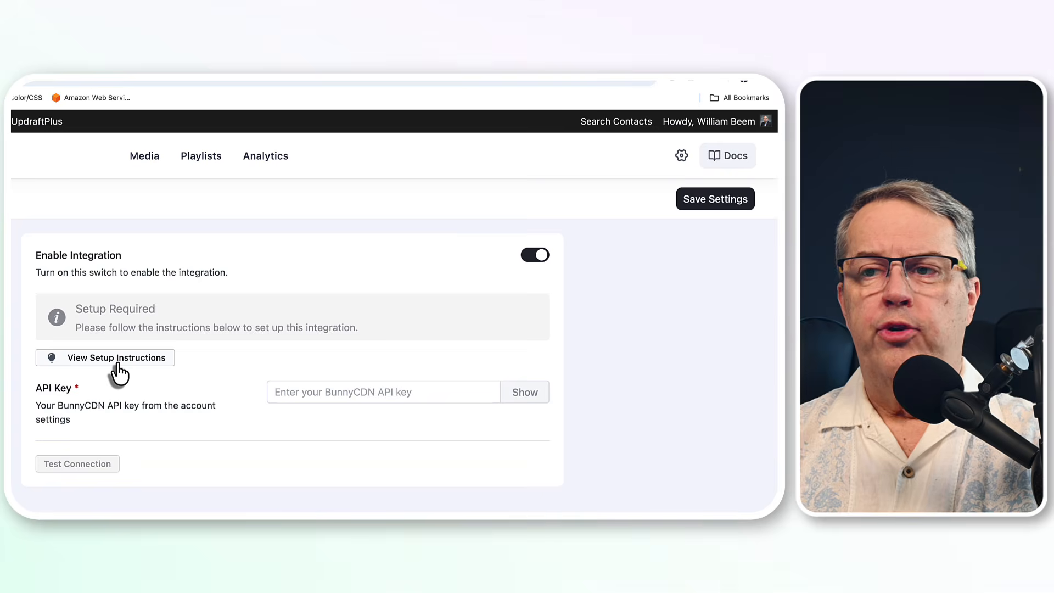
pyautogui.click(94, 362)
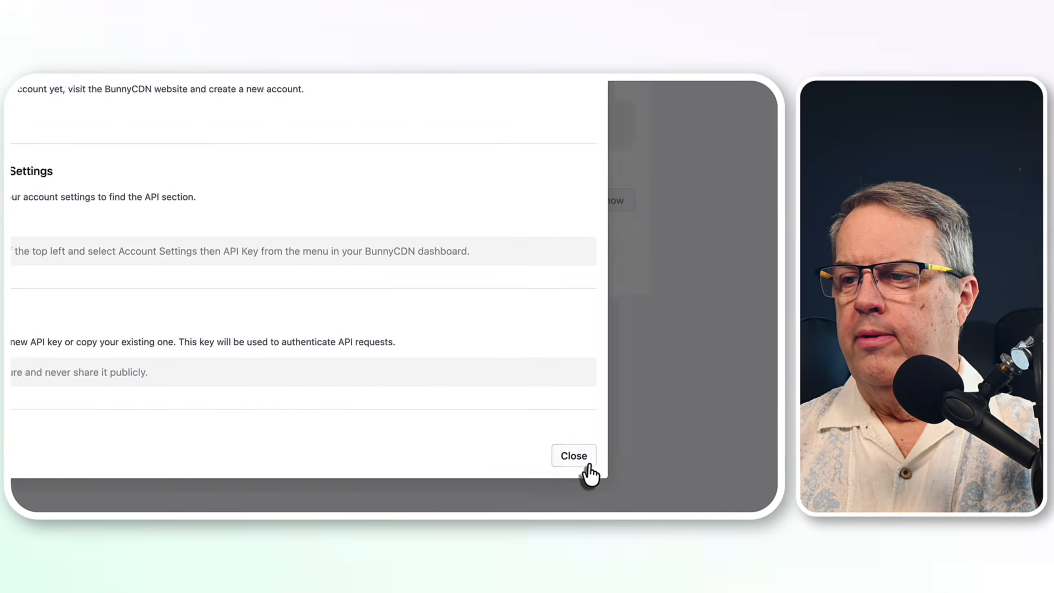
pyautogui.click(580, 463)
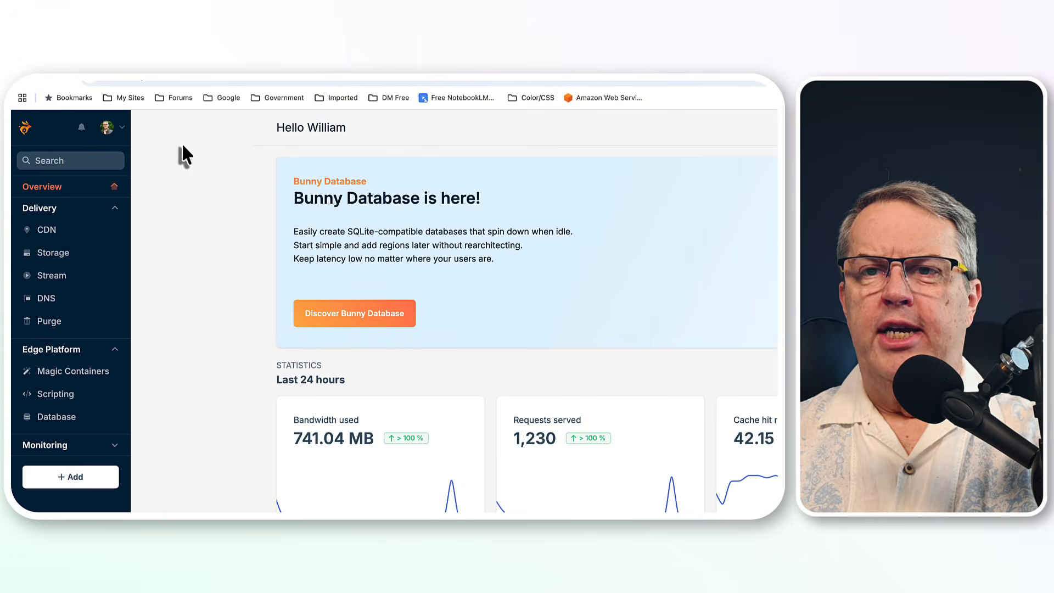
# - Switch to the bunny.net dashboard and copy the API key from the account's API key page
pyautogui.click(110, 130)
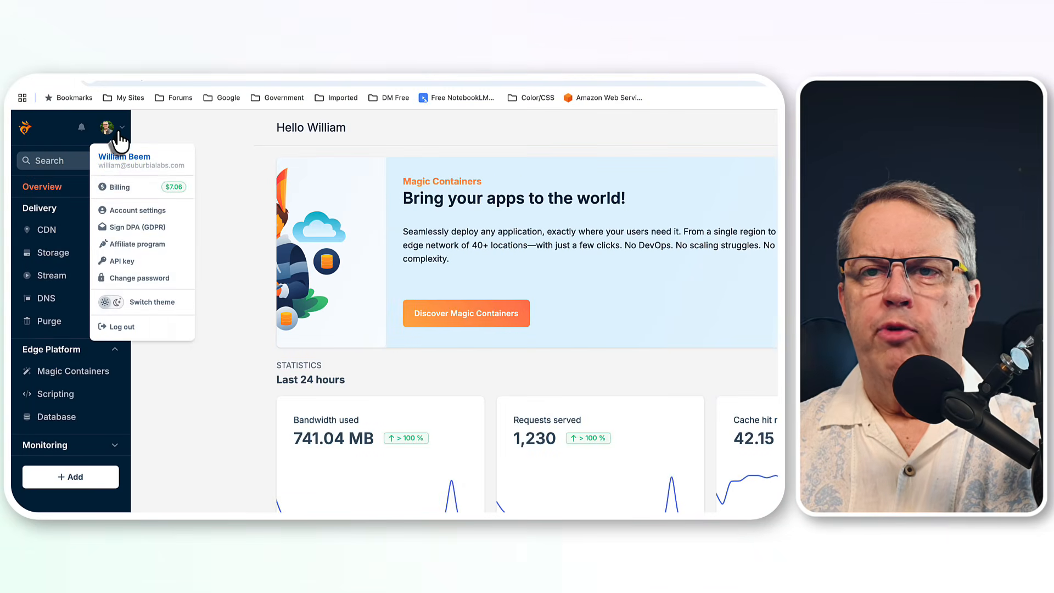
pyautogui.click(121, 262)
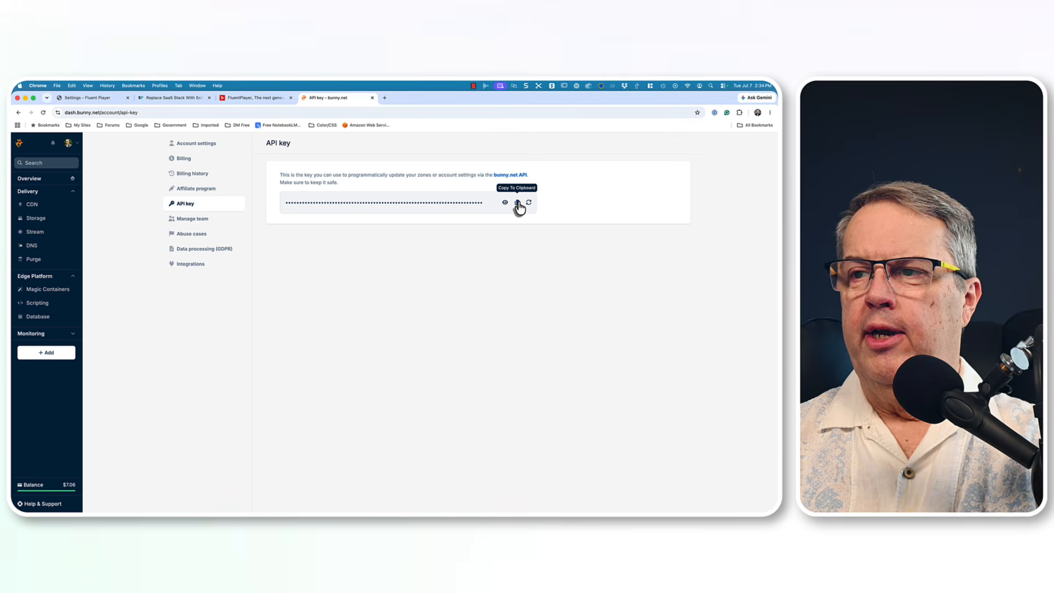
pyautogui.click(518, 204)
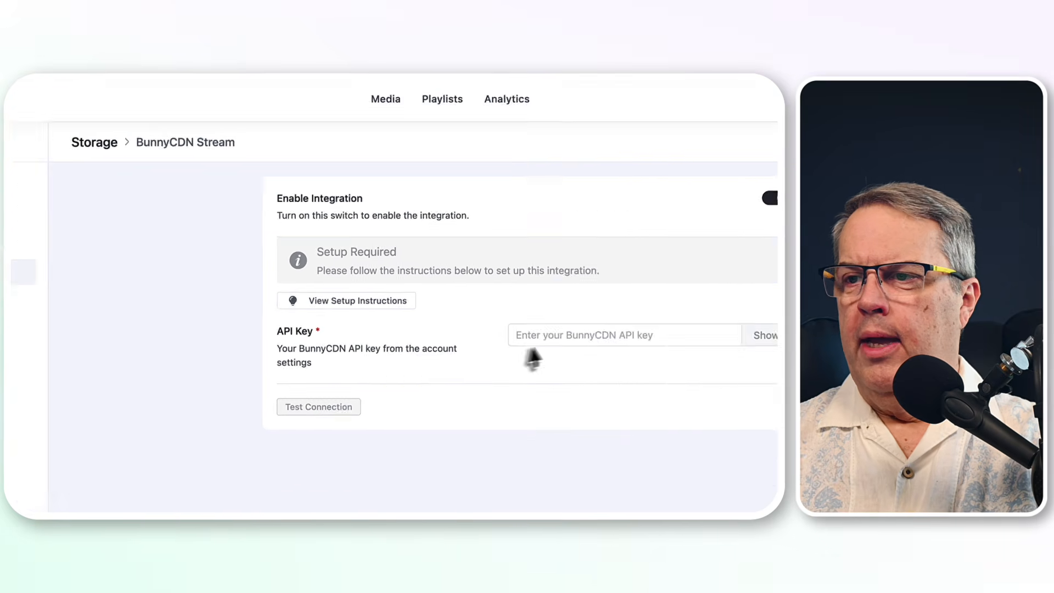
# - Return to the BunnyCDN Stream settings, paste the API key and test the connection
pyautogui.click(539, 336)
pyautogui.press('super+v')
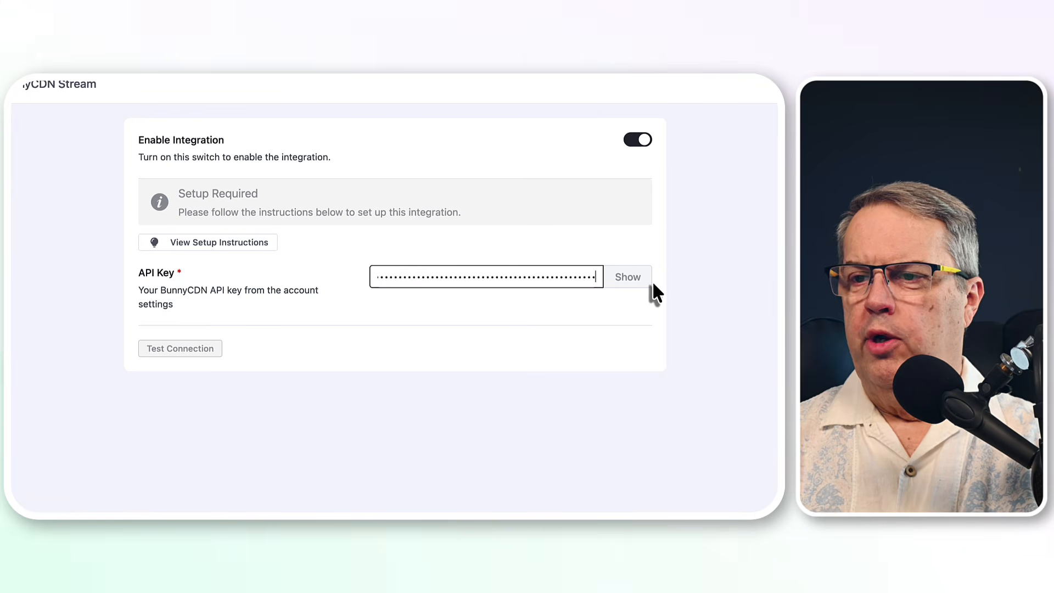
pyautogui.click(183, 352)
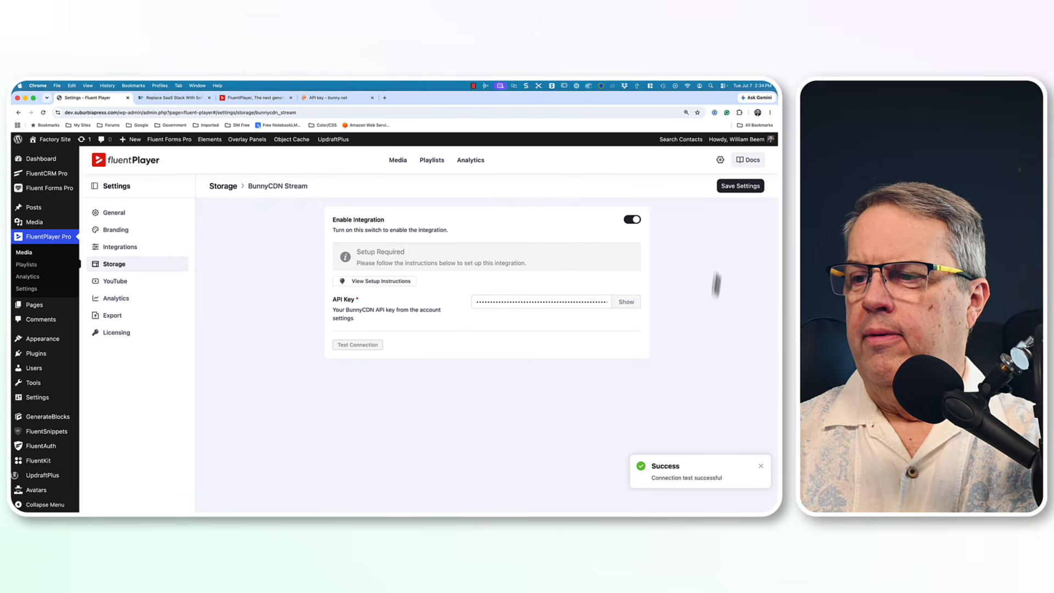
# - Save the BunnyCDN Stream settings and start a new Bunny Stream media item from the Suburbia Press Premium Courses library
pyautogui.click(741, 189)
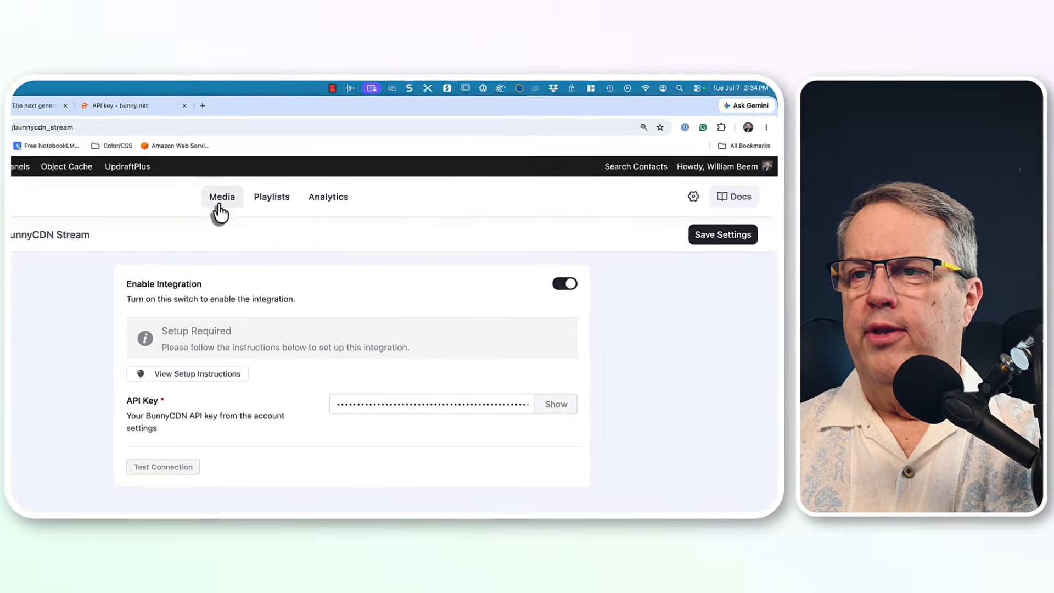
pyautogui.click(397, 160)
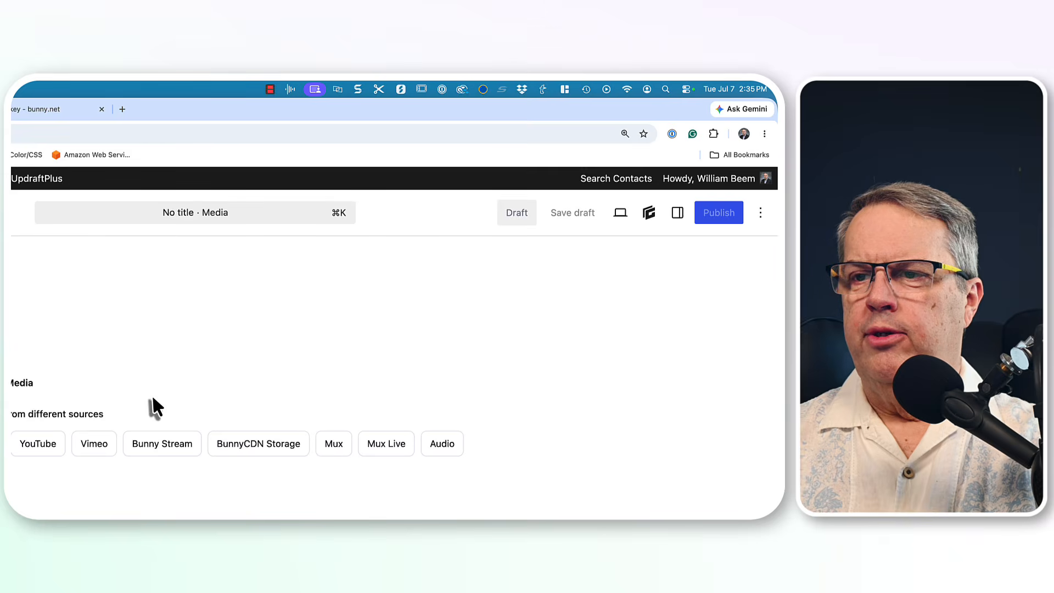
pyautogui.click(153, 452)
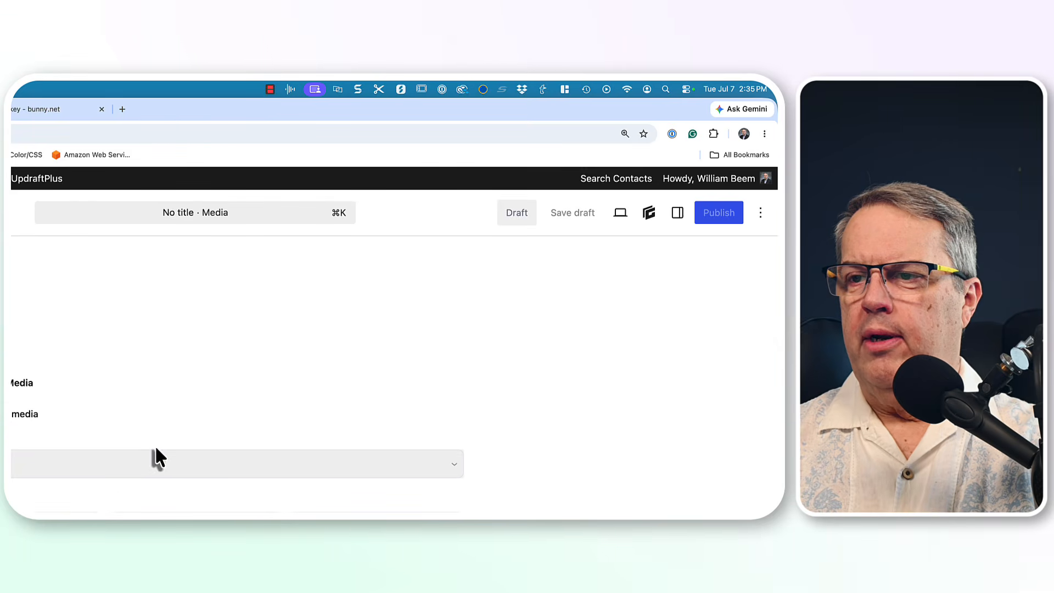
pyautogui.click(114, 466)
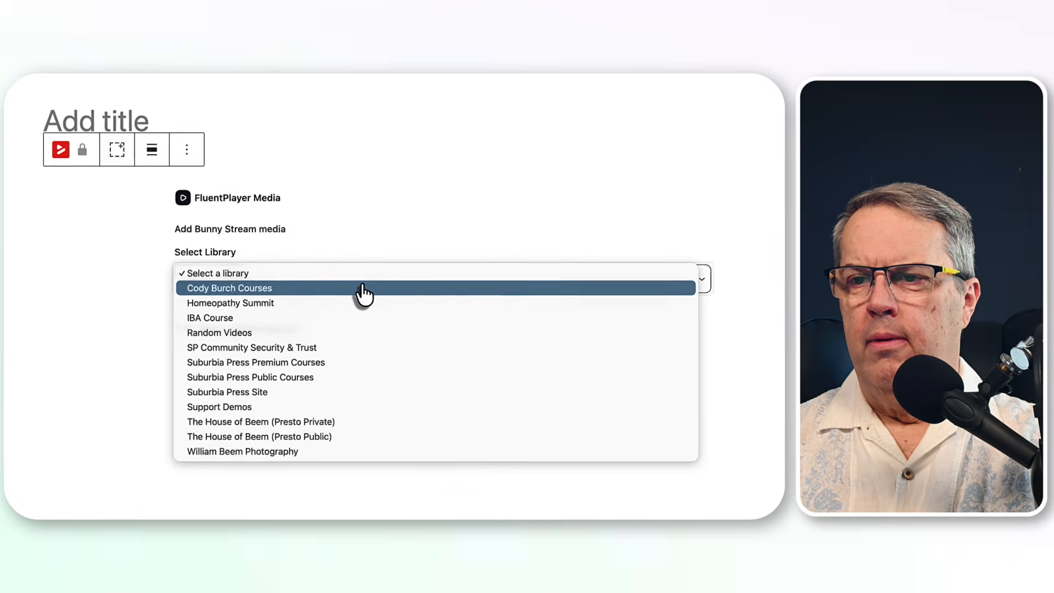
pyautogui.click(434, 317)
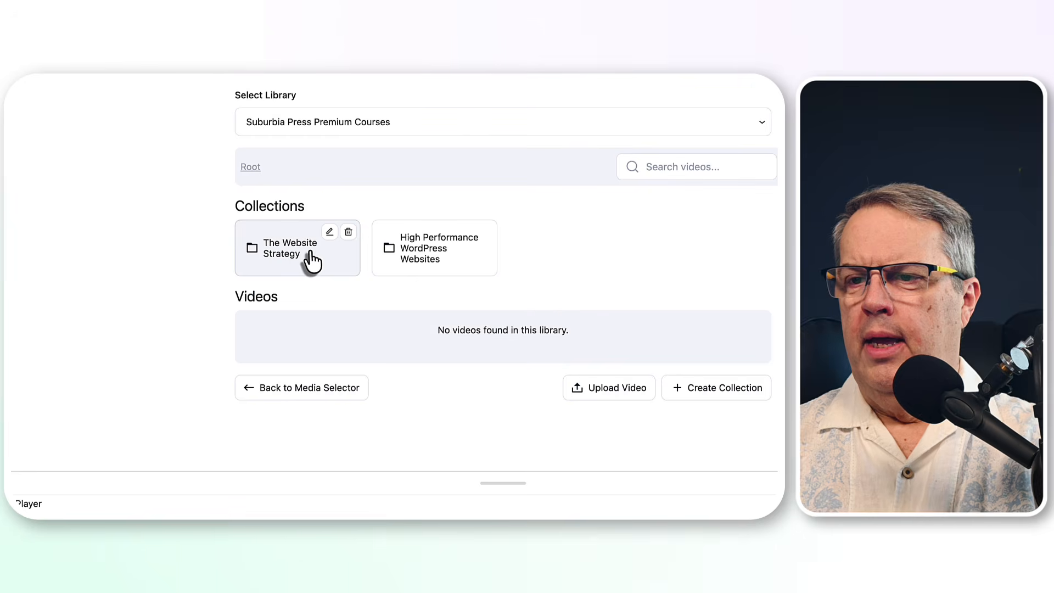
# - Add The Customer Journey video from The Website Strategy collection and return to the media list
pyautogui.click(312, 258)
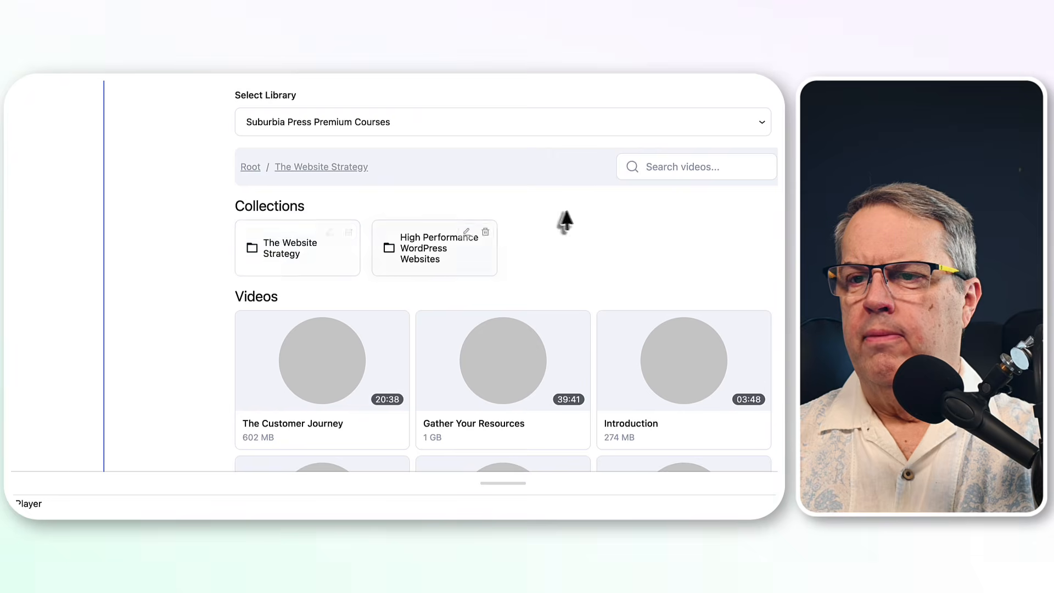
pyautogui.scroll(-2, 570, 220)
pyautogui.scroll(-6, 571, 219)
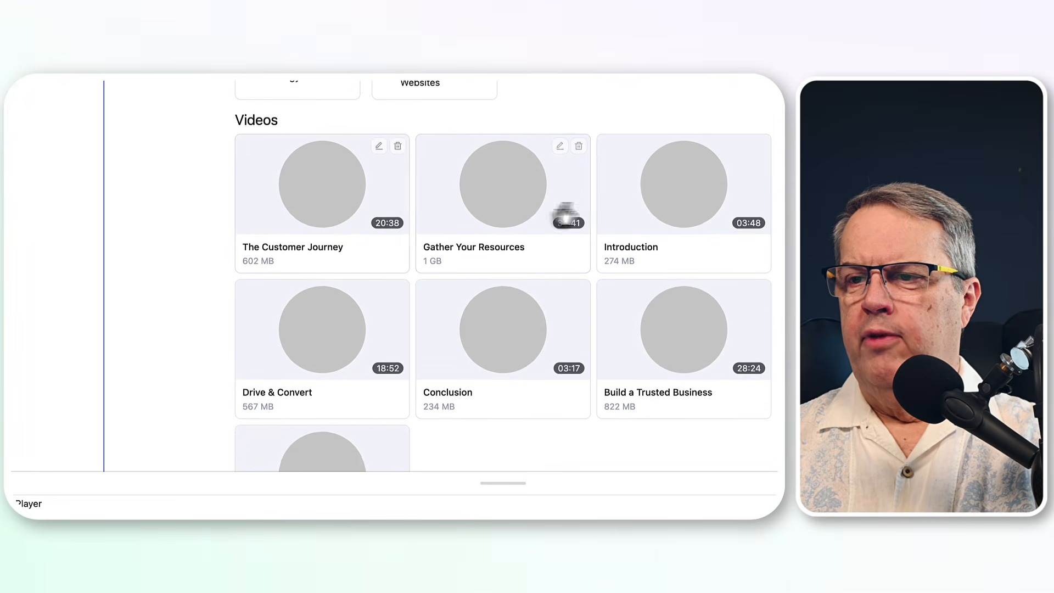
pyautogui.scroll(-1, 573, 213)
pyautogui.scroll(7, 576, 213)
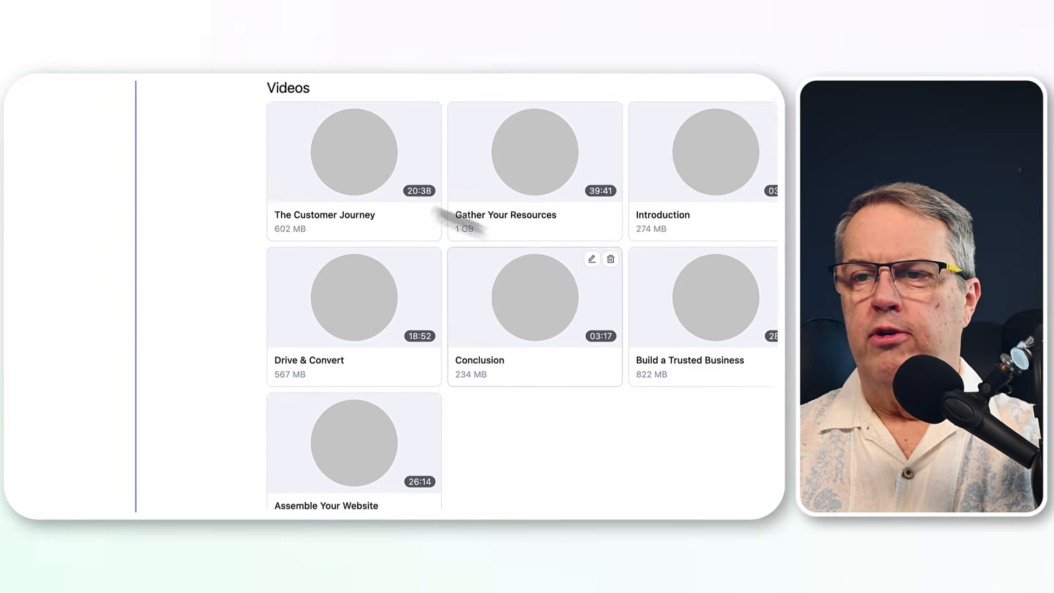
pyautogui.click(432, 280)
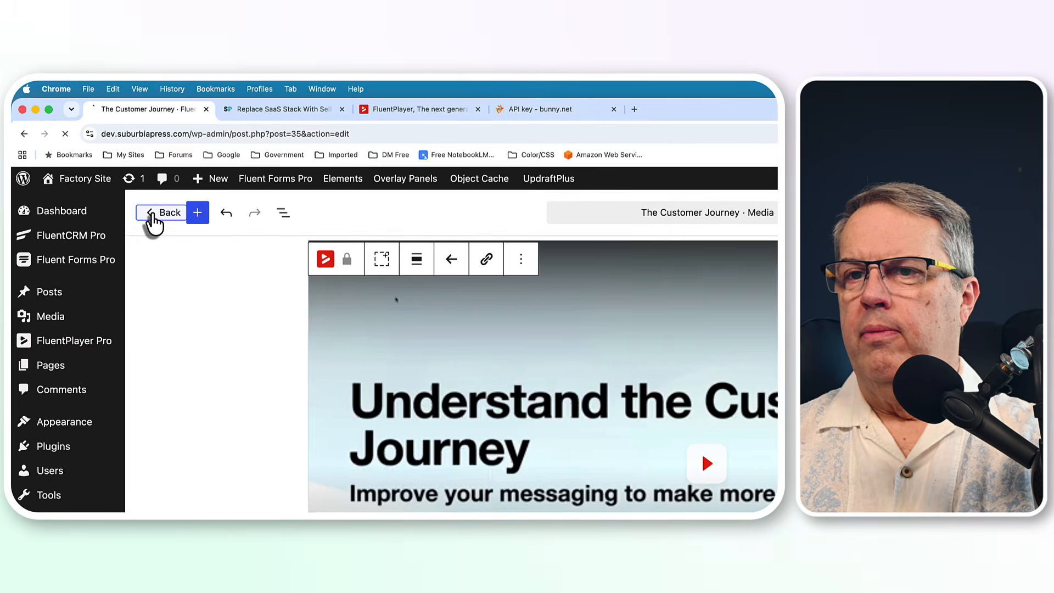
pyautogui.click(55, 100)
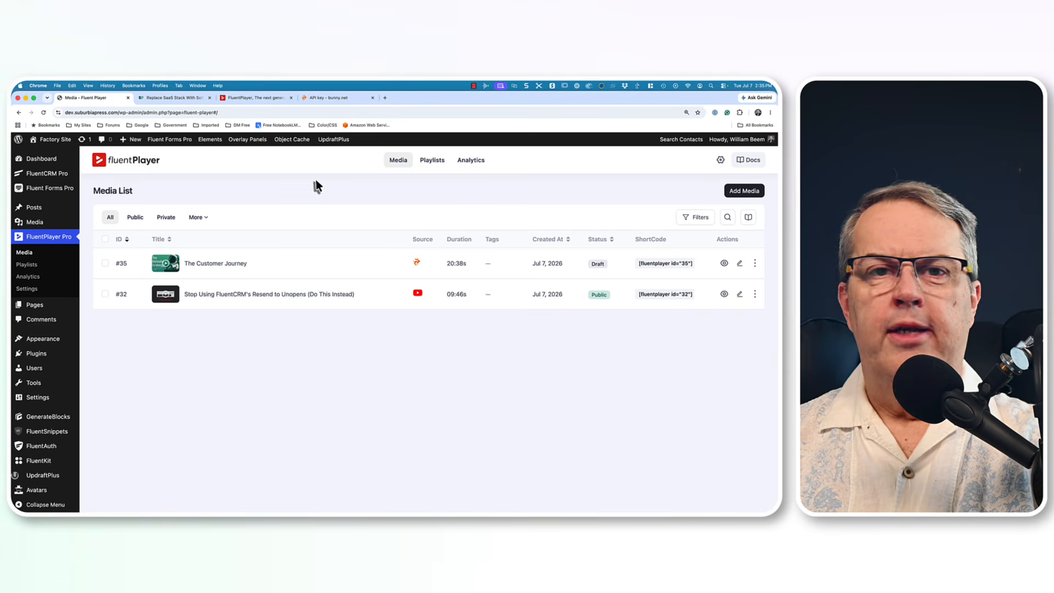
# - Enable FluentPlayer Analytics and set the automatic cleanup of analytics data to 90 days
pyautogui.click(435, 162)
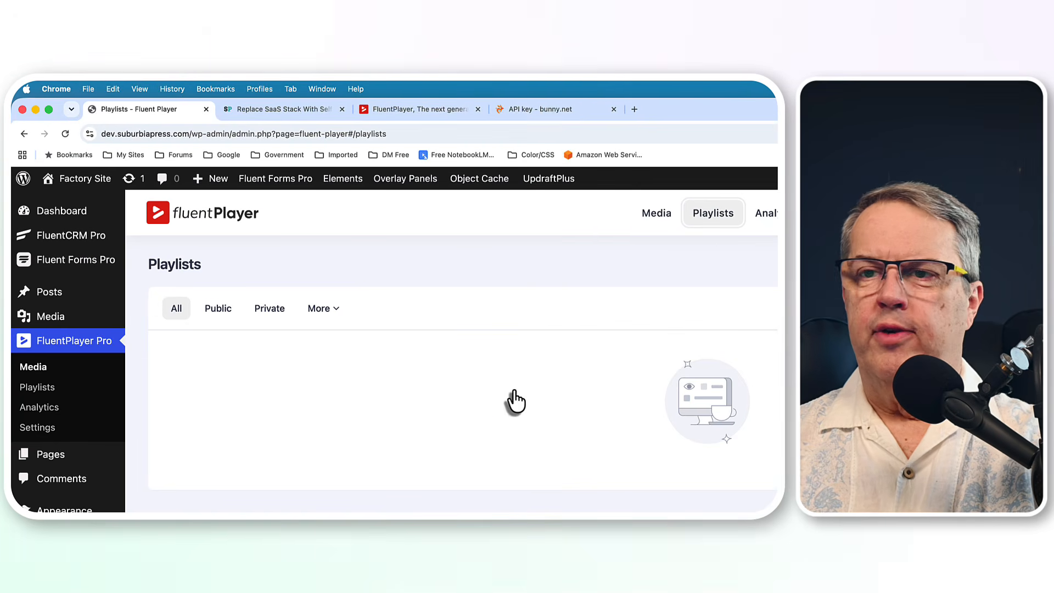
pyautogui.click(773, 217)
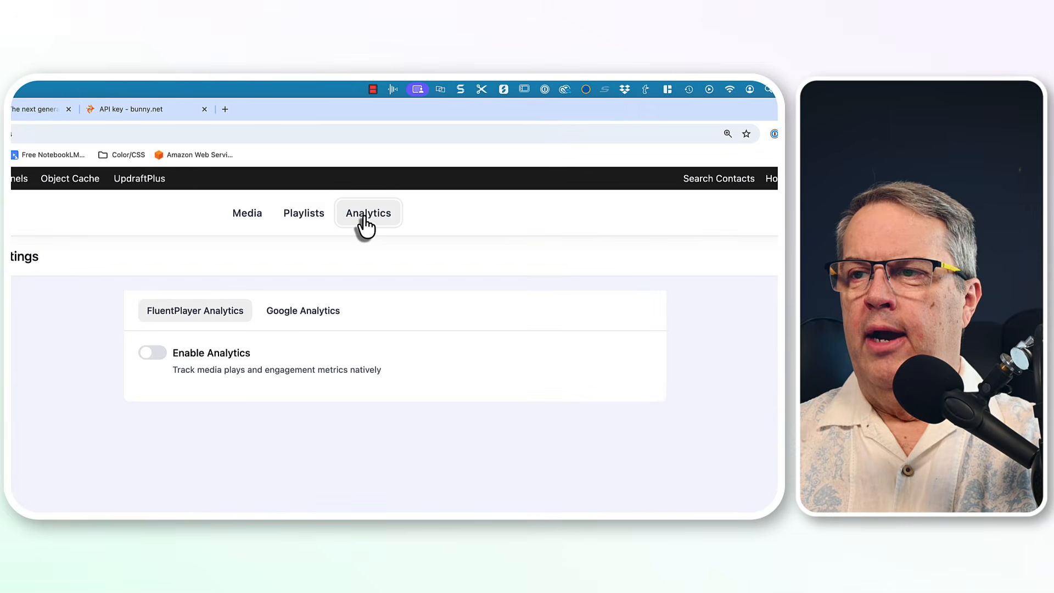
pyautogui.click(156, 357)
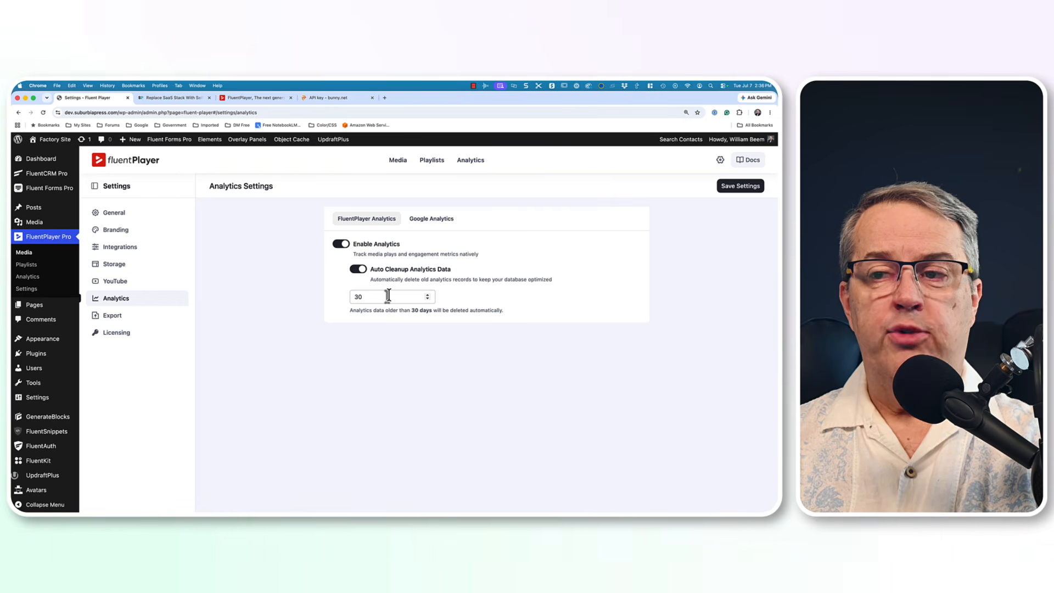
pyautogui.moveTo(388, 296); pyautogui.dragTo(337, 295)
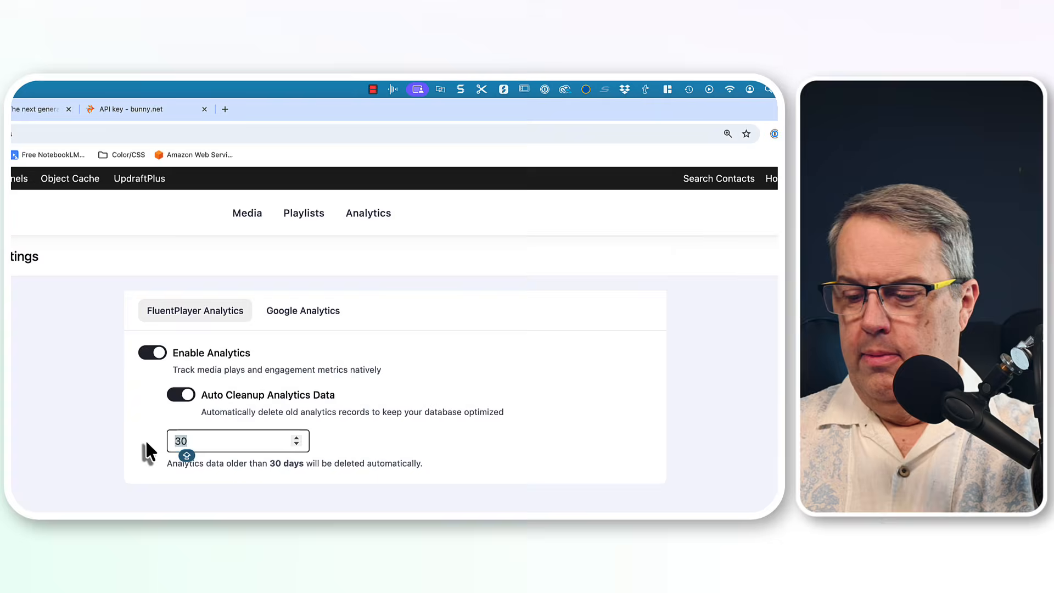
pyautogui.write('90')
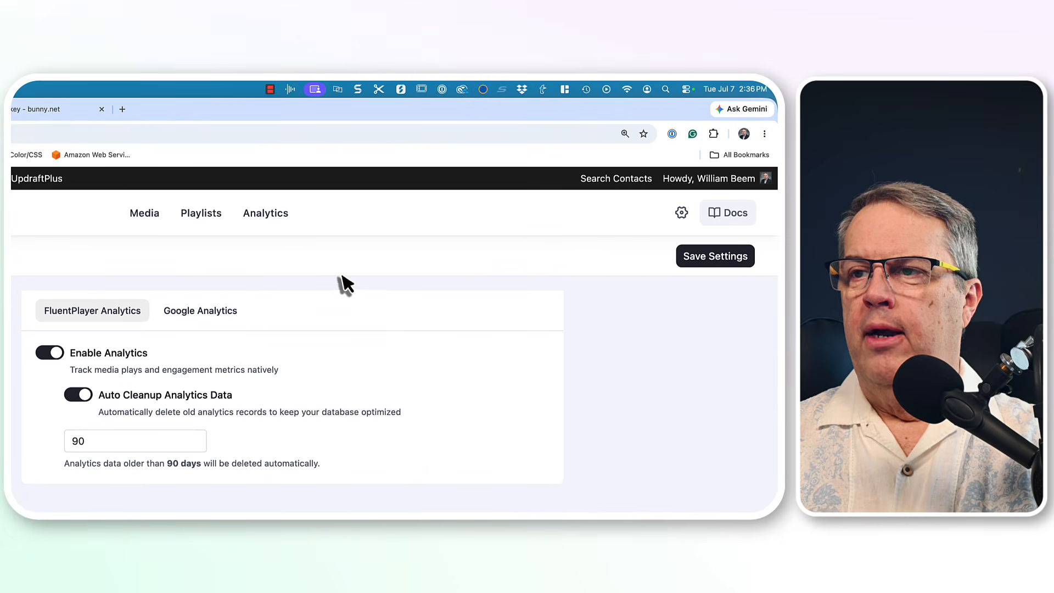
# - Turn on Google Analytics to check its on-page tag option, and switch it back off
pyautogui.click(206, 324)
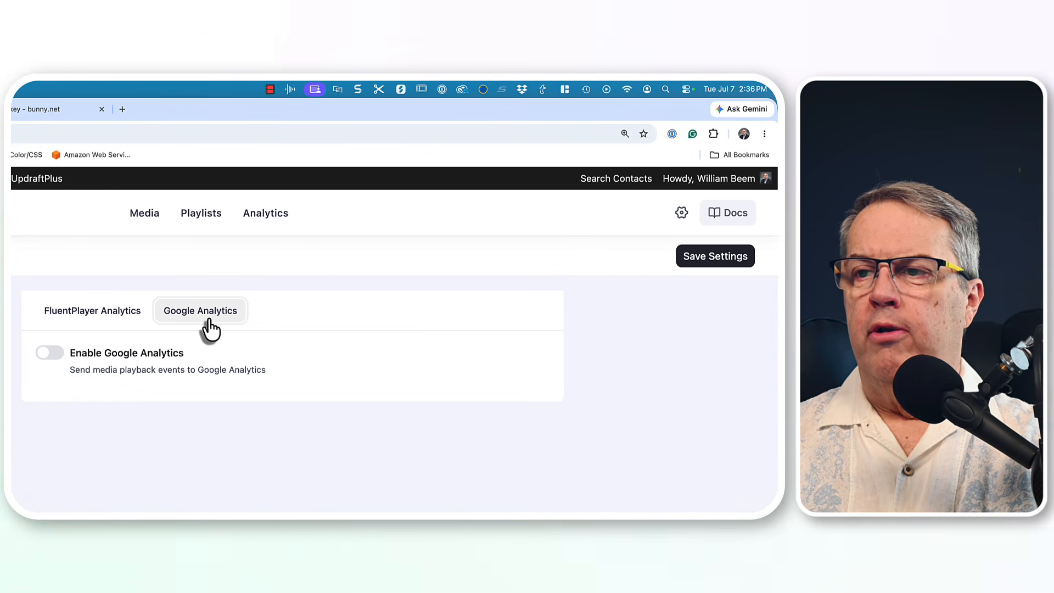
pyautogui.click(56, 357)
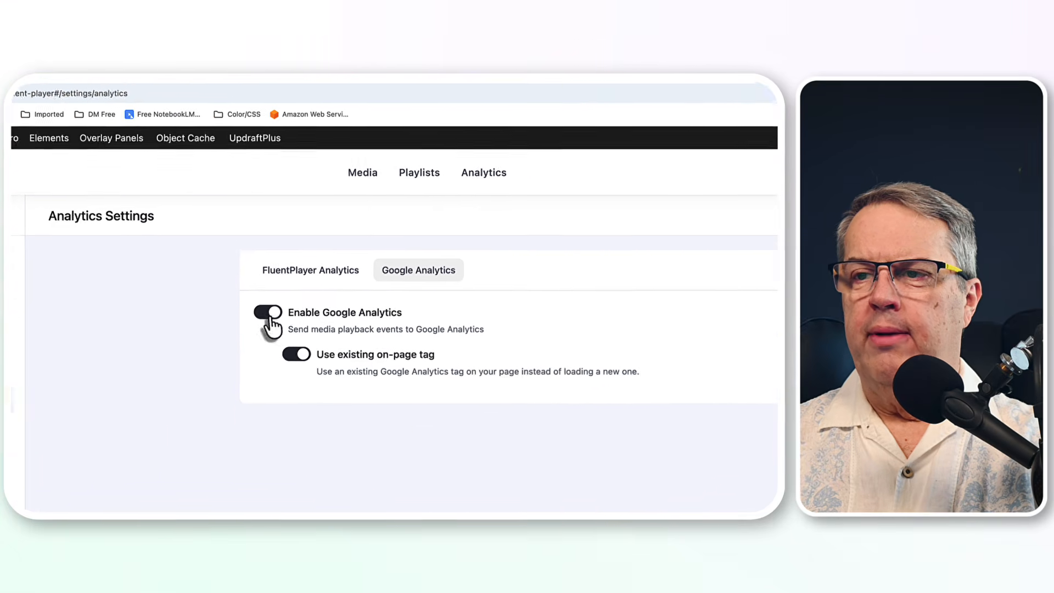
pyautogui.click(51, 352)
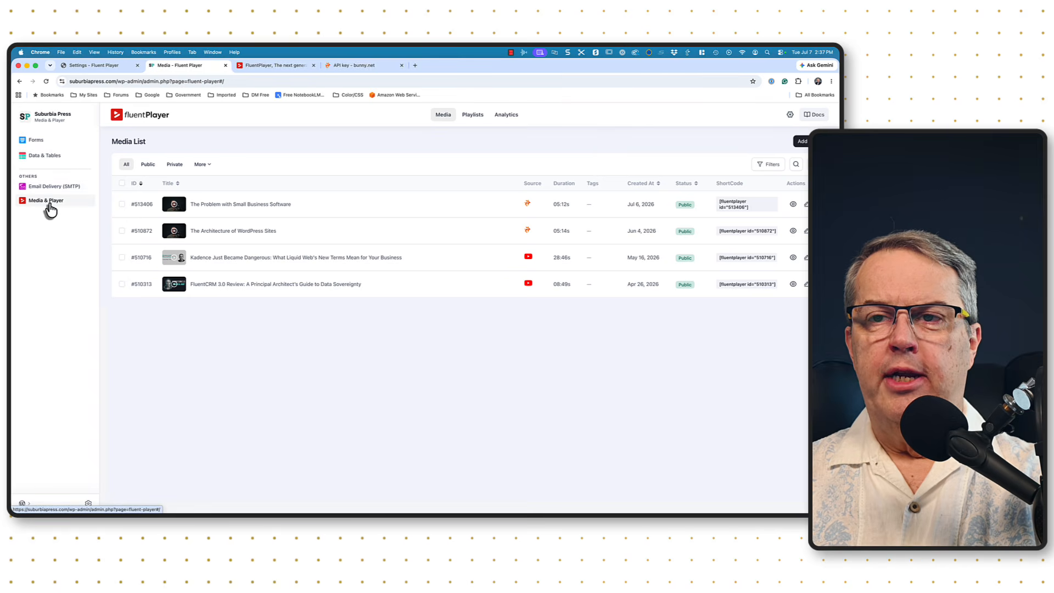
# - Review the Media Analytics dashboard on the Suburbia Press site, from the performance chart to audience retention, top viewers and top media
pyautogui.click(514, 115)
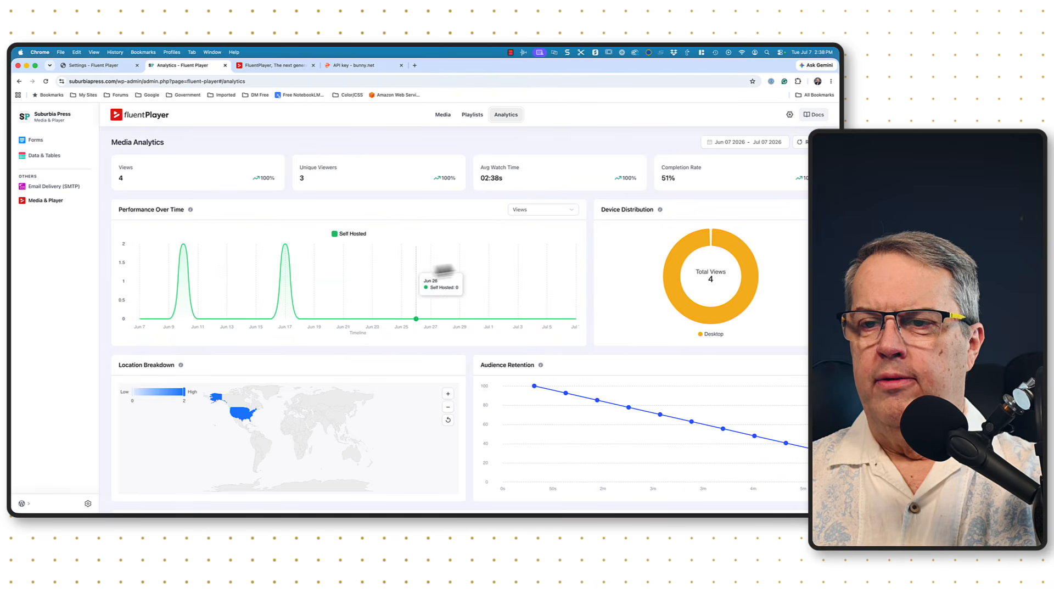
pyautogui.scroll(-3, 479, 257)
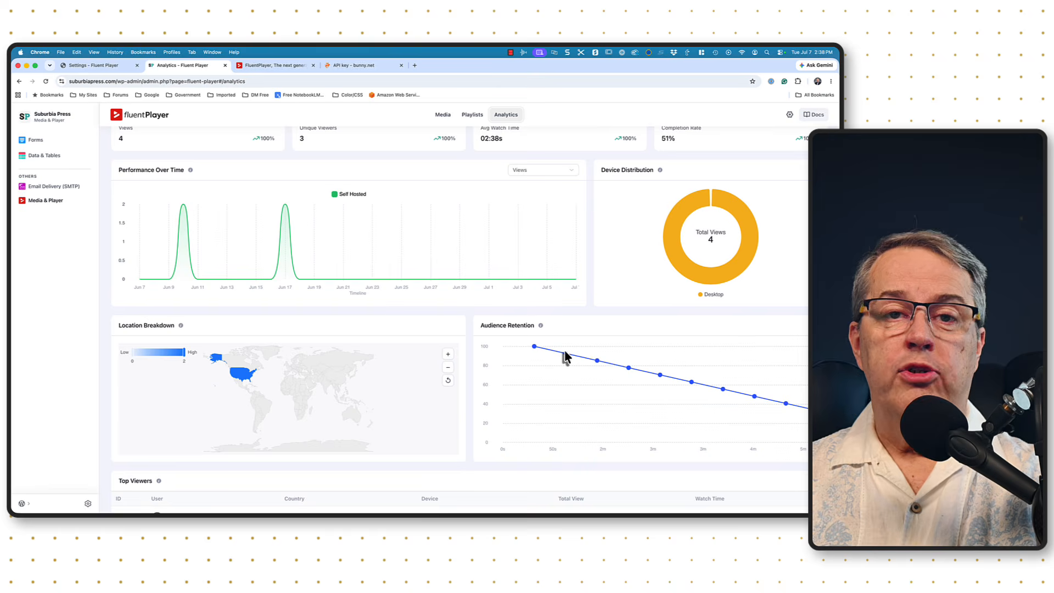
pyautogui.scroll(-5, 565, 357)
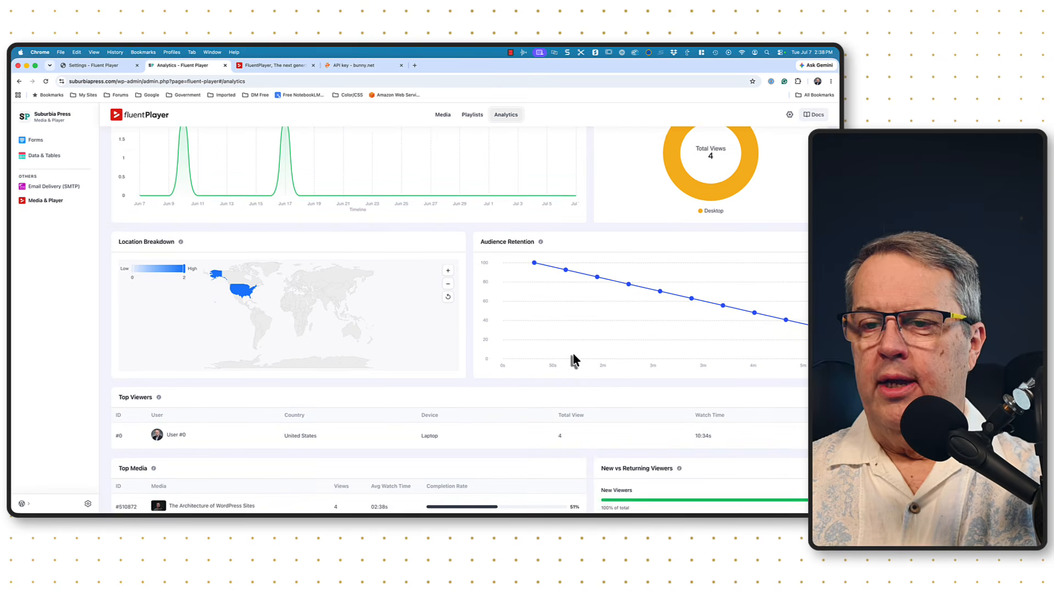
pyautogui.scroll(-2, 574, 360)
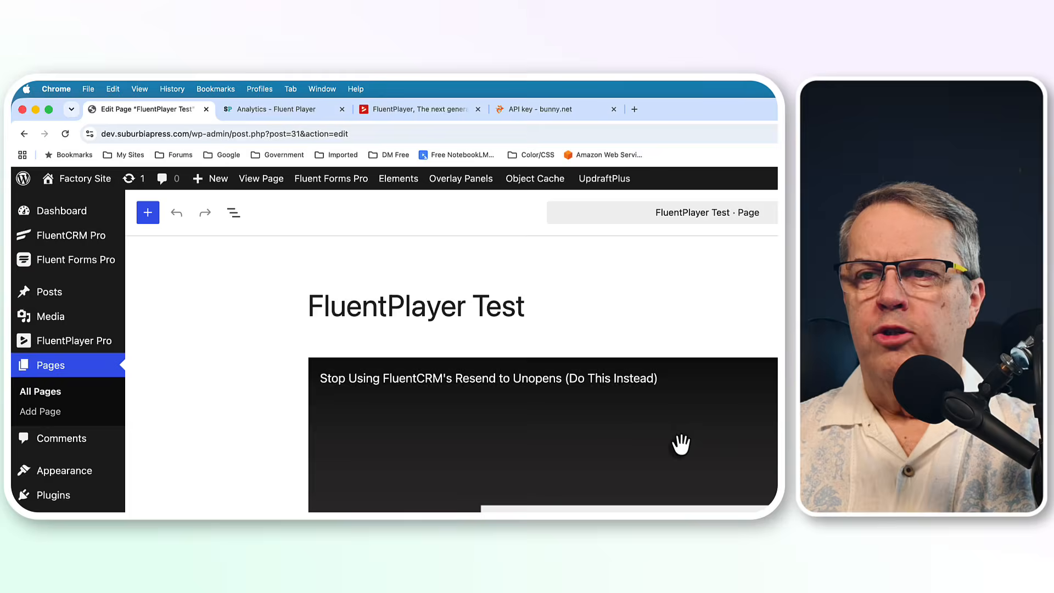
# - Select the FluentPlayer video block on the FluentPlayer Test page and turn on Use Custom Branding for it
pyautogui.click(604, 427)
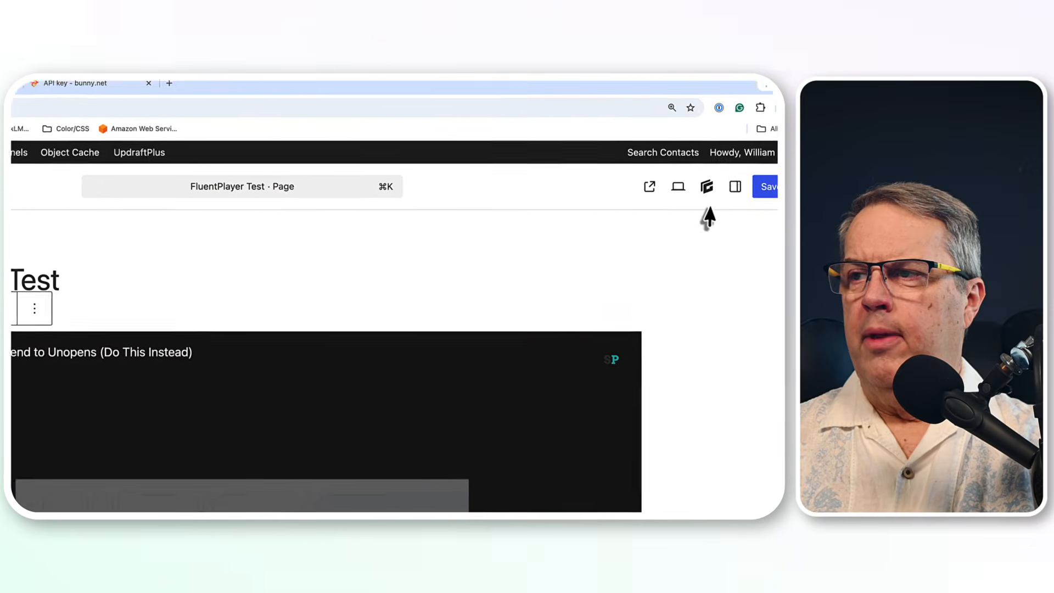
pyautogui.click(688, 212)
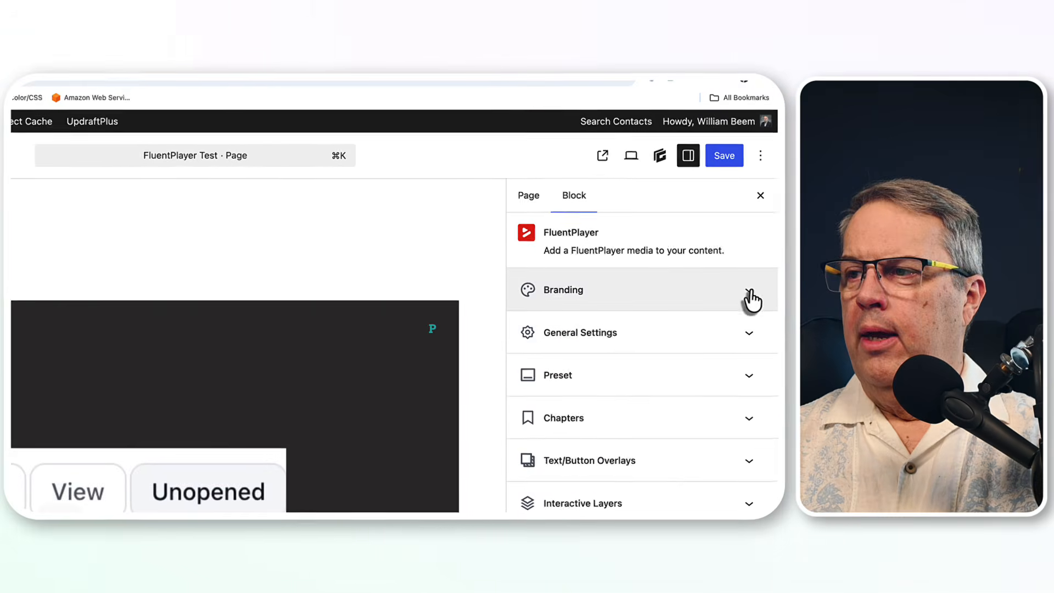
pyautogui.click(762, 245)
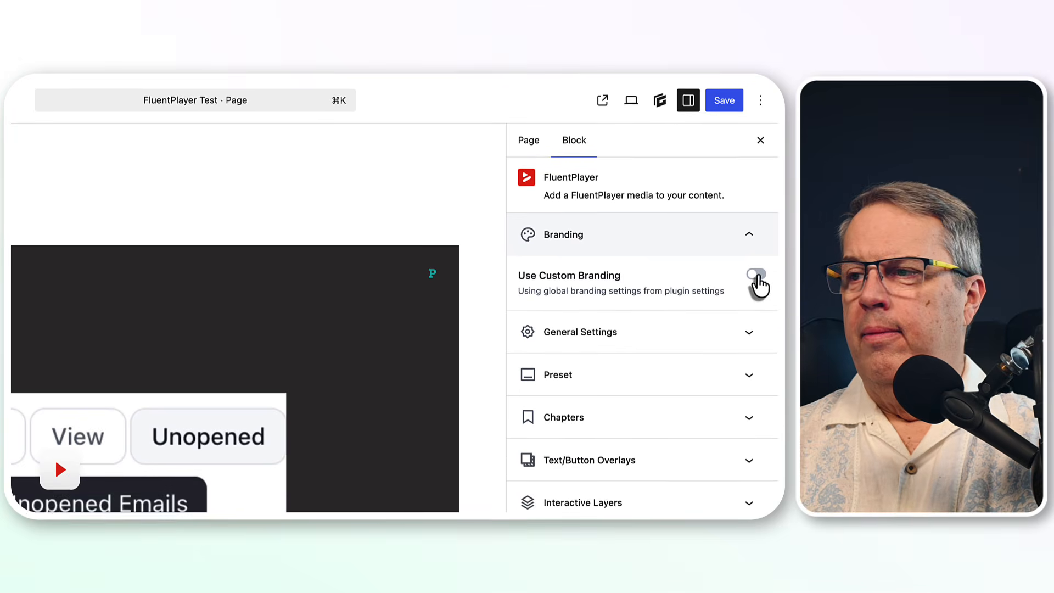
pyautogui.click(757, 329)
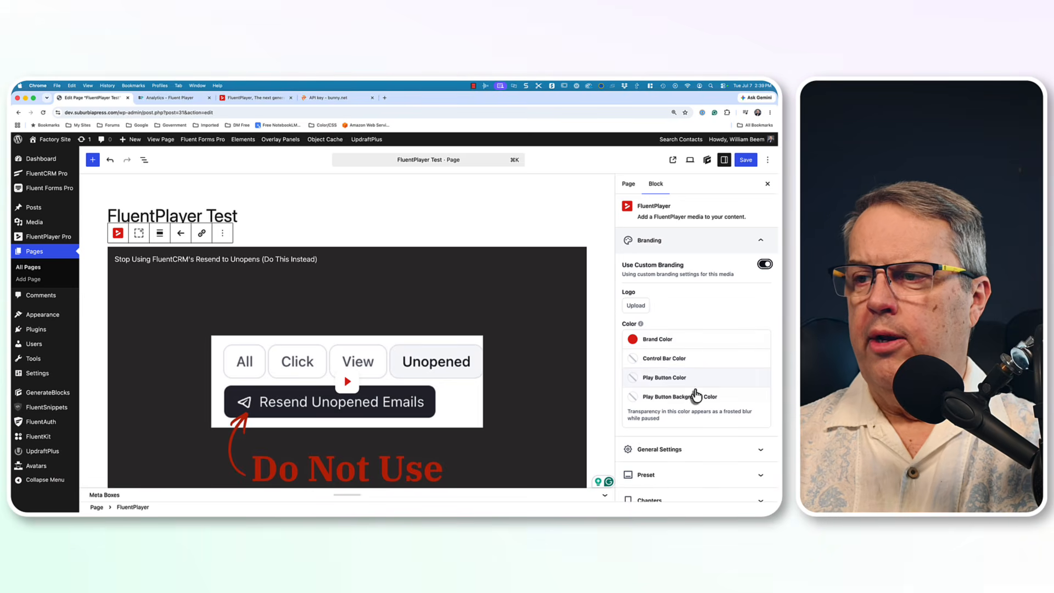
pyautogui.scroll(-1, 744, 294)
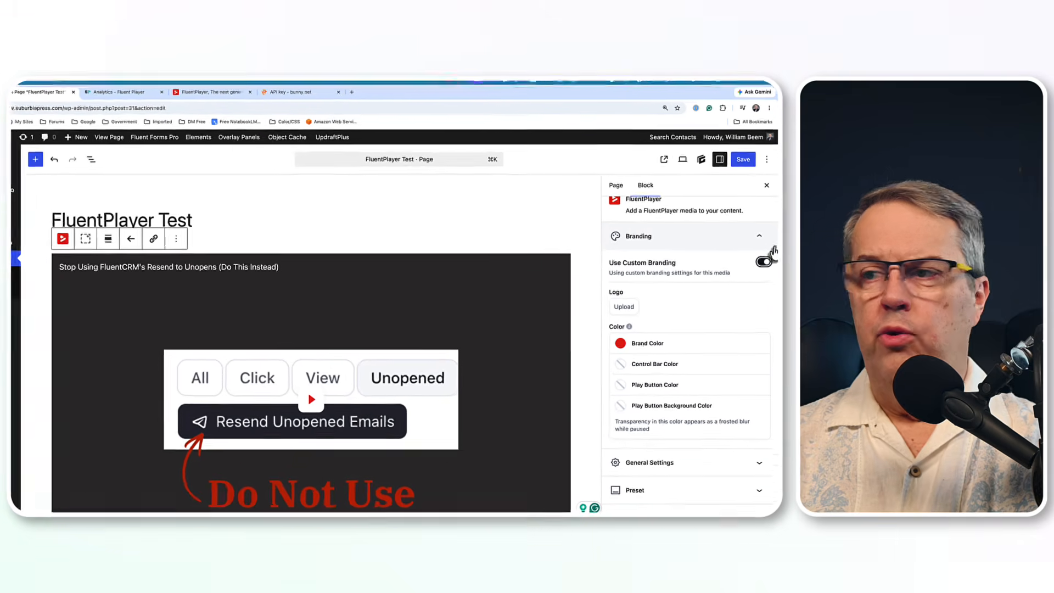
pyautogui.click(760, 231)
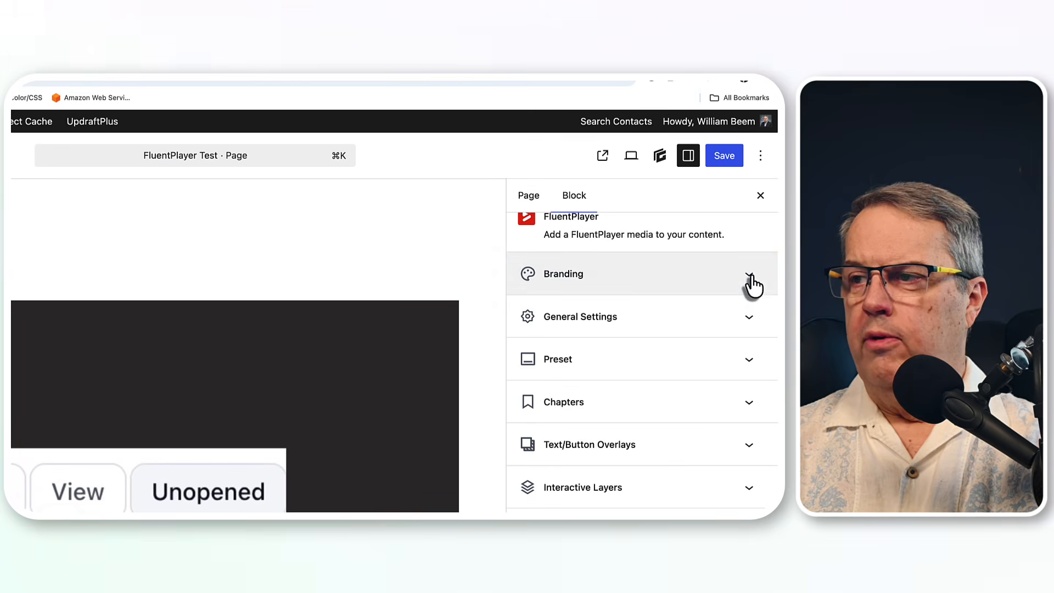
# - Set the video block's load strategy to On Play Click in its general settings
pyautogui.click(751, 319)
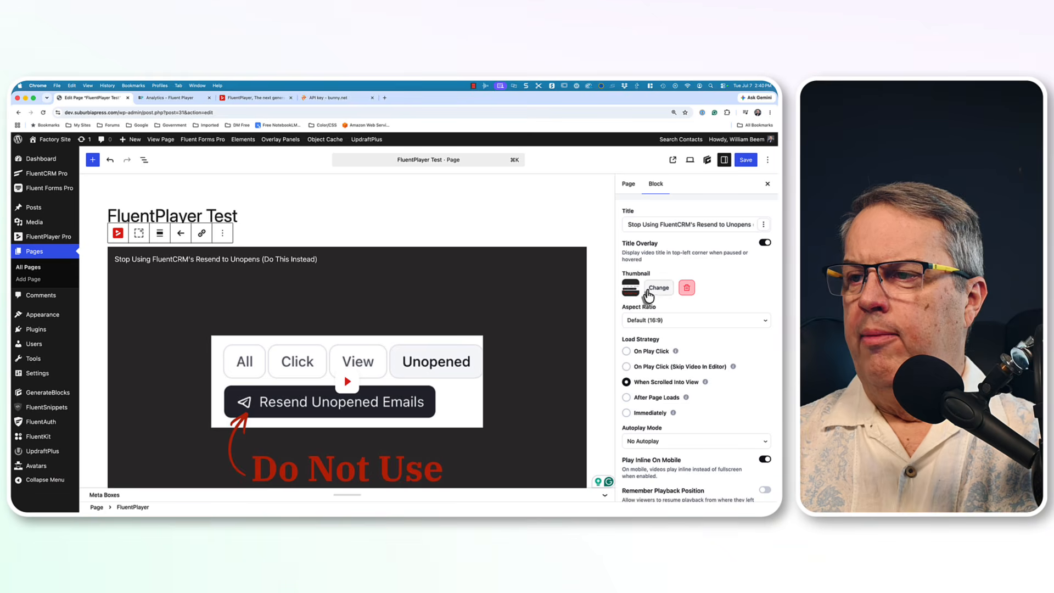
pyautogui.scroll(-2, 733, 290)
pyautogui.scroll(-2, 734, 289)
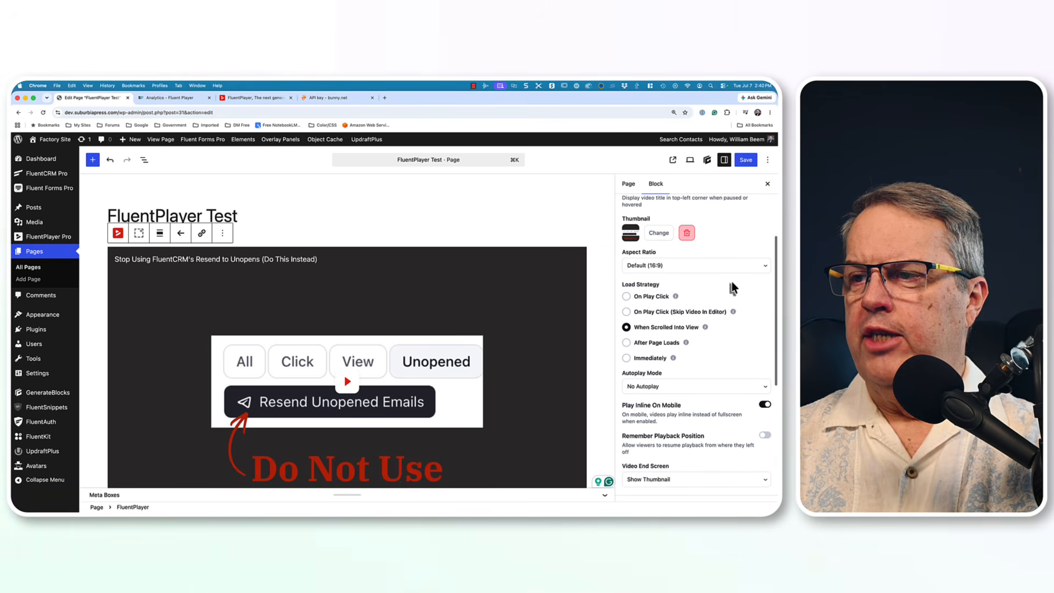
pyautogui.scroll(-2, 736, 303)
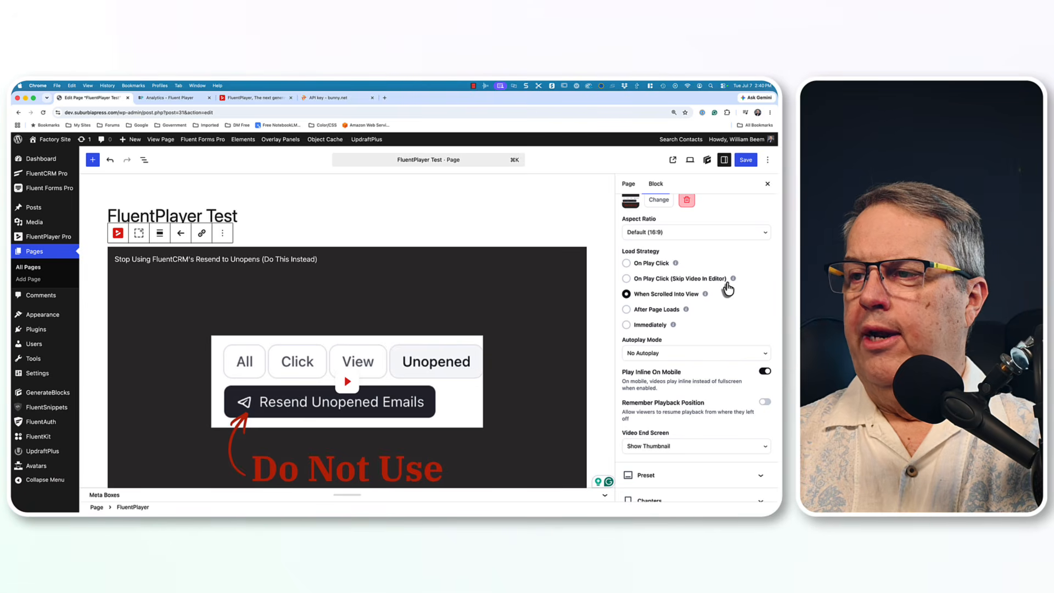
pyautogui.moveTo(733, 281)
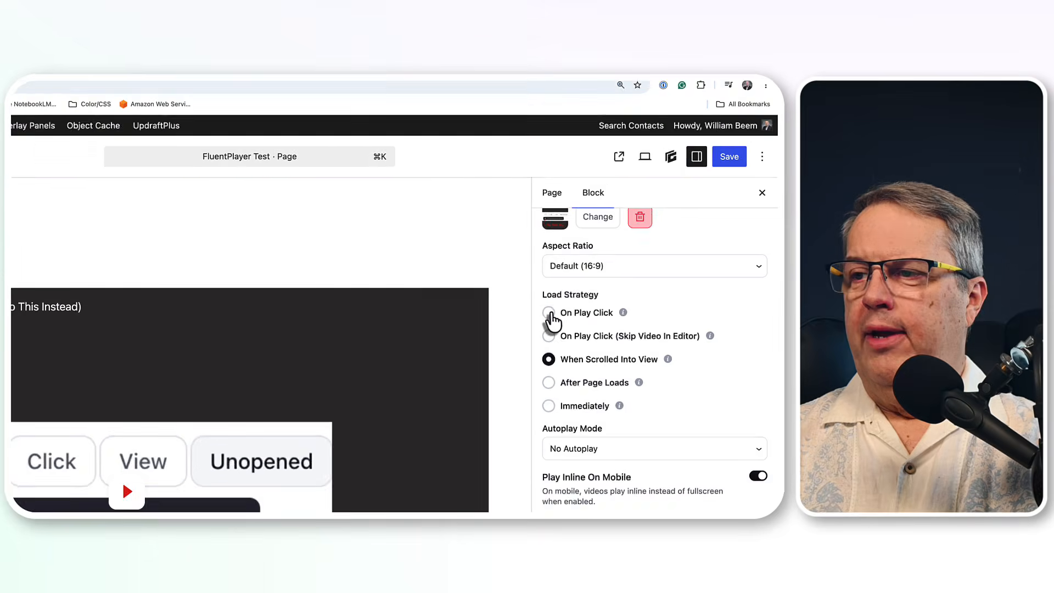
pyautogui.click(525, 328)
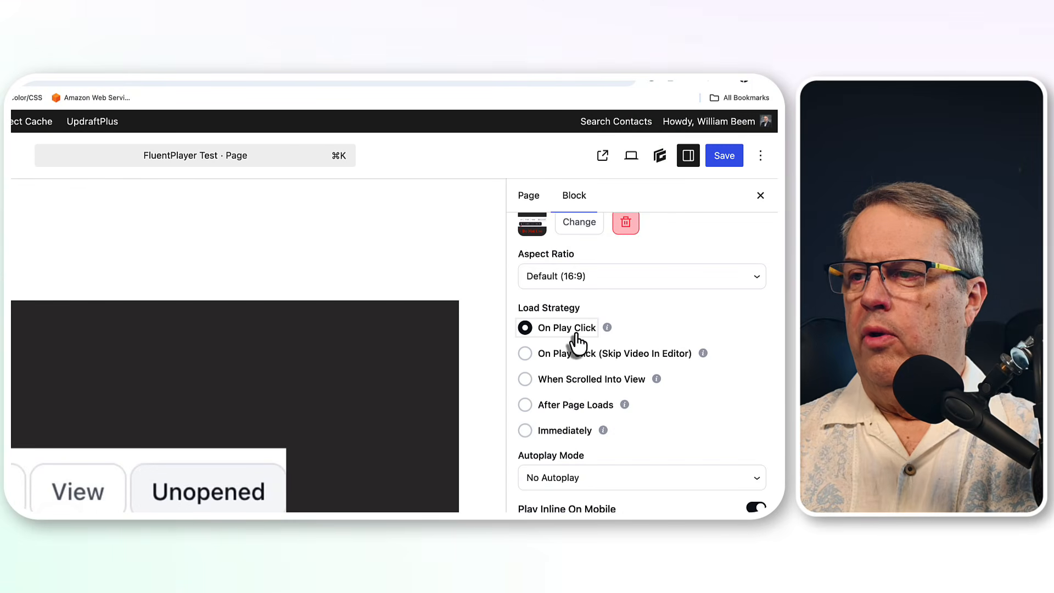
pyautogui.moveTo(607, 330)
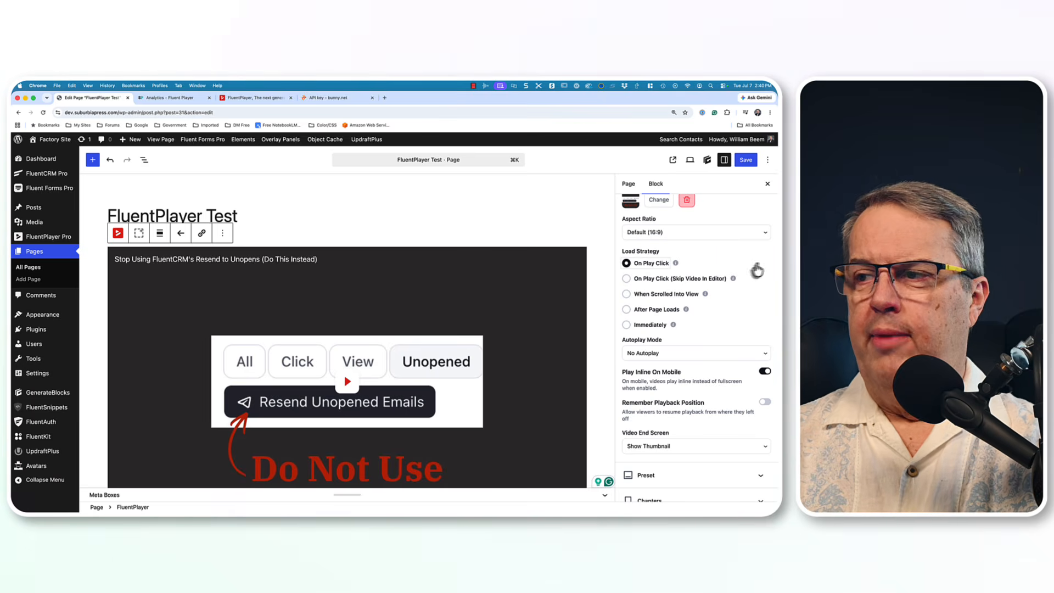
pyautogui.scroll(-2, 757, 268)
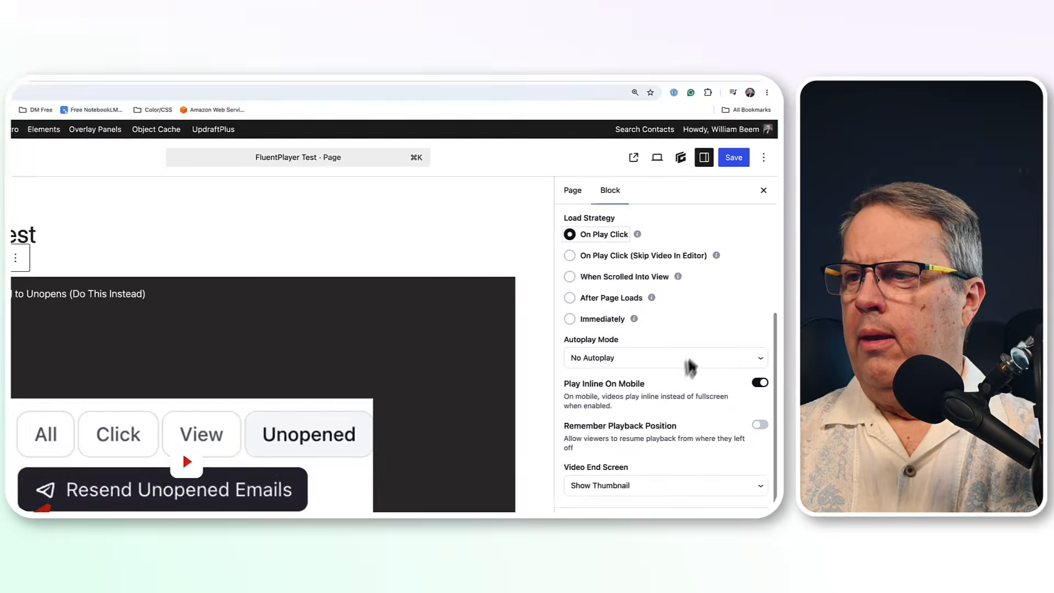
# - Keep the video block's autoplay mode at No Autoplay and turn on Remember Playback Position
pyautogui.click(705, 308)
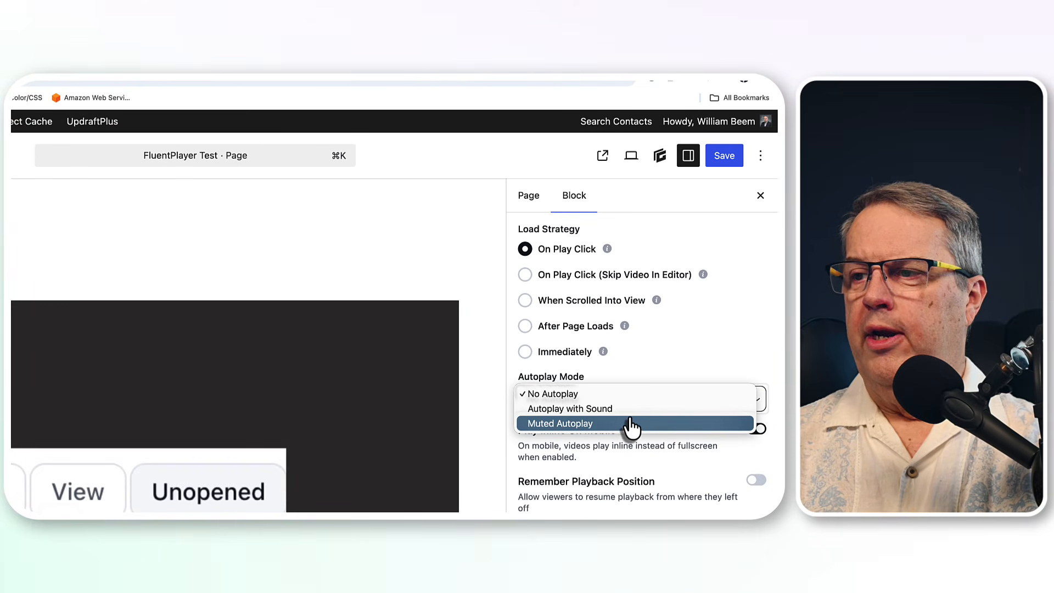
pyautogui.click(642, 395)
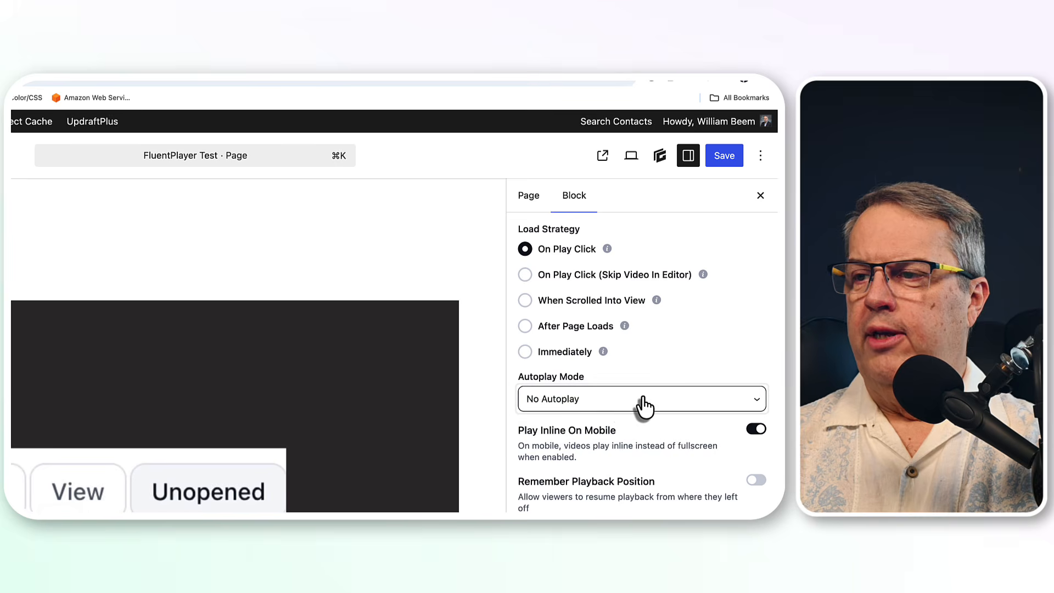
pyautogui.scroll(-1, 701, 407)
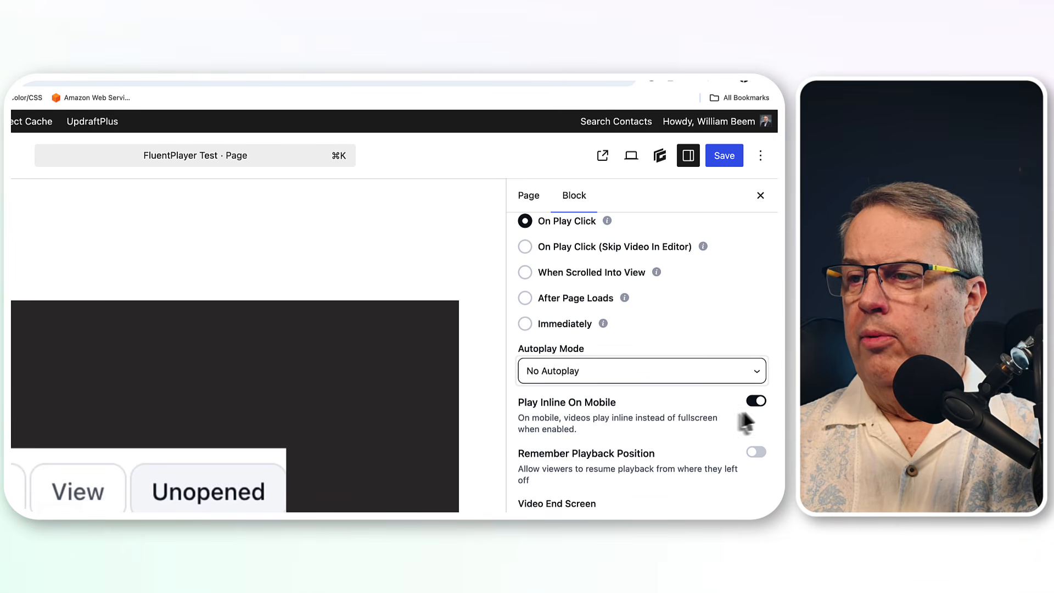
pyautogui.scroll(-1, 706, 431)
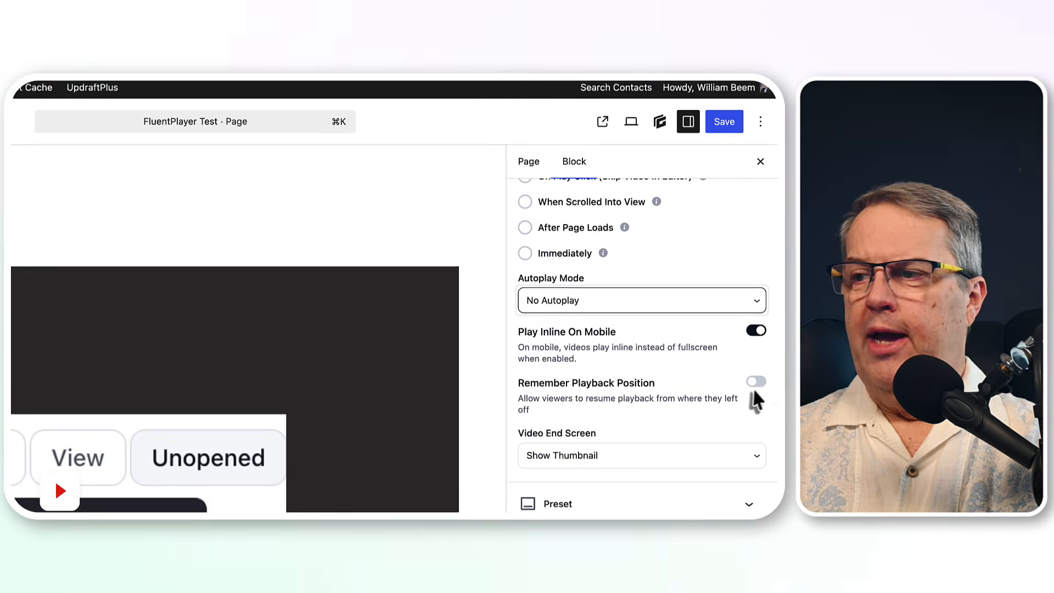
pyautogui.click(756, 415)
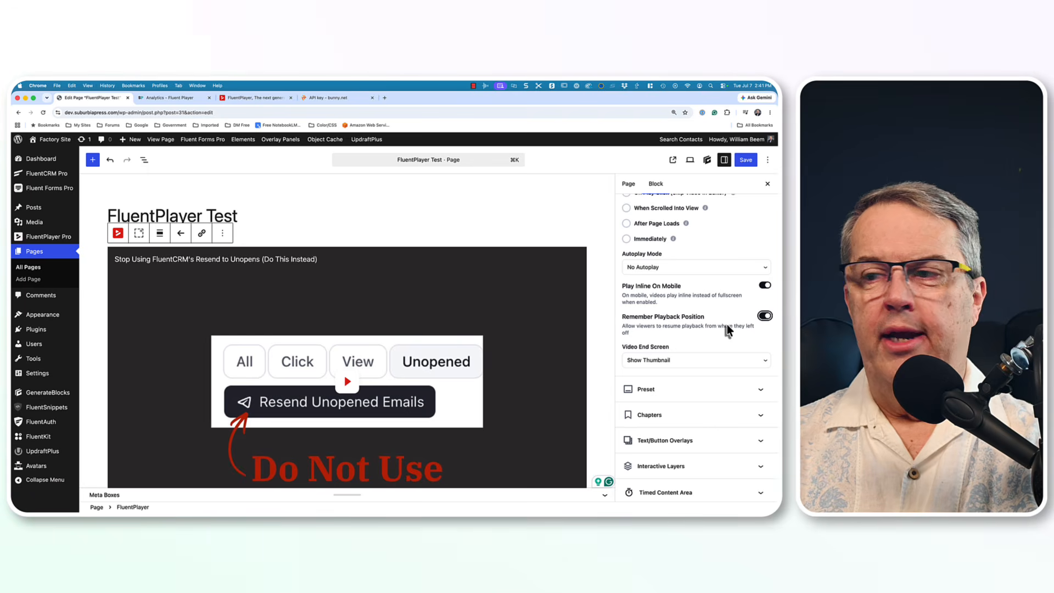
# - Check the video end screen choices for the block and keep Show Thumbnail
pyautogui.scroll(-2, 727, 324)
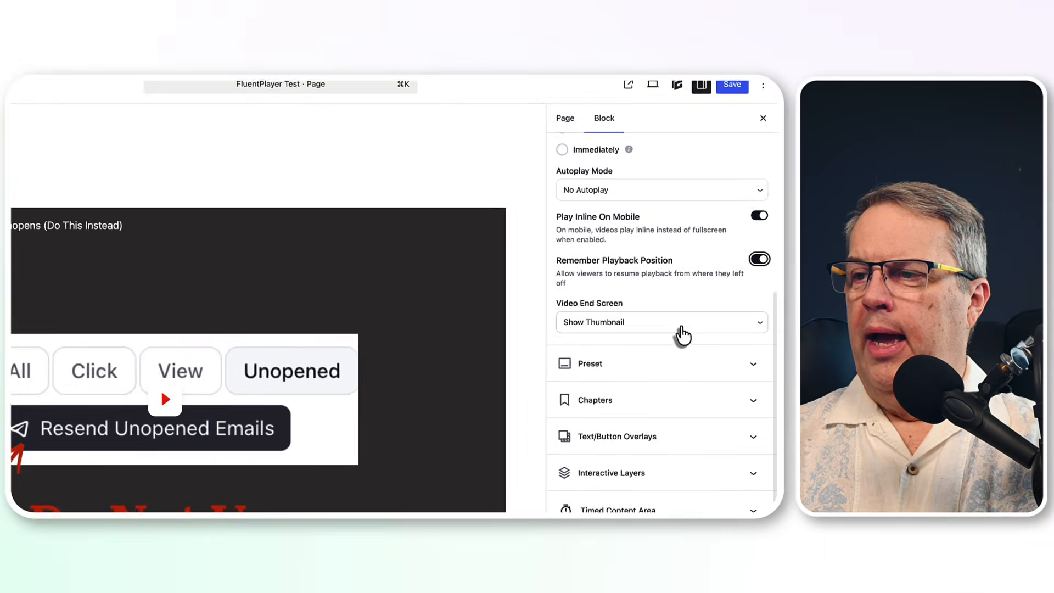
pyautogui.click(708, 328)
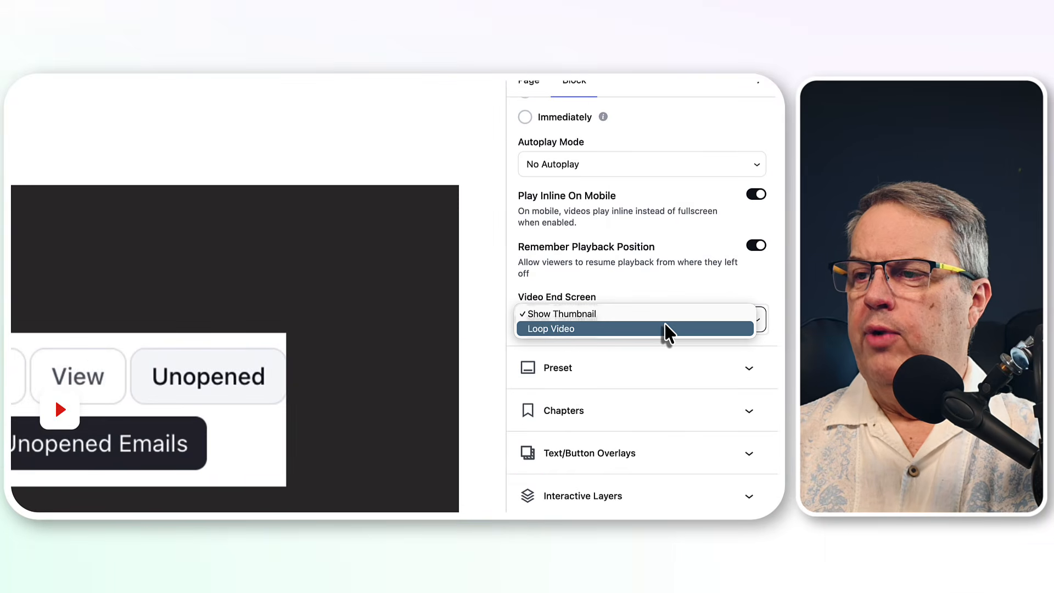
pyautogui.click(604, 313)
# - Try the Default, Modern, Ambient and Floating player presets on the video block, and finish with Minimal
pyautogui.scroll(1, 678, 264)
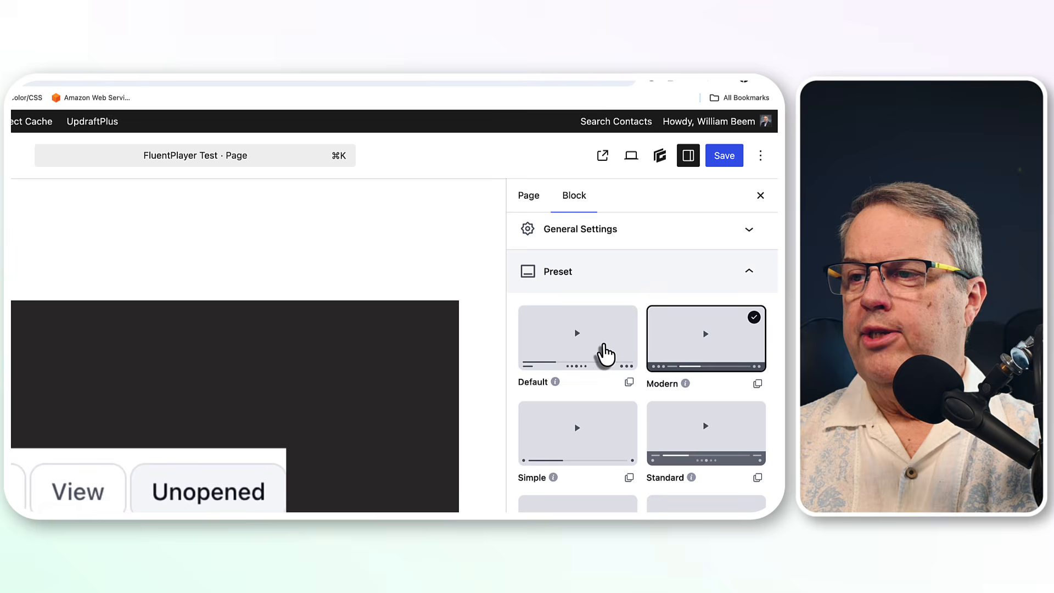
pyautogui.click(606, 354)
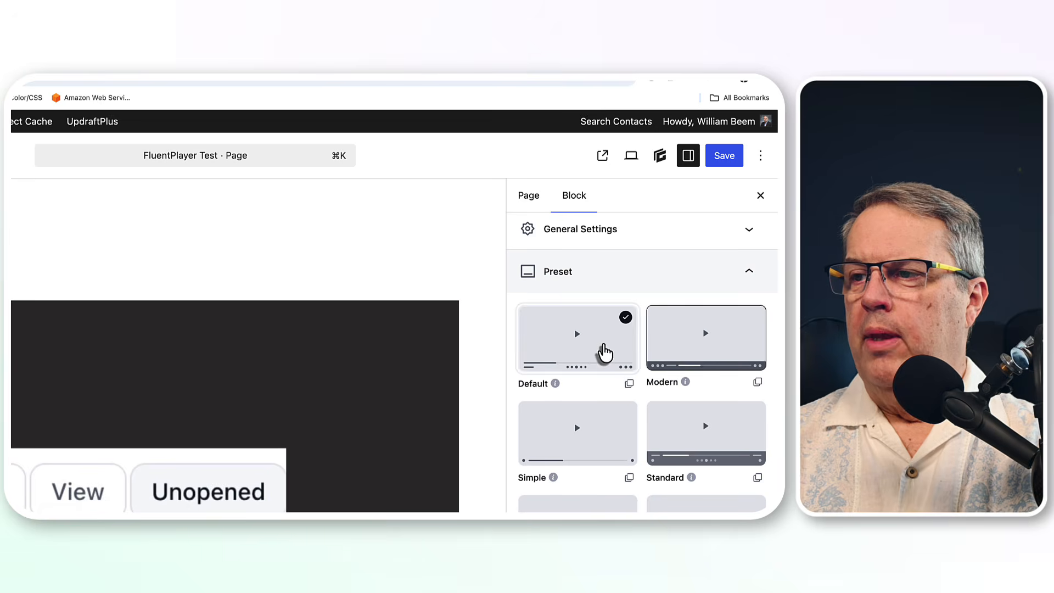
pyautogui.click(694, 348)
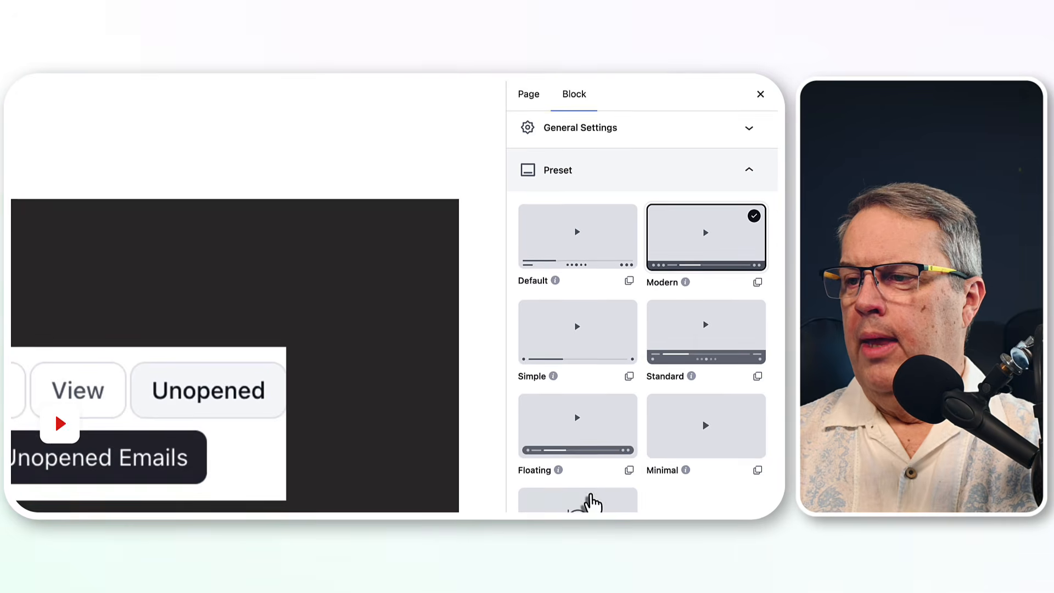
pyautogui.click(586, 384)
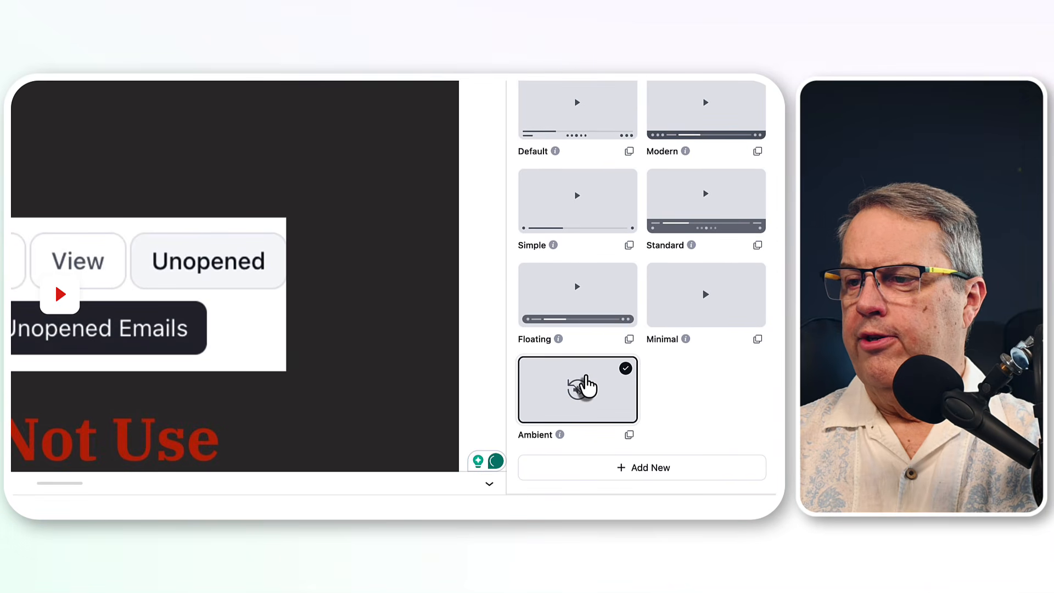
pyautogui.click(618, 295)
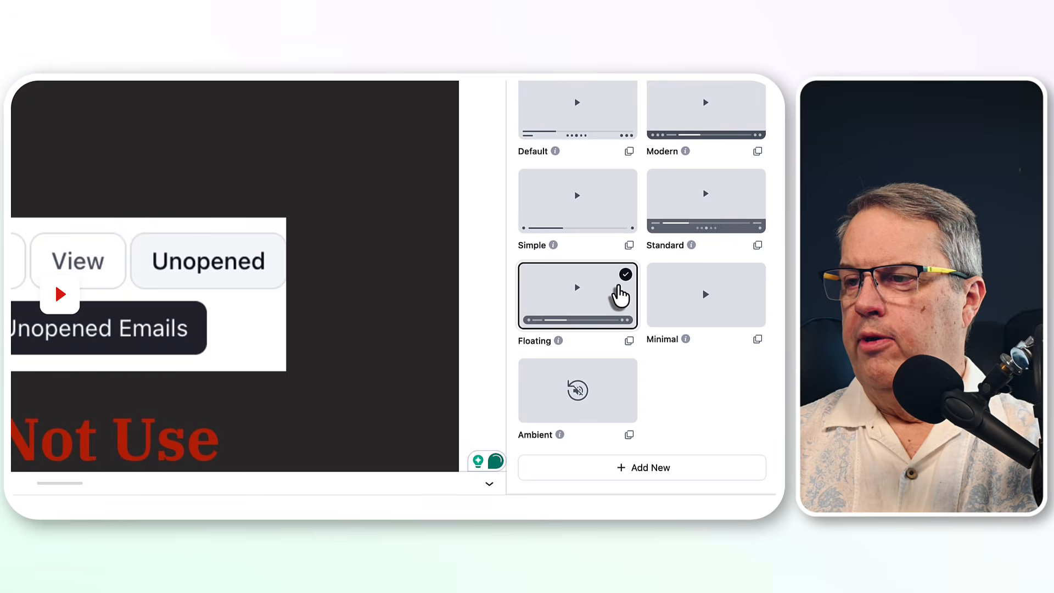
pyautogui.click(590, 390)
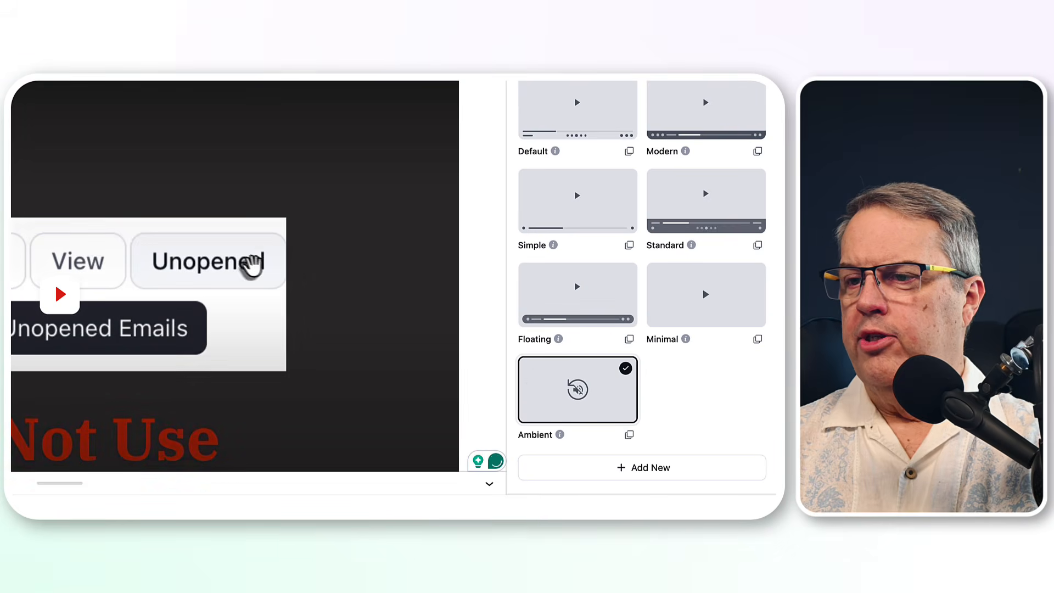
pyautogui.scroll(-3, 266, 255)
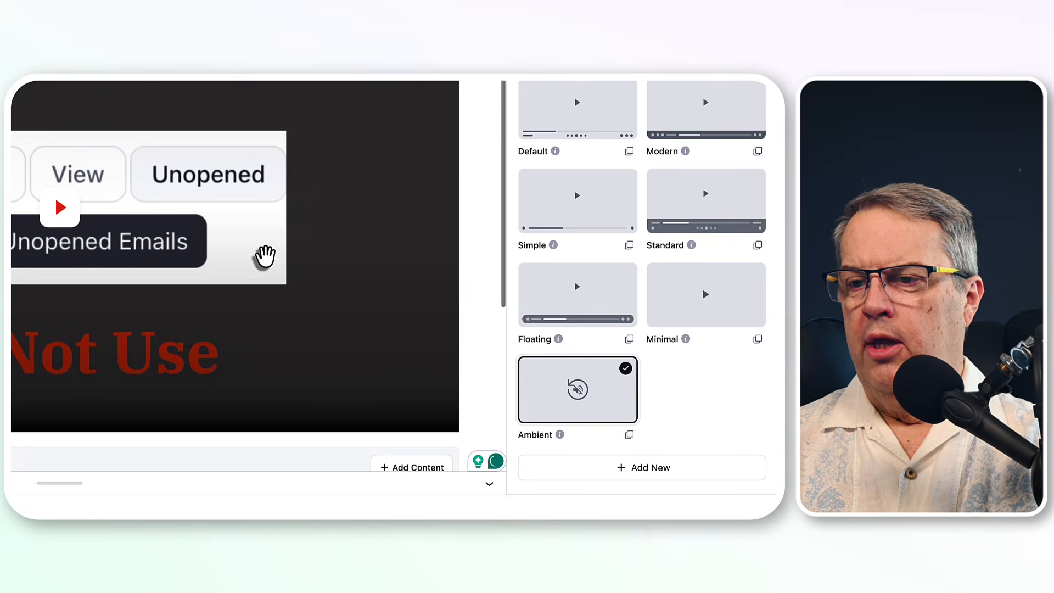
pyautogui.click(671, 298)
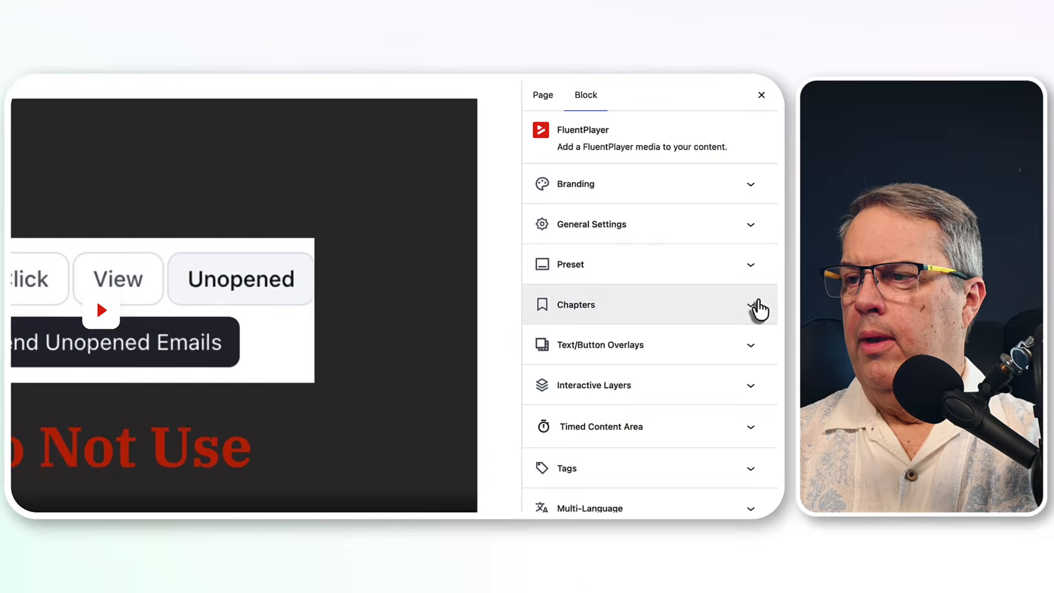
# - Examine the start time and title fields for a new chapter, and close the form without adding one
pyautogui.click(753, 303)
pyautogui.scroll(-1, 675, 311)
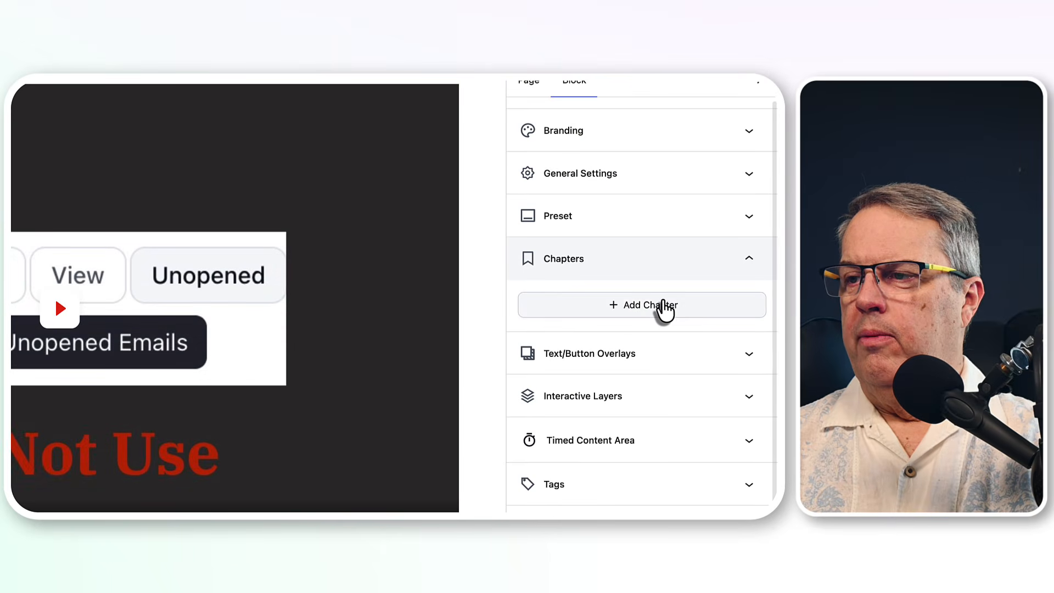
pyautogui.click(665, 305)
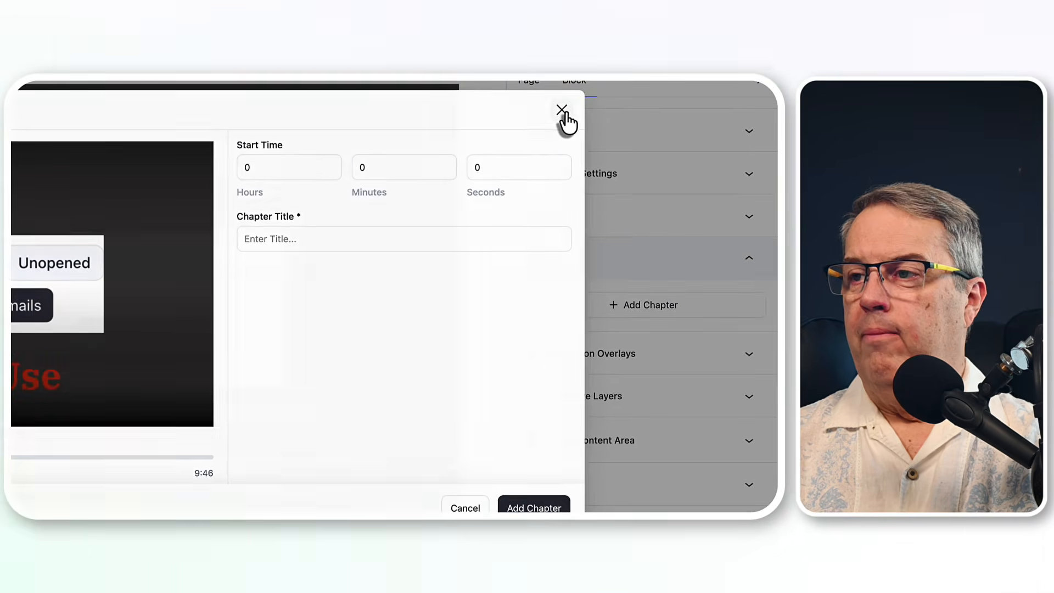
pyautogui.click(648, 201)
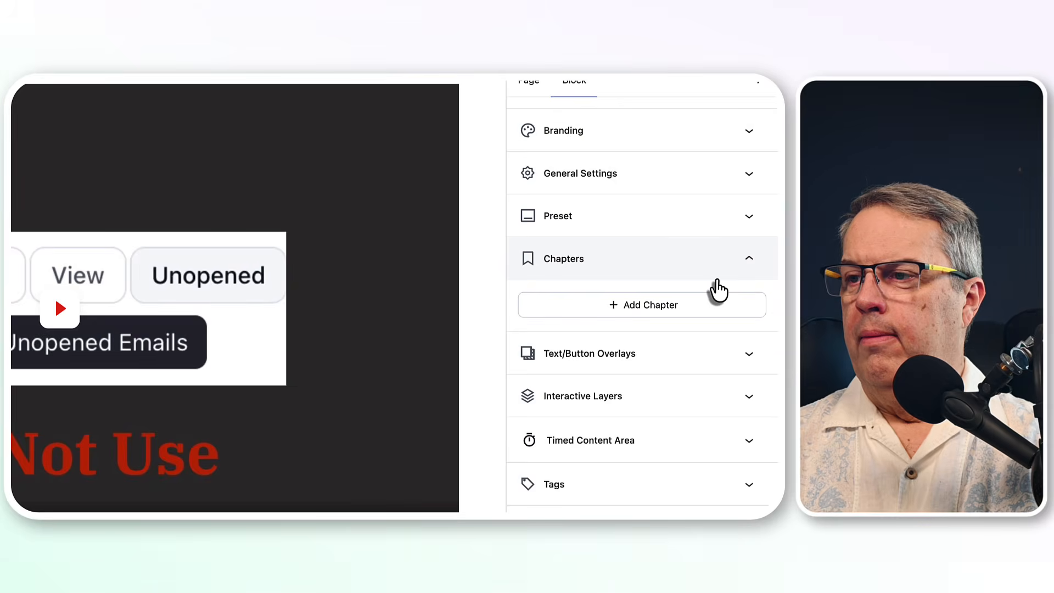
# - Expand the block's Text/Button Overlays and Interactive Layers settings to see what can be added
pyautogui.click(749, 354)
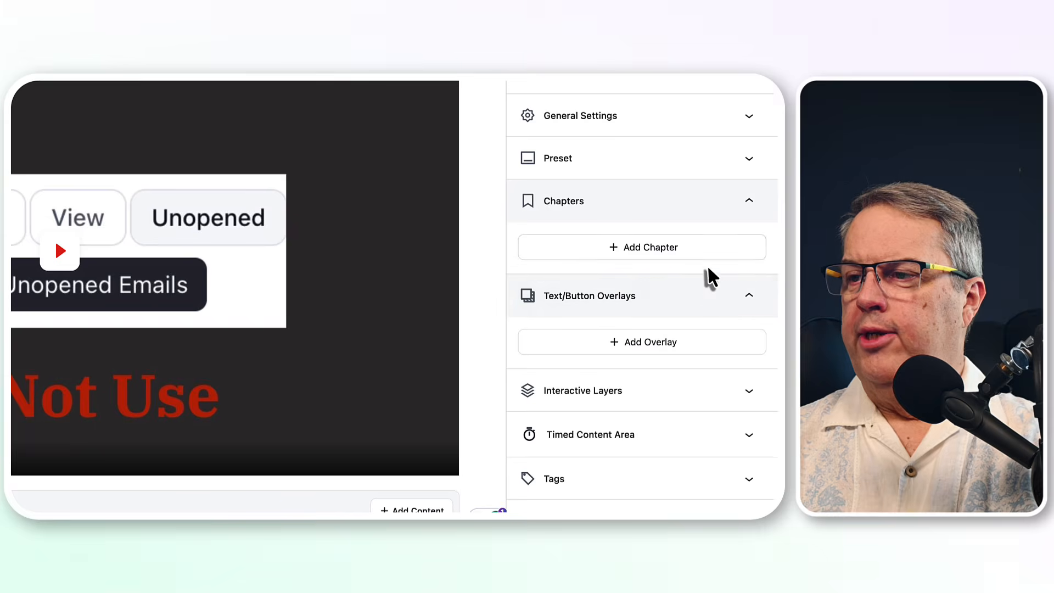
pyautogui.scroll(-2, 706, 278)
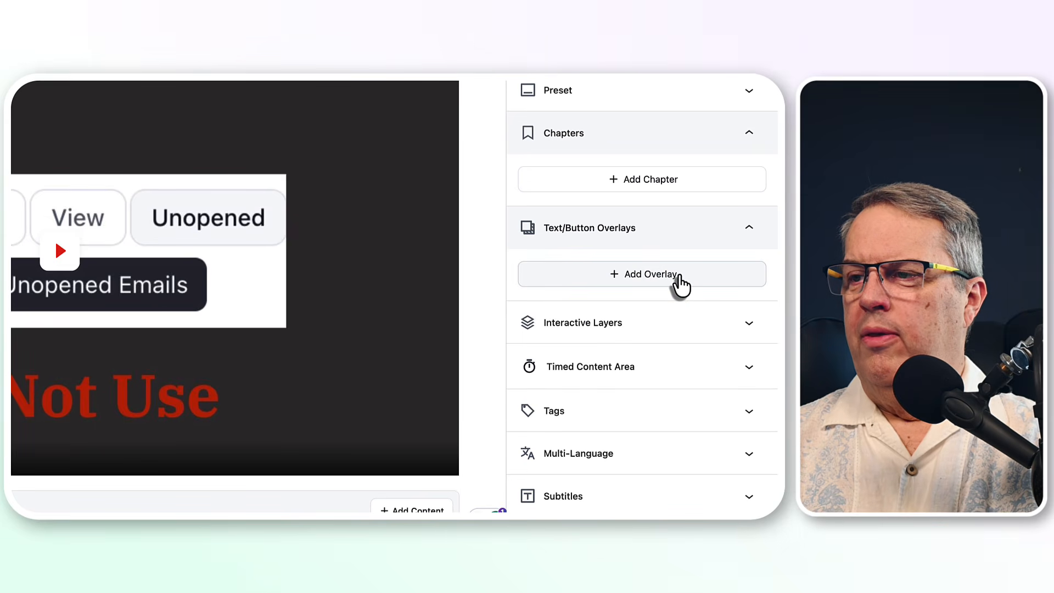
pyautogui.click(750, 324)
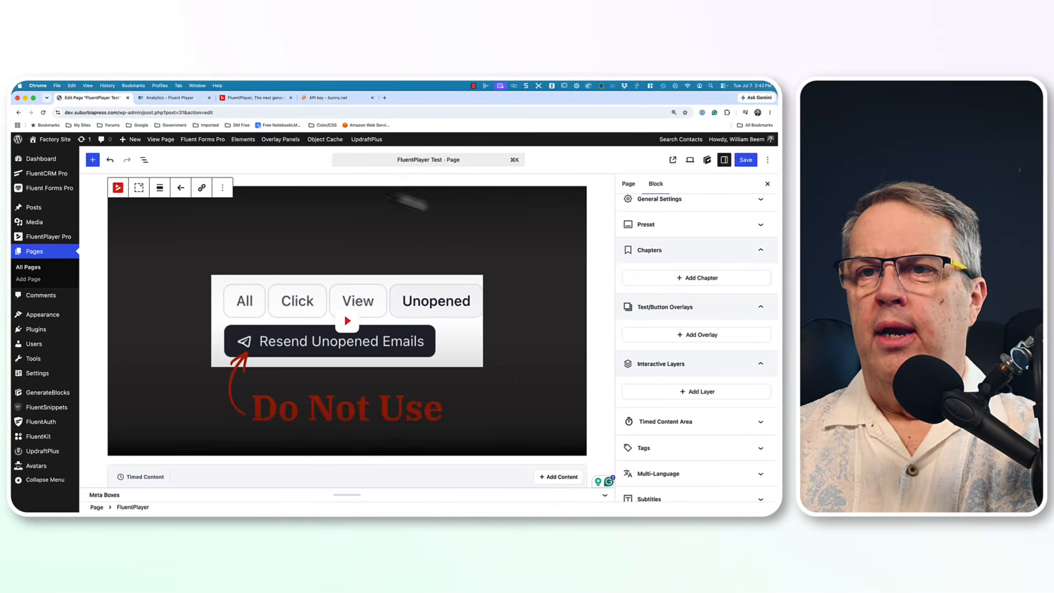
# - Switch to the Suburbia Press homepage, play its video and jump close to the end to bring up the opt-in form
pyautogui.click(177, 100)
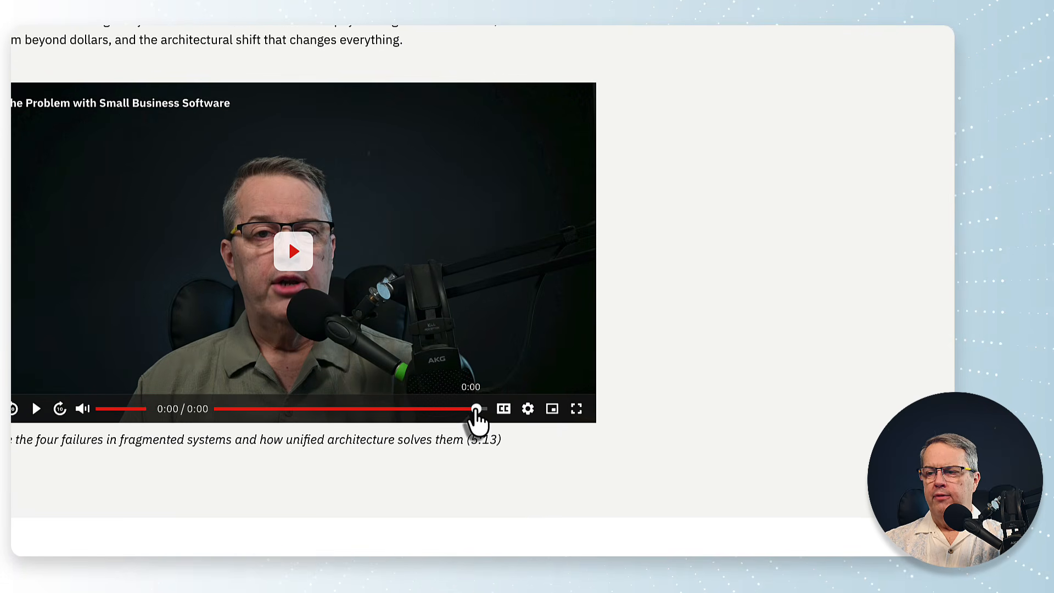
pyautogui.click(293, 252)
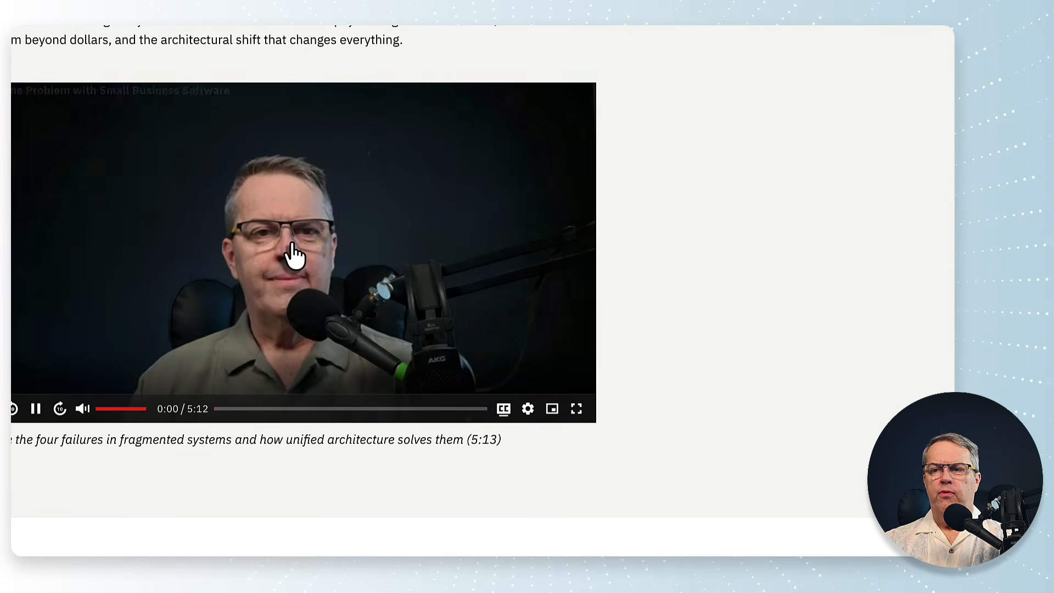
pyautogui.click(477, 408)
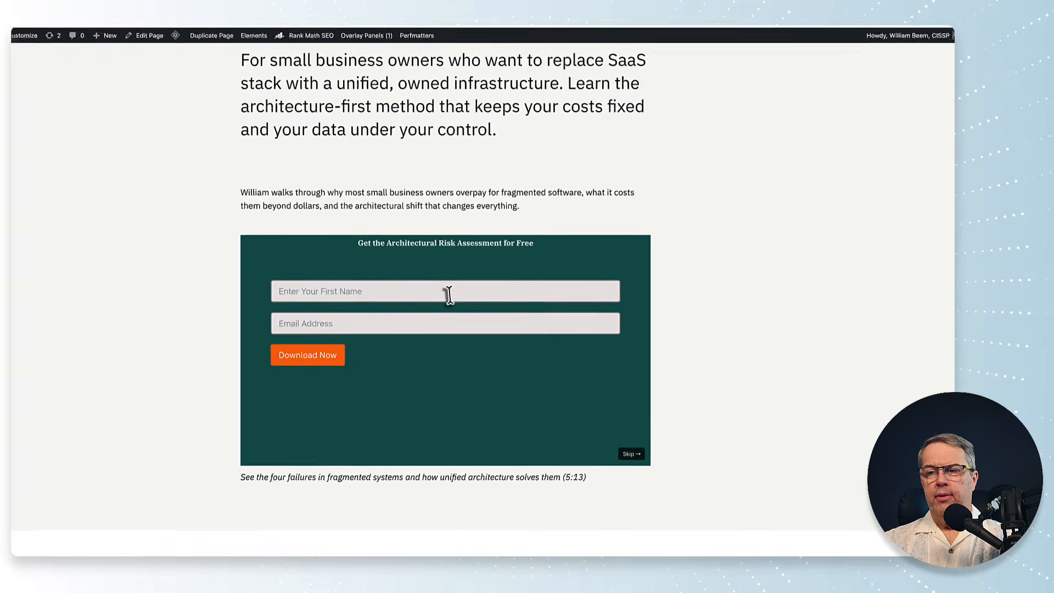
# - Try the first name and email fields of the Architectural Risk Assessment form over the video, and skip the form
pyautogui.click(483, 322)
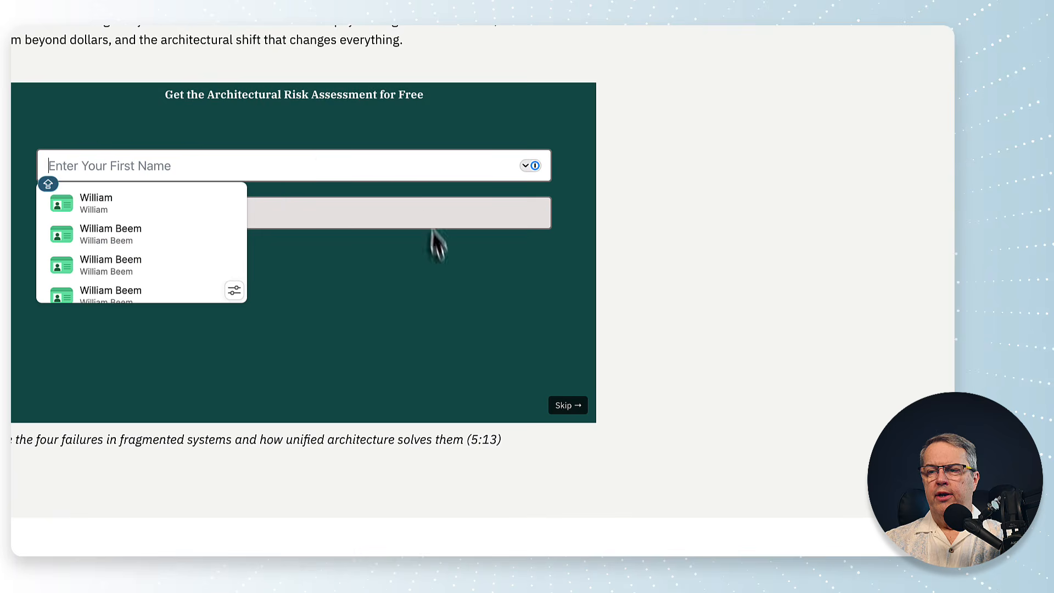
pyautogui.click(421, 213)
pyautogui.click(446, 296)
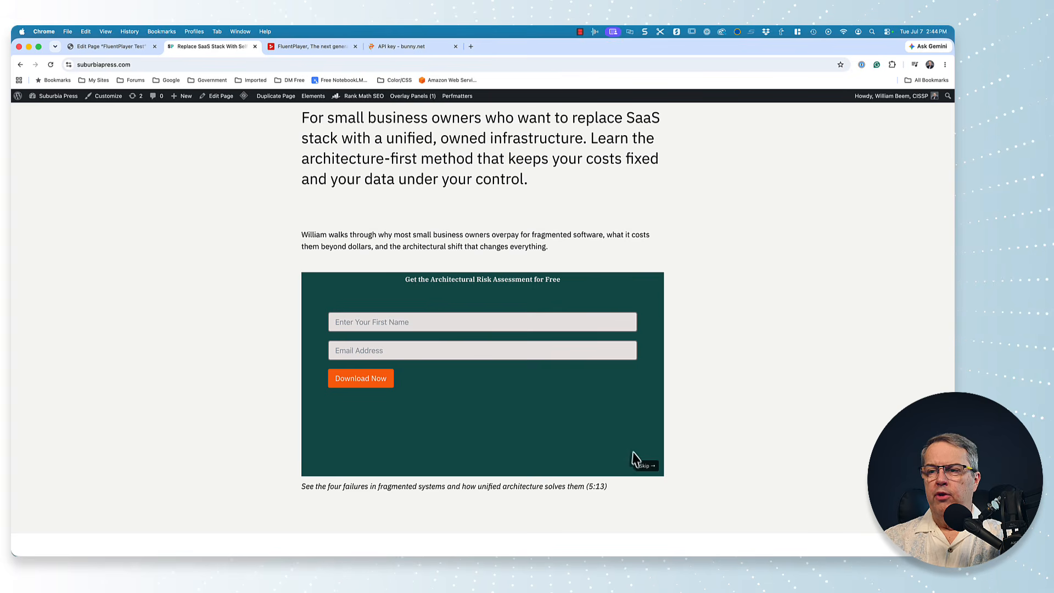
pyautogui.click(643, 465)
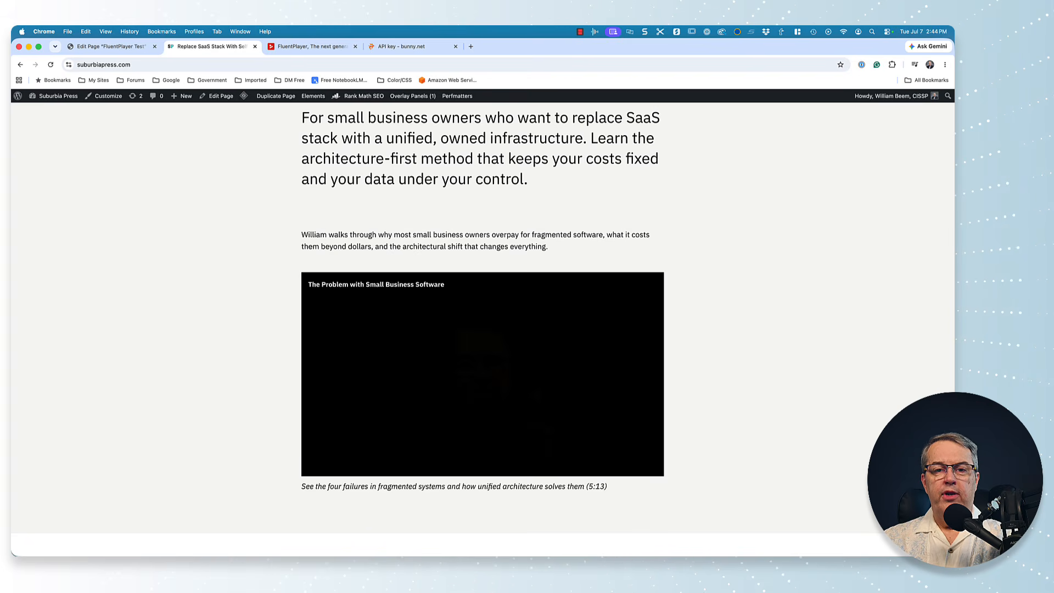
# - On the Home page's FluentPlayer block, pause the video and open the Architectural Risk Assessment interactive layer for editing
pyautogui.moveTo(578, 392)
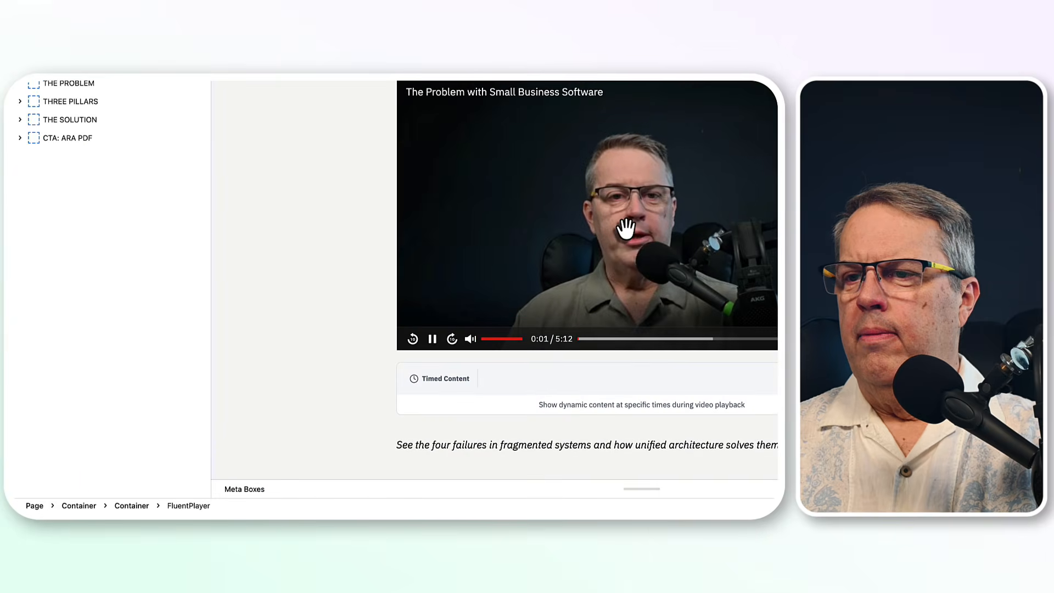
pyautogui.click(387, 403)
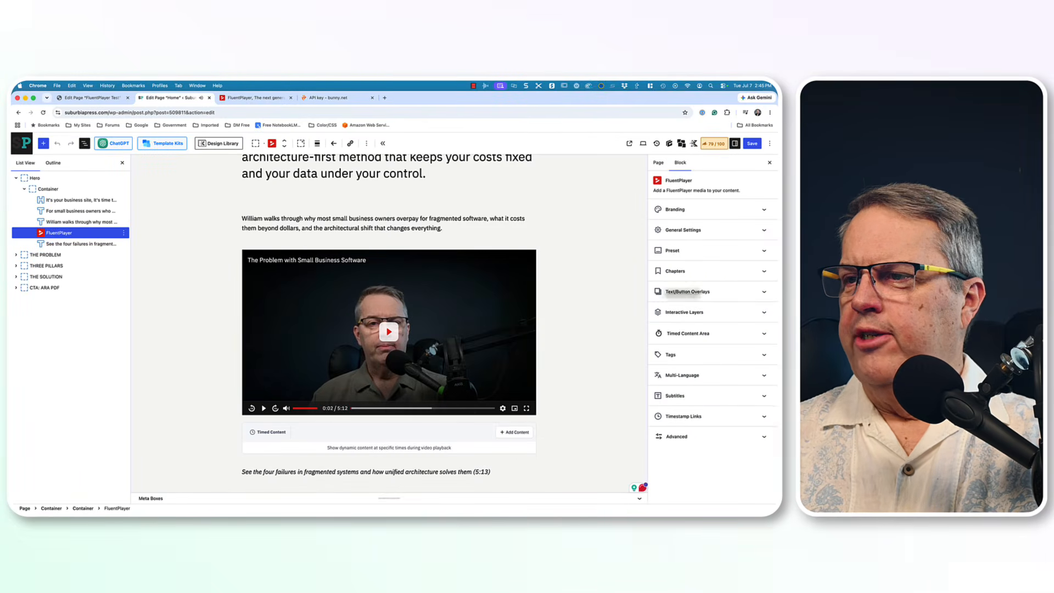
pyautogui.click(764, 314)
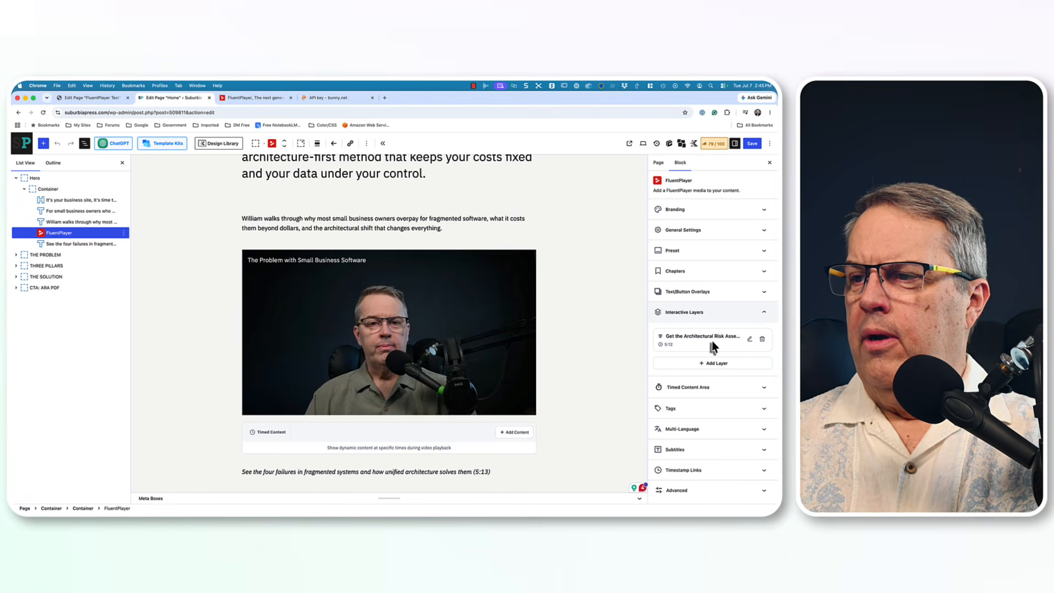
pyautogui.click(749, 339)
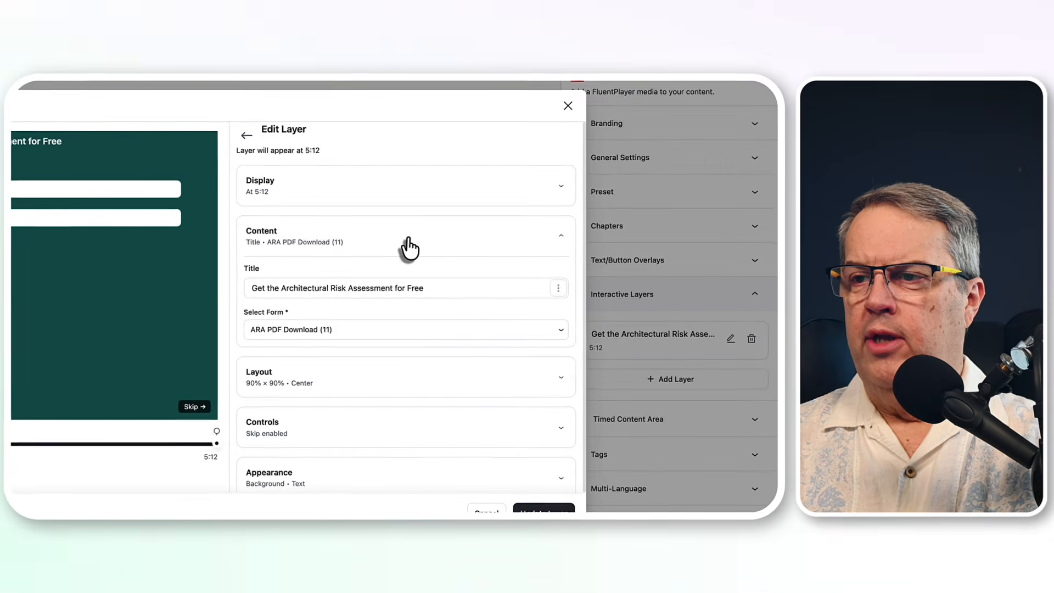
# - Review the layer's content settings and keep ARA PDF Download (11) as its form
pyautogui.click(554, 280)
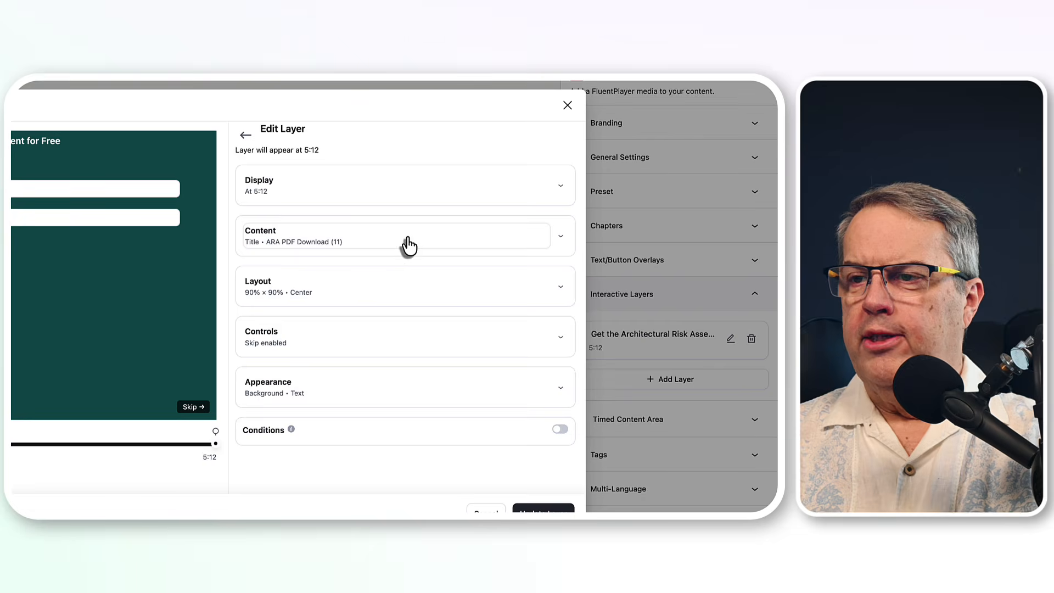
pyautogui.click(409, 246)
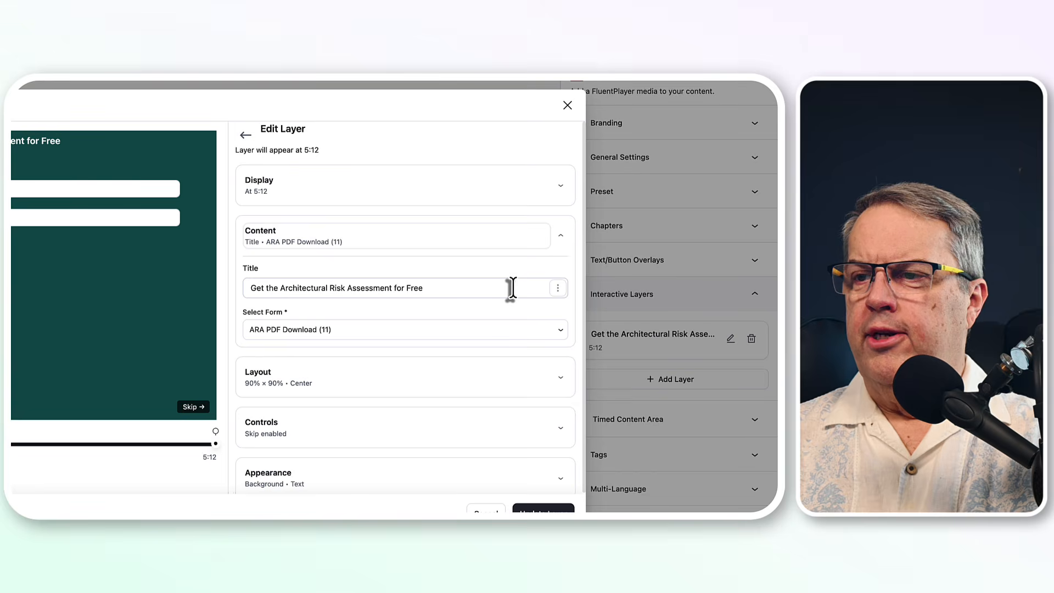
pyautogui.click(419, 330)
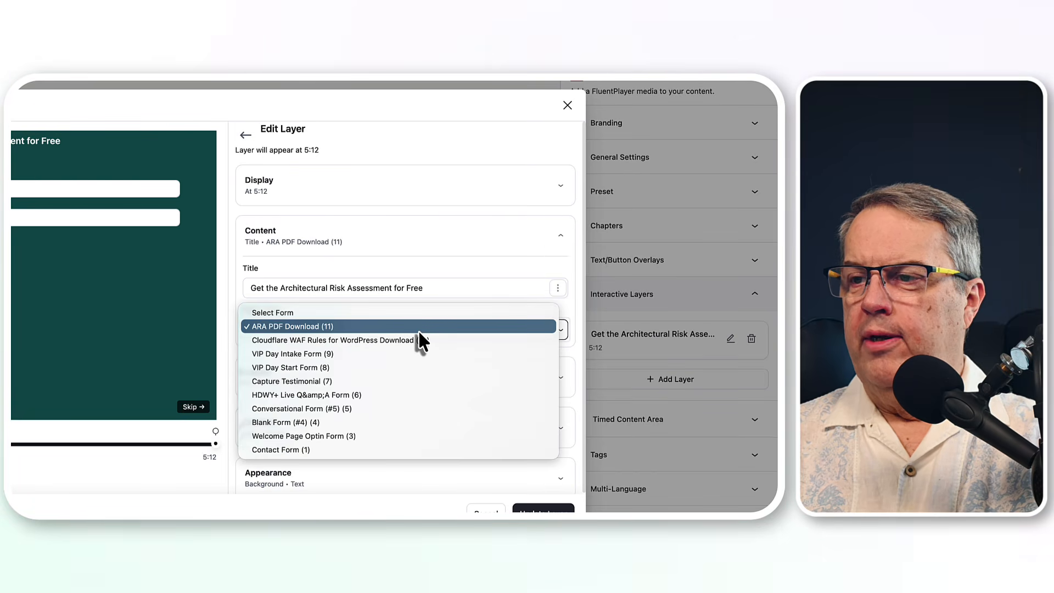
pyautogui.click(418, 330)
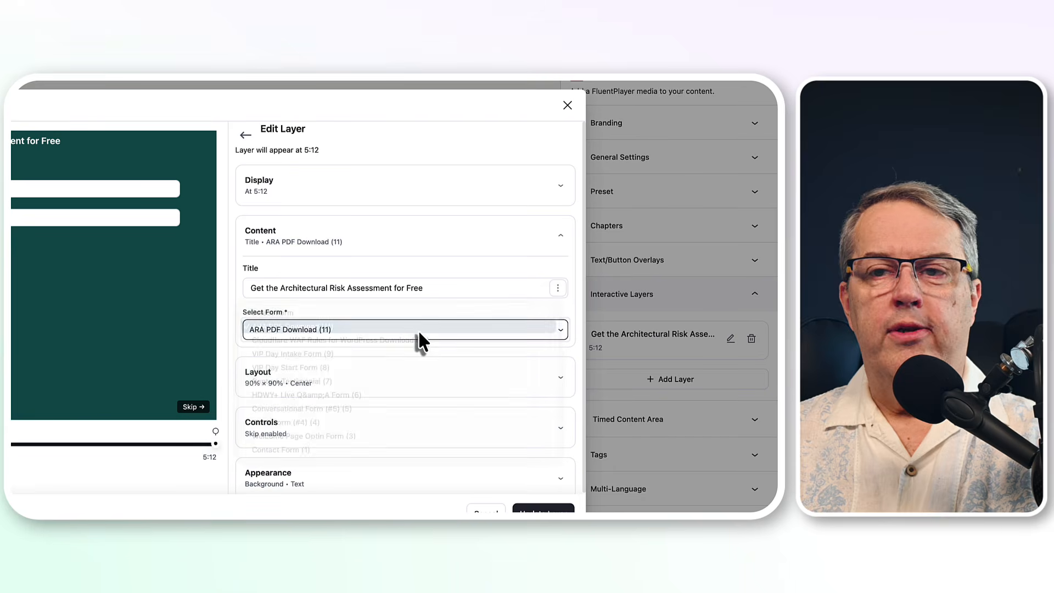
# - Review the interactive layer's layout, controls and appearance settings
pyautogui.scroll(-2, 453, 310)
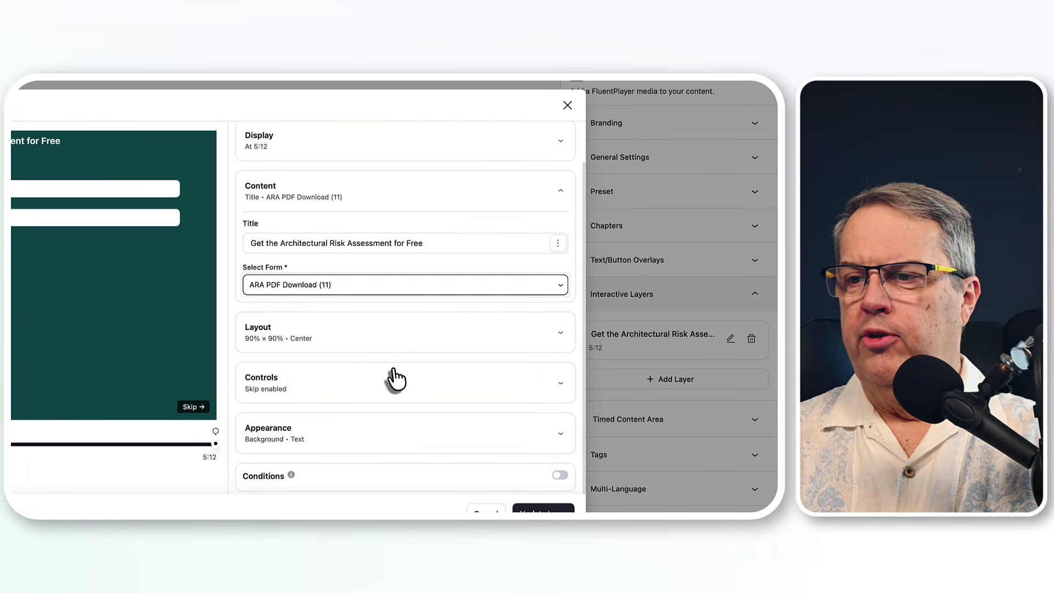
pyautogui.click(554, 343)
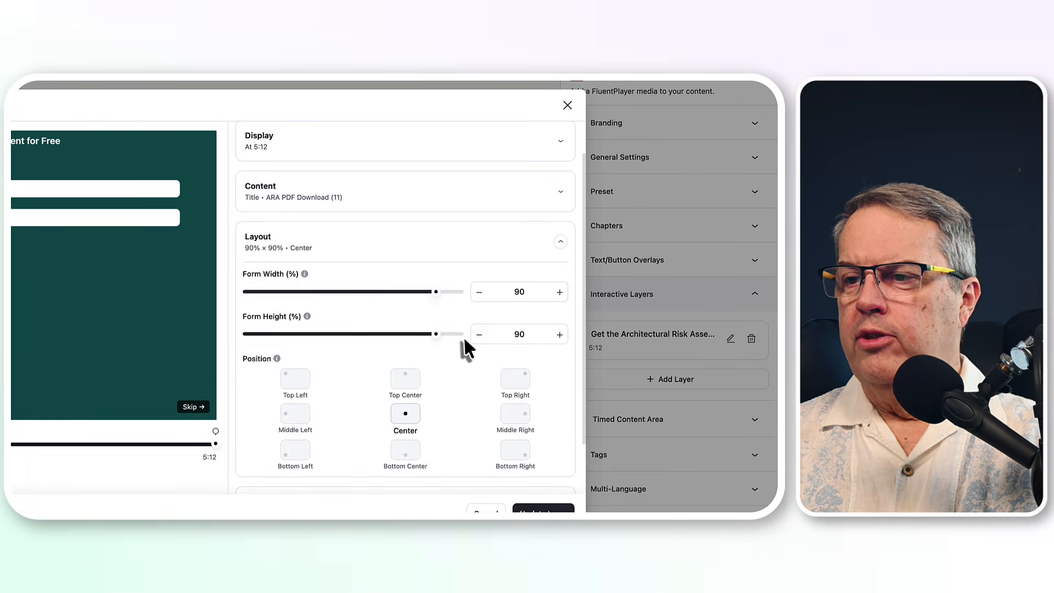
pyautogui.scroll(-3, 463, 336)
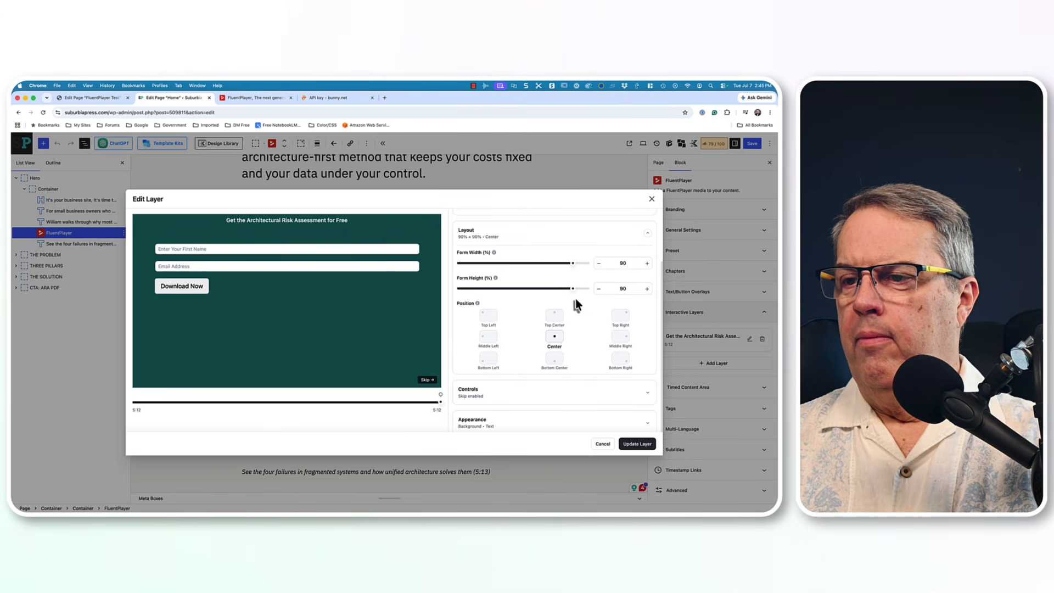
pyautogui.scroll(-2, 575, 298)
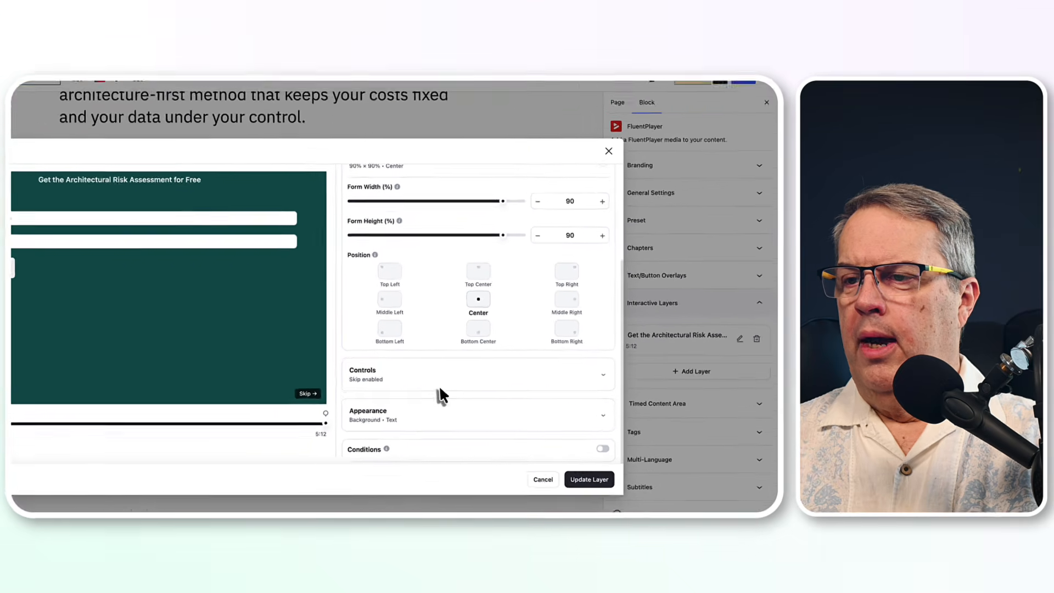
pyautogui.click(438, 385)
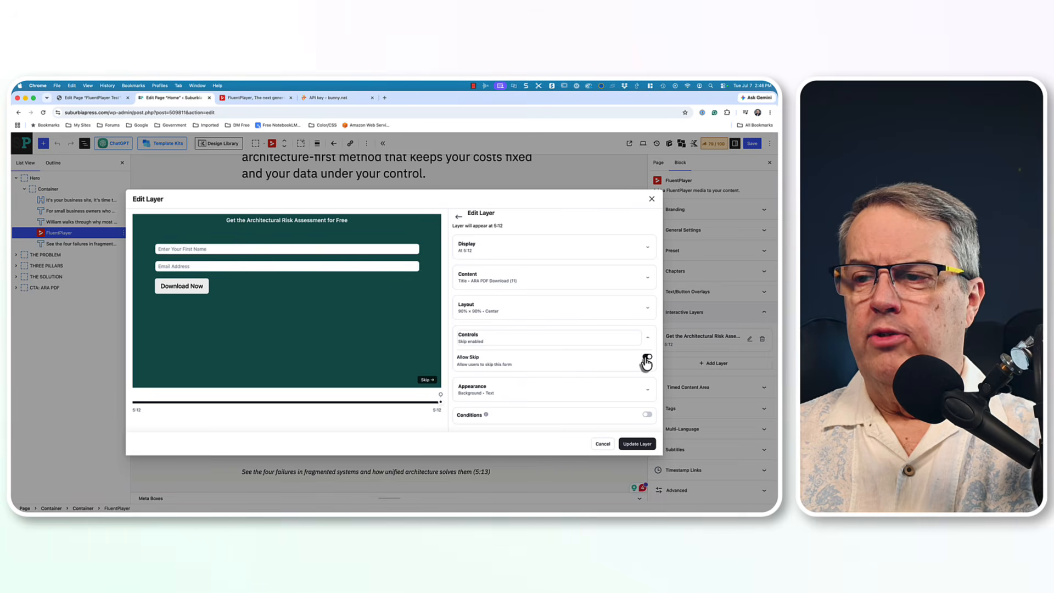
pyautogui.click(593, 391)
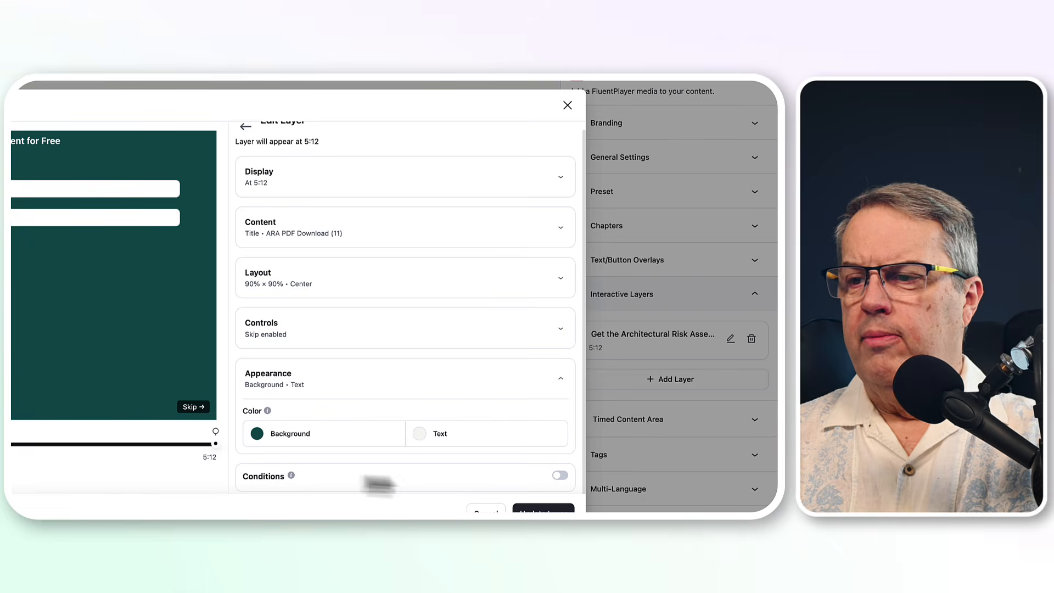
# - Enable the layer's conditions to examine the available rule fields, and cancel editing the layer without saving
pyautogui.click(560, 475)
pyautogui.scroll(-2, 447, 404)
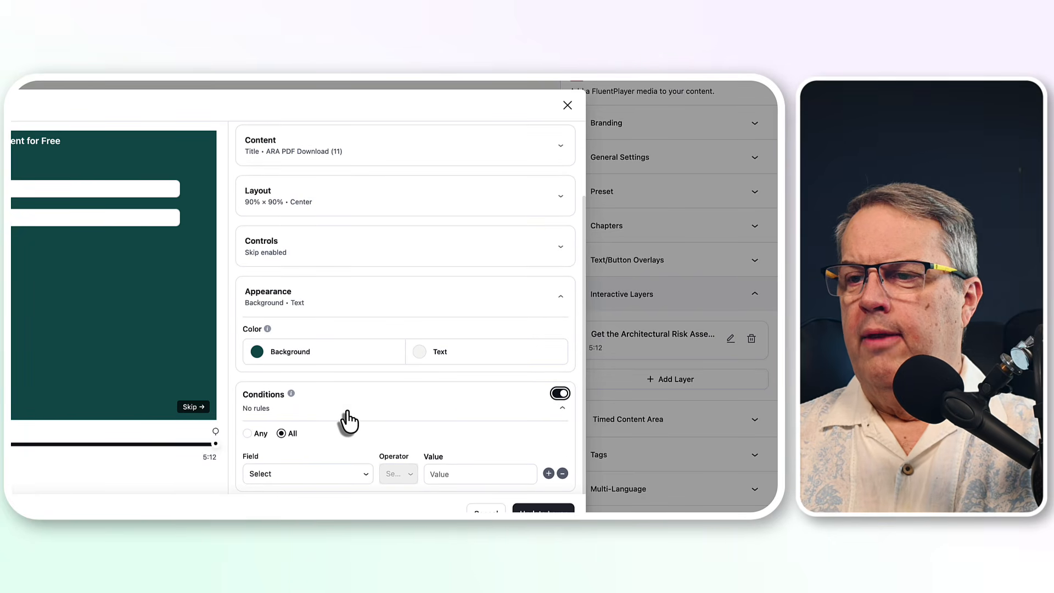
pyautogui.click(364, 475)
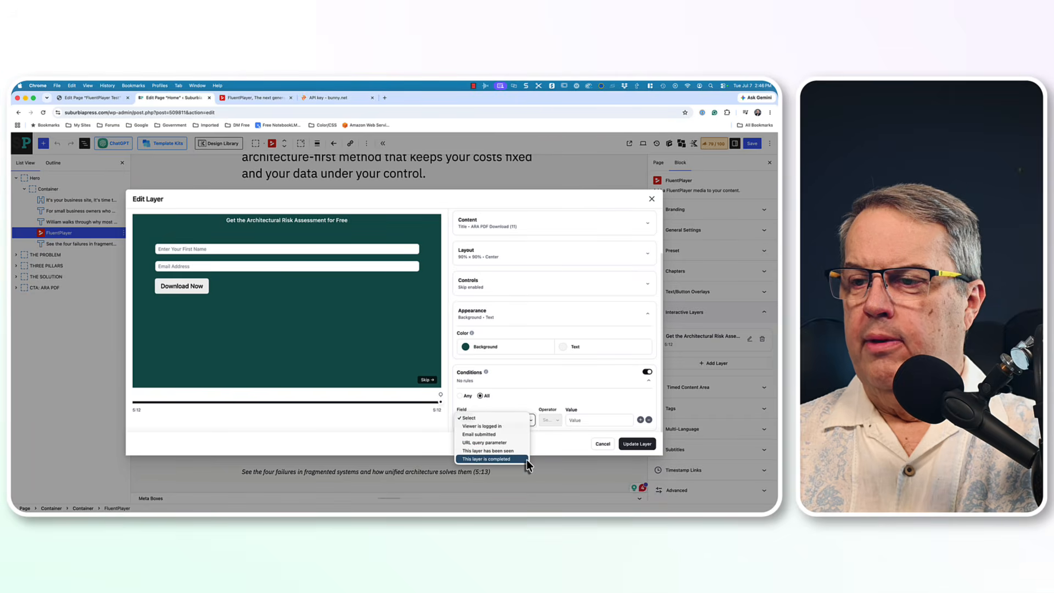
pyautogui.click(566, 447)
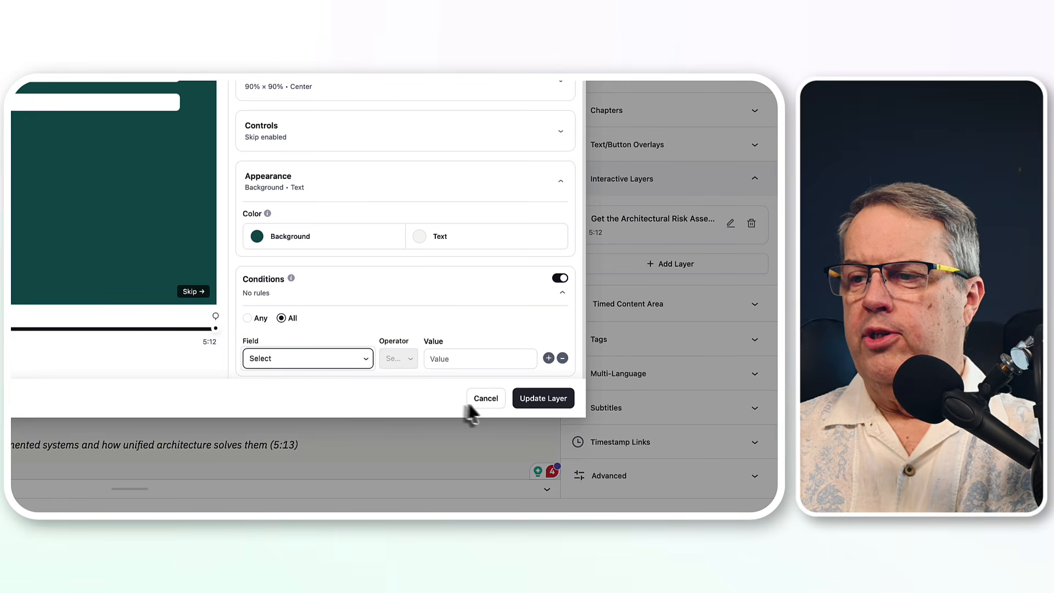
pyautogui.click(490, 400)
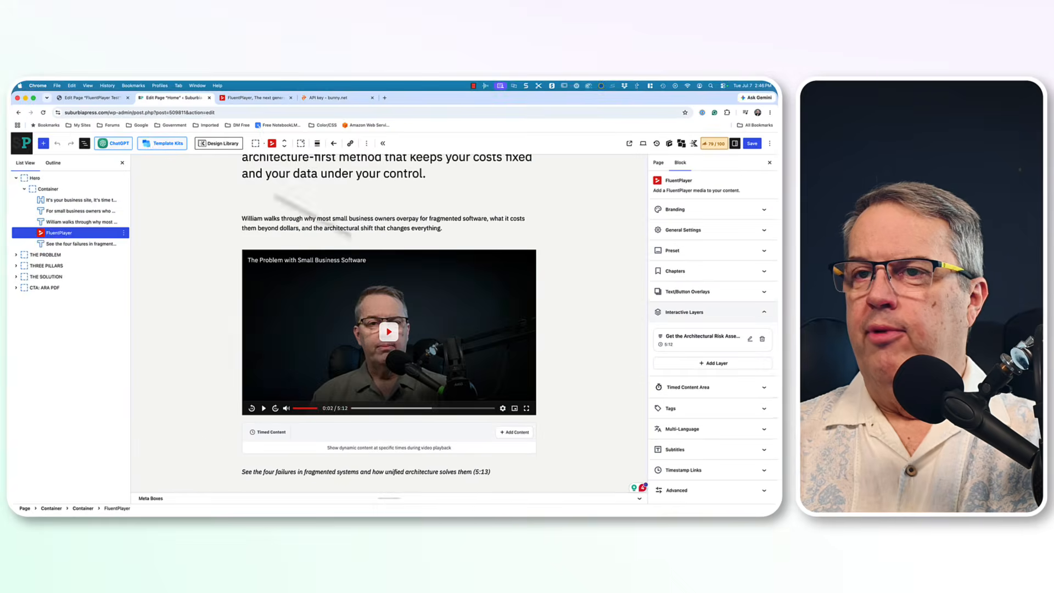
# - Switch to the FluentPlayer Test page and start a new text/button overlay with a start time of 3 seconds
pyautogui.click(92, 98)
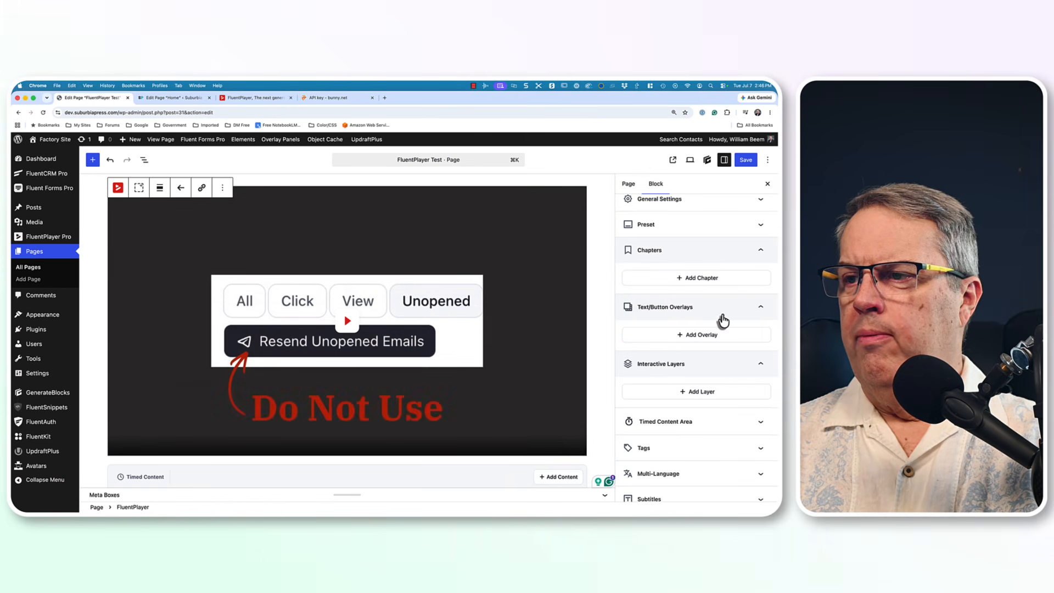
pyautogui.click(756, 251)
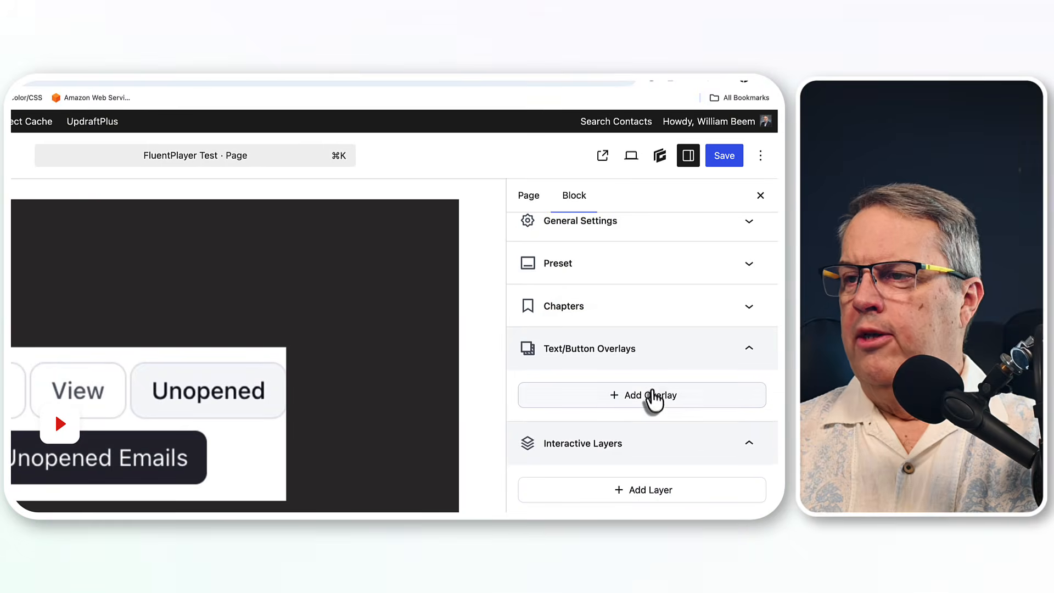
pyautogui.click(652, 395)
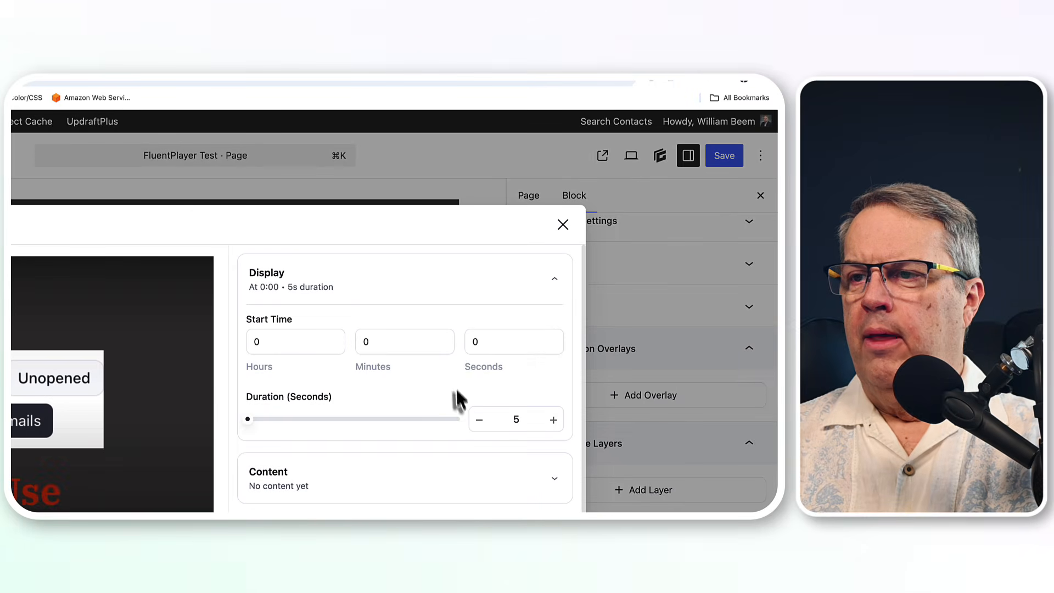
pyautogui.click(289, 342)
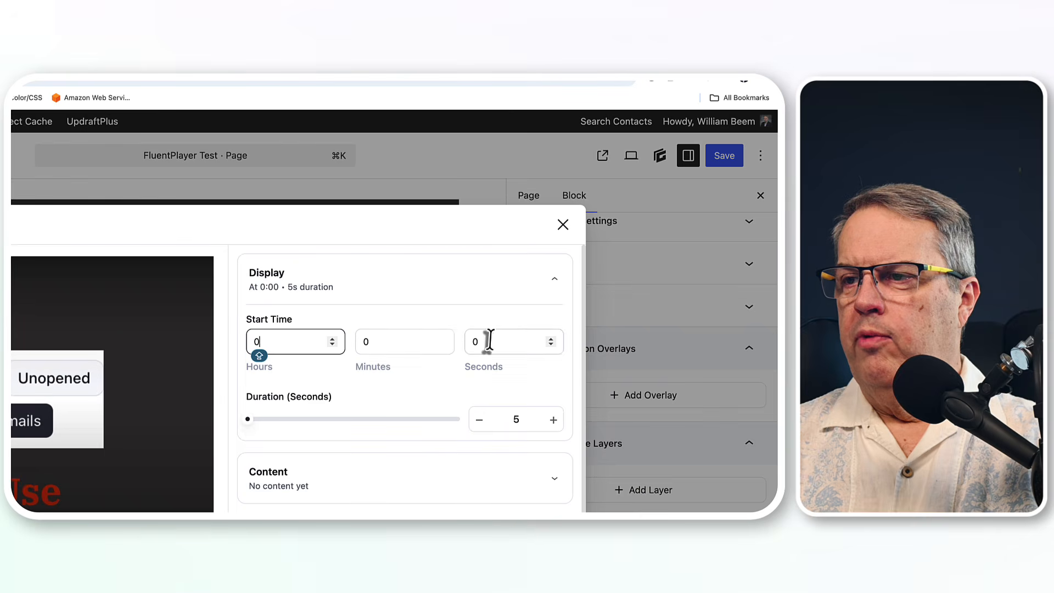
pyautogui.press('Tab')
pyautogui.press('Tab')
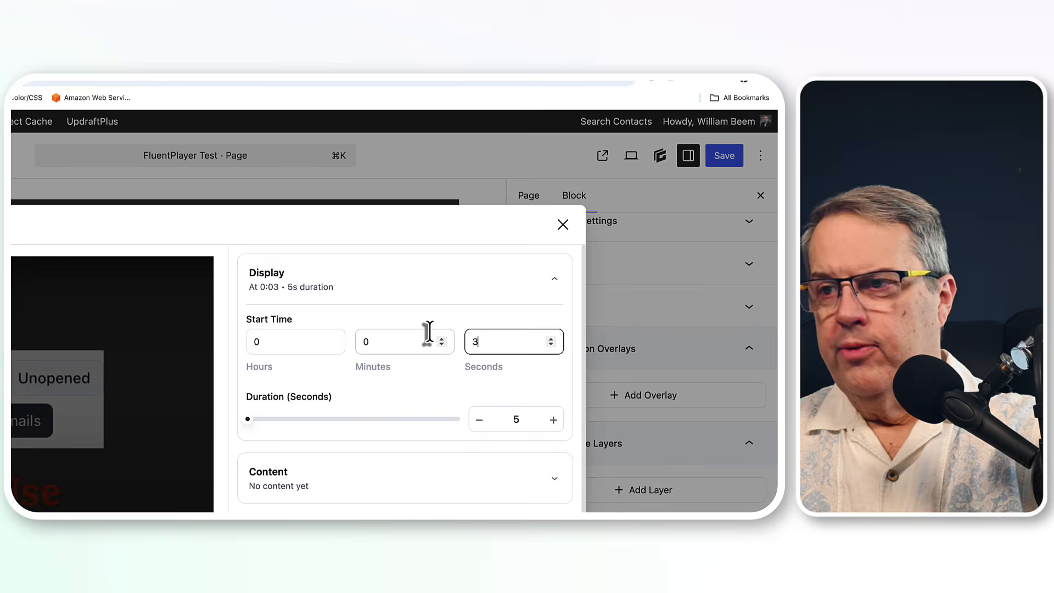
pyautogui.write('3')
# - Set the overlay's text to "CLICK THIS LINK" and its link URL to "#"
pyautogui.click(340, 482)
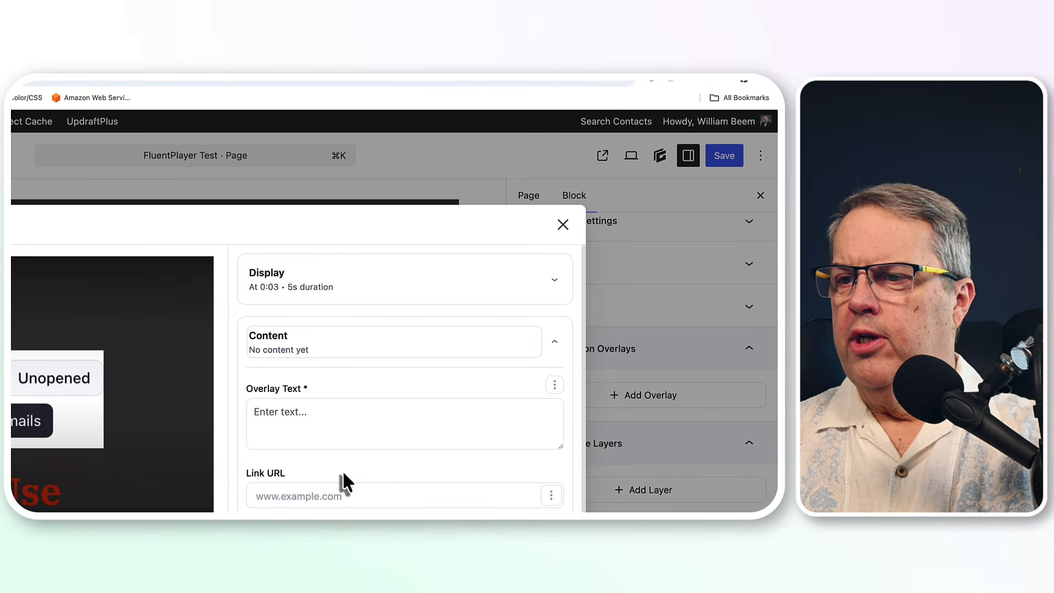
pyautogui.click(328, 412)
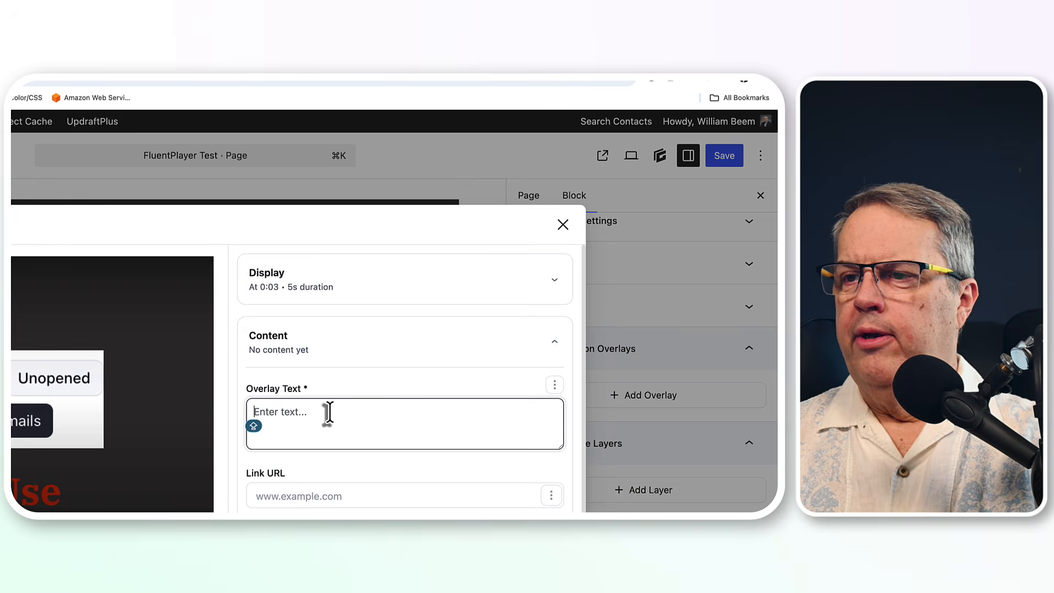
pyautogui.write('CLICK THIS LINK')
pyautogui.click(344, 496)
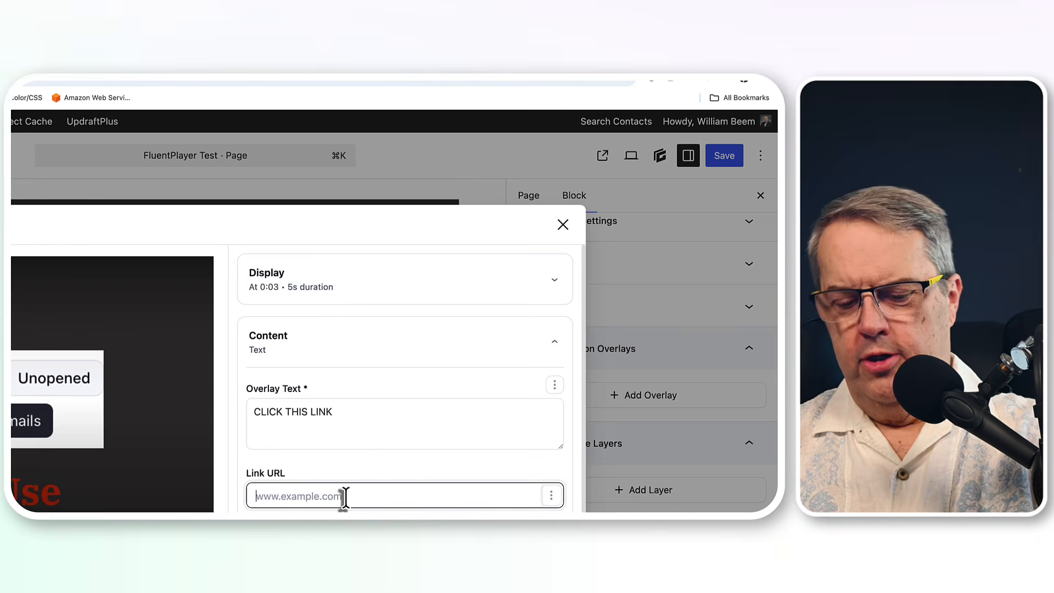
pyautogui.write('#')
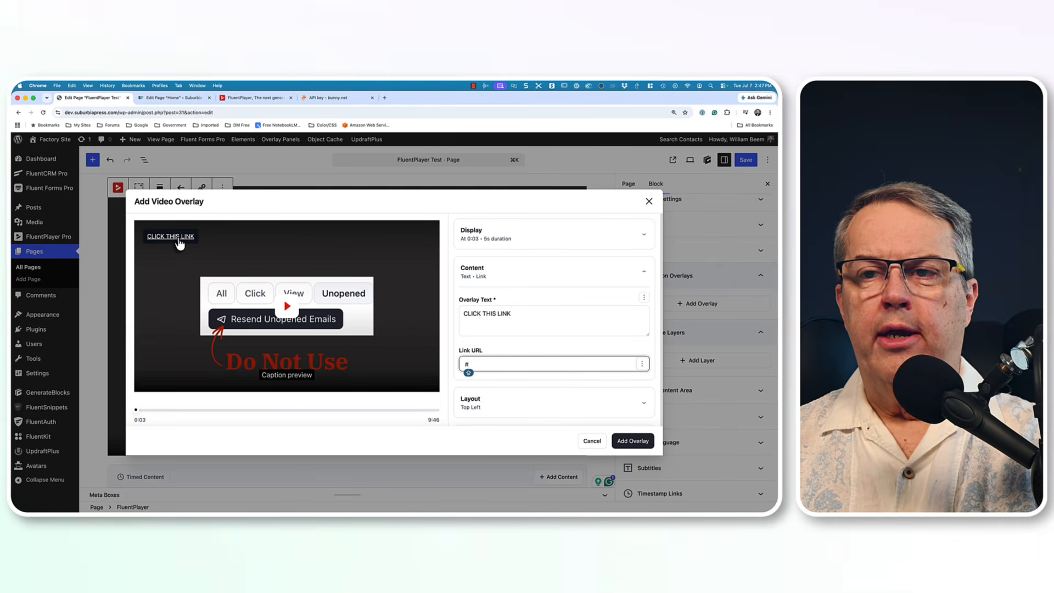
# - In the overlay's layout, try the Top Right, Bottom Left and Bottom Right positions and return it to Top Left
pyautogui.scroll(-2, 587, 348)
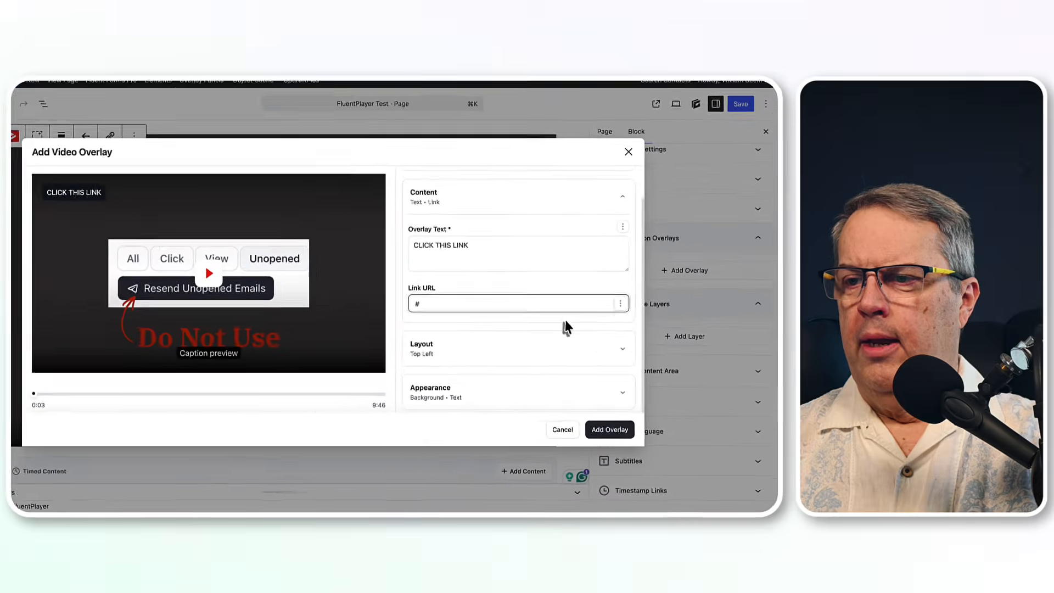
pyautogui.click(618, 350)
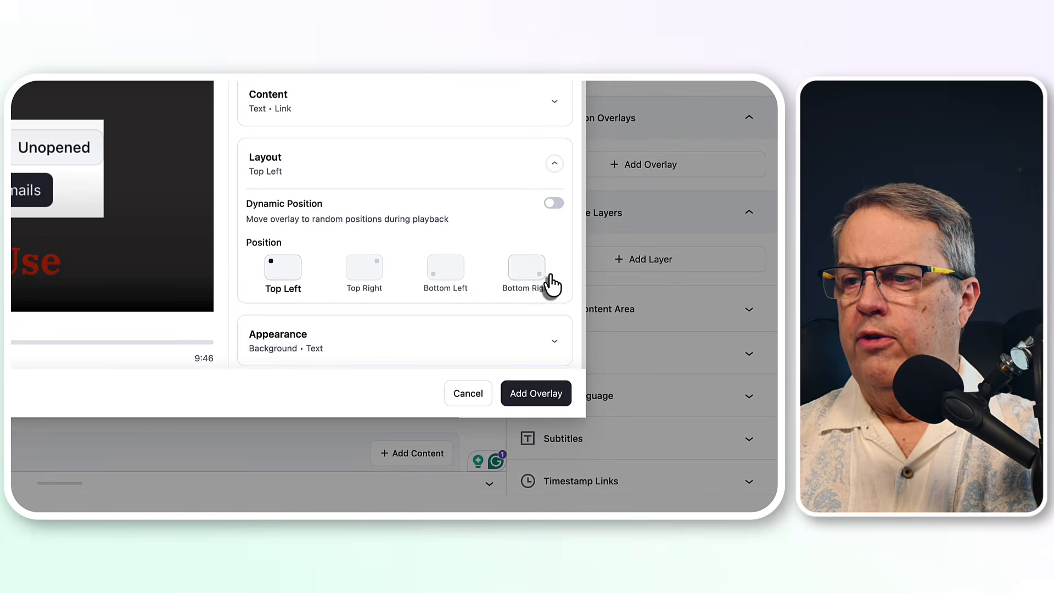
pyautogui.click(362, 281)
pyautogui.click(443, 283)
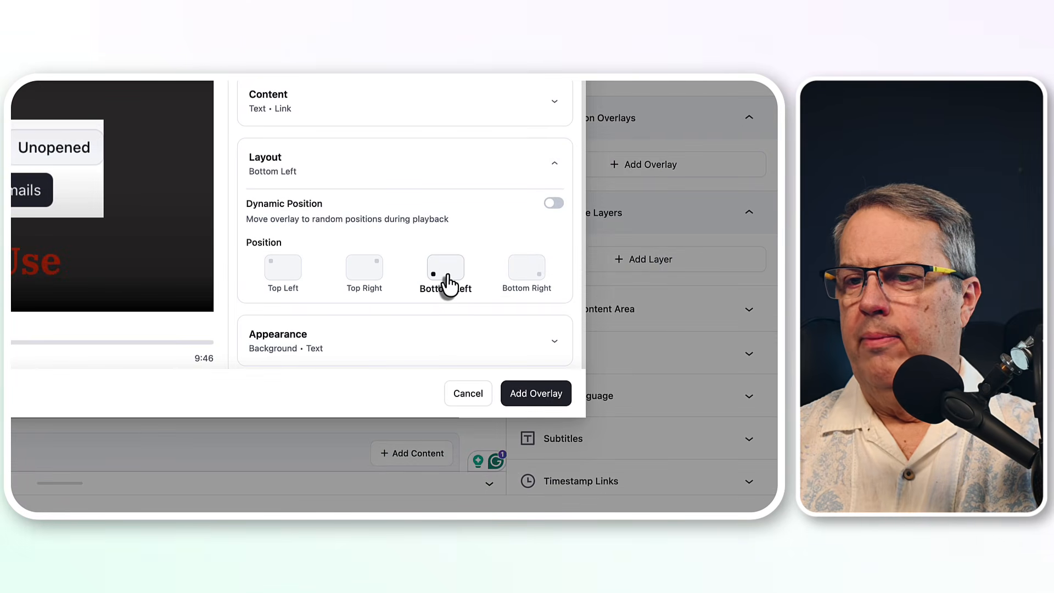
pyautogui.click(535, 281)
pyautogui.click(290, 269)
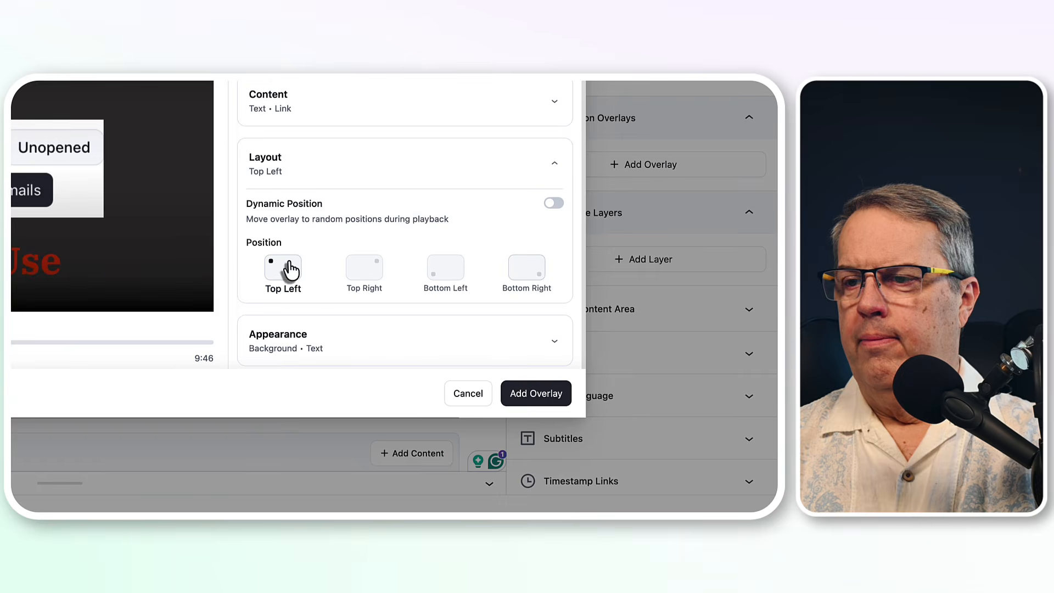
# - Enable dynamic positioning for the overlay, try the Slide animation and set it back to Fade
pyautogui.click(553, 204)
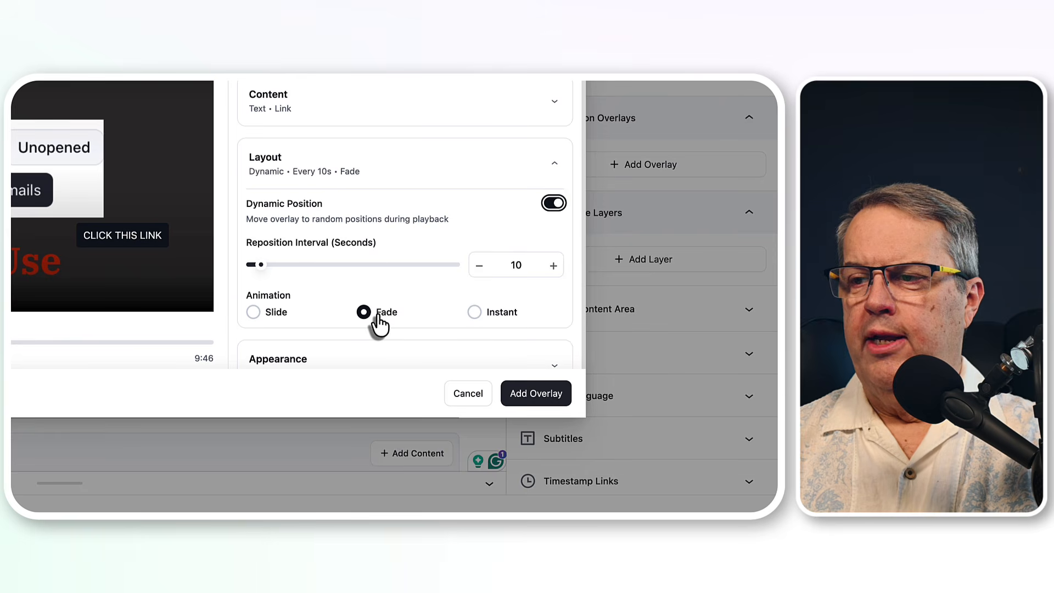
pyautogui.click(254, 315)
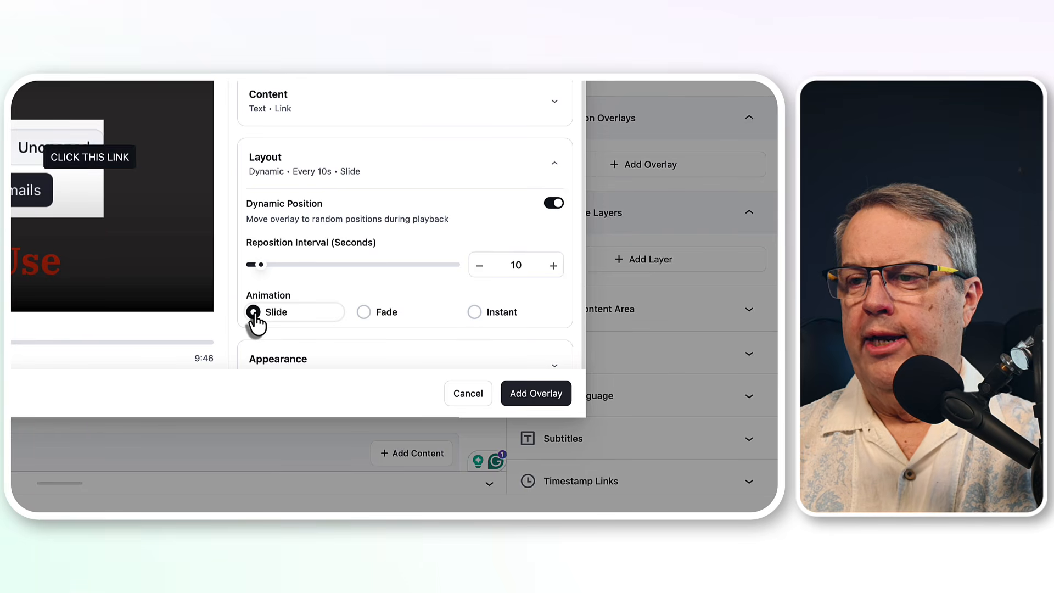
pyautogui.scroll(-1, 351, 297)
pyautogui.click(363, 288)
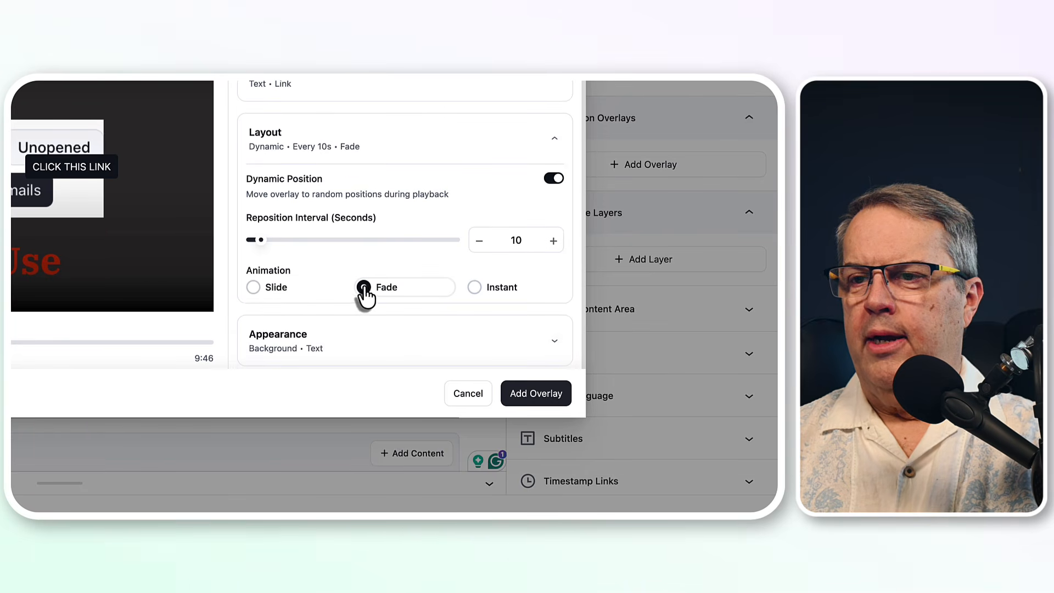
# - Review the overlay's background and text color options and close the overlay editor without keeping the overlay
pyautogui.click(553, 149)
pyautogui.click(391, 247)
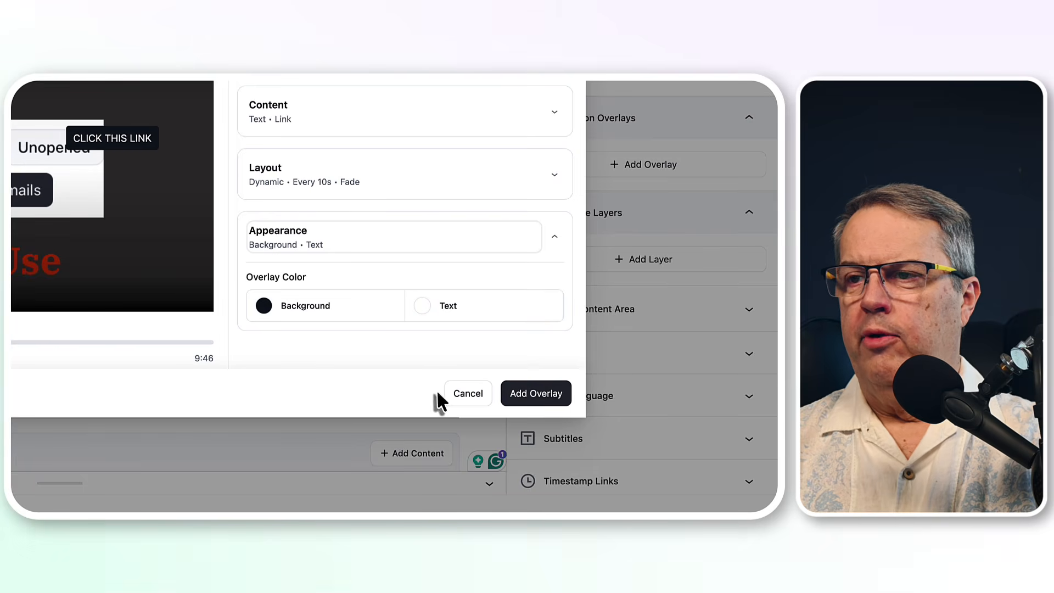
pyautogui.click(534, 400)
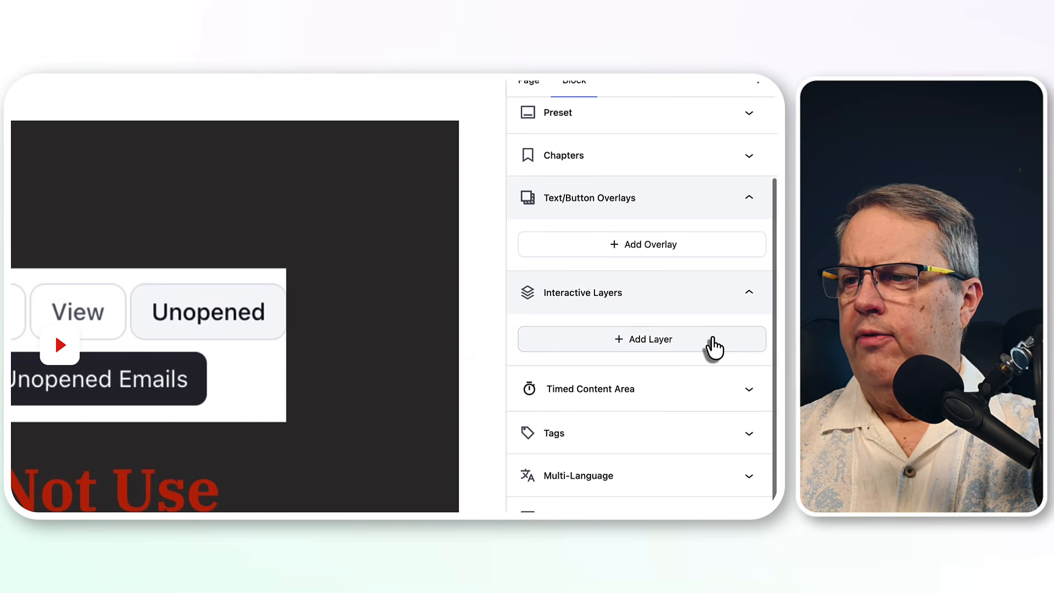
# - Start a Fluent Forms interactive layer and choose Email/SMS Registration (3) as its form
pyautogui.click(674, 338)
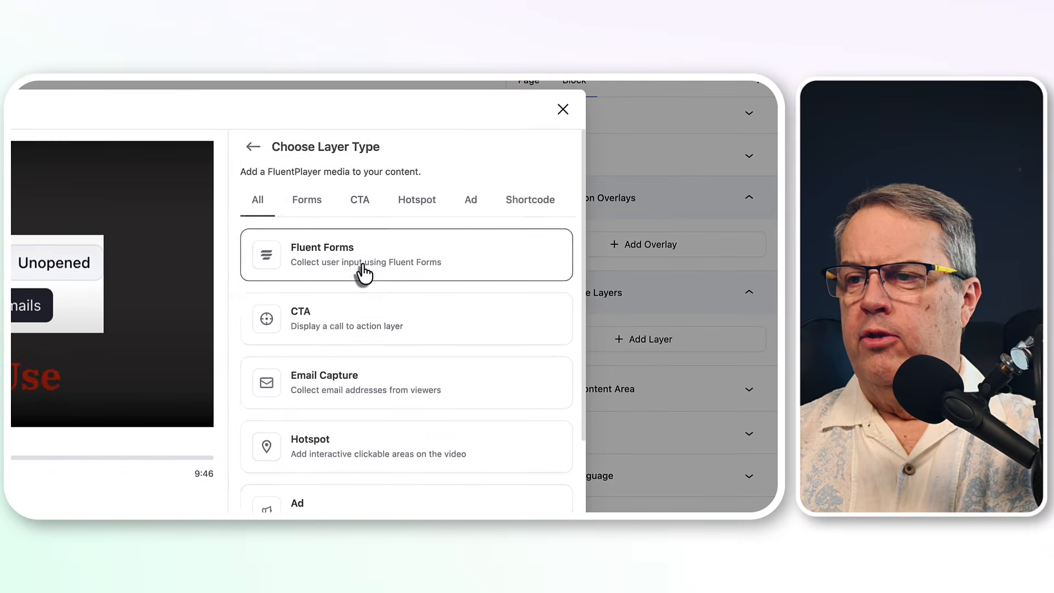
pyautogui.click(363, 265)
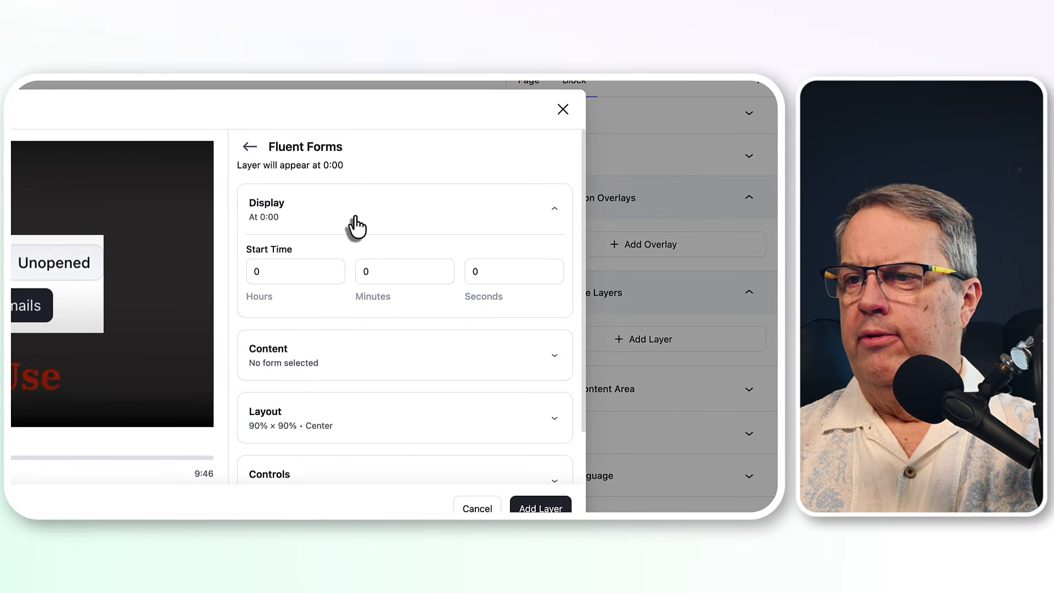
pyautogui.click(386, 369)
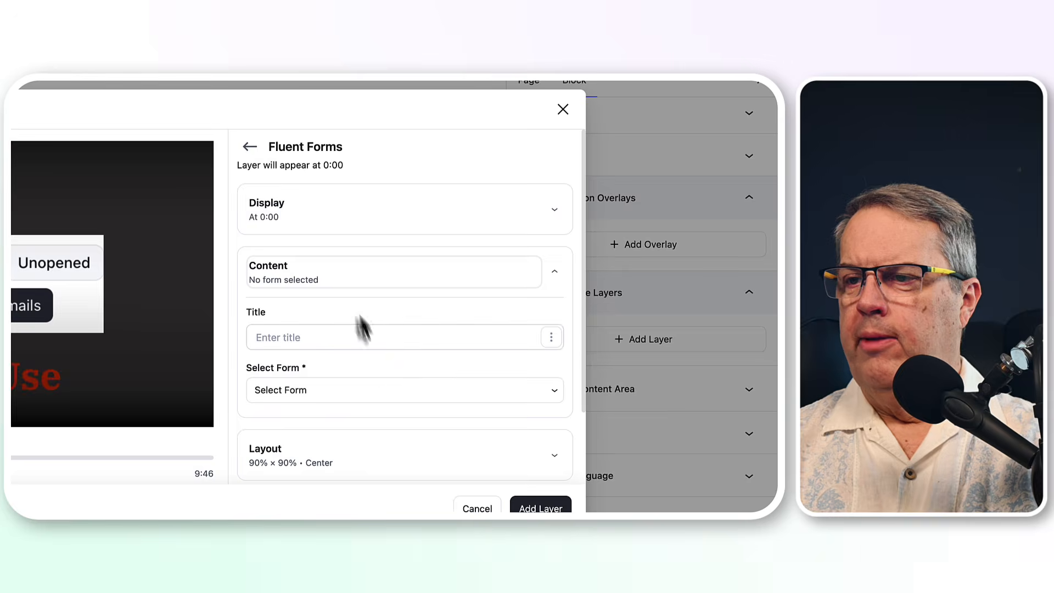
pyautogui.click(376, 388)
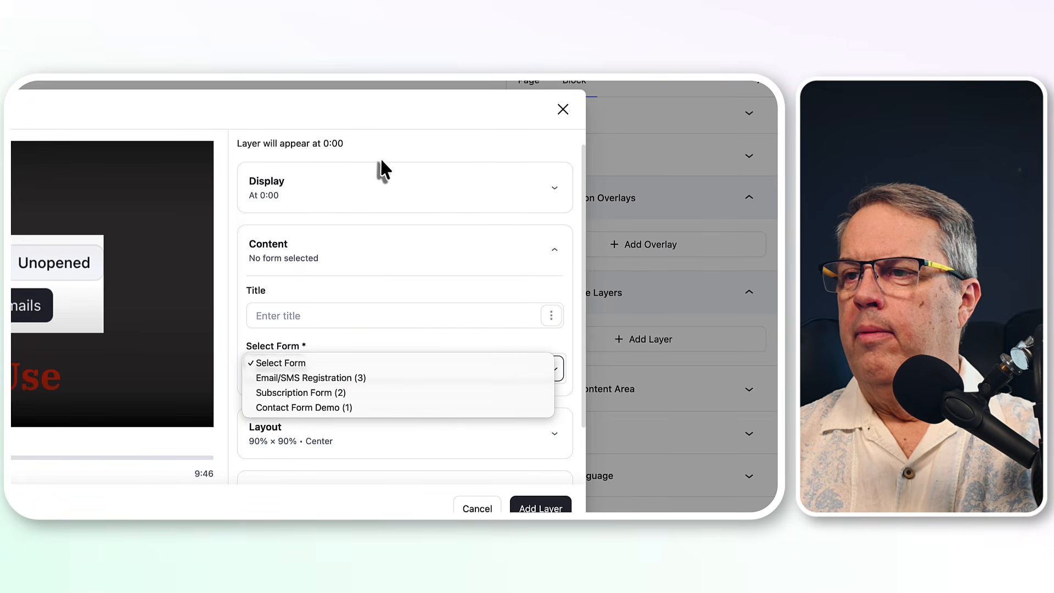
pyautogui.click(430, 377)
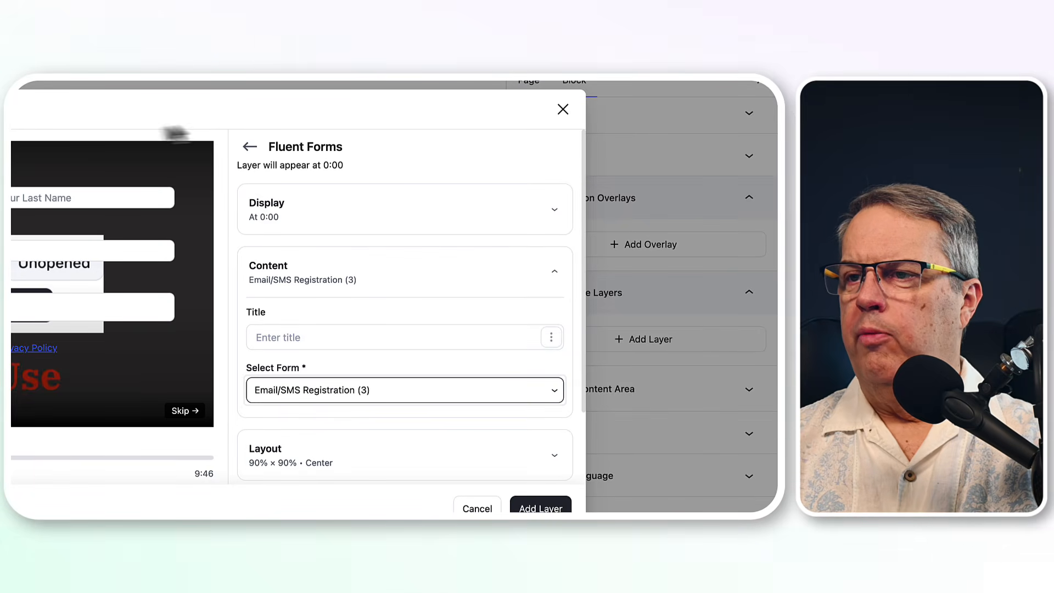
# - Switch the new interactive layer from Fluent Forms to CTA and review its completion type options, keeping Link Click
pyautogui.click(249, 147)
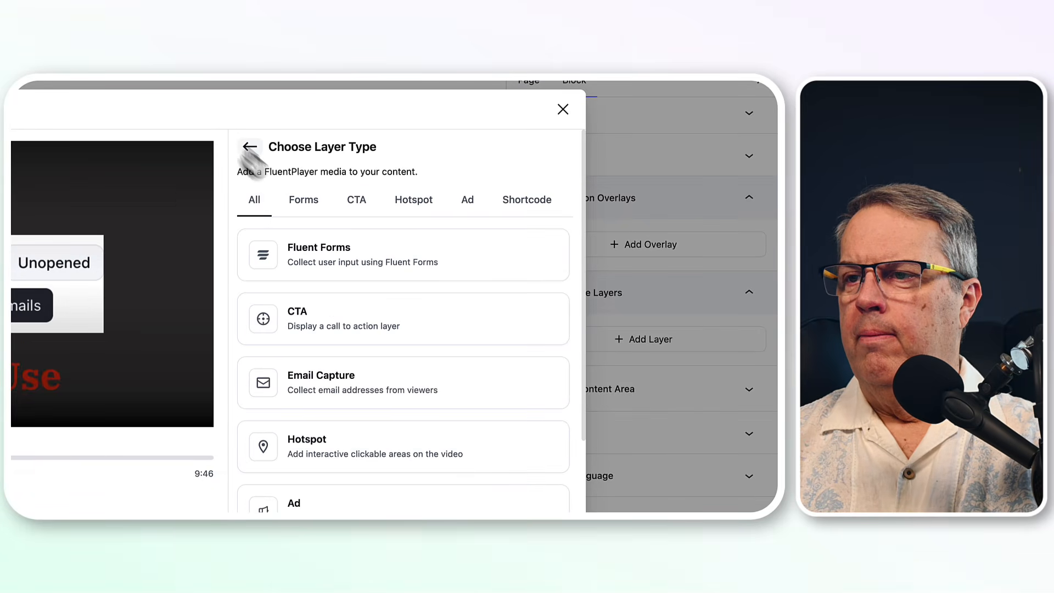
pyautogui.click(309, 319)
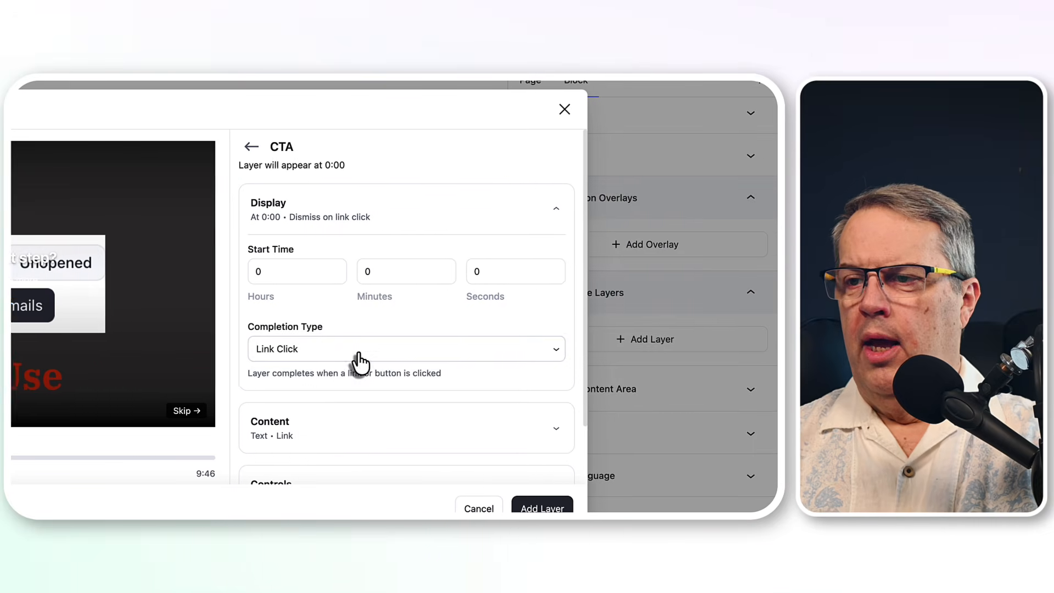
pyautogui.click(767, 354)
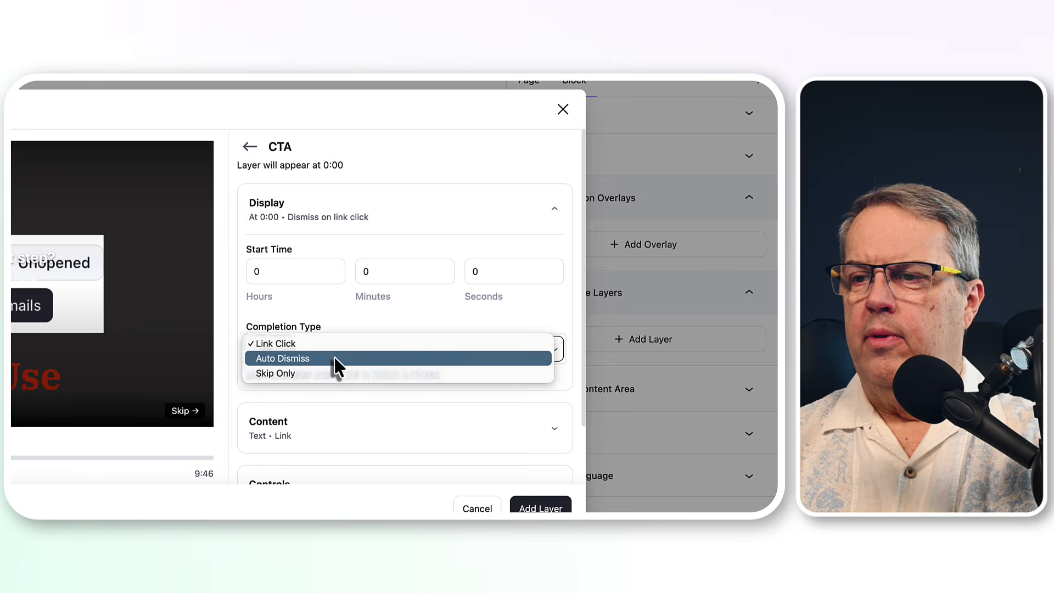
pyautogui.click(431, 317)
pyautogui.scroll(-3, 423, 315)
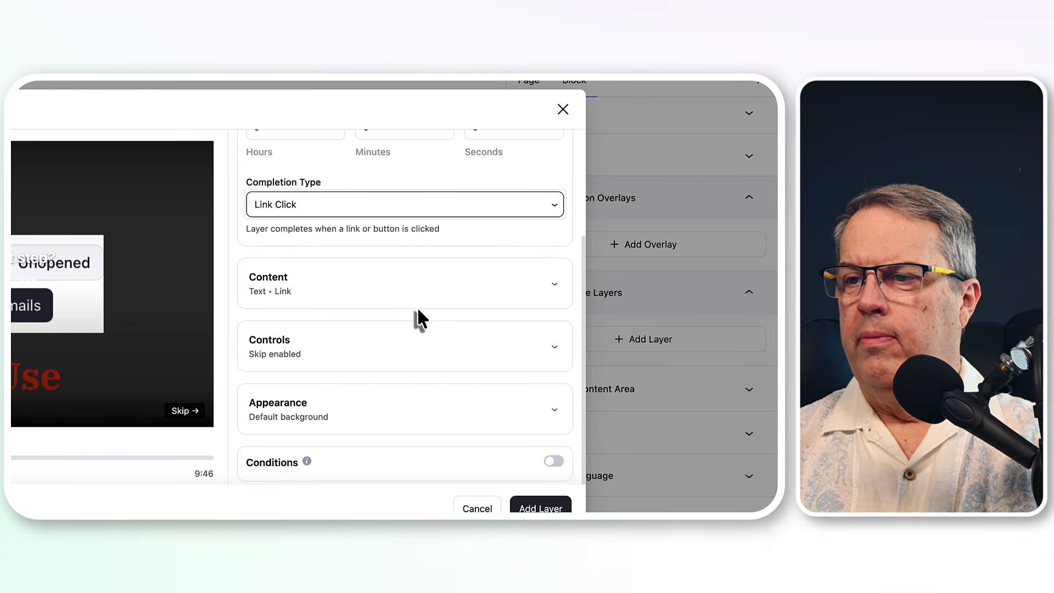
# - In the CTA layer's content, change the "Learn More" button's text to "Earn More"
pyautogui.click(427, 297)
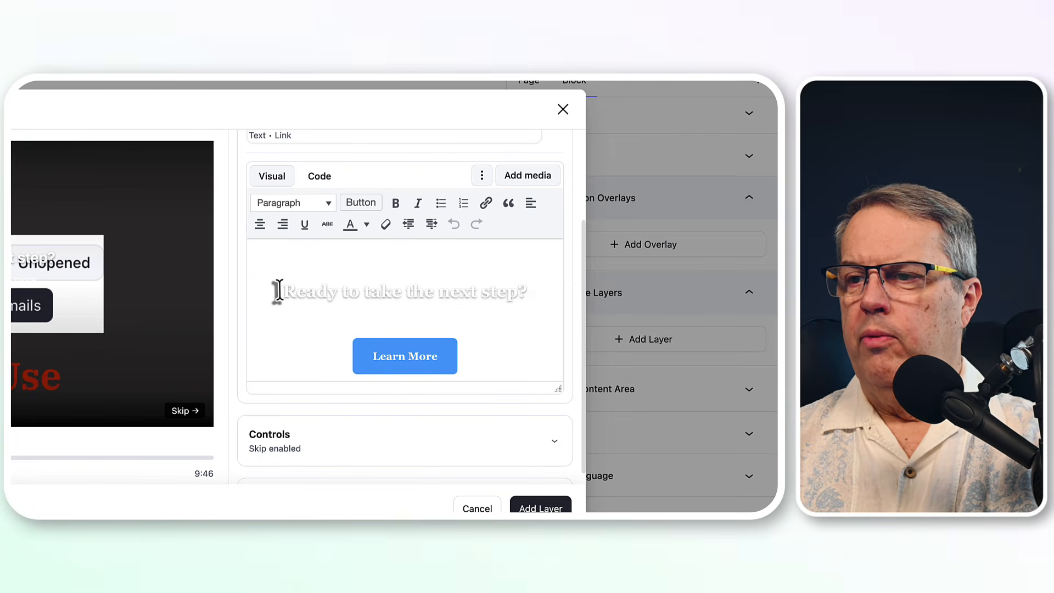
pyautogui.moveTo(282, 290); pyautogui.dragTo(524, 291)
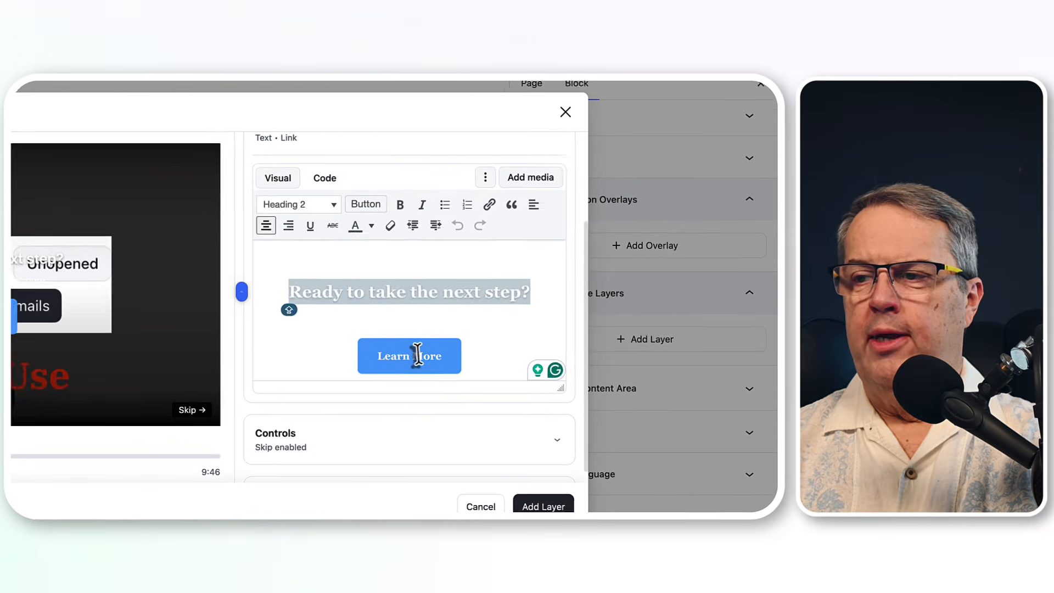
pyautogui.click(559, 349)
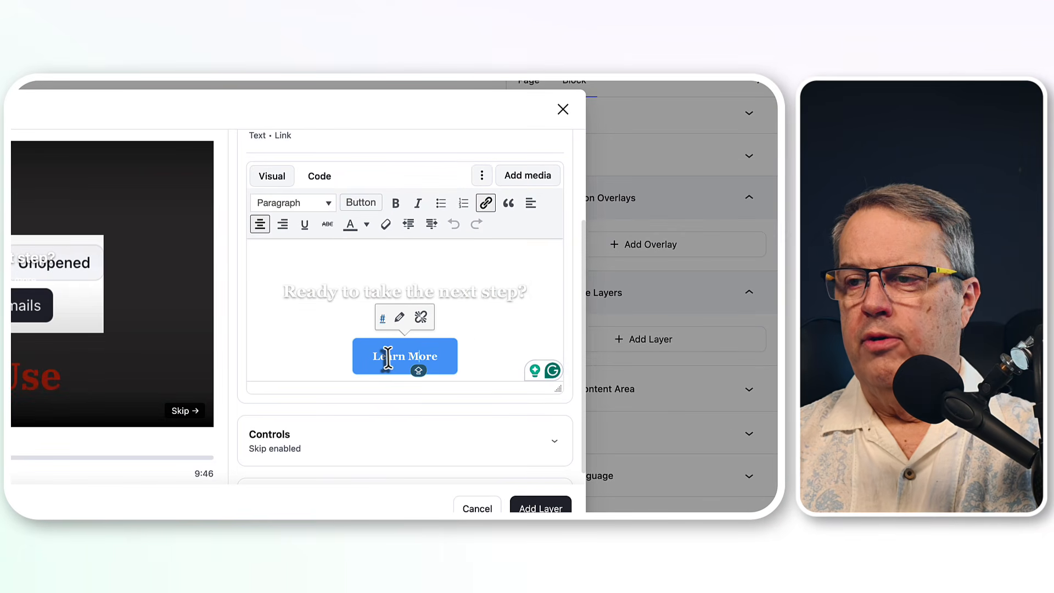
pyautogui.press('Home')
pyautogui.press('Delete')
pyautogui.press('End')
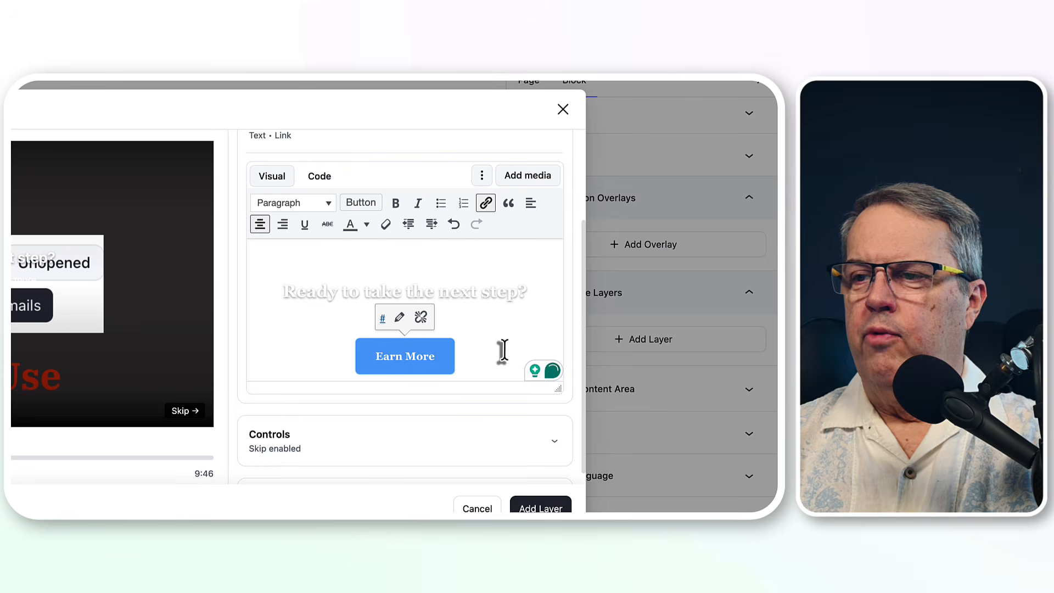
pyautogui.press('Return')
pyautogui.press('BackSpace')
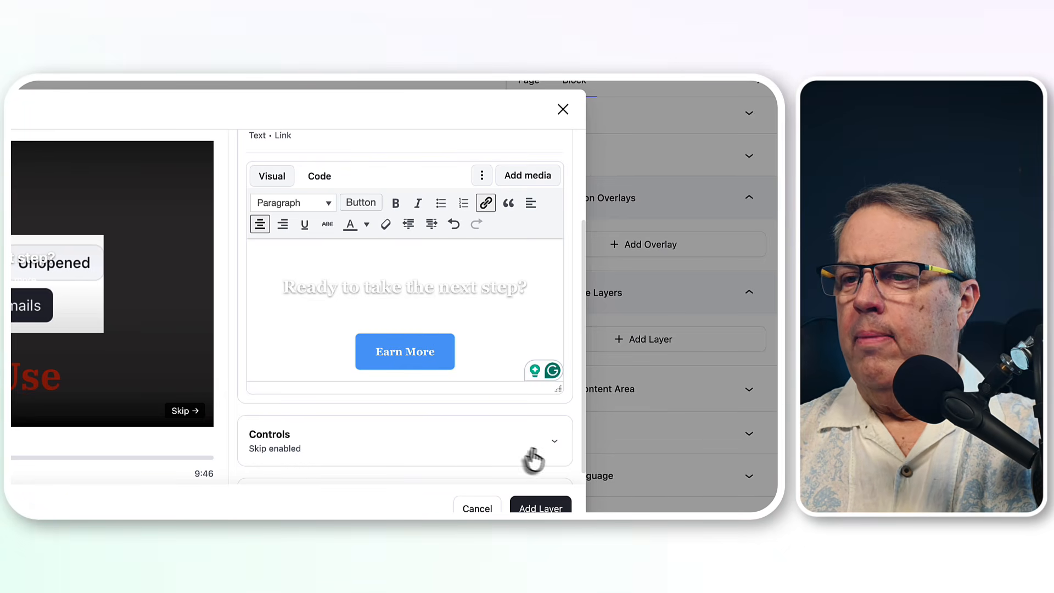
# - Disallow skipping the CTA layer, enable its conditions to review the available fields, and leave the layer editor without adding the layer
pyautogui.click(551, 442)
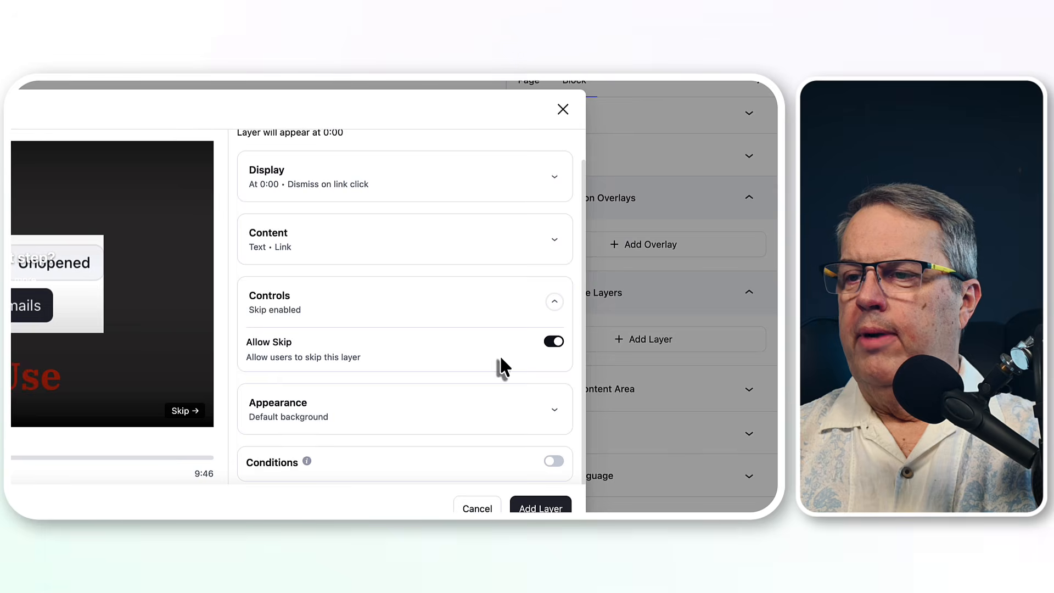
pyautogui.click(549, 345)
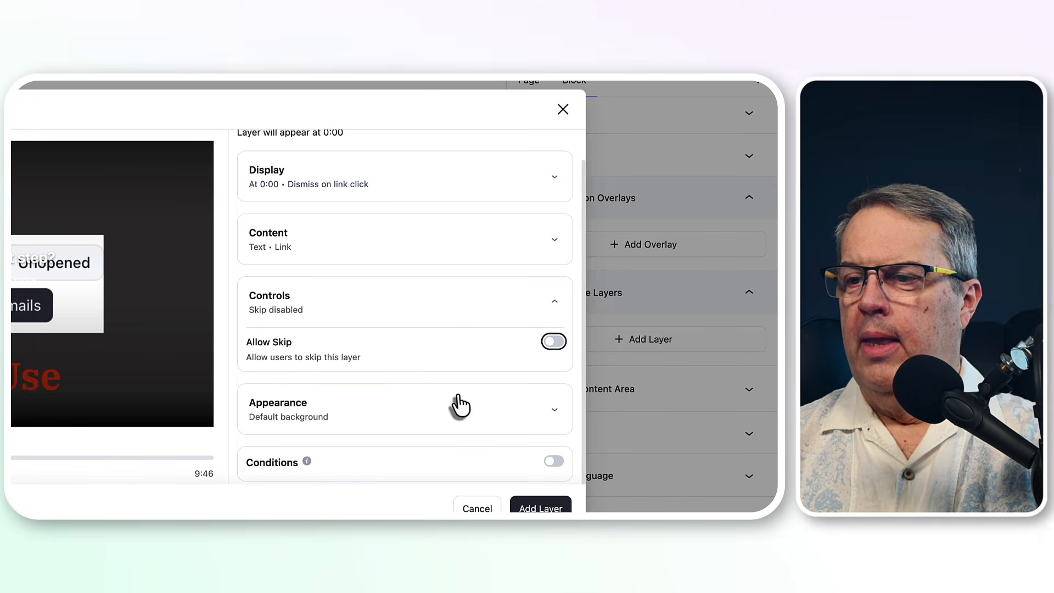
pyautogui.click(554, 466)
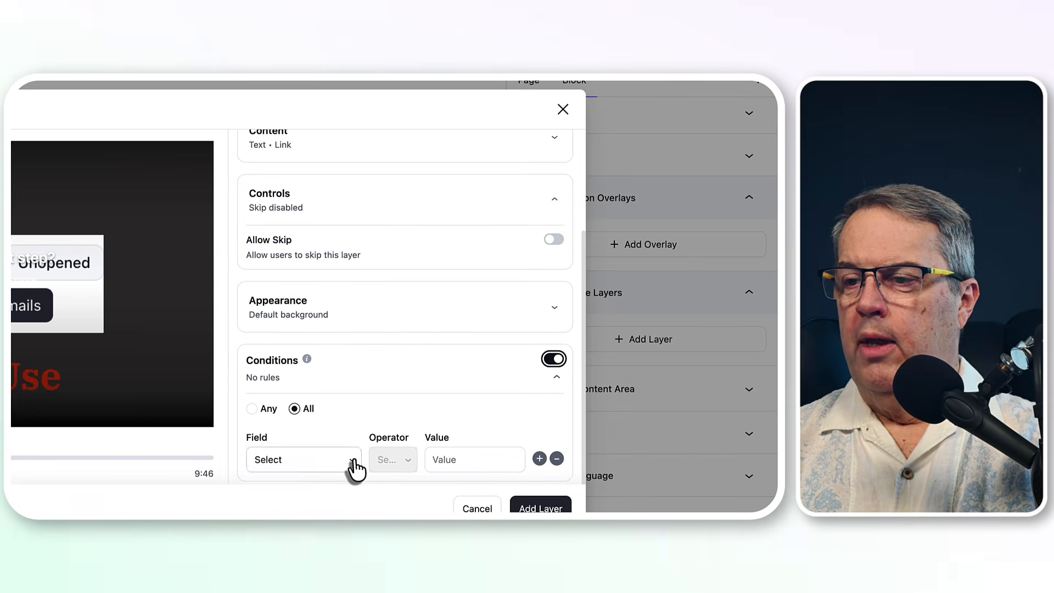
pyautogui.click(354, 460)
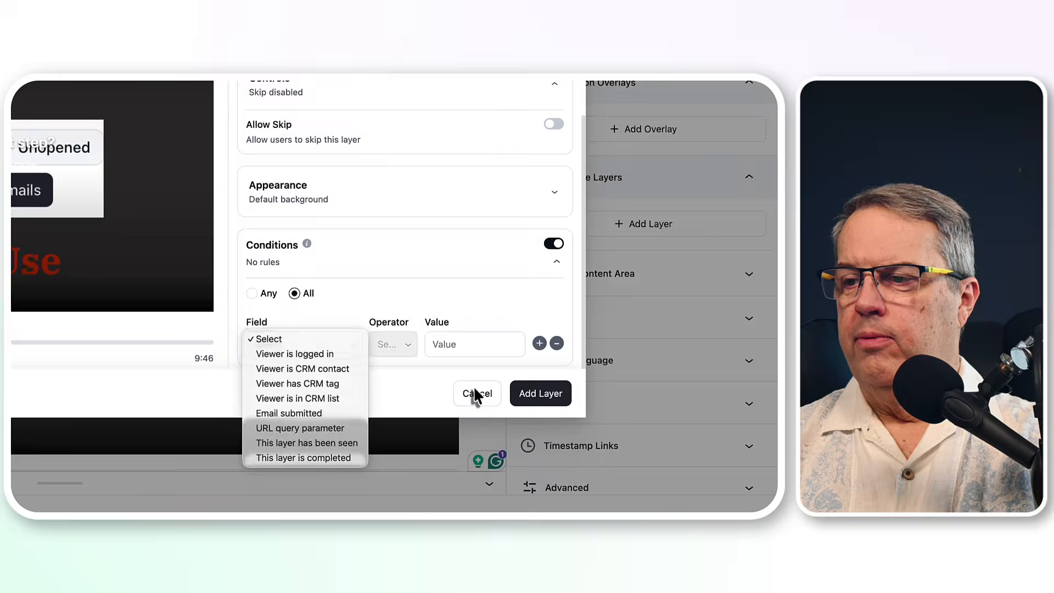
pyautogui.click(597, 441)
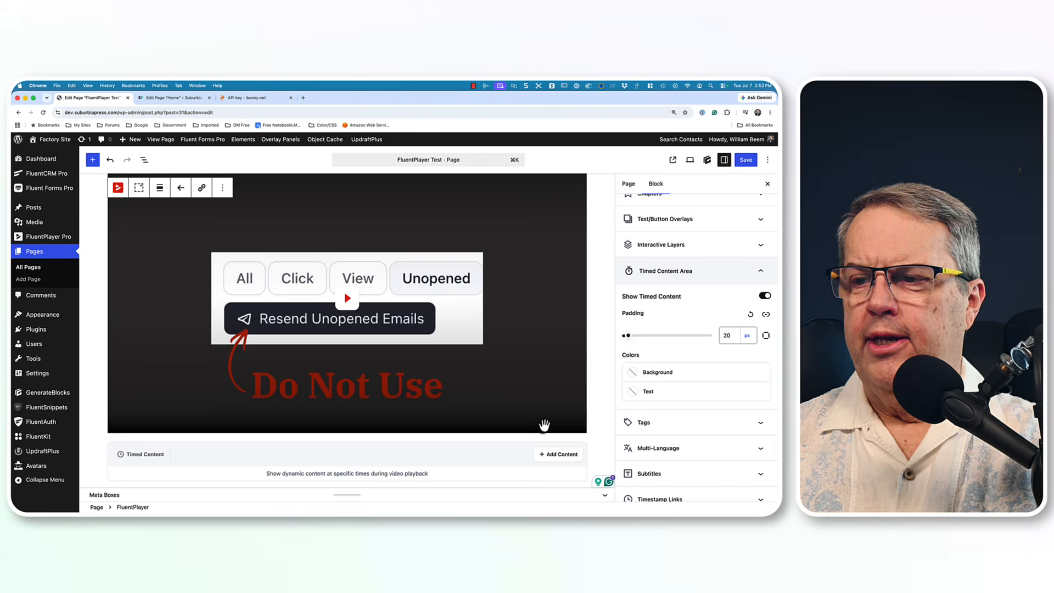
# - Add a timed content entry below the video with a time range from 00:10 to 1:00
pyautogui.scroll(-1, 544, 424)
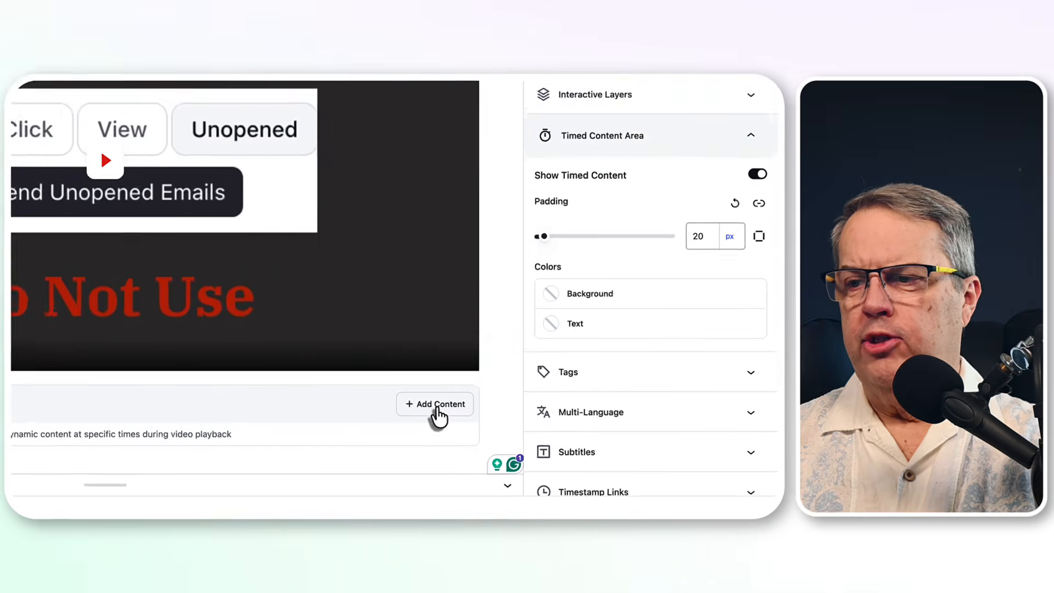
pyautogui.click(560, 444)
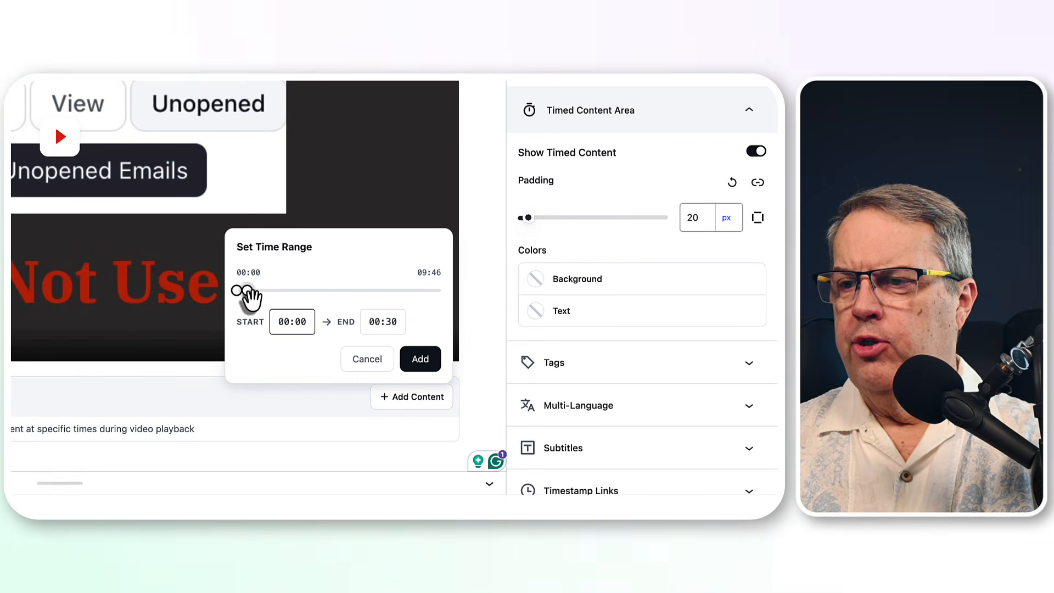
pyautogui.moveTo(250, 290); pyautogui.dragTo(301, 291)
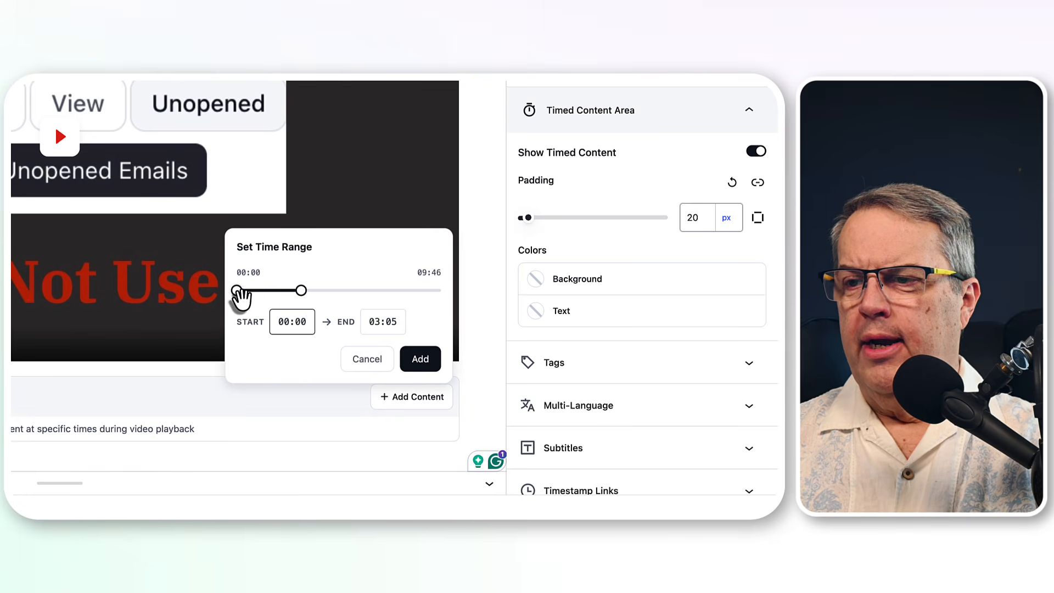
pyautogui.moveTo(238, 291); pyautogui.dragTo(244, 290)
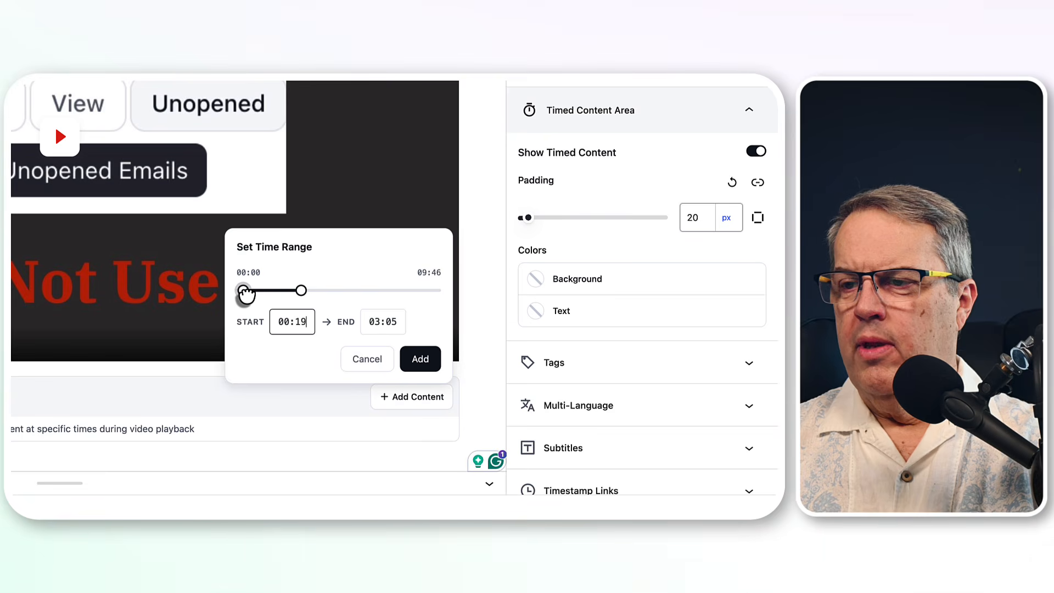
pyautogui.doubleClick(296, 323)
pyautogui.write('10')
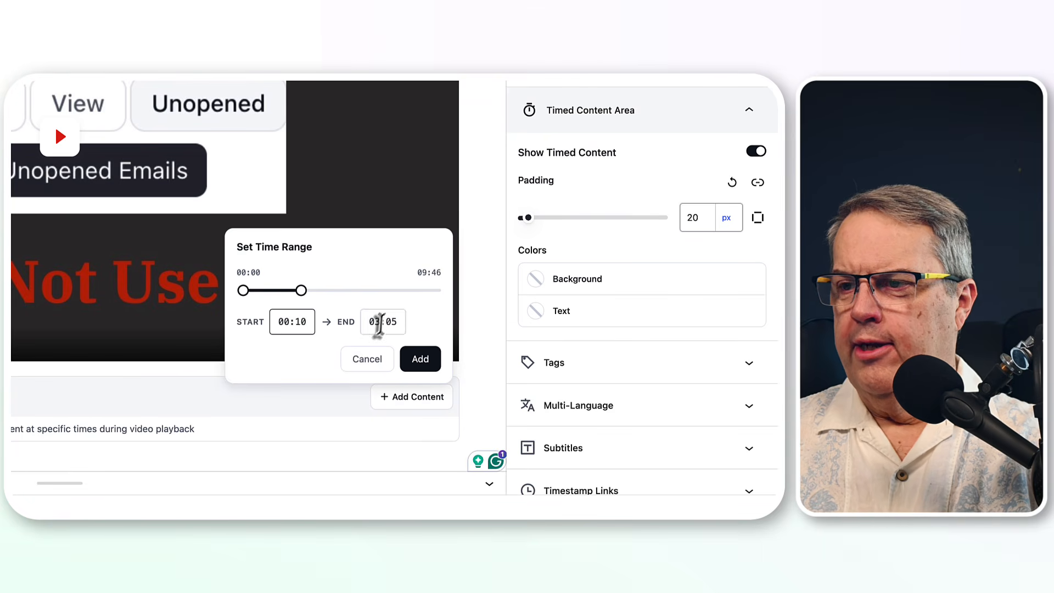
pyautogui.click(382, 321)
pyautogui.tripleClick(382, 321)
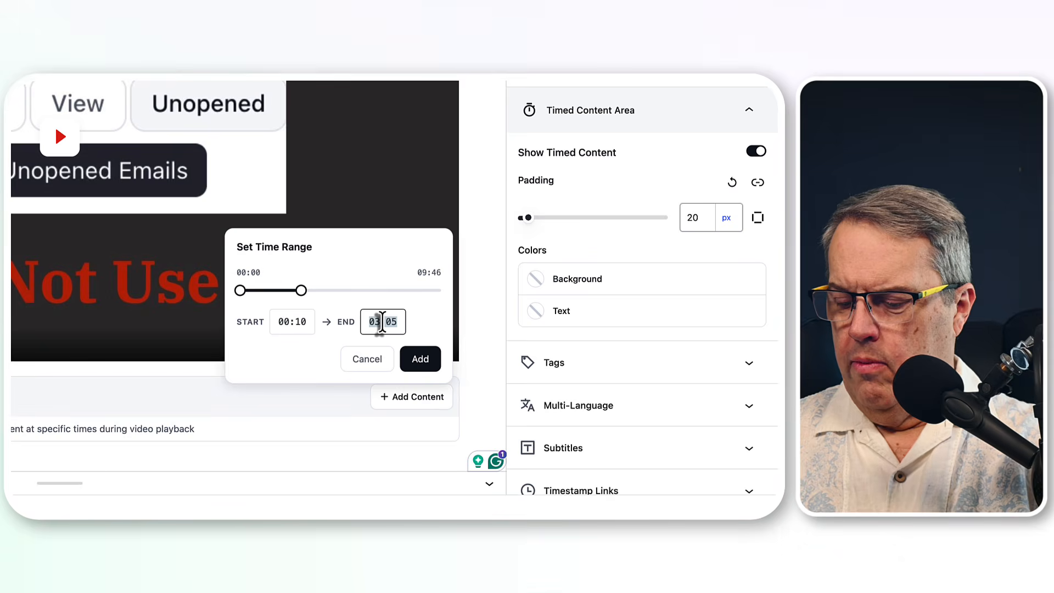
pyautogui.write('1:05')
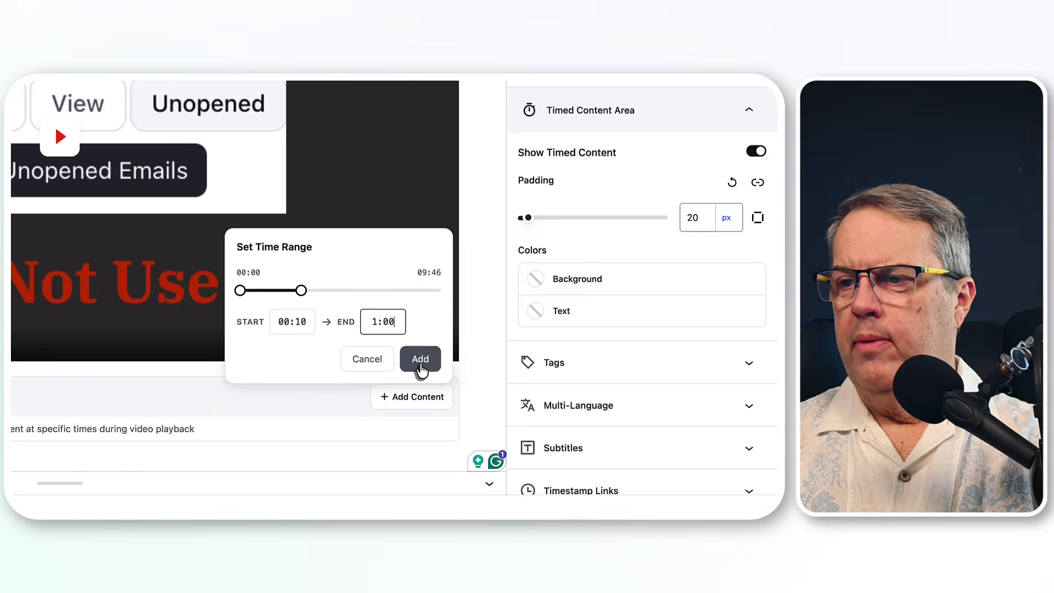
pyautogui.click(420, 358)
pyautogui.scroll(-5, 318, 318)
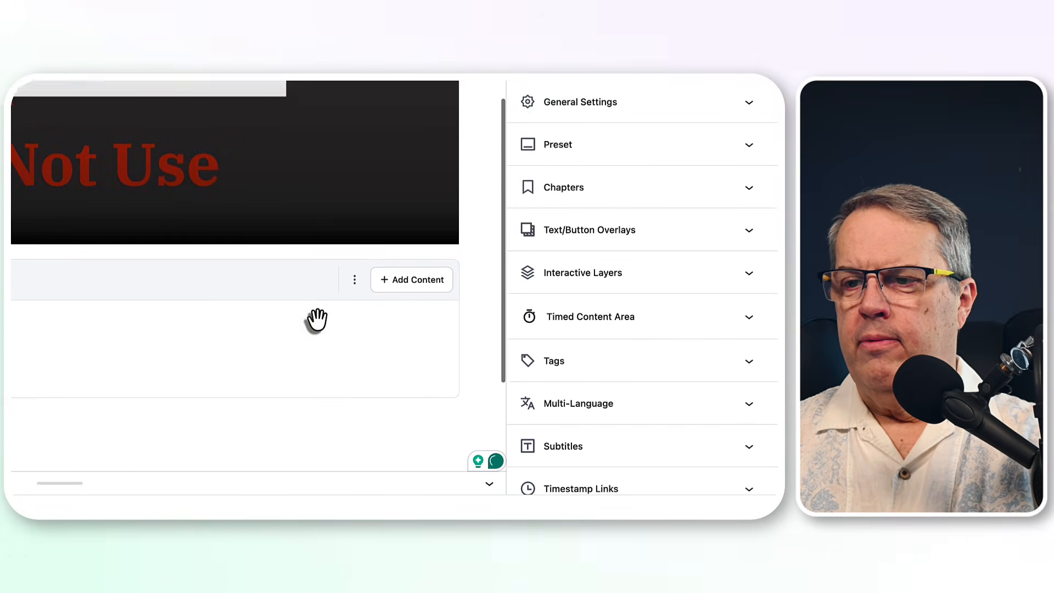
# - Browse the blocks and patterns available for the timed content, including the About patterns
pyautogui.scroll(-1, 313, 321)
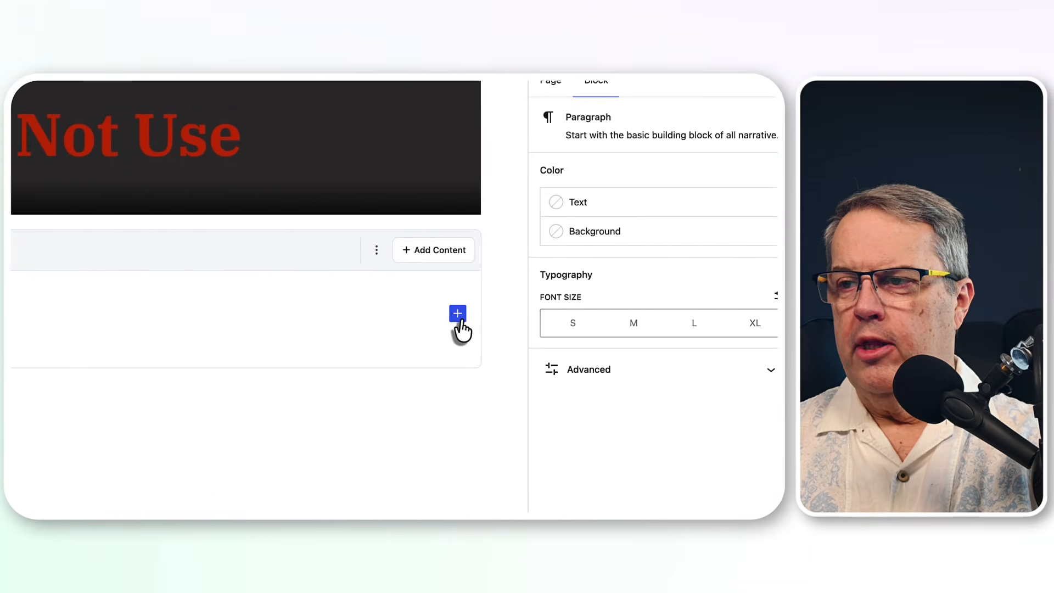
pyautogui.click(436, 316)
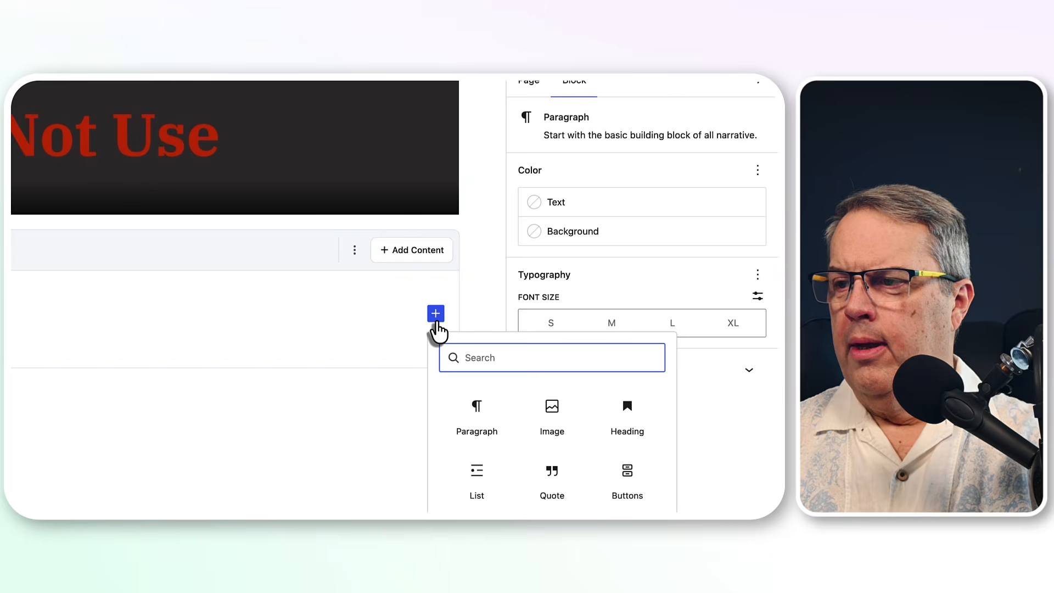
pyautogui.scroll(-3, 544, 455)
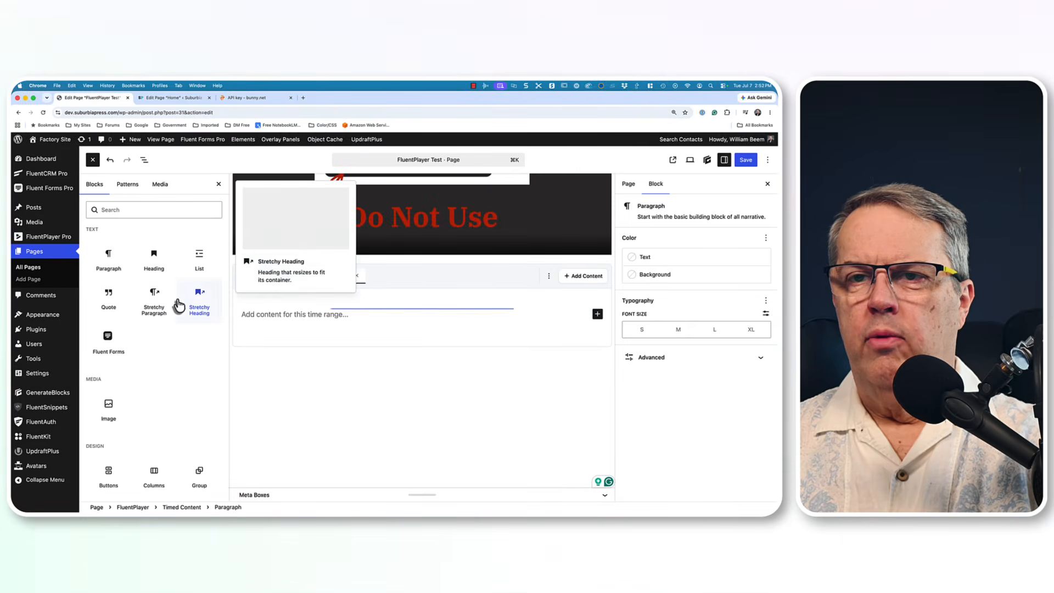
pyautogui.click(129, 187)
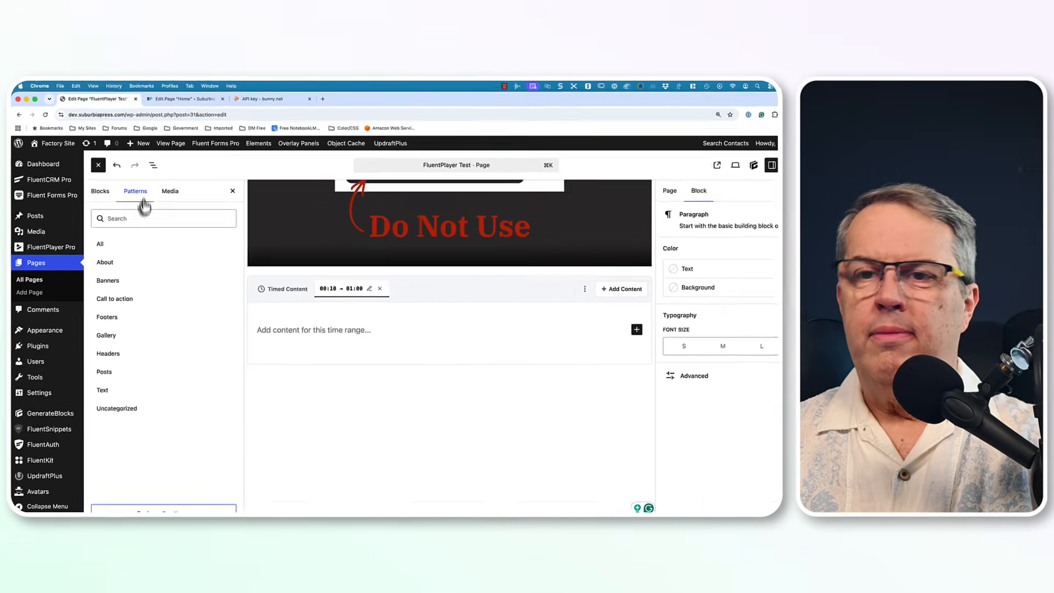
pyautogui.click(121, 264)
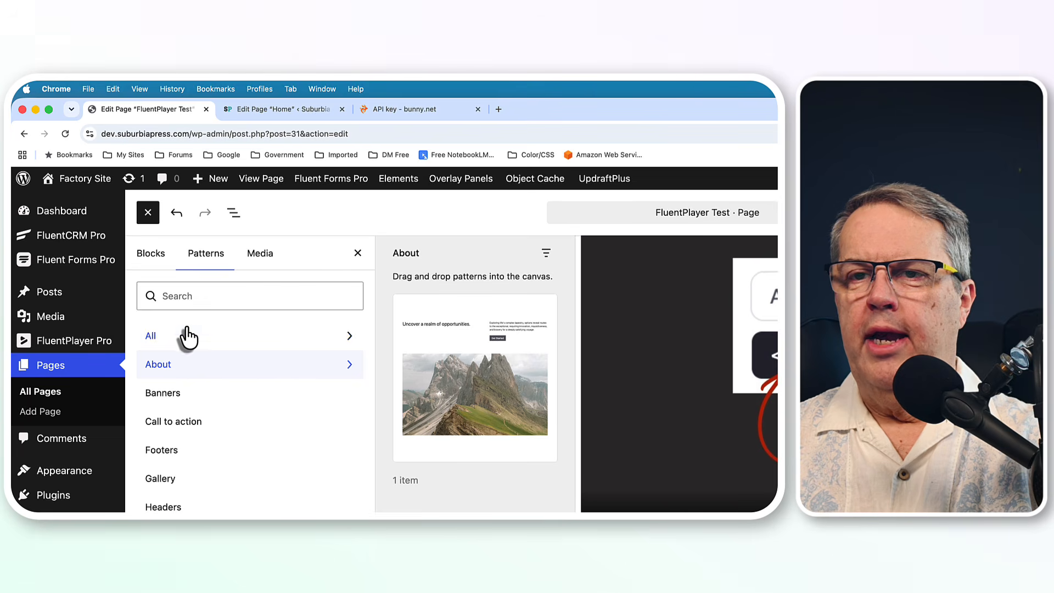
pyautogui.click(156, 259)
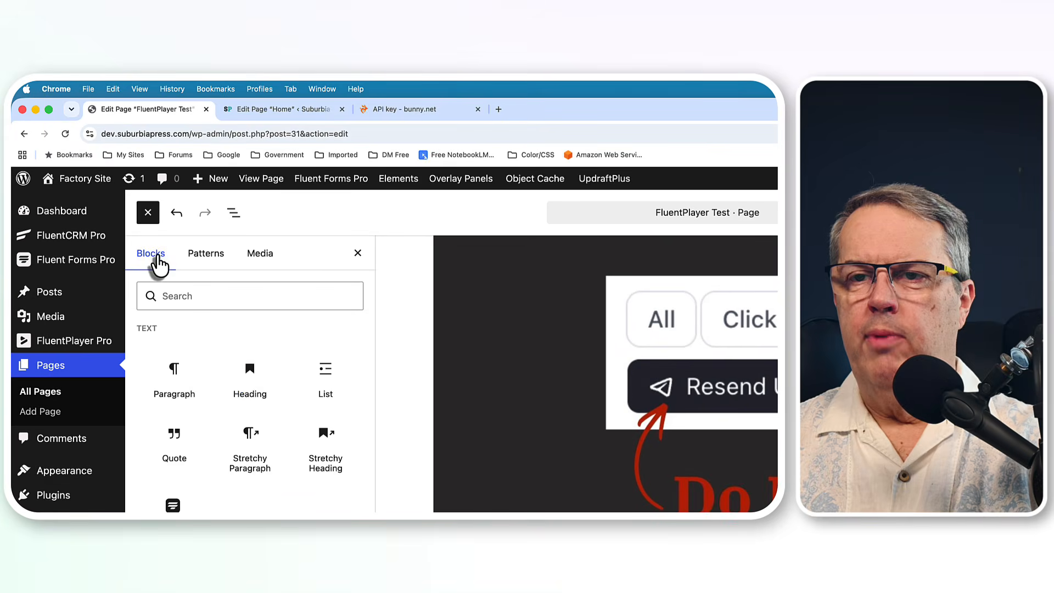
pyautogui.scroll(-1, 268, 407)
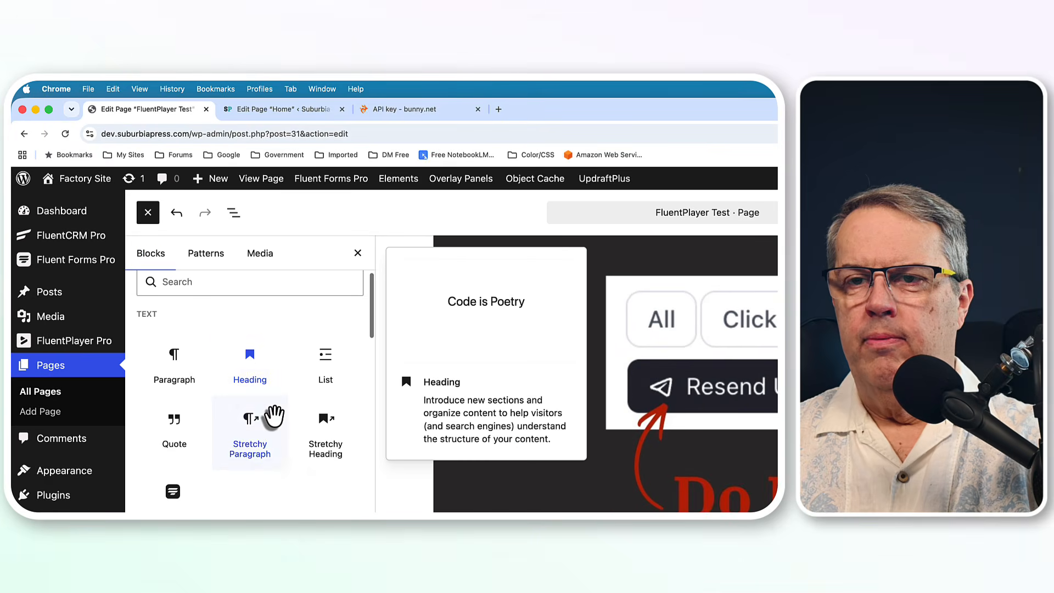
# - Add a heading "Time Content Area" and a button labelled "Buy Before It's Too Late" to the timed content
pyautogui.click(255, 384)
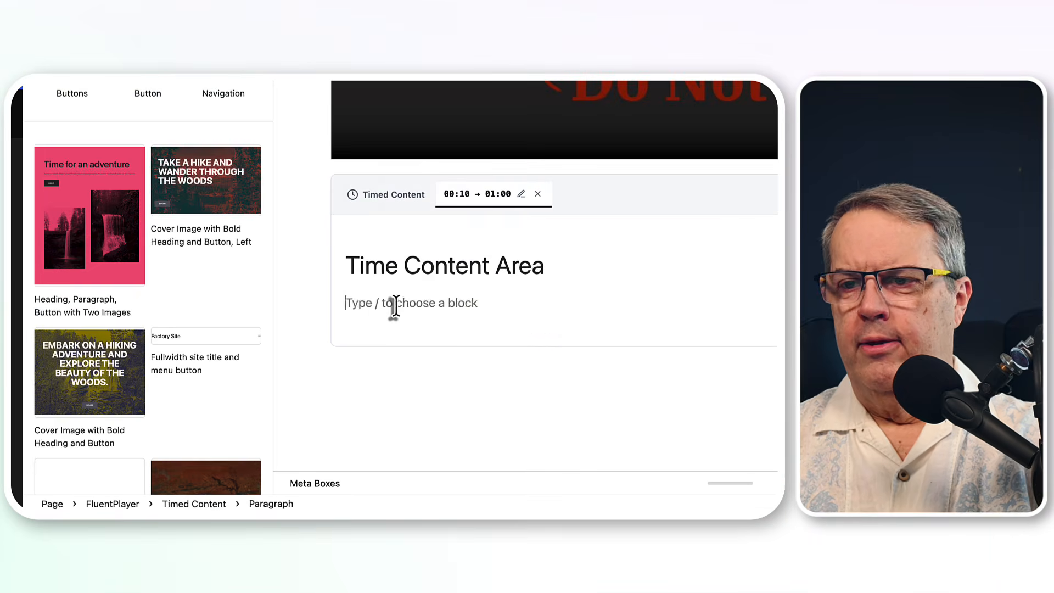
pyautogui.write('/but')
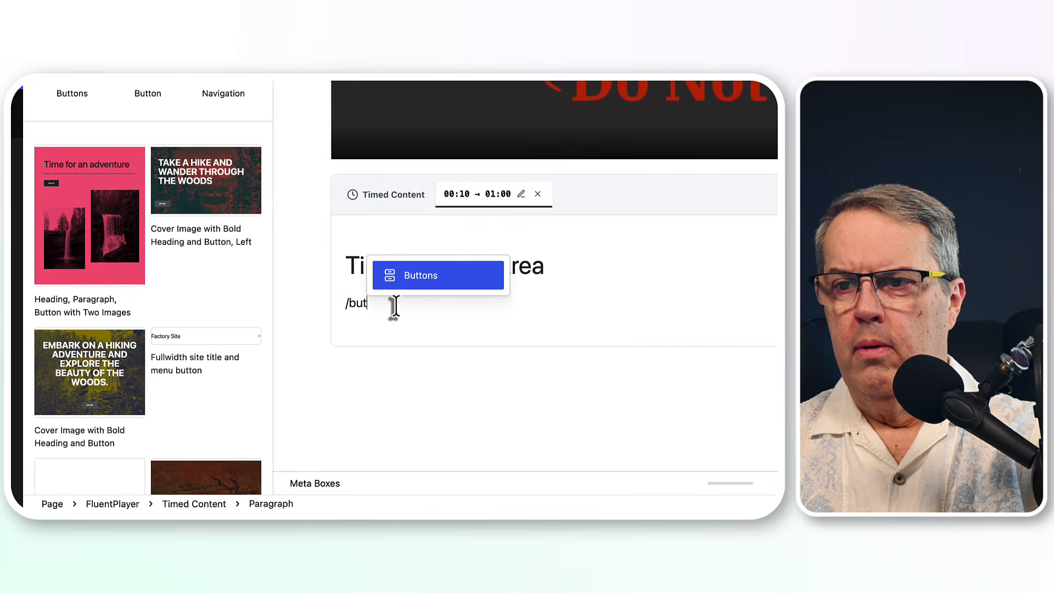
pyautogui.press('Return')
pyautogui.click(390, 308)
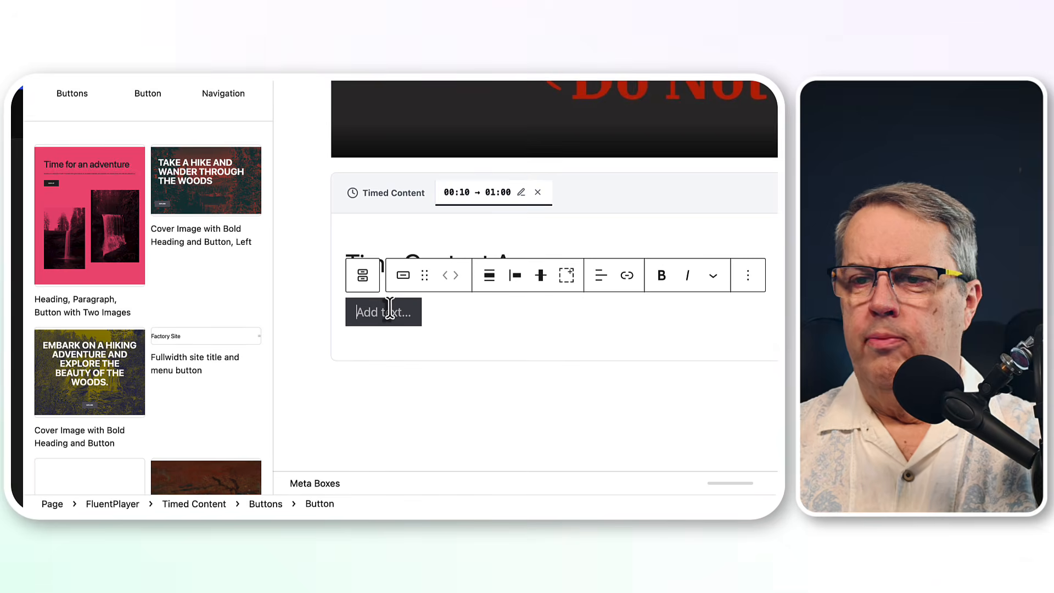
pyautogui.write("Buy Before It's Too Late")
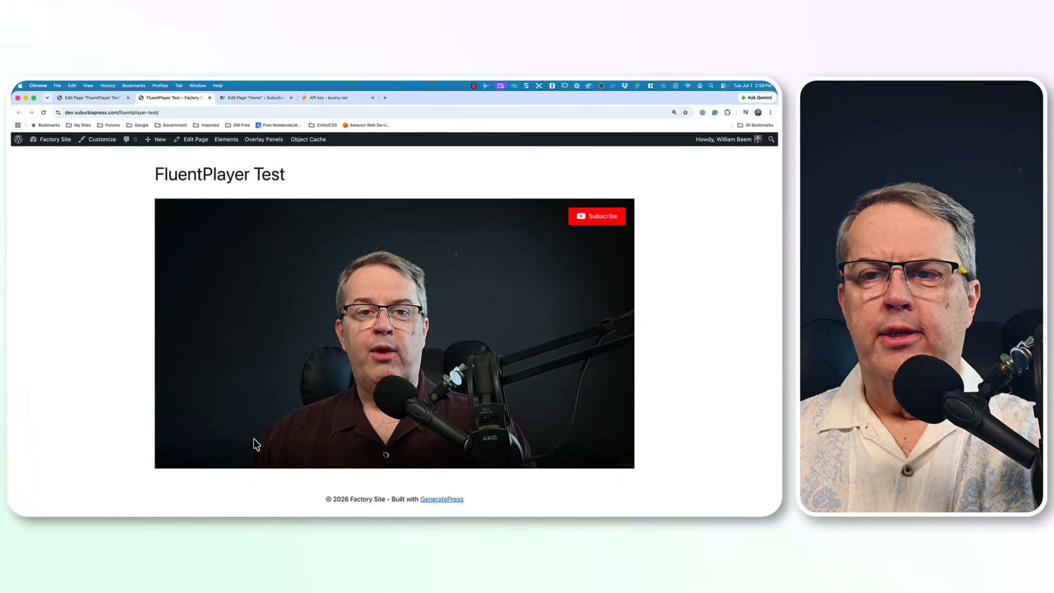
# - View the published test page and the time range fields for another timed content entry, without adding the entry
pyautogui.scroll(-3, 259, 444)
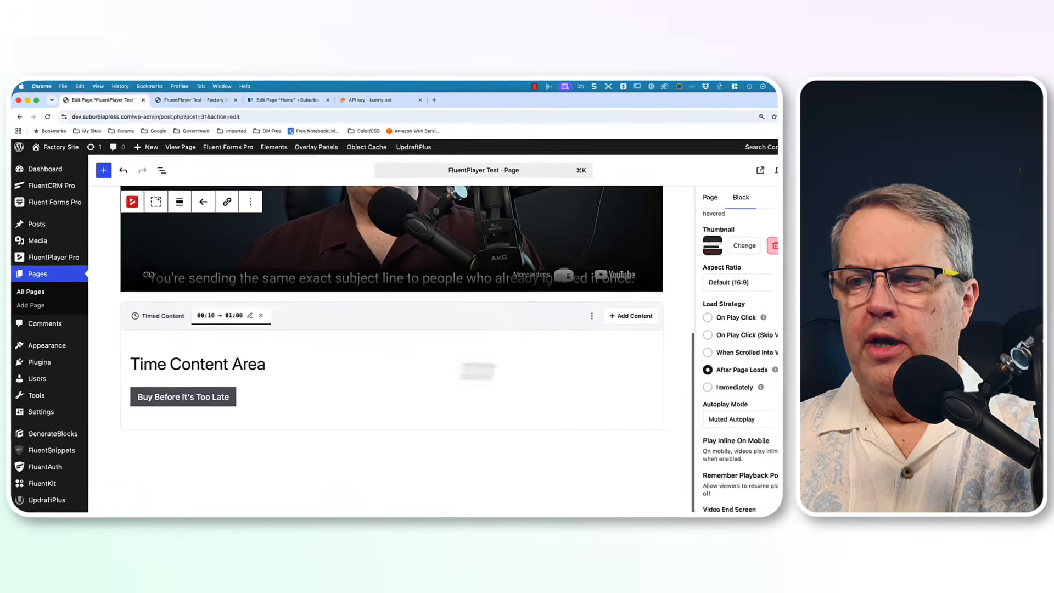
pyautogui.click(562, 294)
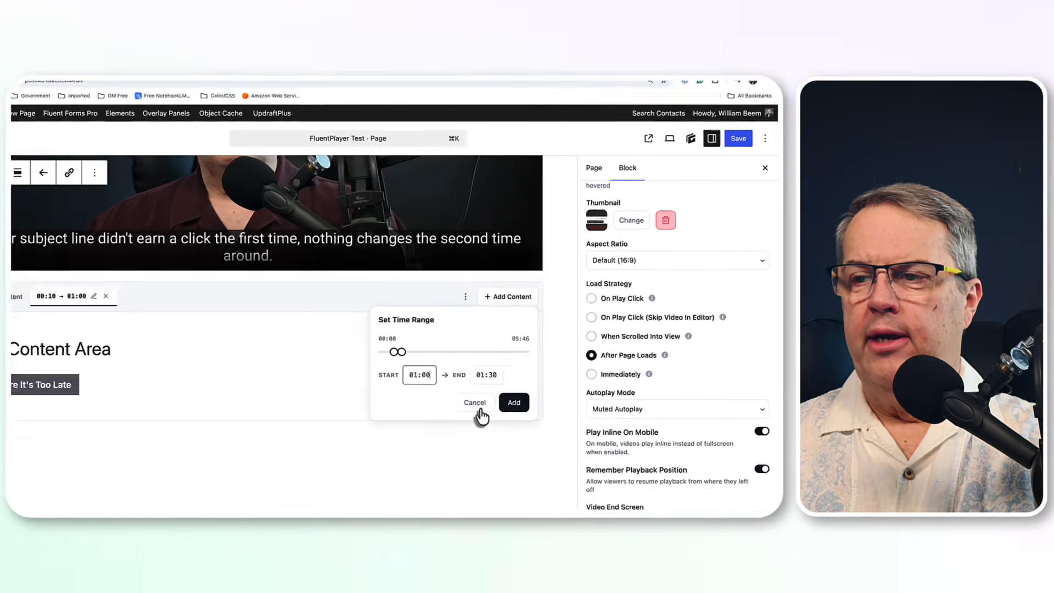
pyautogui.click(376, 464)
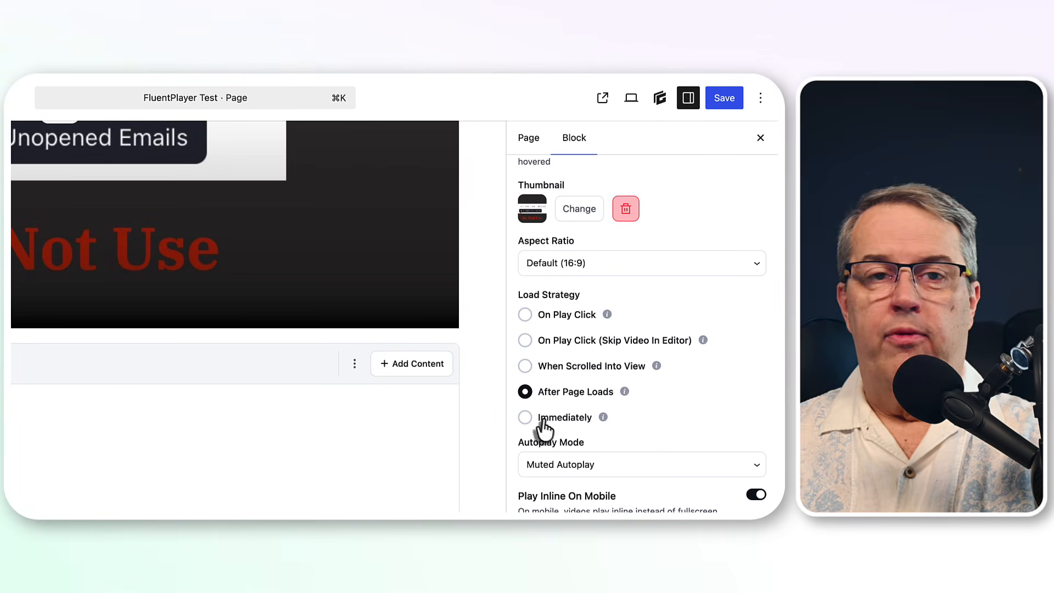
# - Try a time range from 01:00 to 09:19 for another timed content entry, and discard it
pyautogui.scroll(-5, 658, 433)
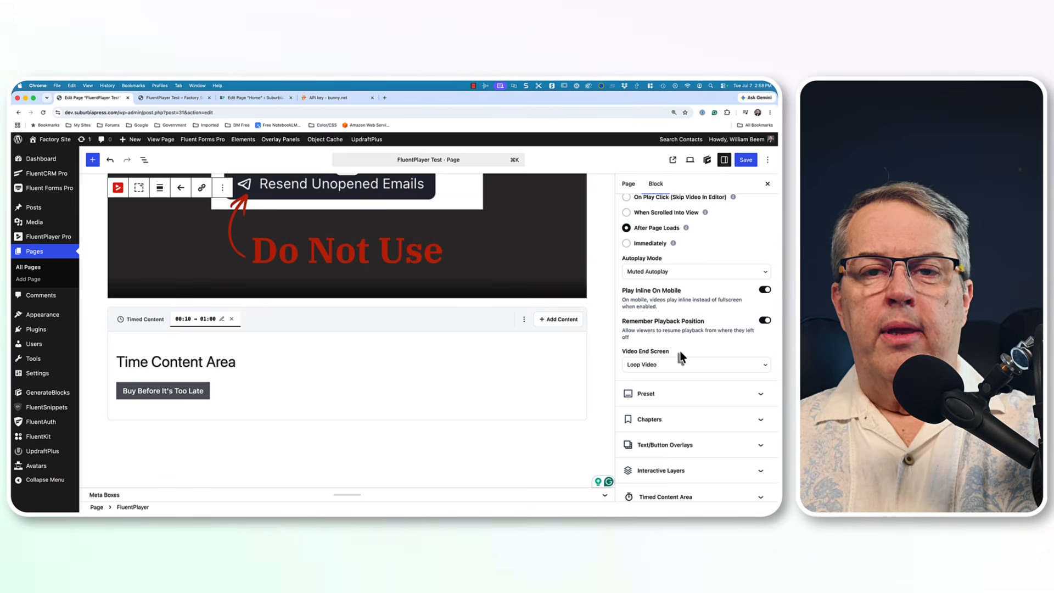
pyautogui.scroll(-4, 679, 353)
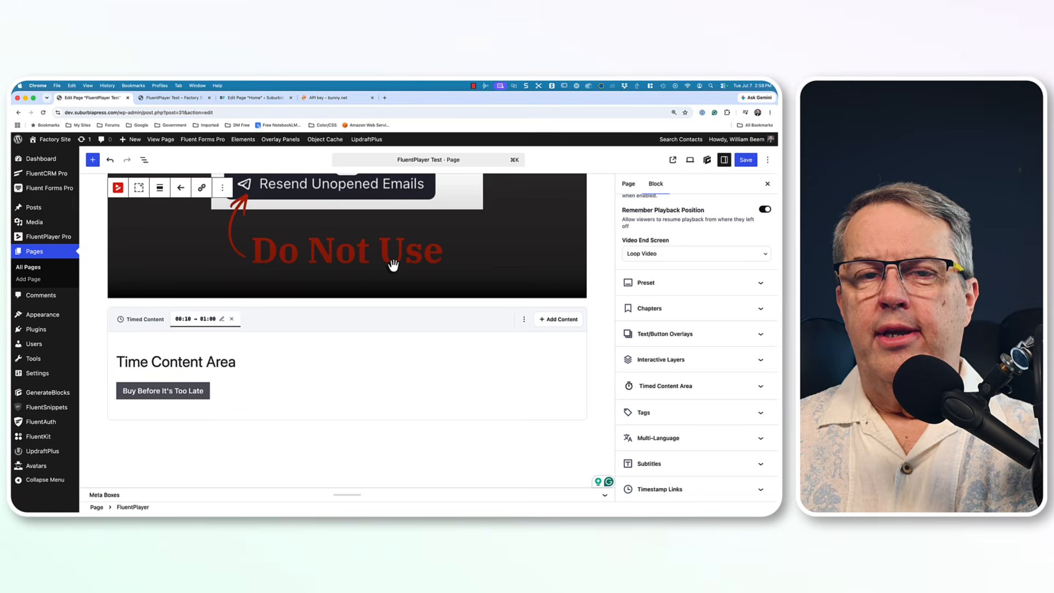
pyautogui.scroll(2, 393, 265)
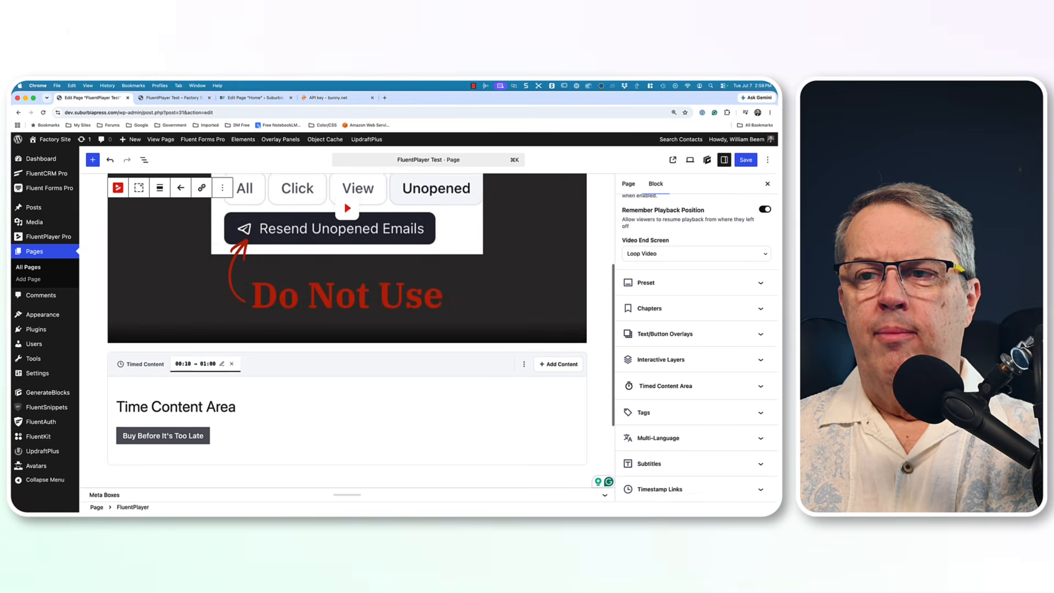
pyautogui.scroll(1, 347, 330)
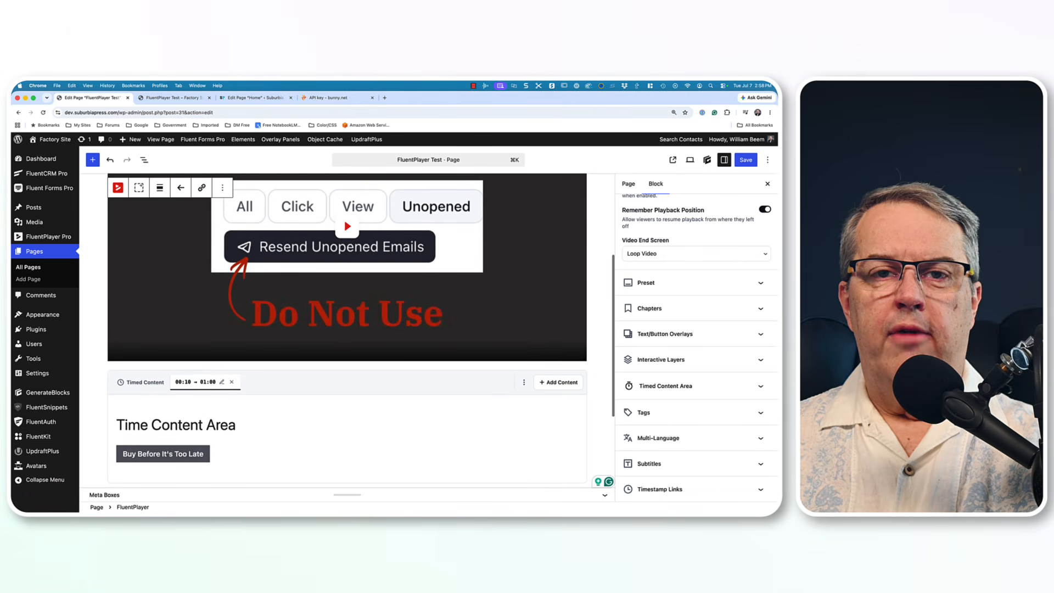
pyautogui.scroll(-2, 348, 274)
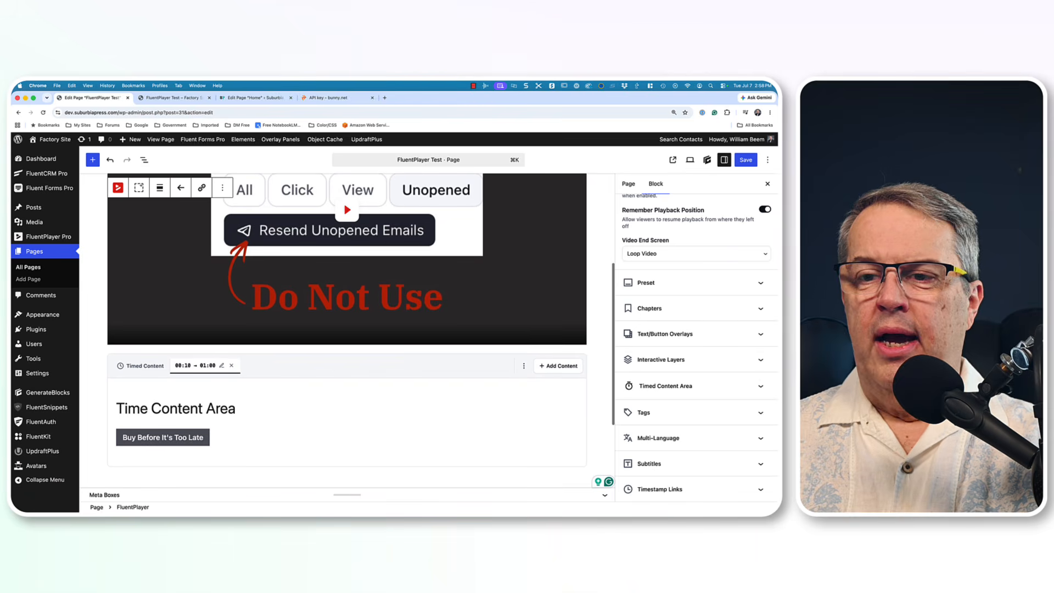
pyautogui.scroll(-1, 350, 362)
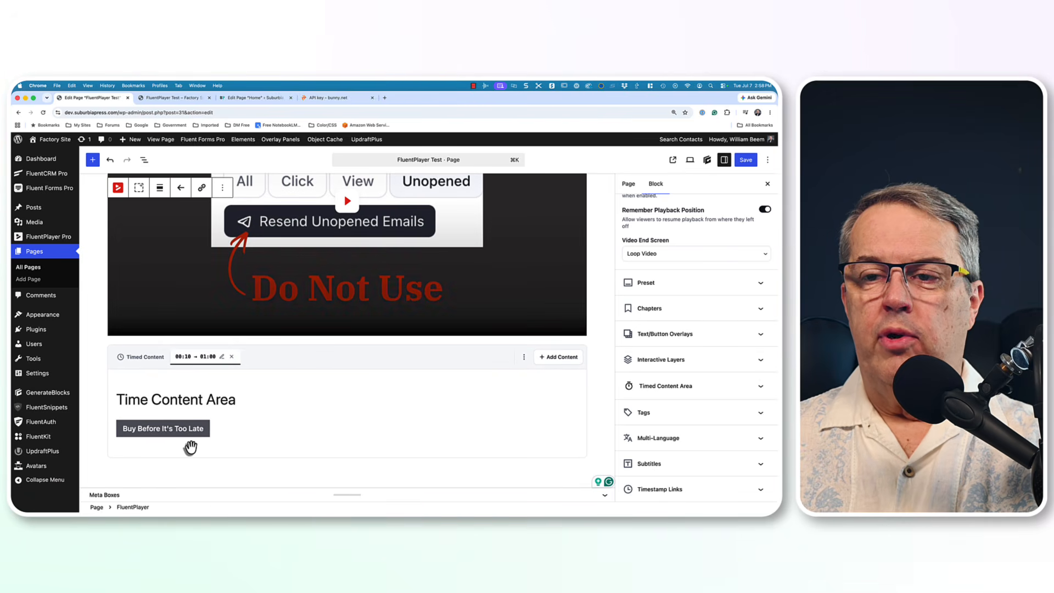
pyautogui.click(558, 357)
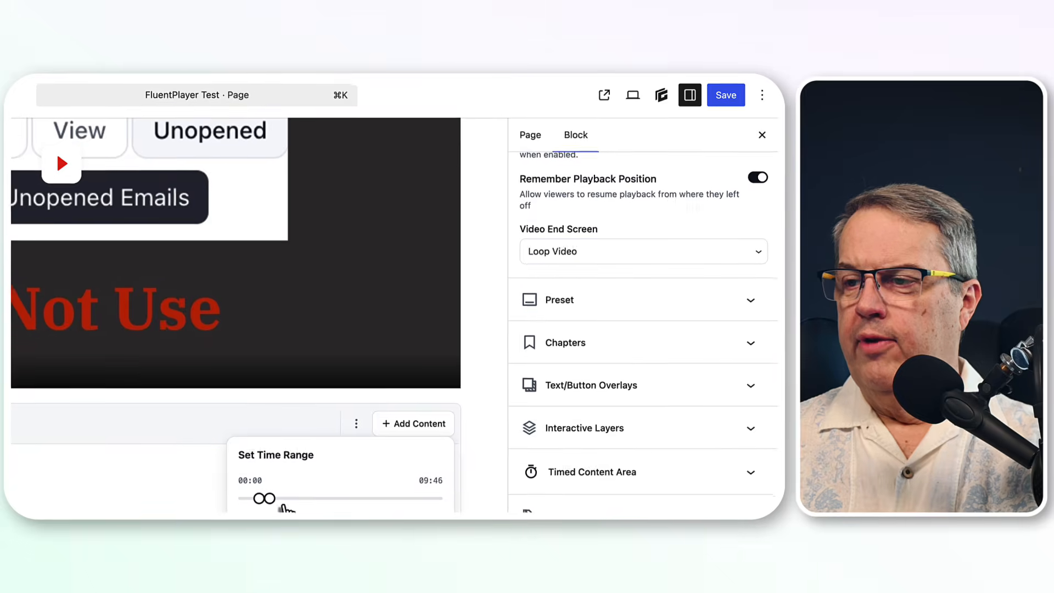
pyautogui.moveTo(268, 501); pyautogui.dragTo(271, 501)
pyautogui.moveTo(426, 336); pyautogui.dragTo(573, 338)
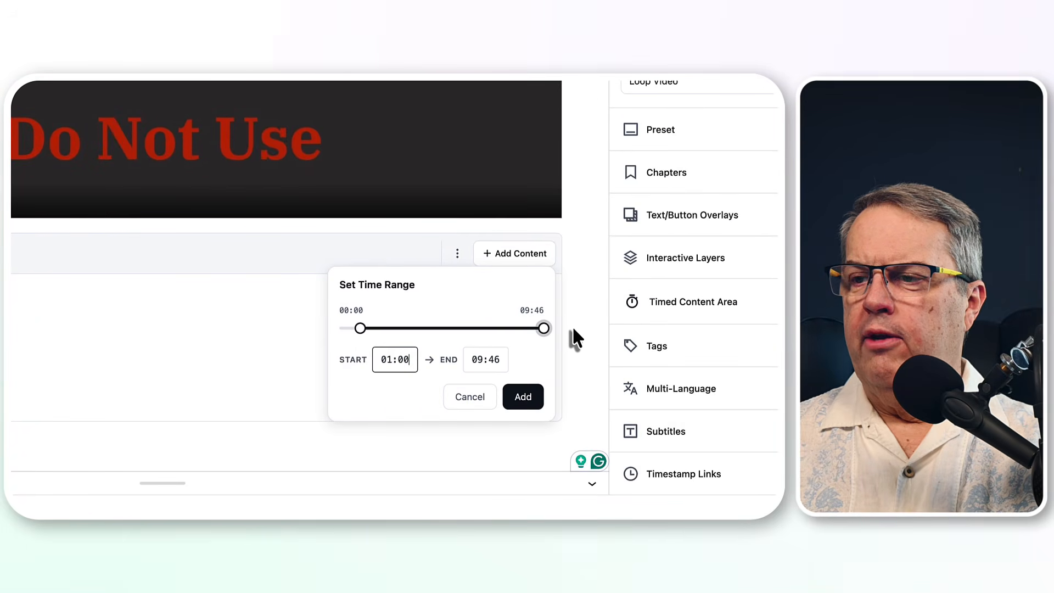
pyautogui.moveTo(543, 328)
pyautogui.mouseDown()
pyautogui.moveTo(516, 329)
pyautogui.moveTo(546, 332)
pyautogui.moveTo(534, 329)
pyautogui.mouseUp()
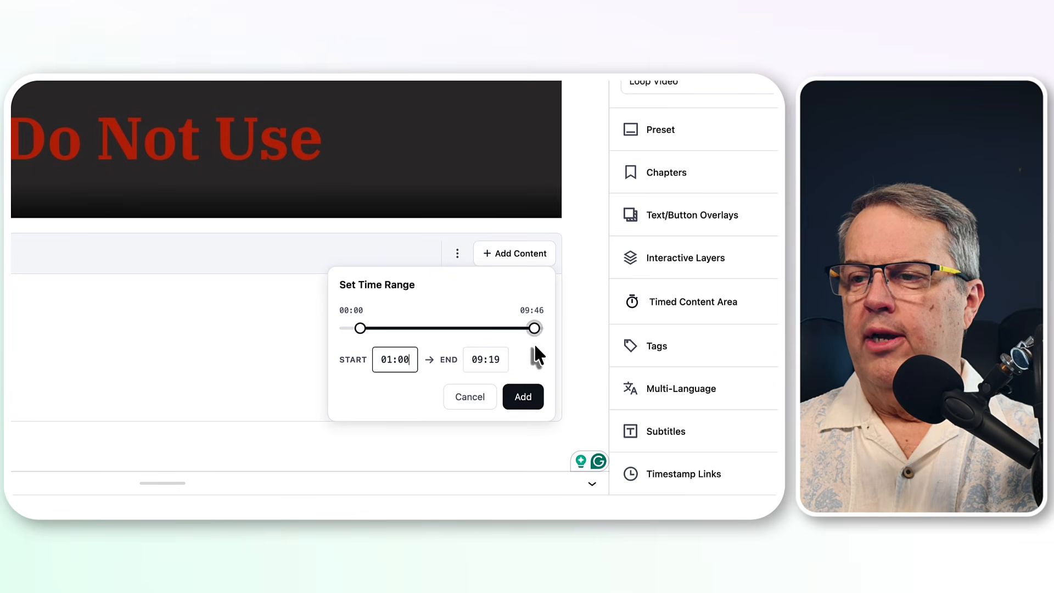
pyautogui.click(469, 400)
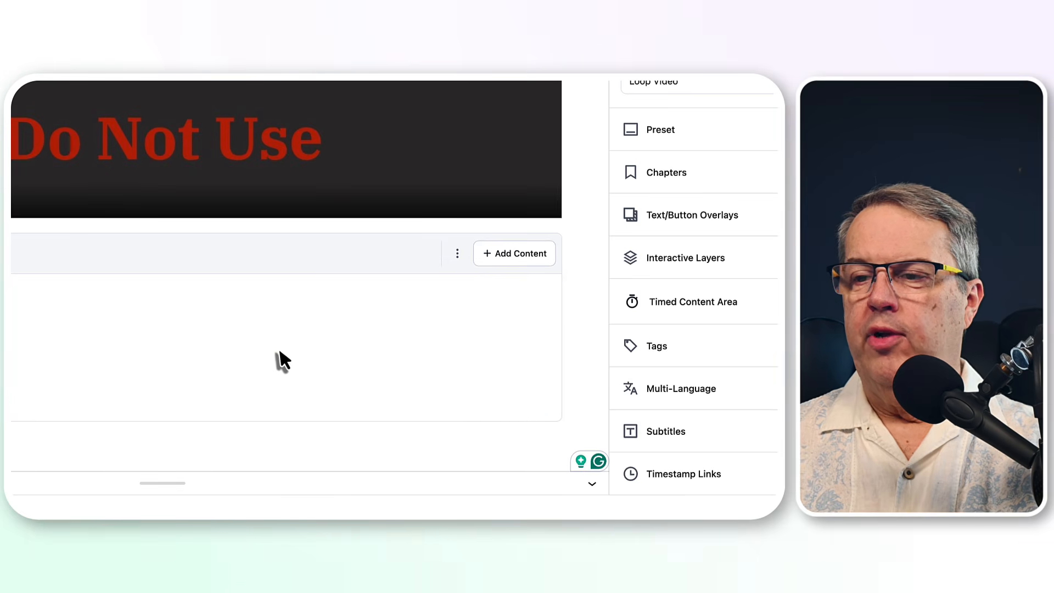
pyautogui.moveTo(278, 351)
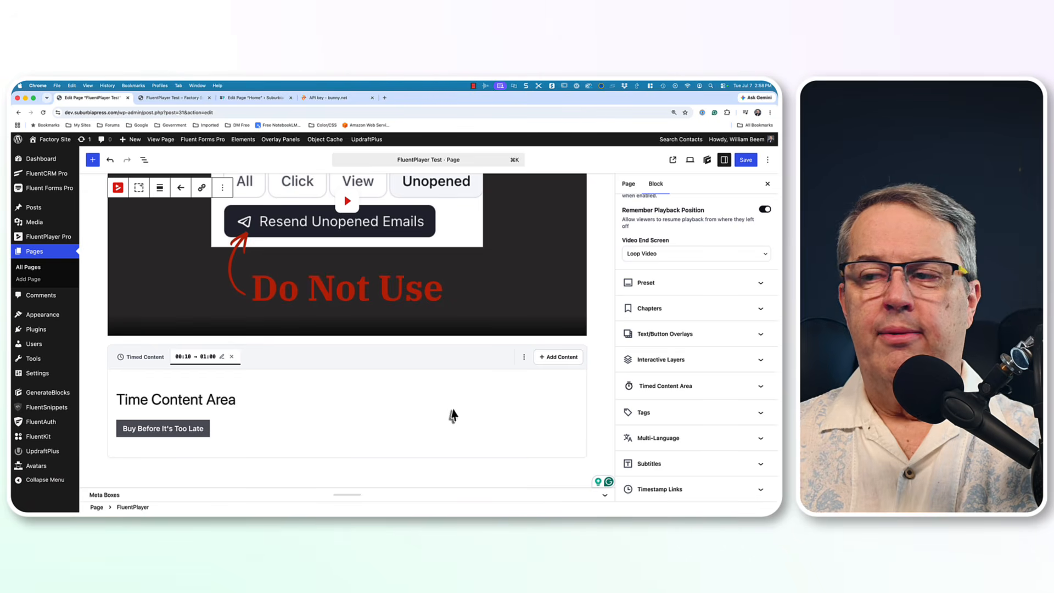
# - Examine the video block's tags setting without adding a tag
pyautogui.scroll(-2, 713, 341)
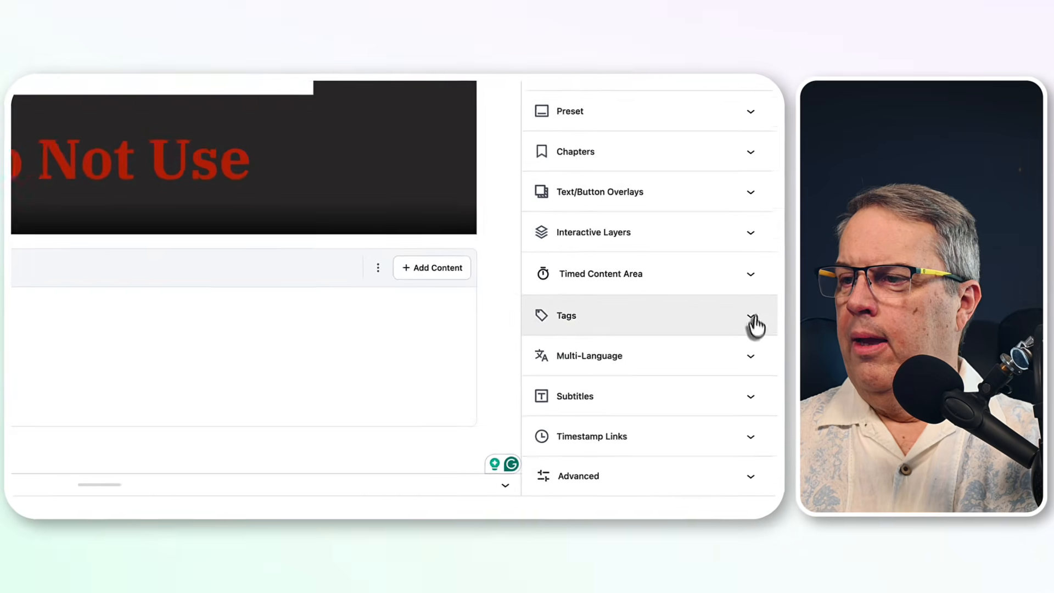
pyautogui.click(755, 324)
pyautogui.click(625, 374)
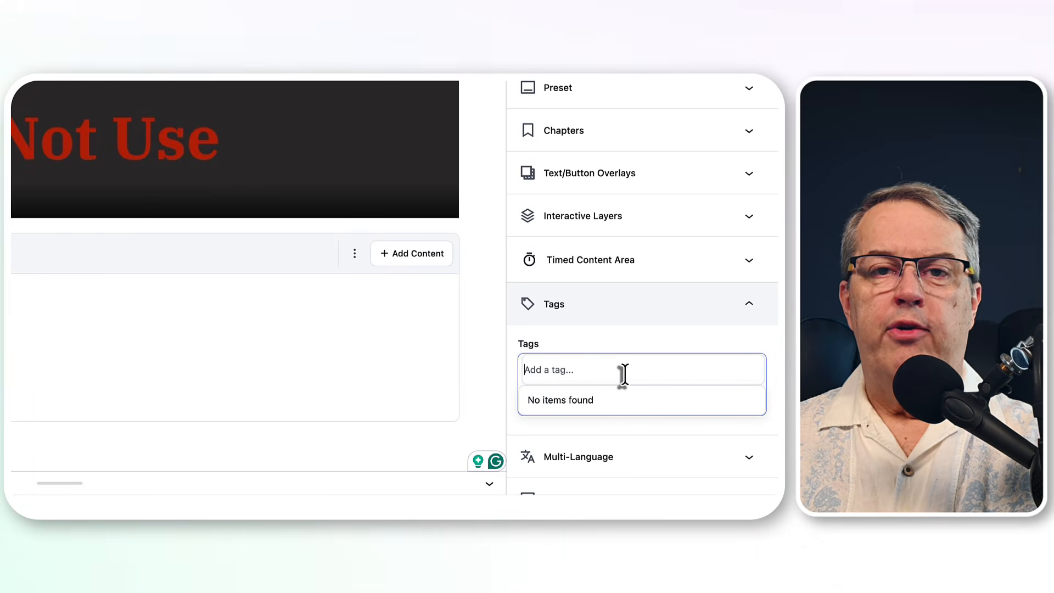
pyautogui.click(750, 305)
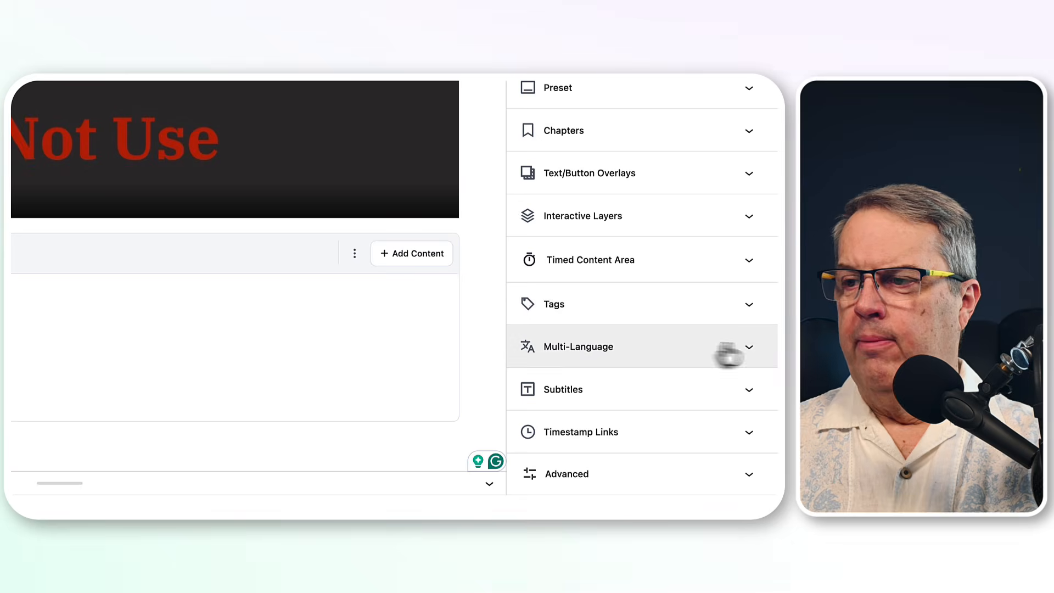
# - Enable multi-language for the video and review the primary language choices, keeping English
pyautogui.click(751, 348)
pyautogui.scroll(-2, 718, 330)
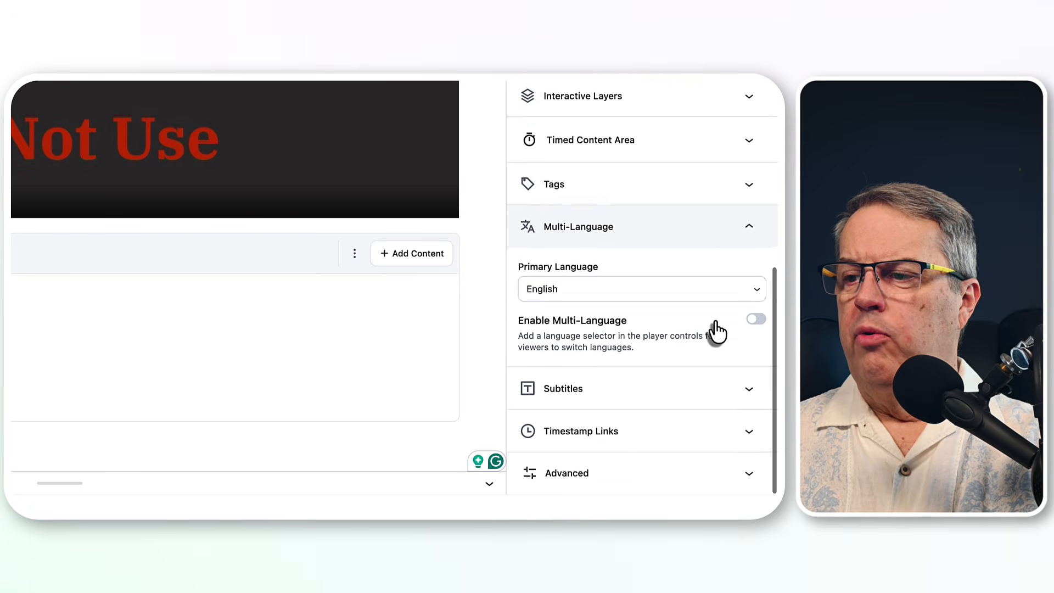
pyautogui.click(759, 323)
pyautogui.click(712, 300)
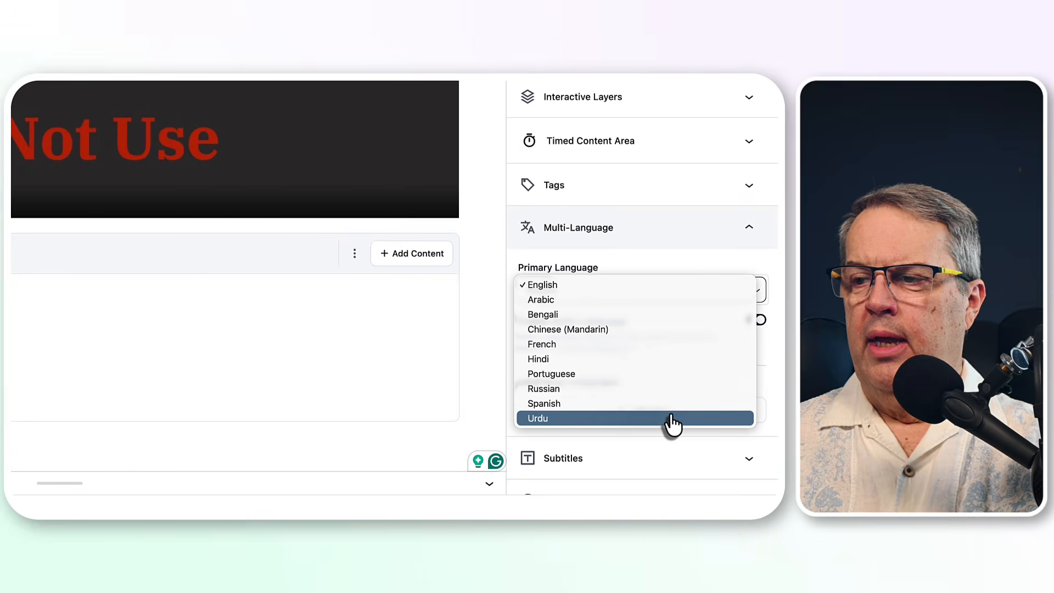
pyautogui.click(688, 261)
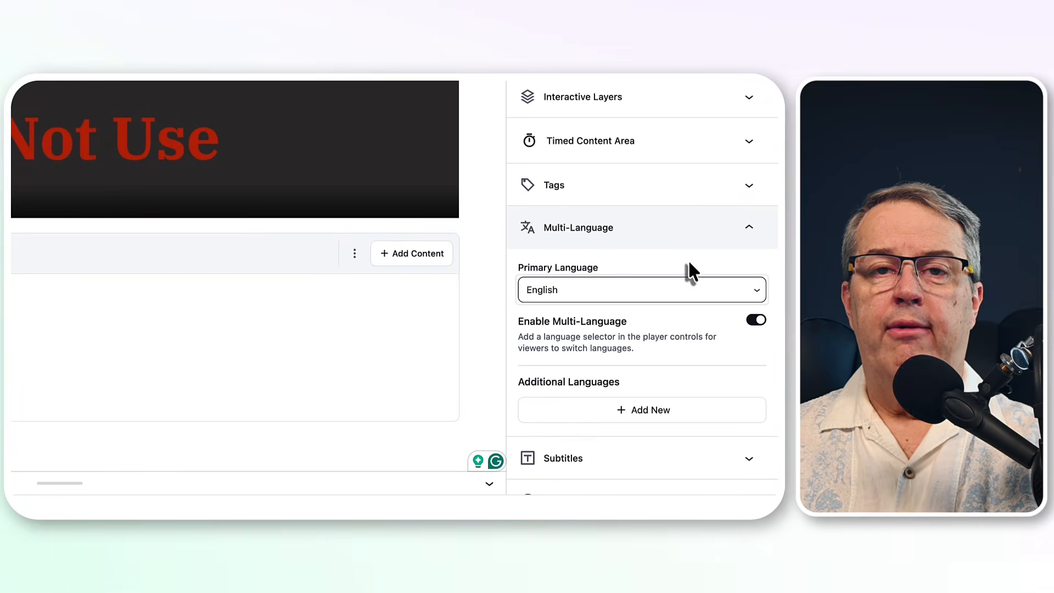
pyautogui.click(693, 295)
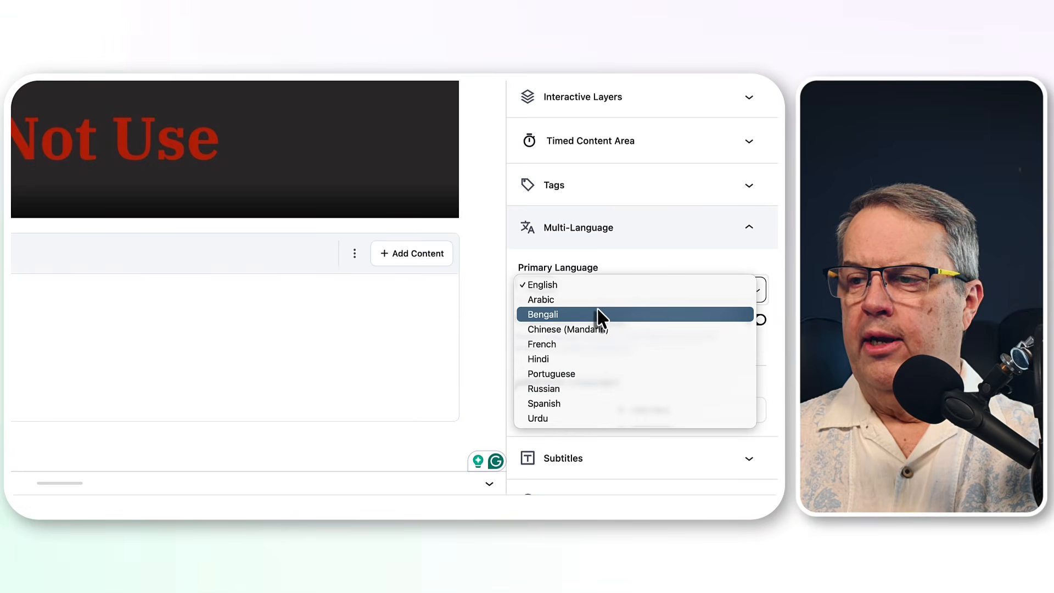
pyautogui.click(681, 285)
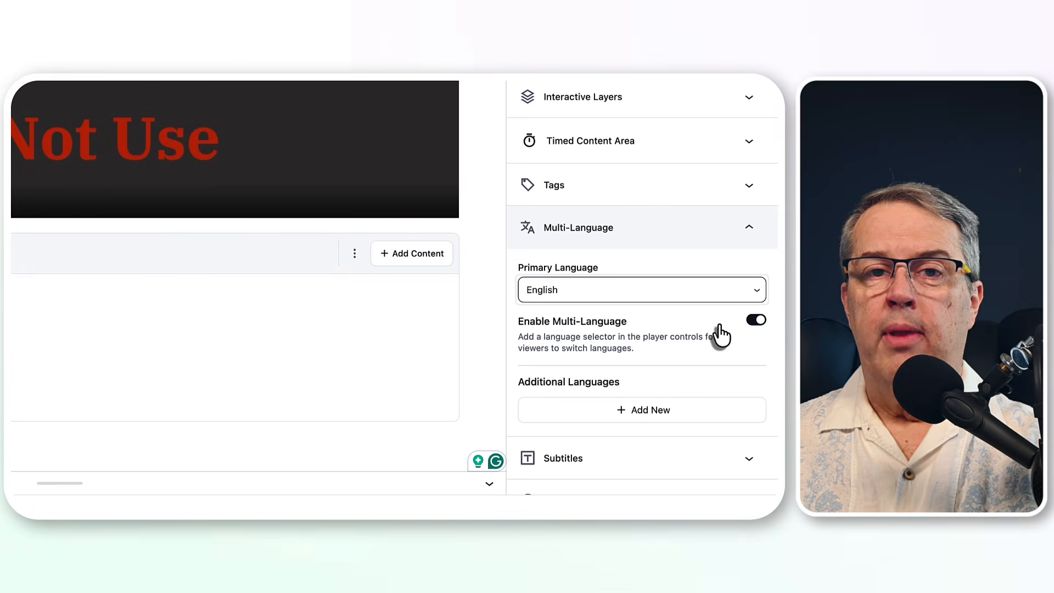
pyautogui.click(758, 325)
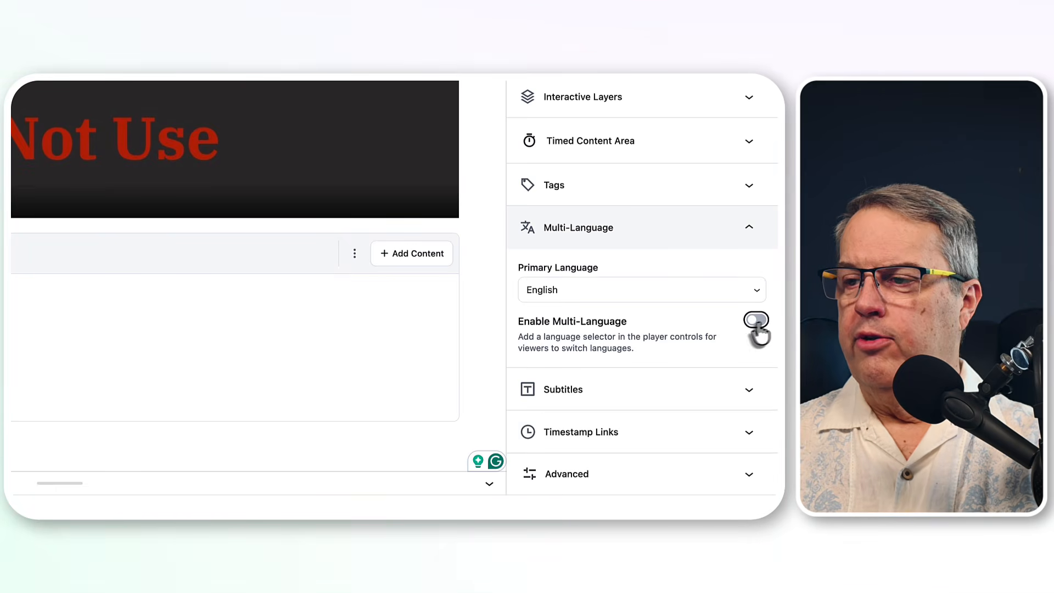
pyautogui.click(757, 325)
# - Review the language and video fields for an additional language, and discard the entry
pyautogui.scroll(-2, 683, 362)
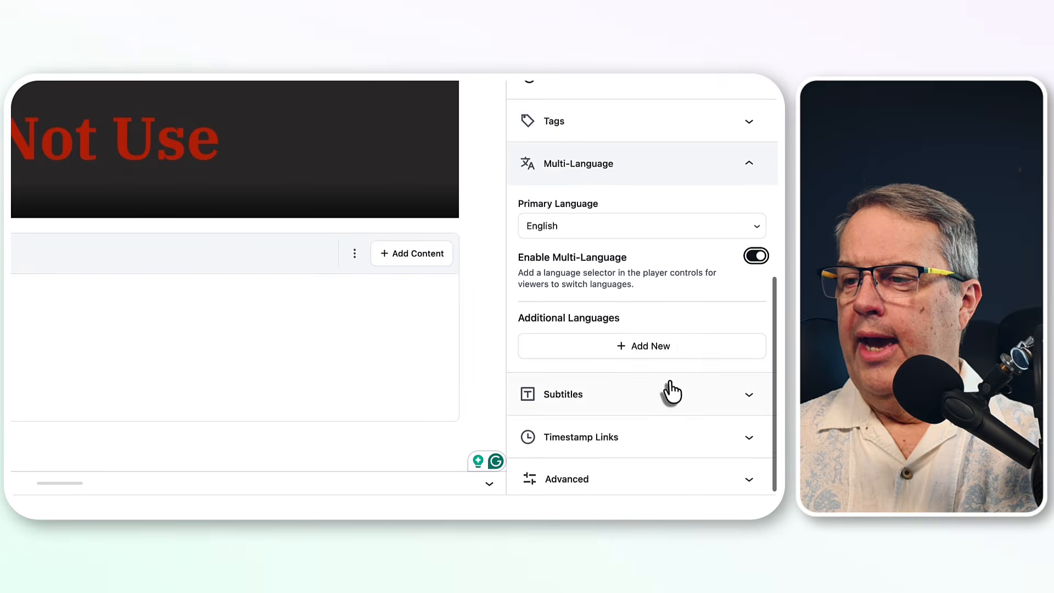
pyautogui.click(641, 345)
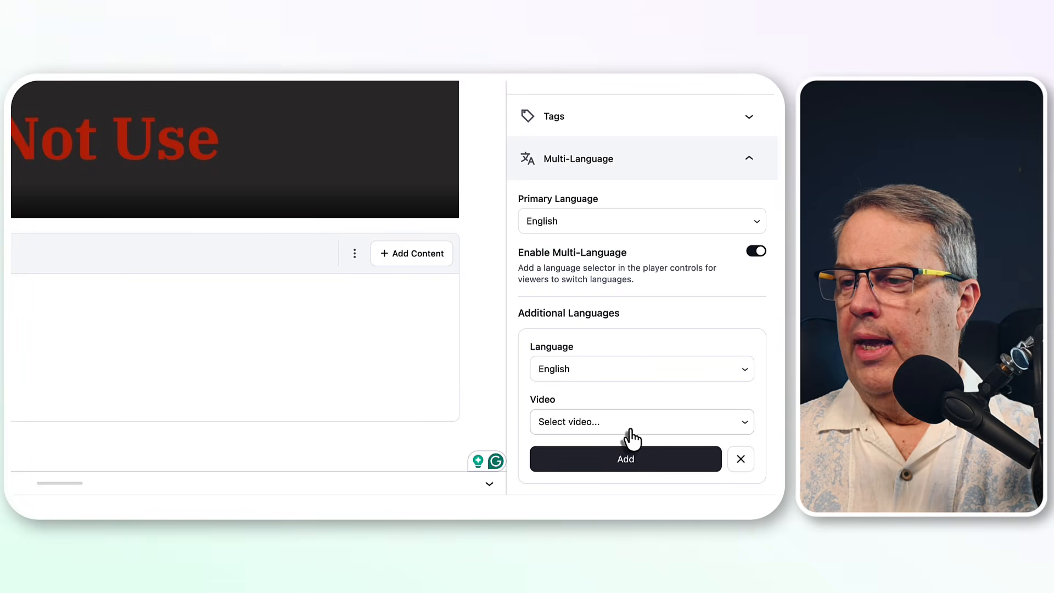
pyautogui.click(741, 459)
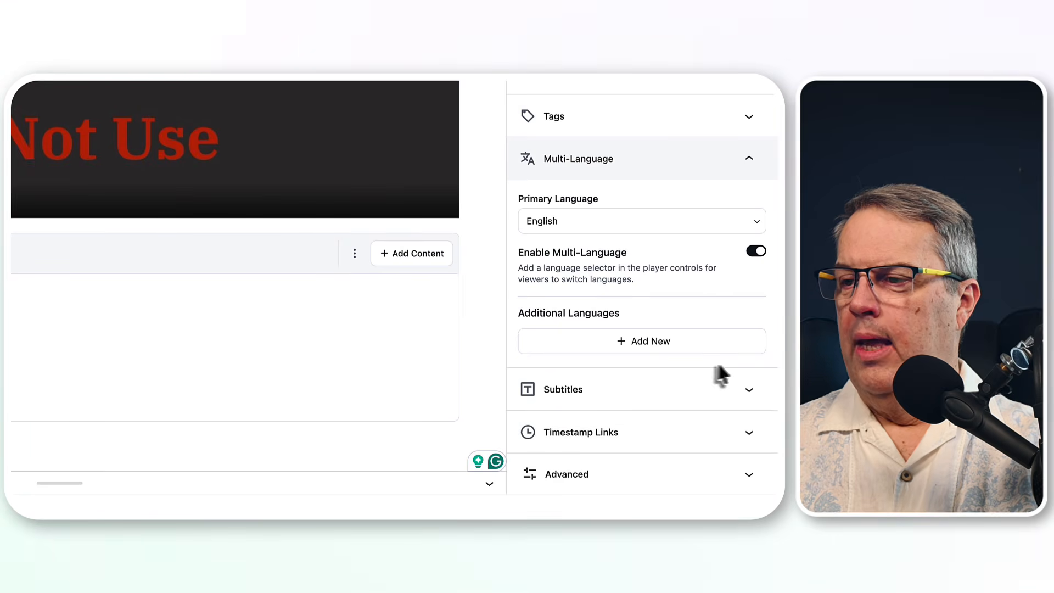
# - Examine the video's subtitle and hover preview options and its timestamp link shortcode
pyautogui.click(745, 390)
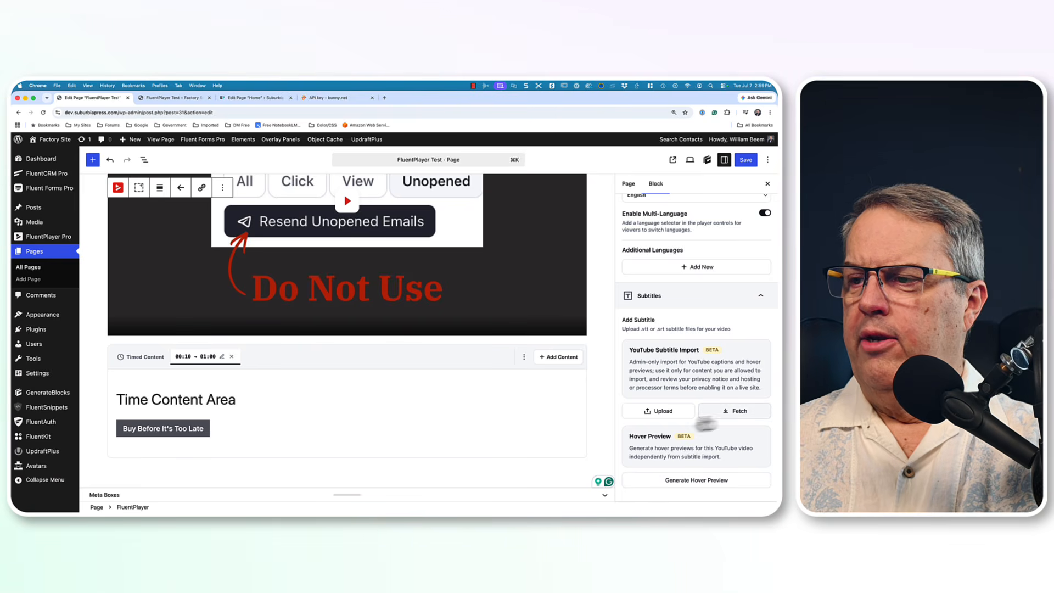
pyautogui.scroll(-2, 684, 423)
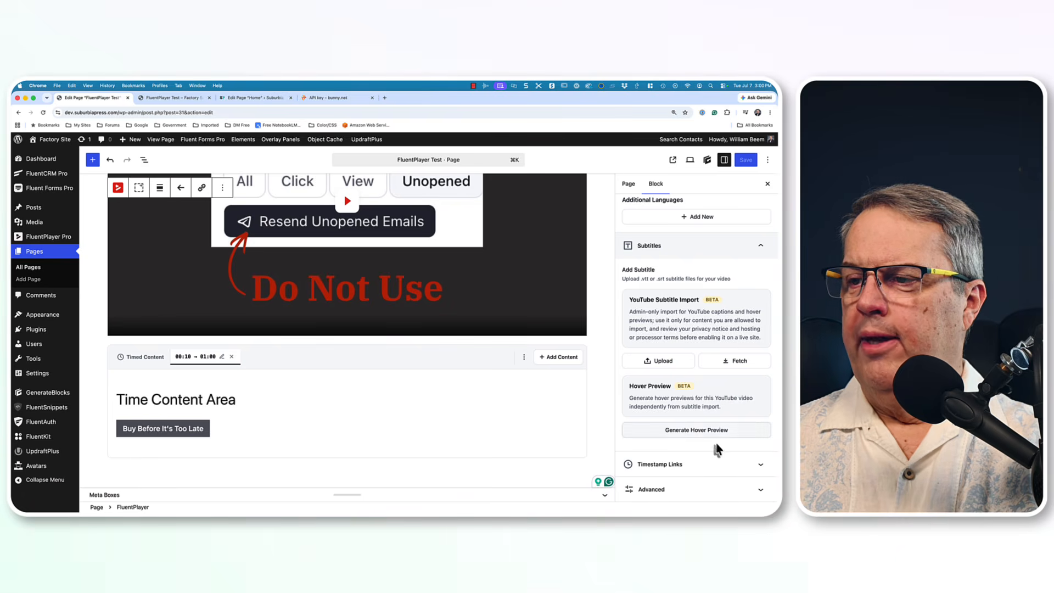
pyautogui.click(717, 464)
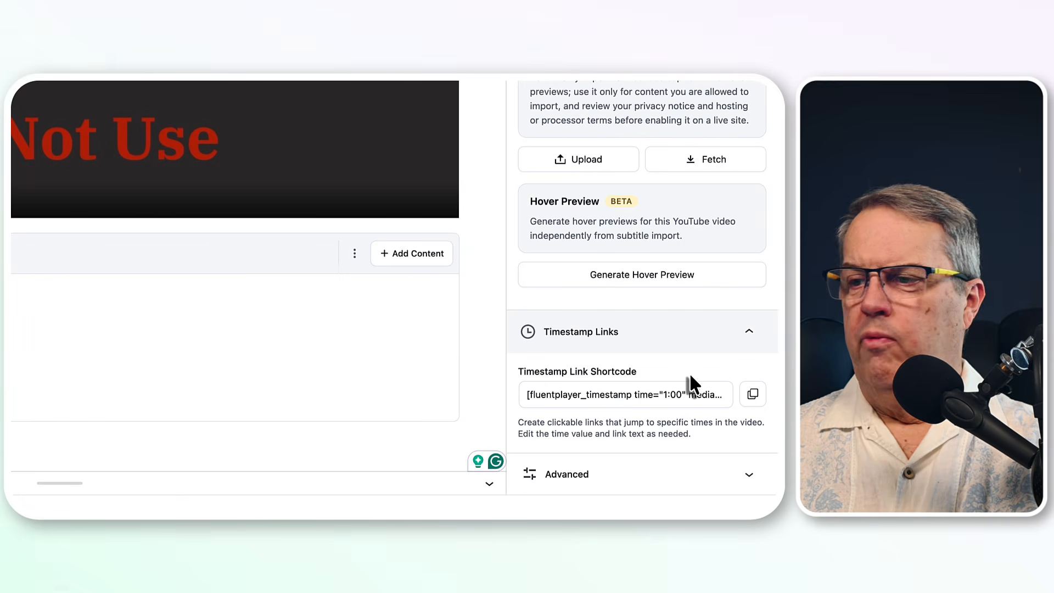
# - Review the block's advanced display condition choices and the category options for a new condition, and leave without creating one
pyautogui.click(748, 475)
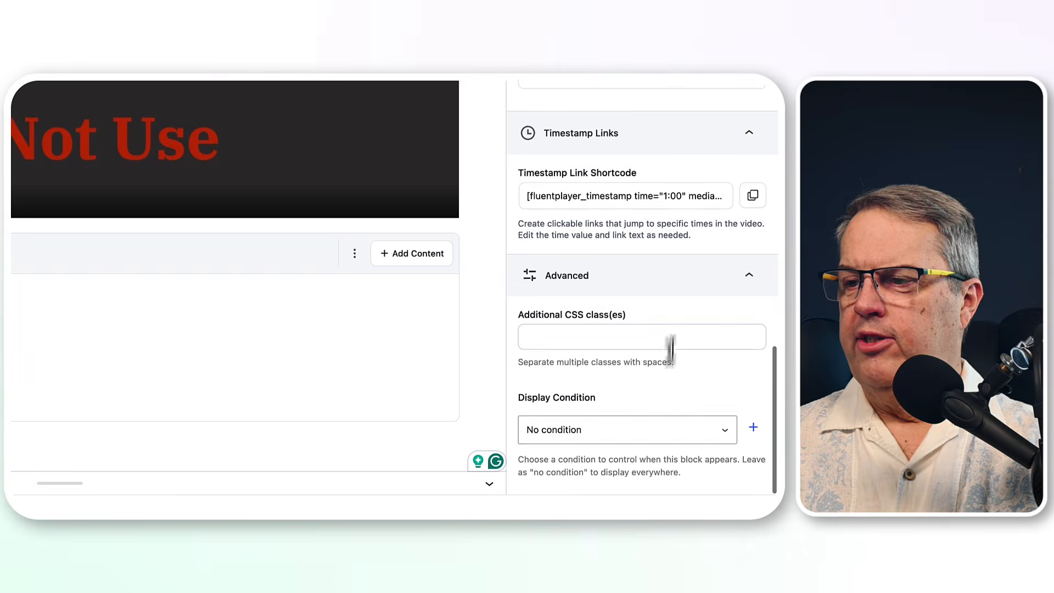
pyautogui.click(693, 442)
pyautogui.click(698, 384)
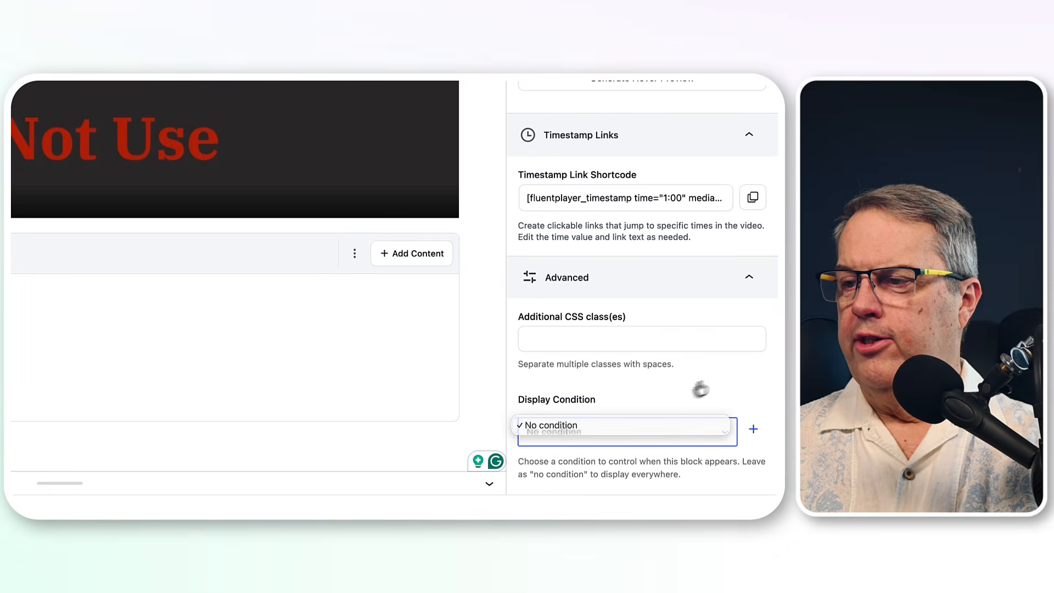
pyautogui.click(754, 428)
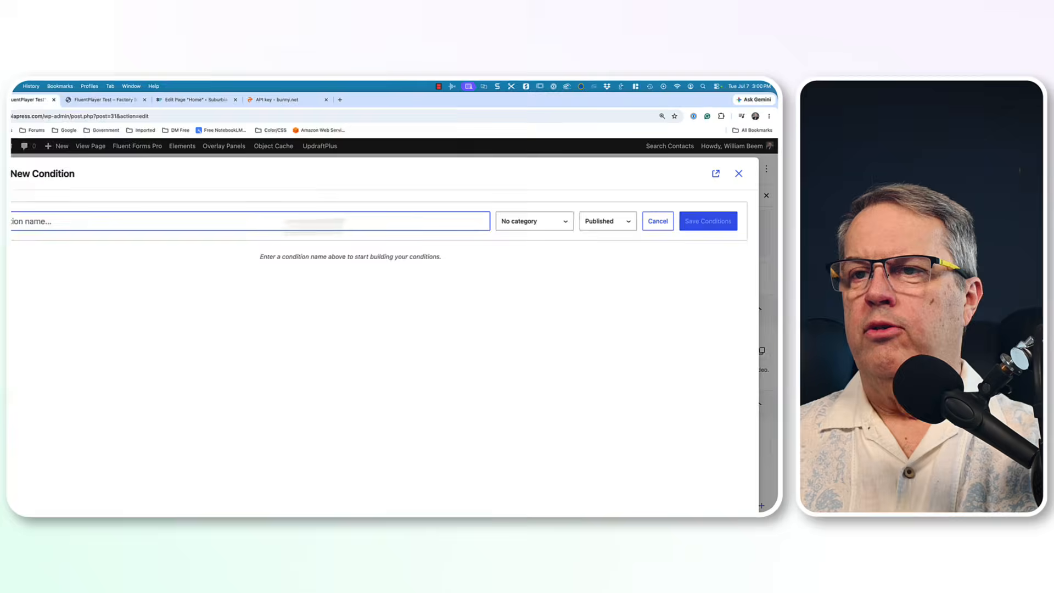
pyautogui.click(534, 224)
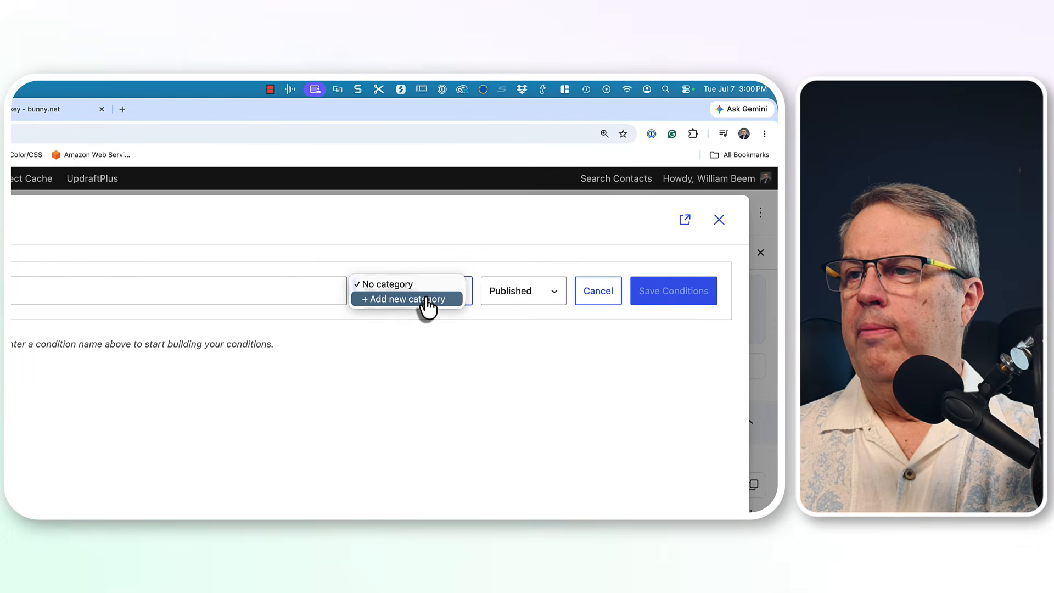
pyautogui.click(452, 397)
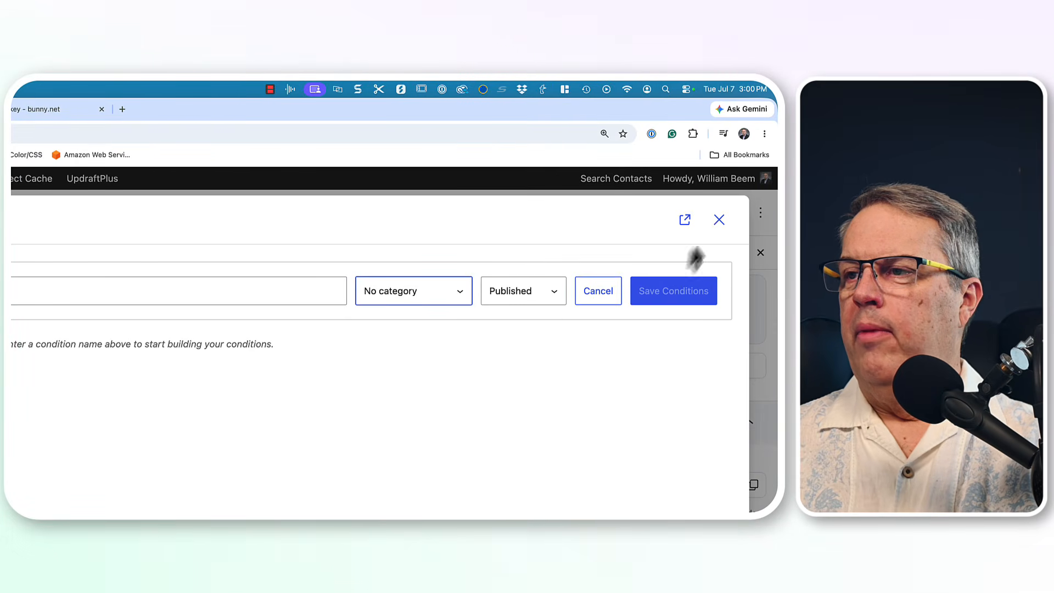
pyautogui.click(719, 220)
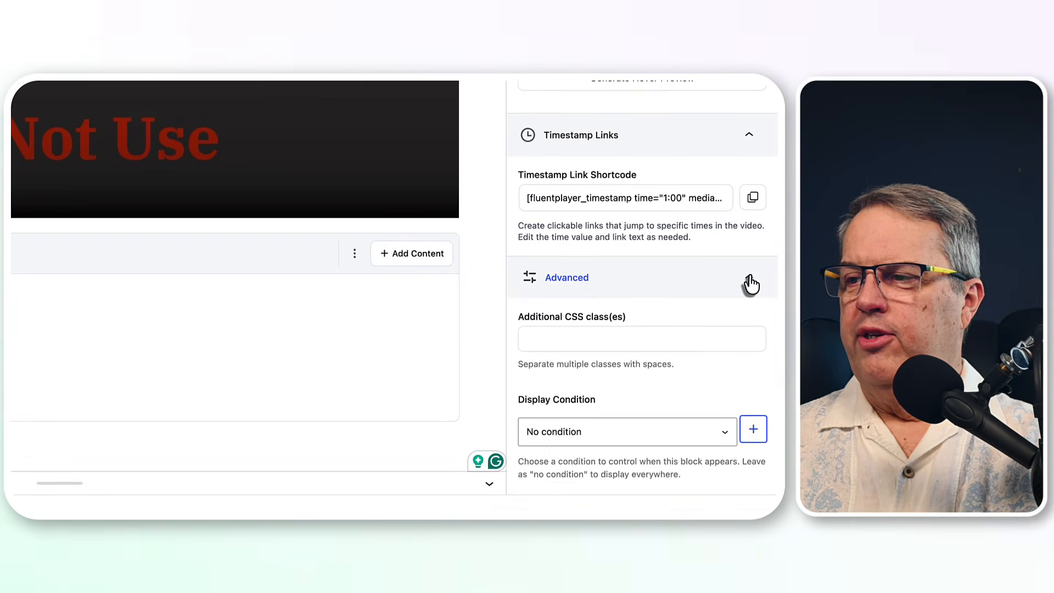
# - Collapse the video block's advanced settings and save the FluentPlayer Test page
pyautogui.click(748, 278)
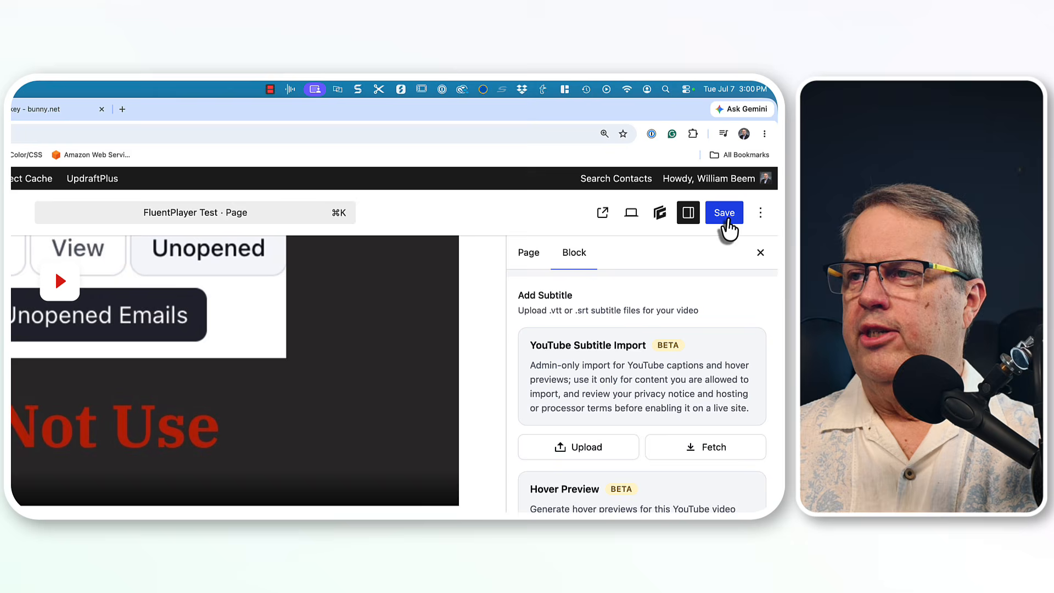
pyautogui.click(725, 220)
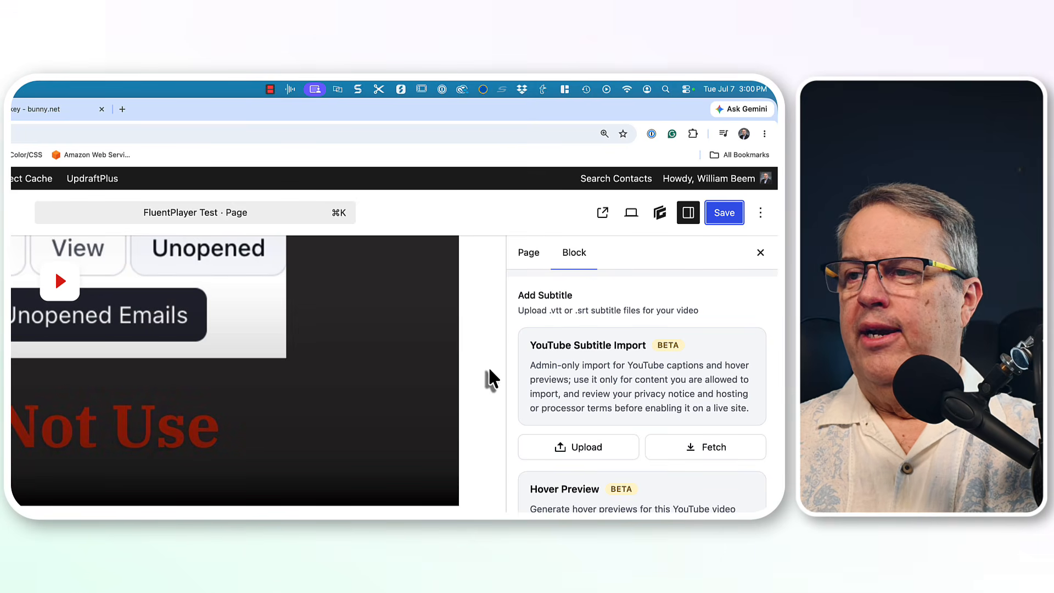
pyautogui.scroll(-10, 592, 373)
pyautogui.scroll(10, 598, 379)
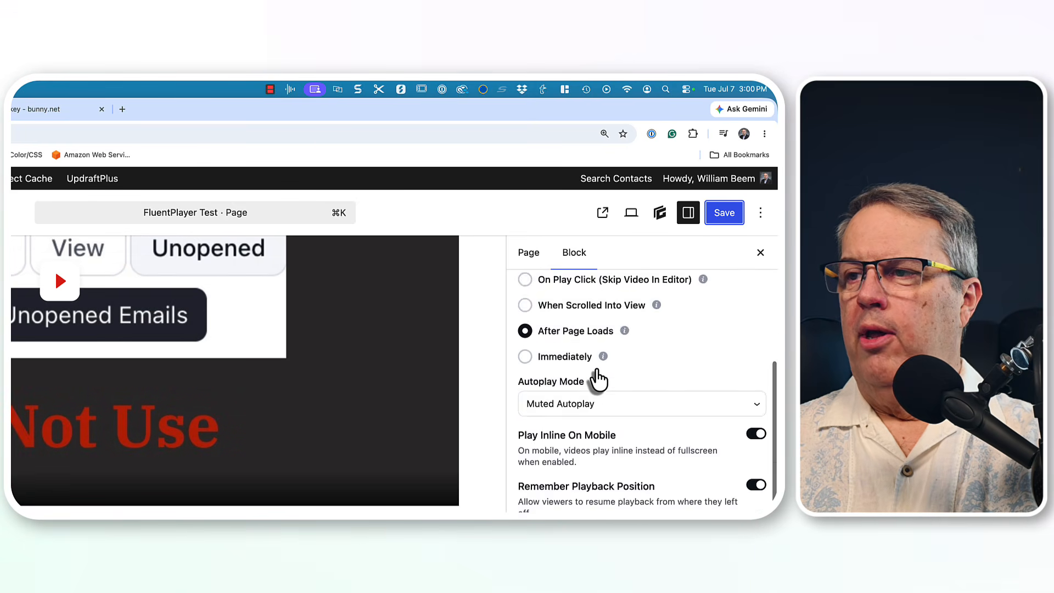
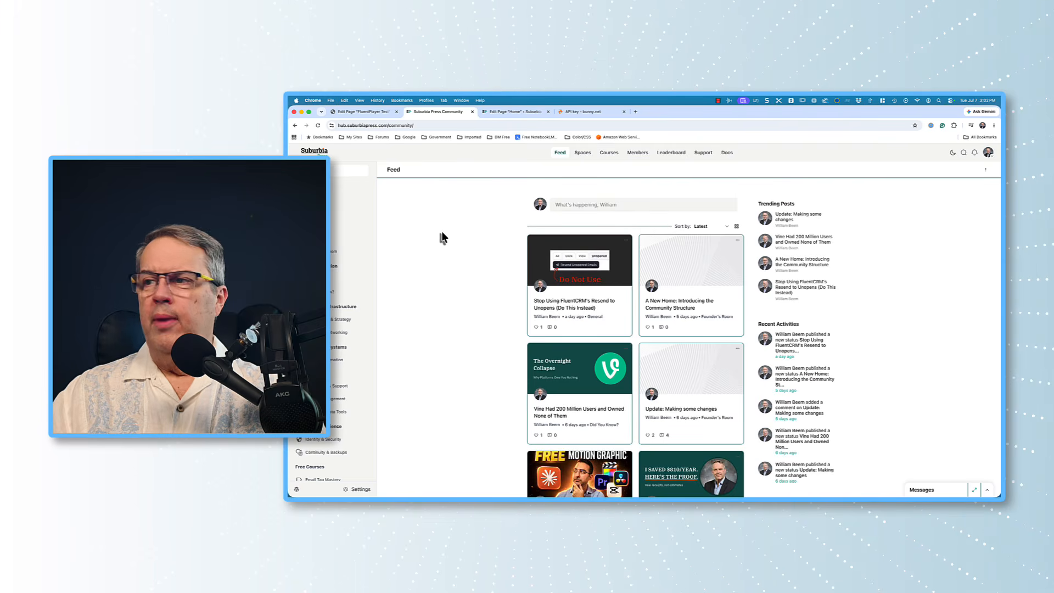
# - In the Suburbia Press Community feed, start a new post with the title "Title"
pyautogui.click(576, 205)
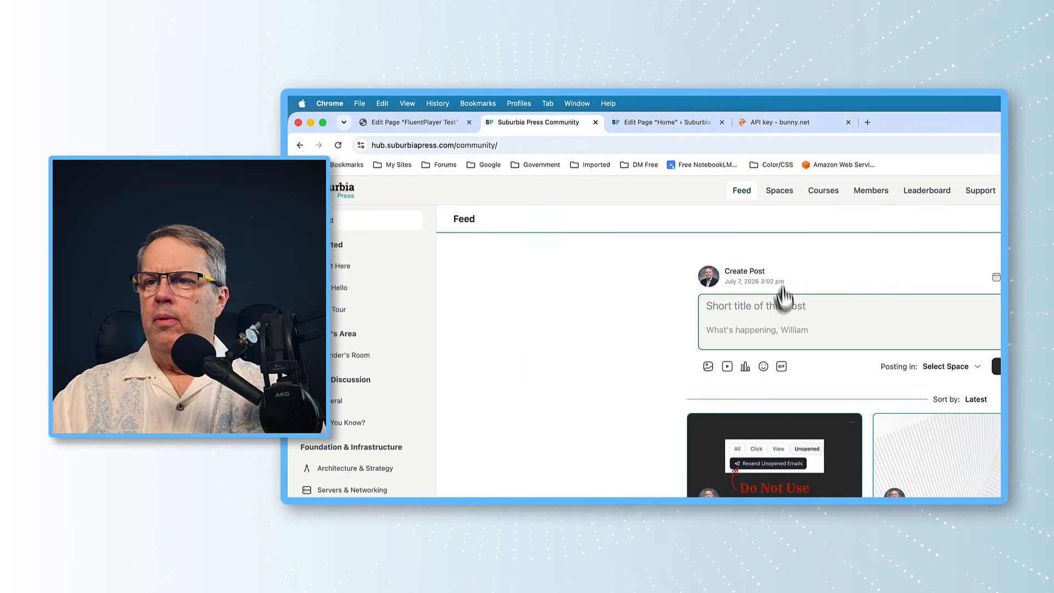
pyautogui.click(774, 305)
pyautogui.write('Title')
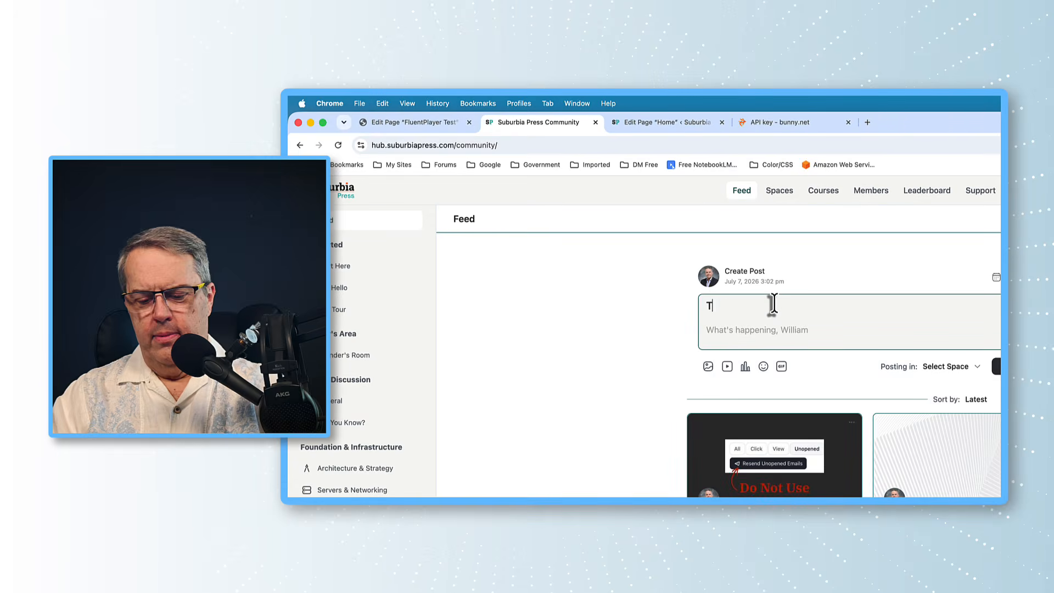
pyautogui.click(749, 330)
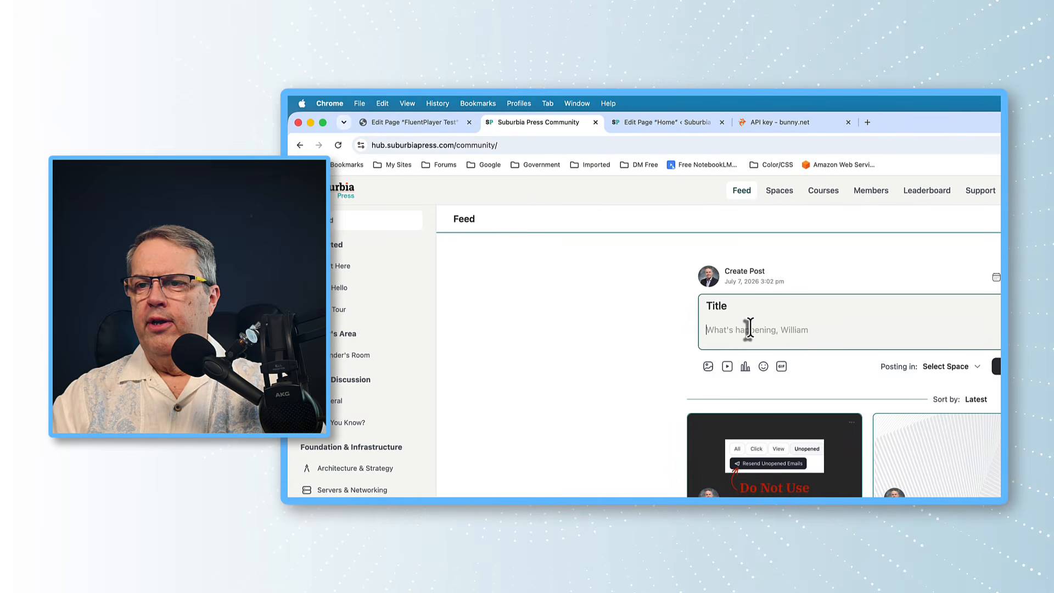
# - Open the post's video attachment options and choose to add a video from custom HTML code
pyautogui.click(726, 367)
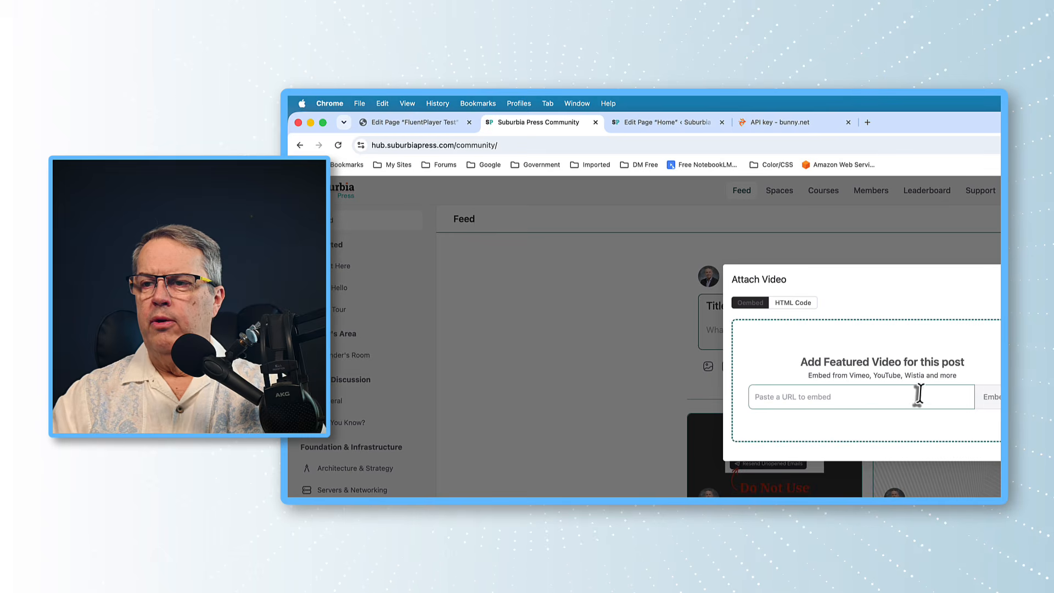
pyautogui.click(784, 312)
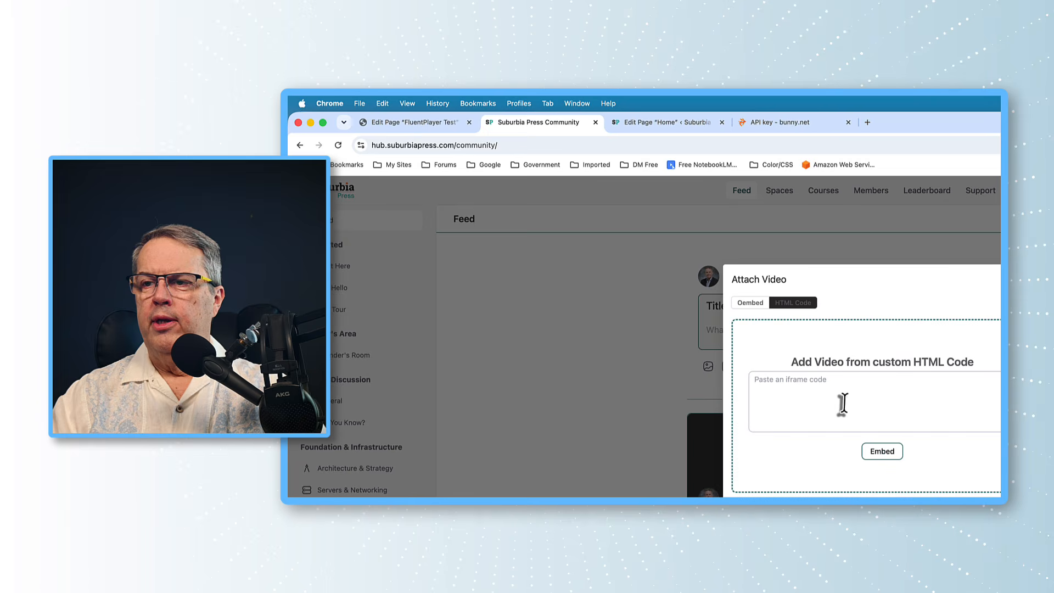
pyautogui.click(842, 403)
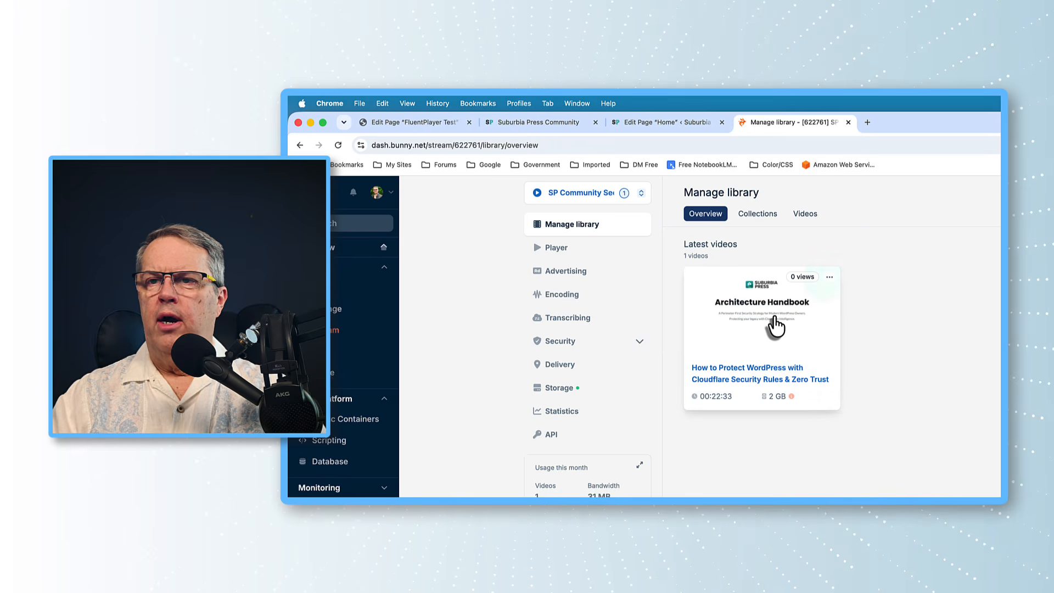
# - In the bunny.net library, copy the embed code of the "How to Protect WordPress with Cloudflare Security Rules & Zero Trust" video
pyautogui.click(775, 327)
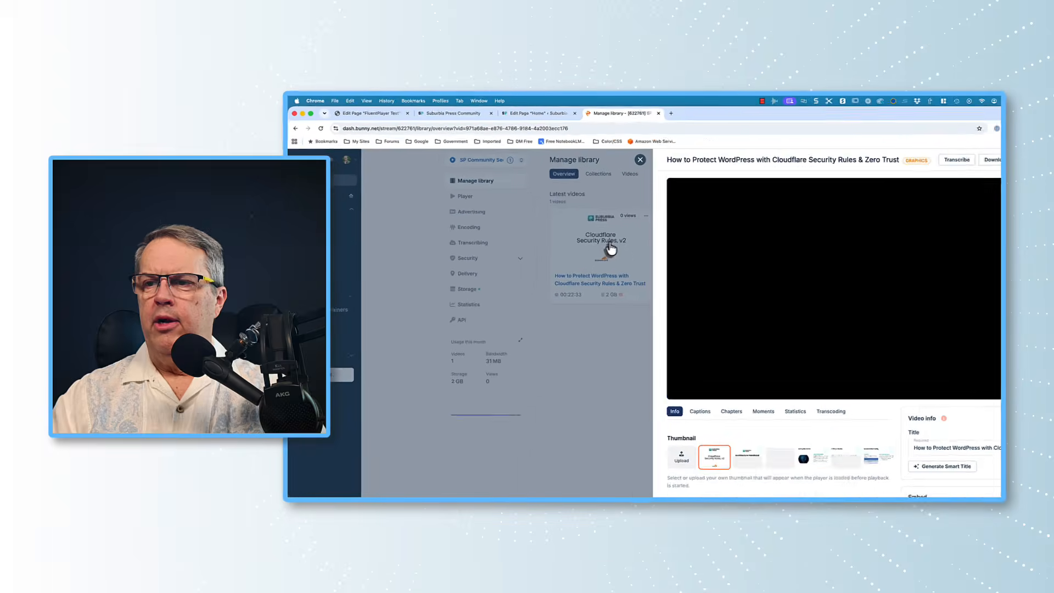
pyautogui.scroll(-3, 857, 354)
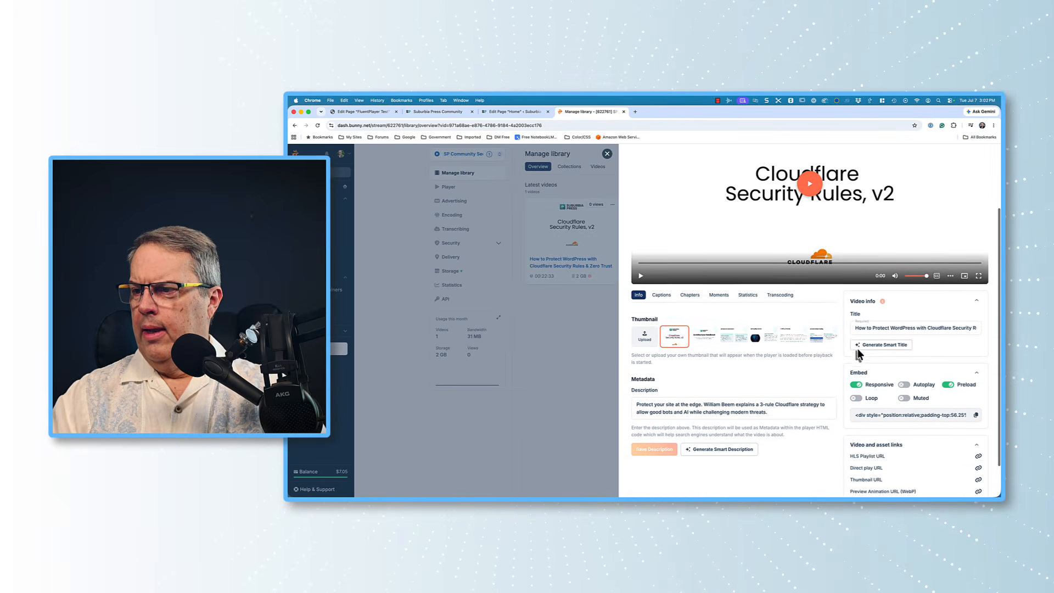
pyautogui.click(976, 412)
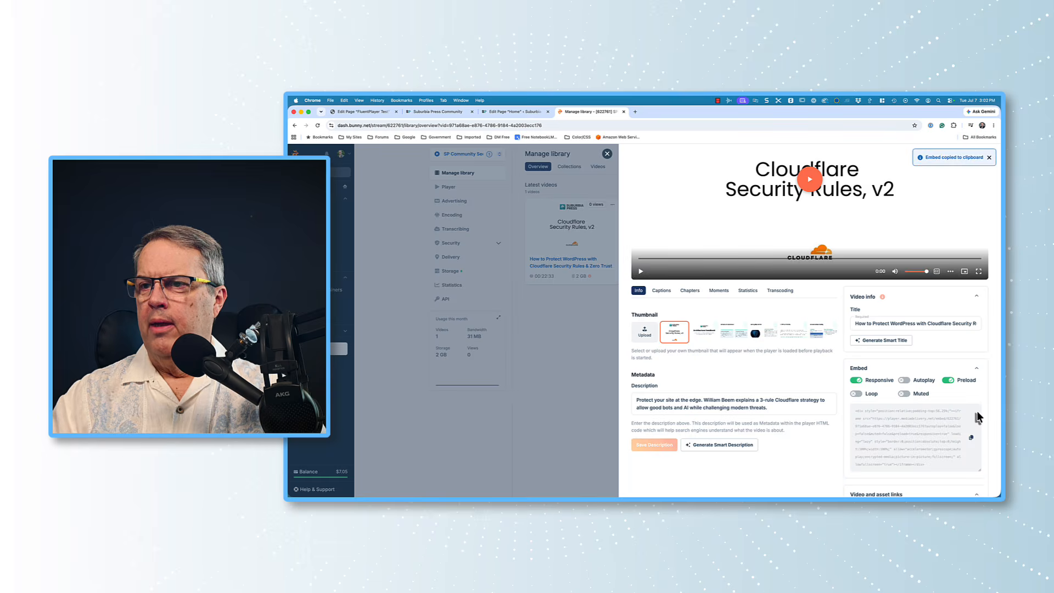
pyautogui.click(646, 305)
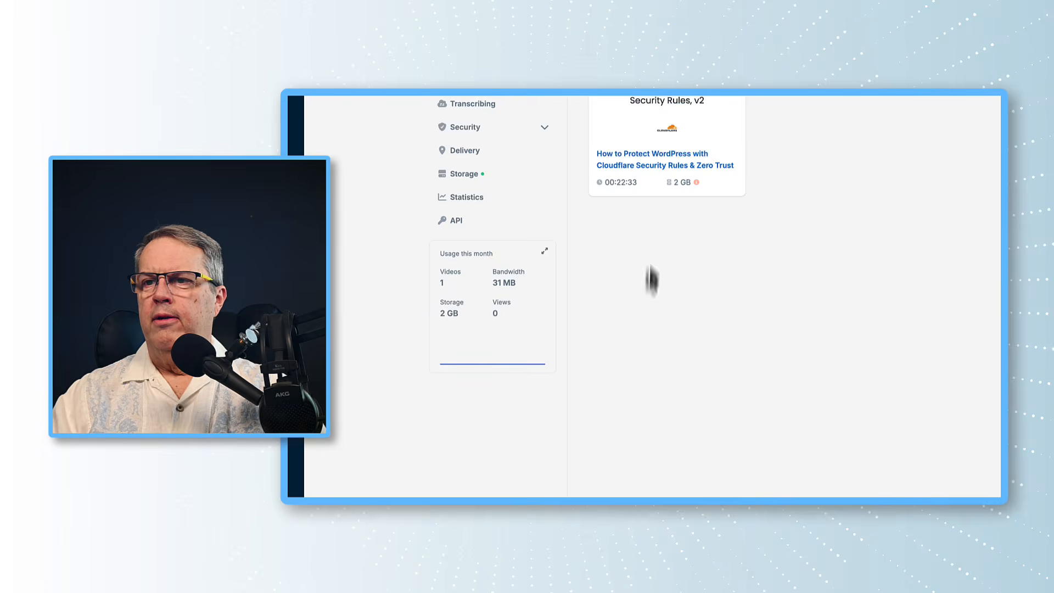
# - Return to the community post and paste the copied embed code as the video's custom HTML code
pyautogui.click(505, 115)
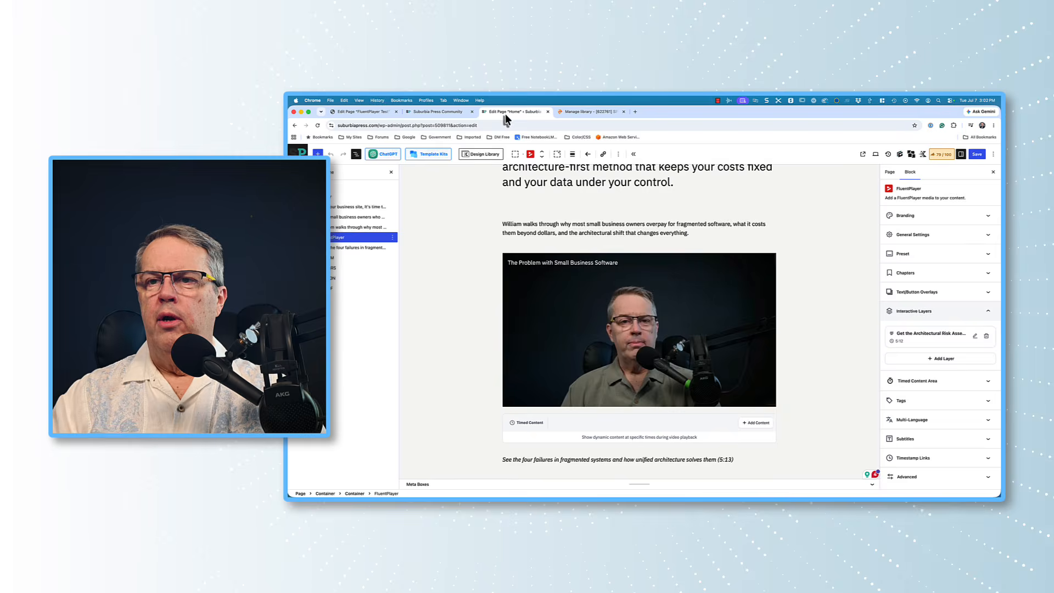
pyautogui.click(452, 115)
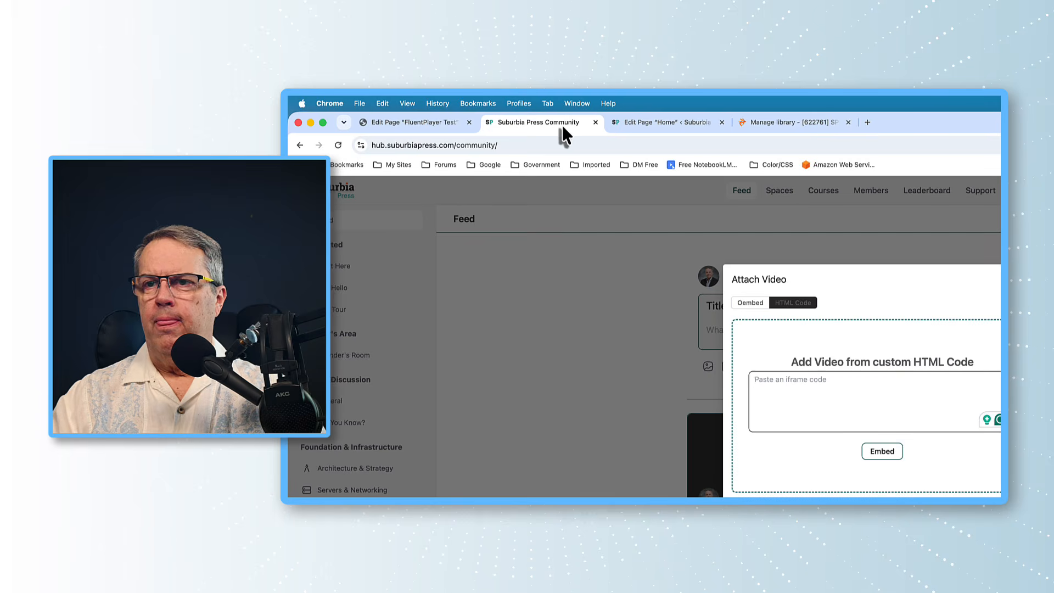
pyautogui.click(822, 385)
pyautogui.press('super+v')
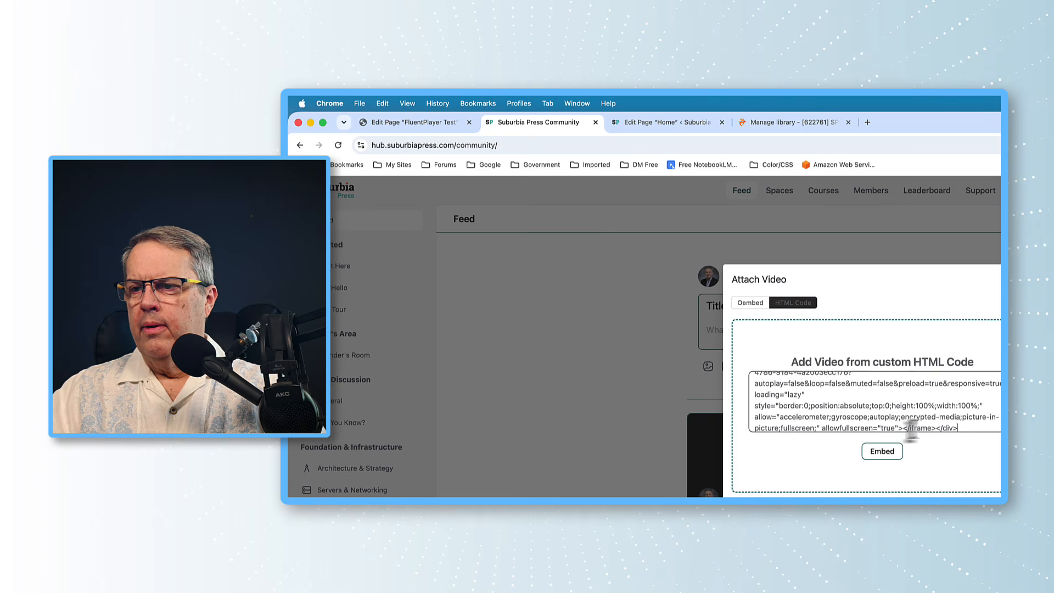
# - Remove the surrounding div tags from the pasted embed code, leaving only the iframe
pyautogui.moveTo(937, 429); pyautogui.dragTo(979, 428)
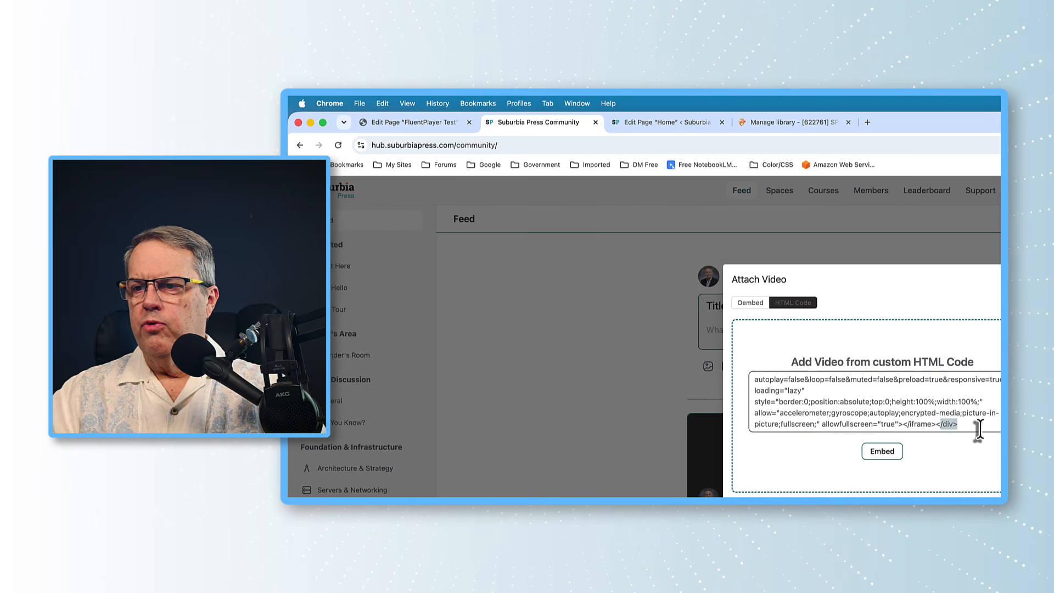
pyautogui.scroll(5, 937, 421)
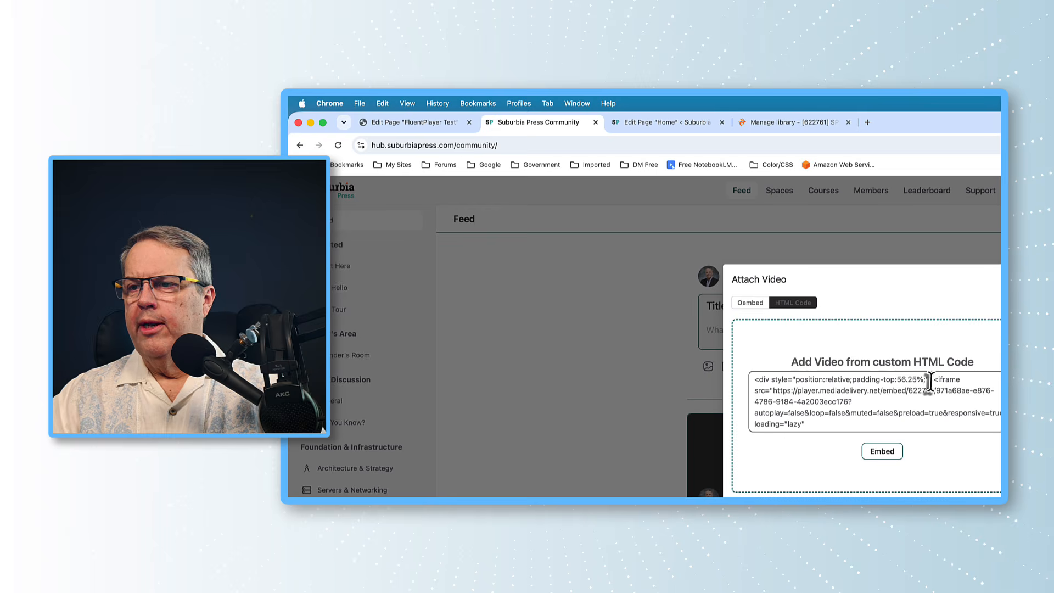
pyautogui.moveTo(931, 380); pyautogui.dragTo(713, 395)
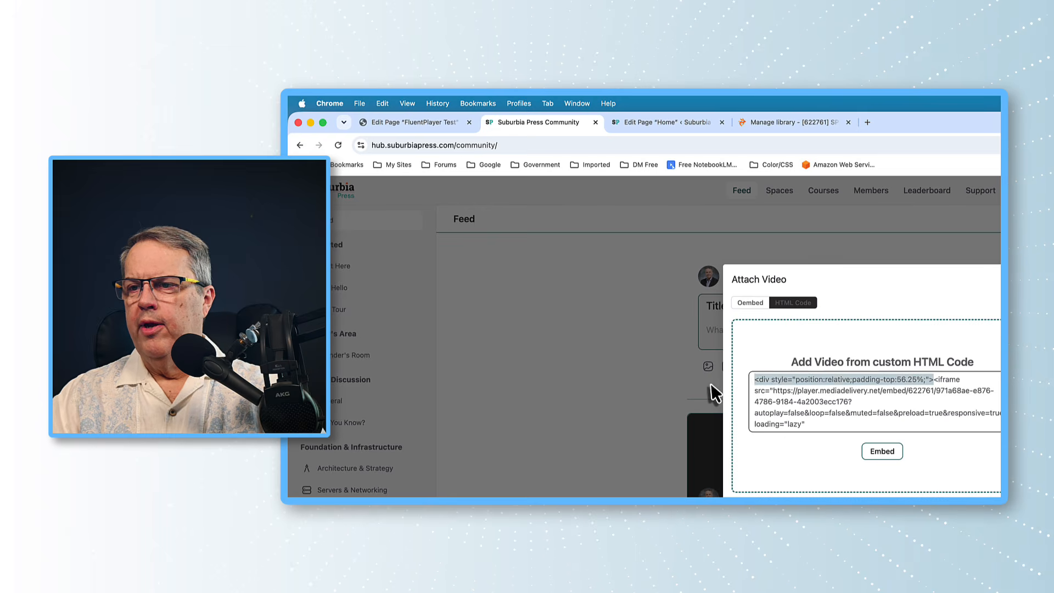
pyautogui.press('BackSpace')
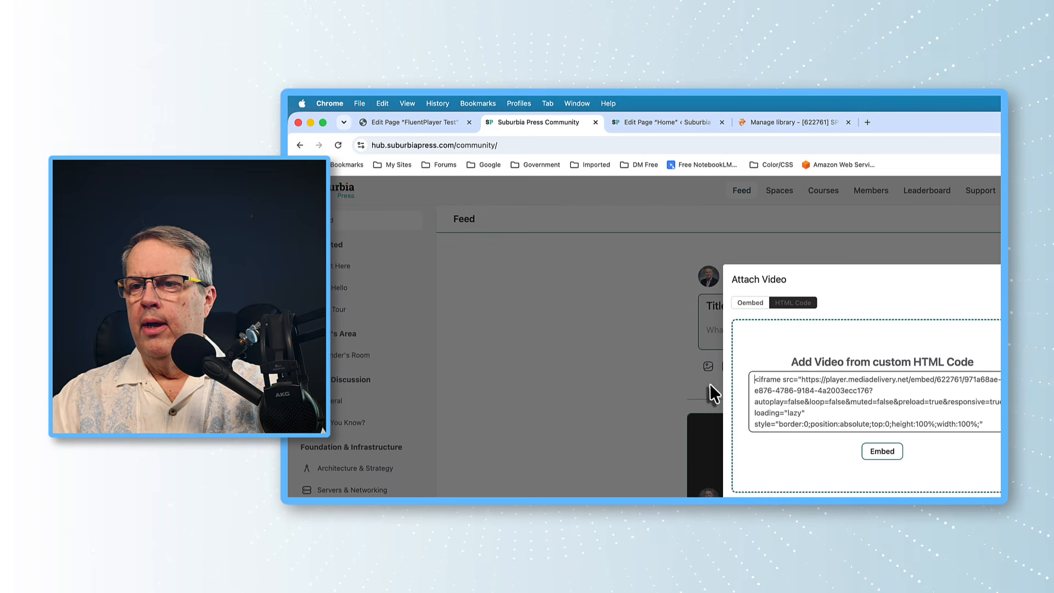
# - Set the iframe's position style to relative and embed the video in the post
pyautogui.scroll(-2, 862, 396)
pyautogui.doubleClick(857, 401)
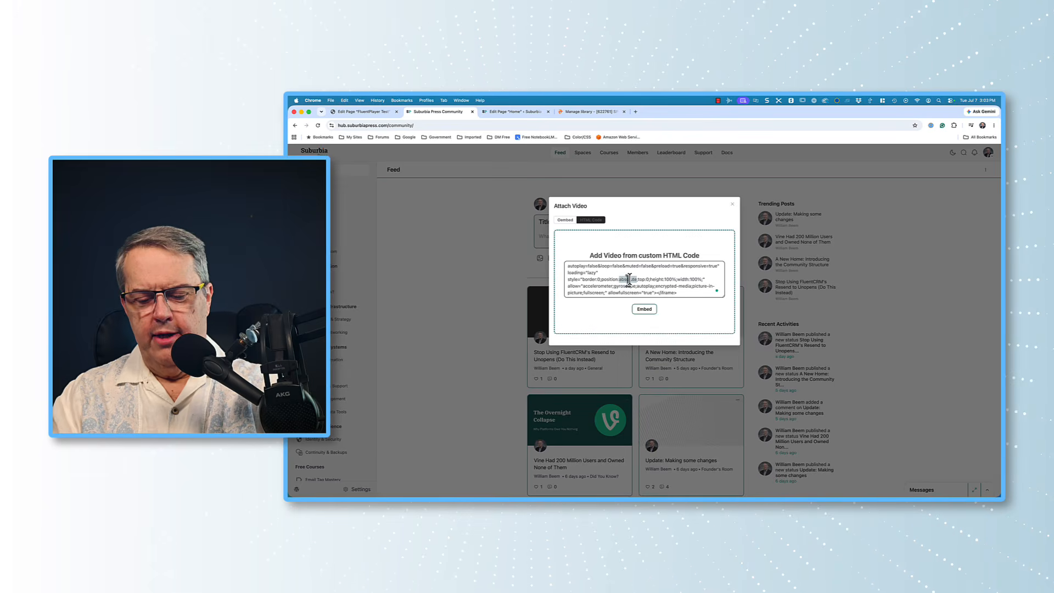
pyautogui.write('relative')
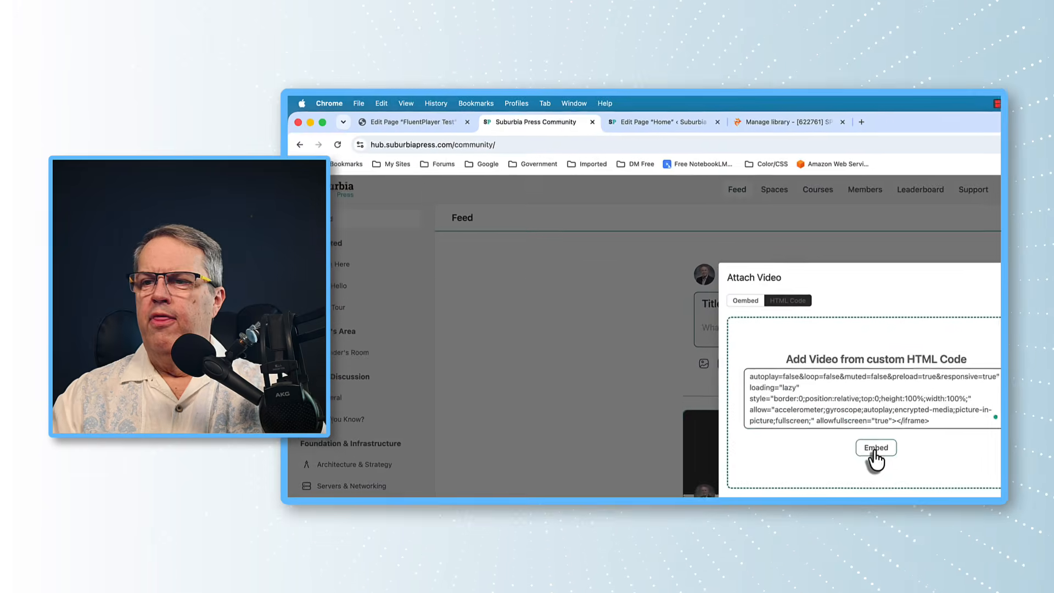
pyautogui.click(644, 309)
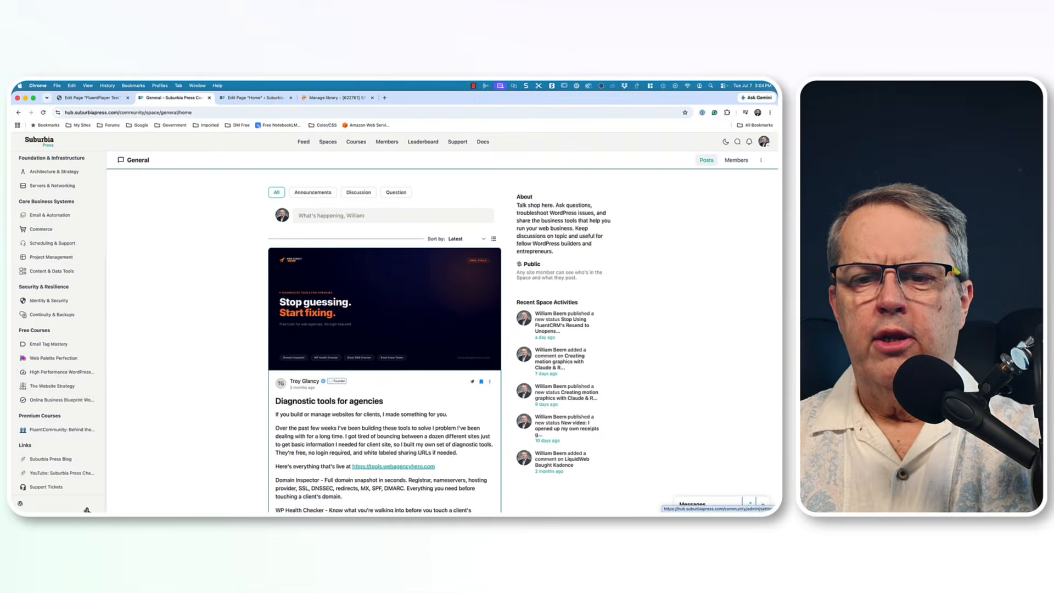
# - Open course management in the community's portal settings and add a new course titled Test
pyautogui.click(110, 507)
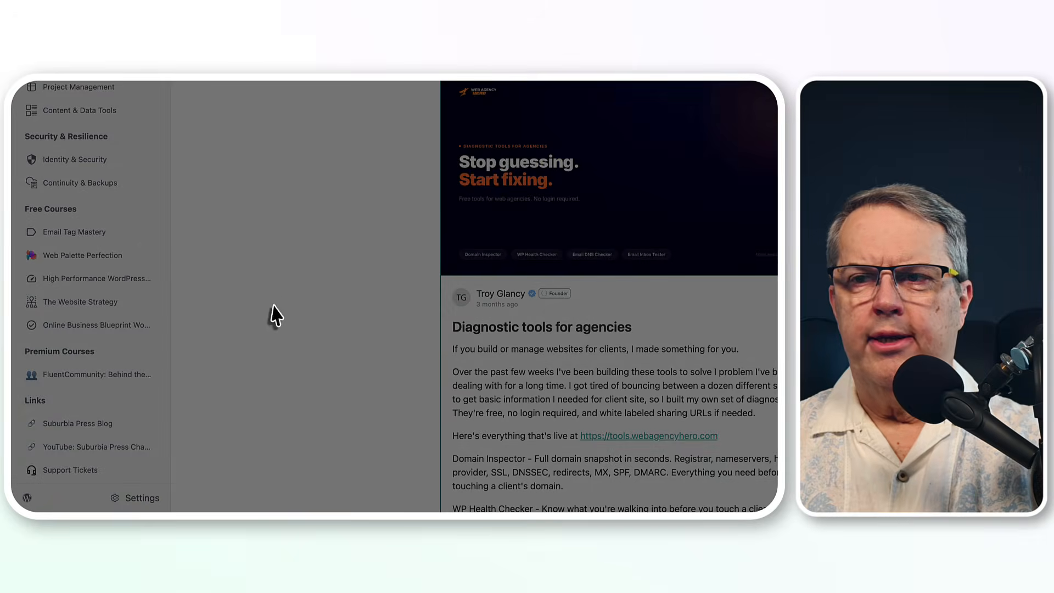
pyautogui.click(656, 122)
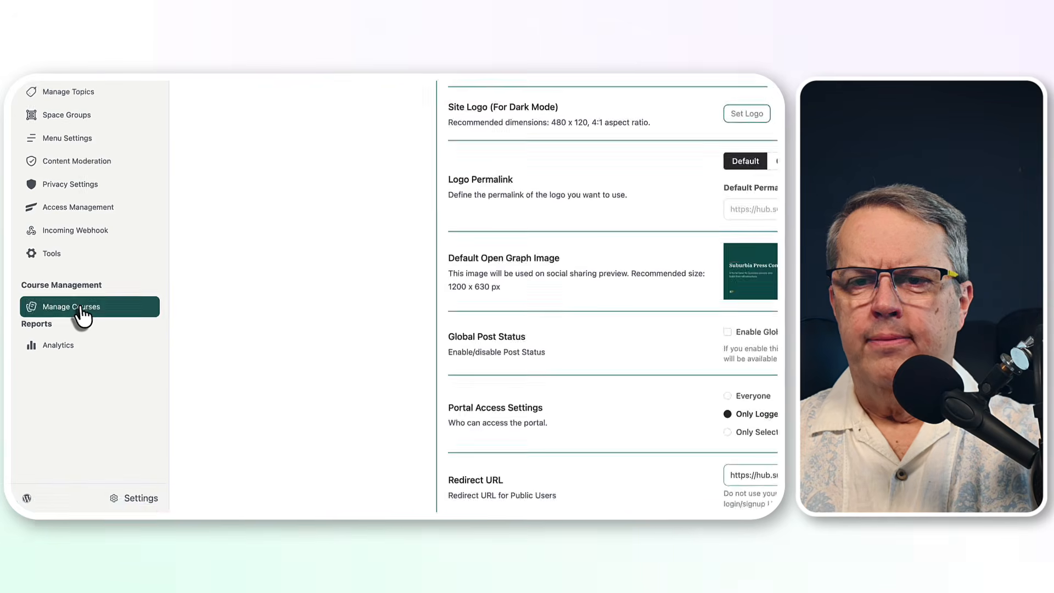
pyautogui.click(81, 308)
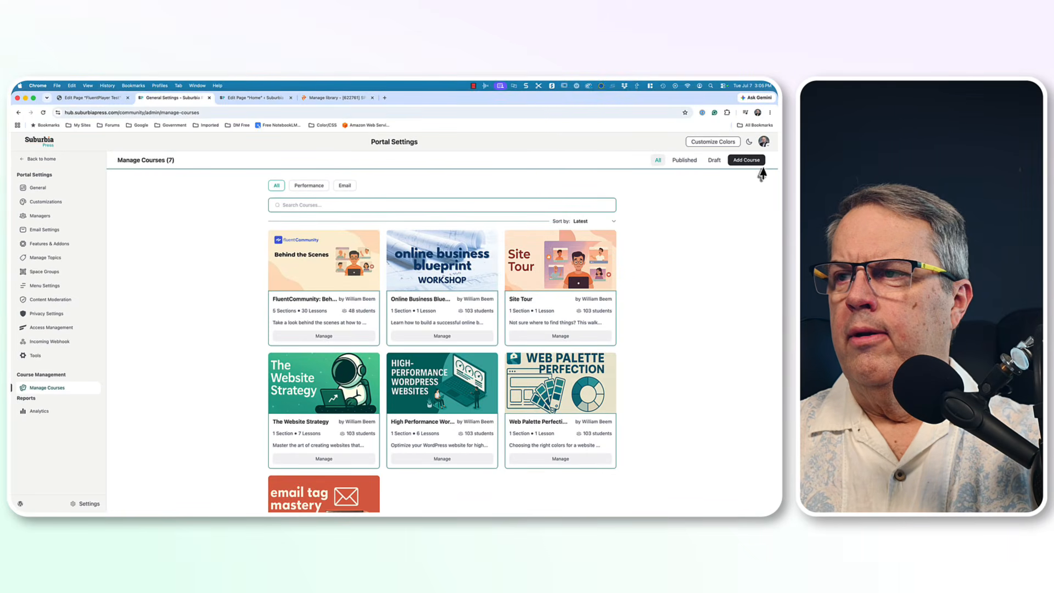
pyautogui.click(751, 162)
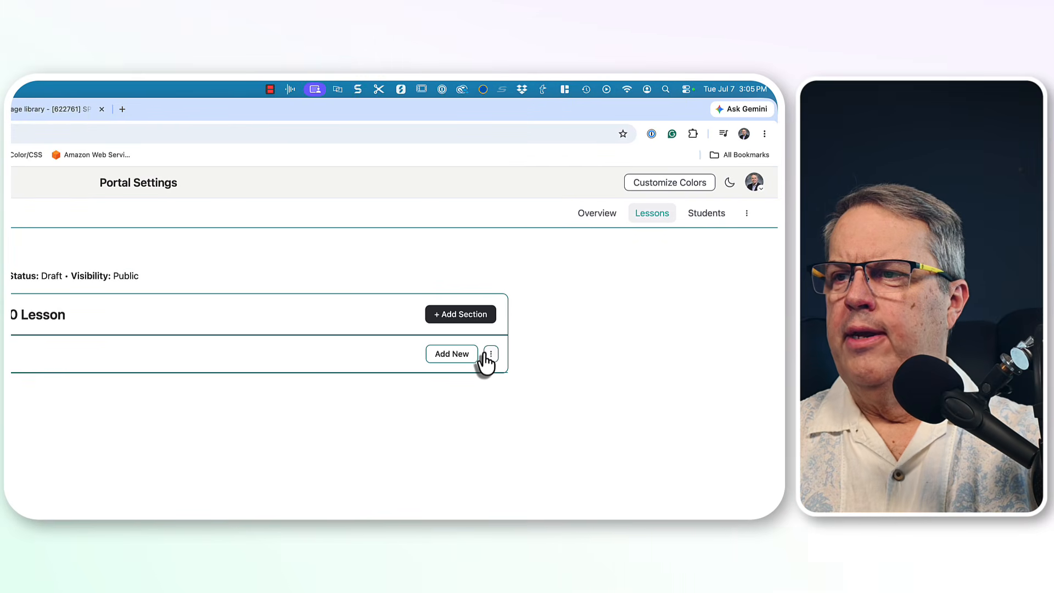
# - Add a new lesson to the Test course's section
pyautogui.click(491, 356)
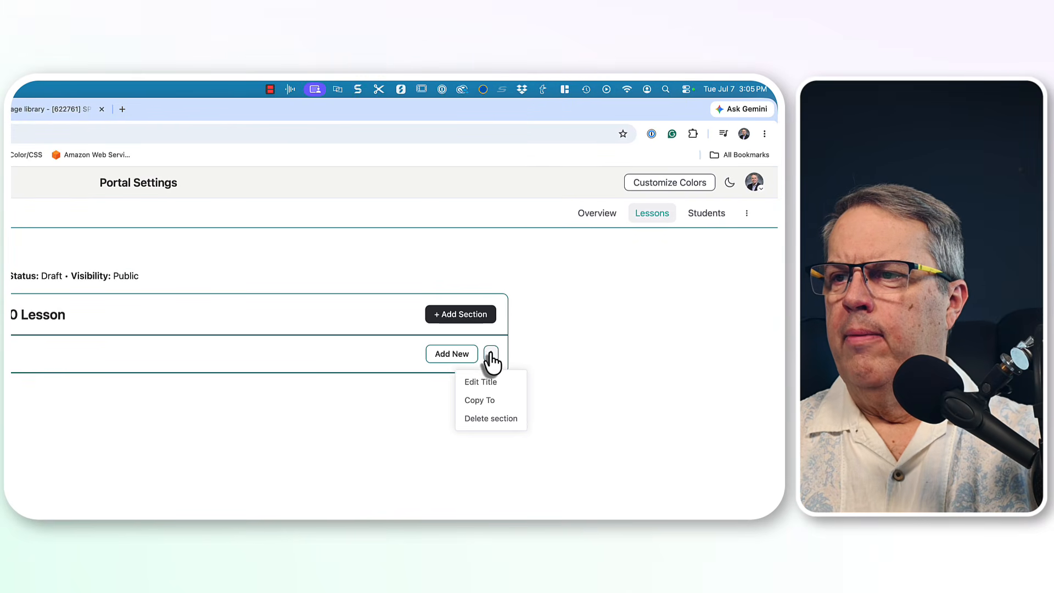
pyautogui.click(453, 358)
pyautogui.click(453, 383)
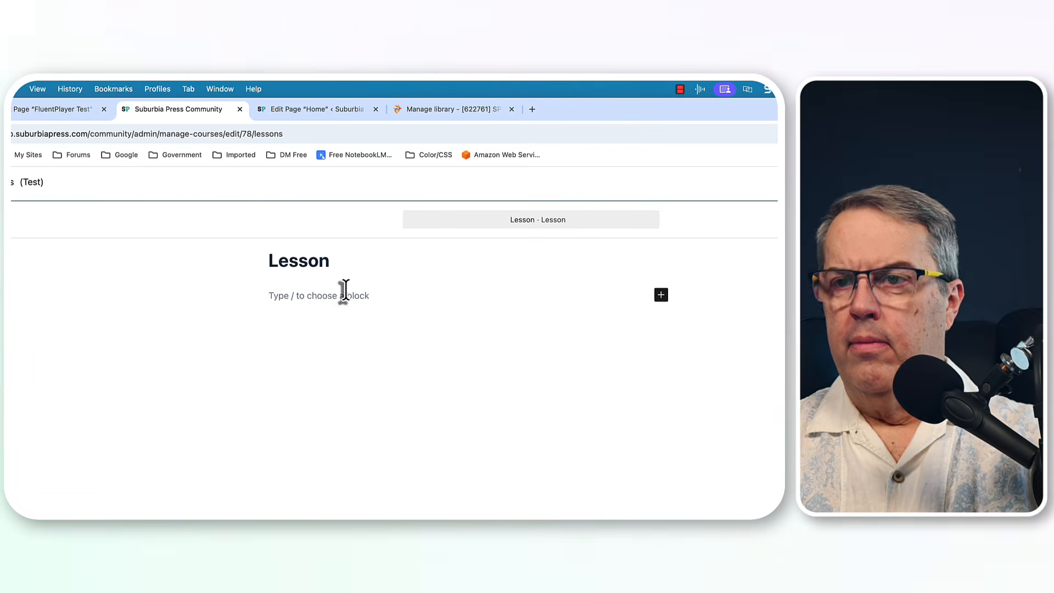
# - Insert a FluentPlayer block in the lesson with the Bunny Stream video Lesson 30 from the FluentCommunity Behind the Scenes collection
pyautogui.write('/')
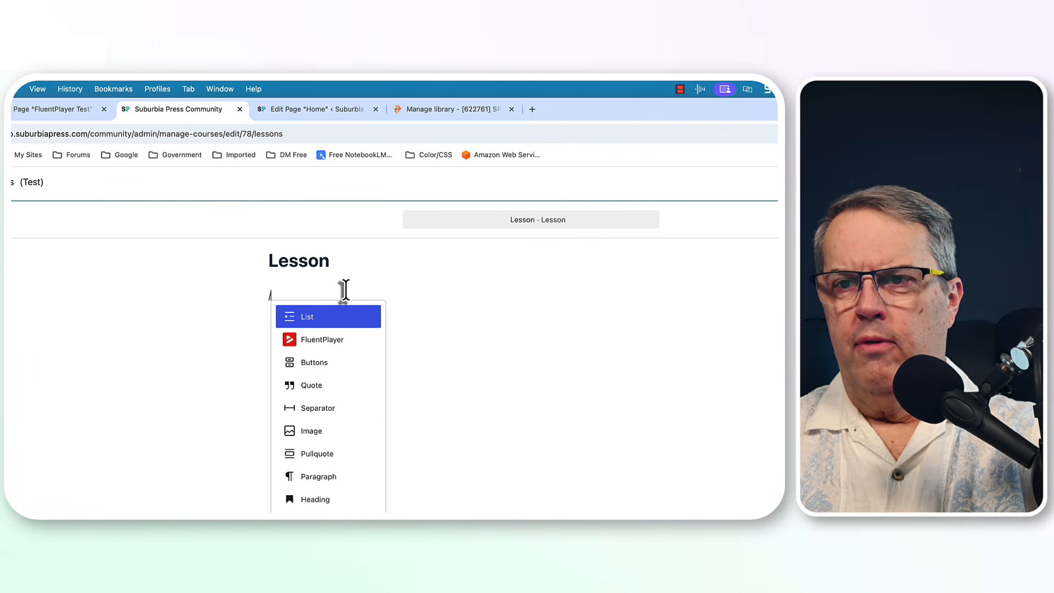
pyautogui.write('fl')
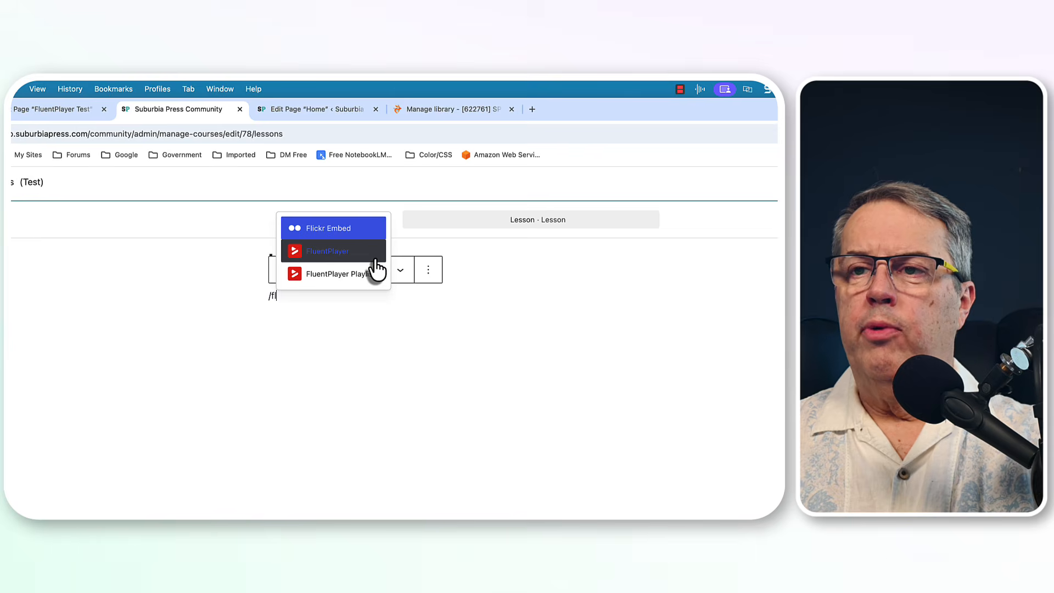
pyautogui.click(379, 261)
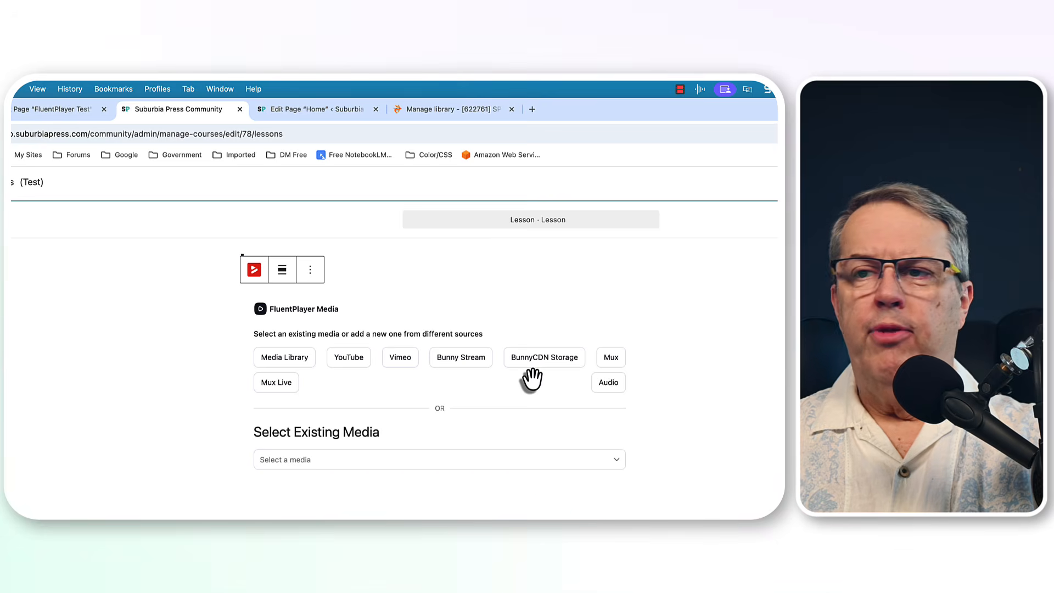
pyautogui.click(471, 360)
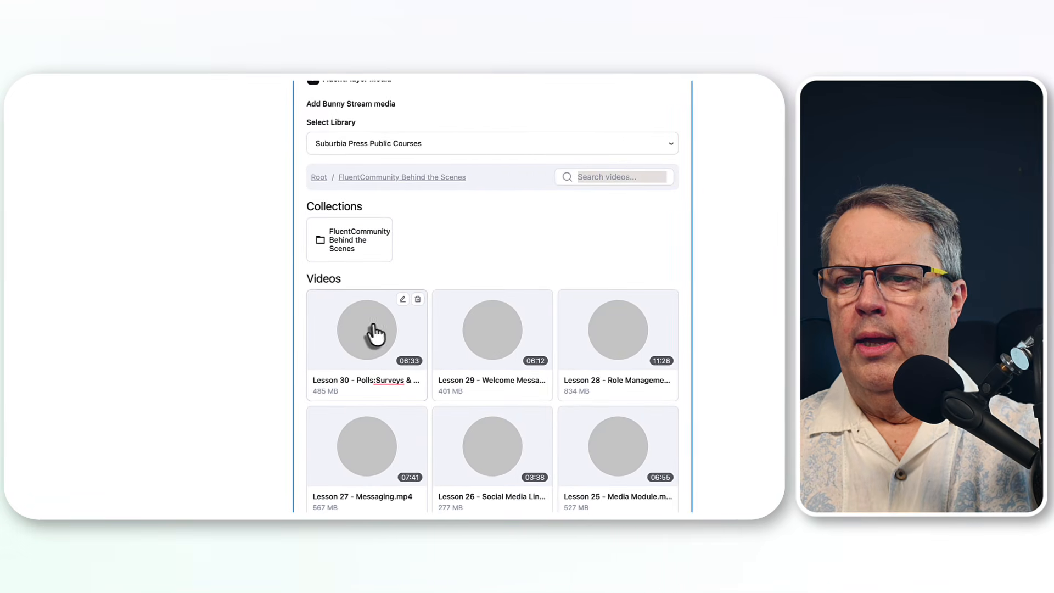
pyautogui.click(415, 332)
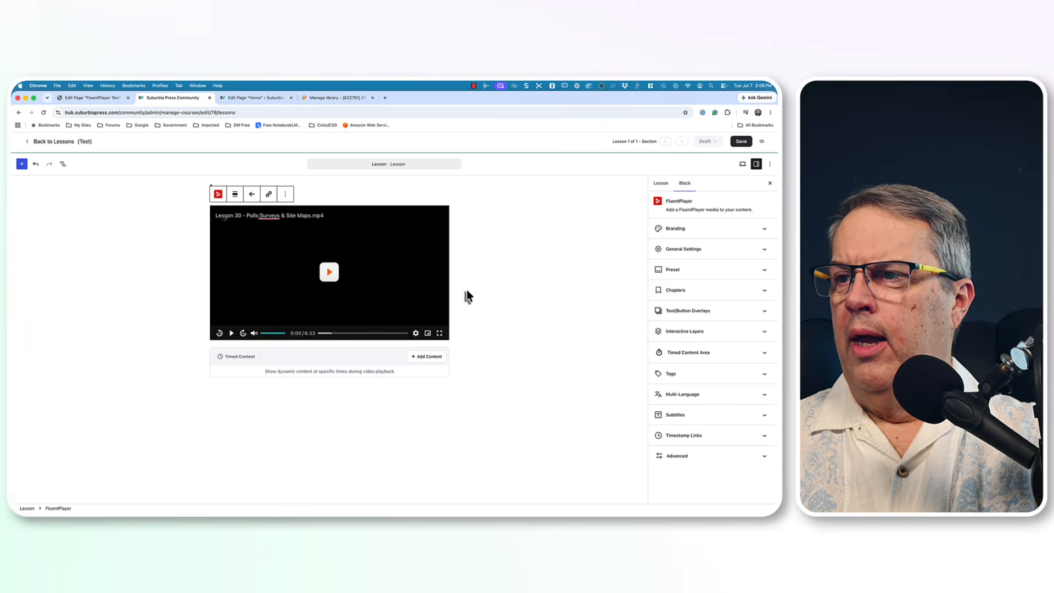
# - Open the lesson's media embed dialog and view its Custom HTML option for iframe code
pyautogui.click(471, 306)
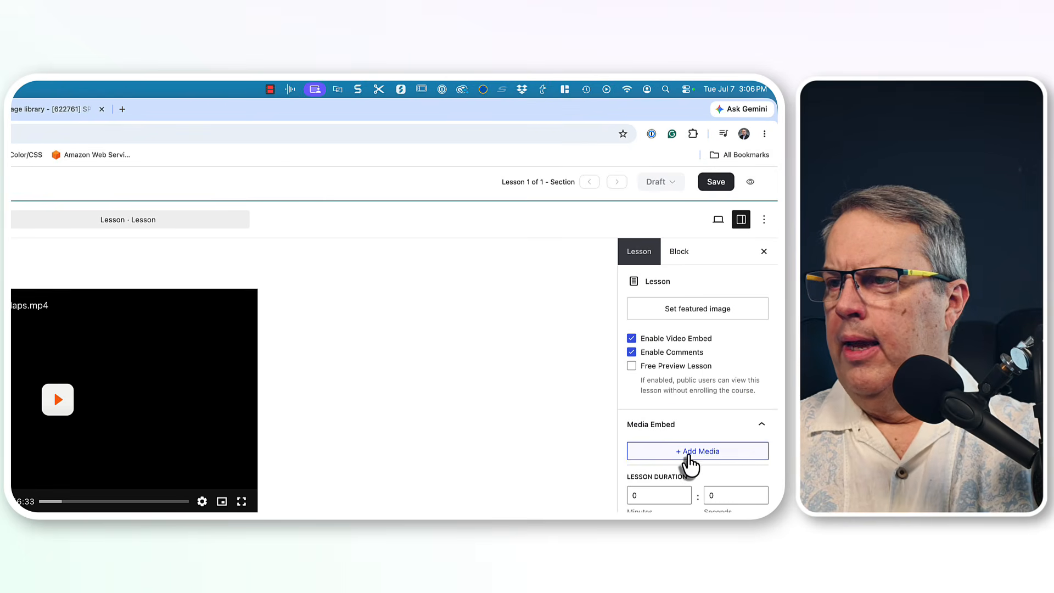
pyautogui.click(689, 456)
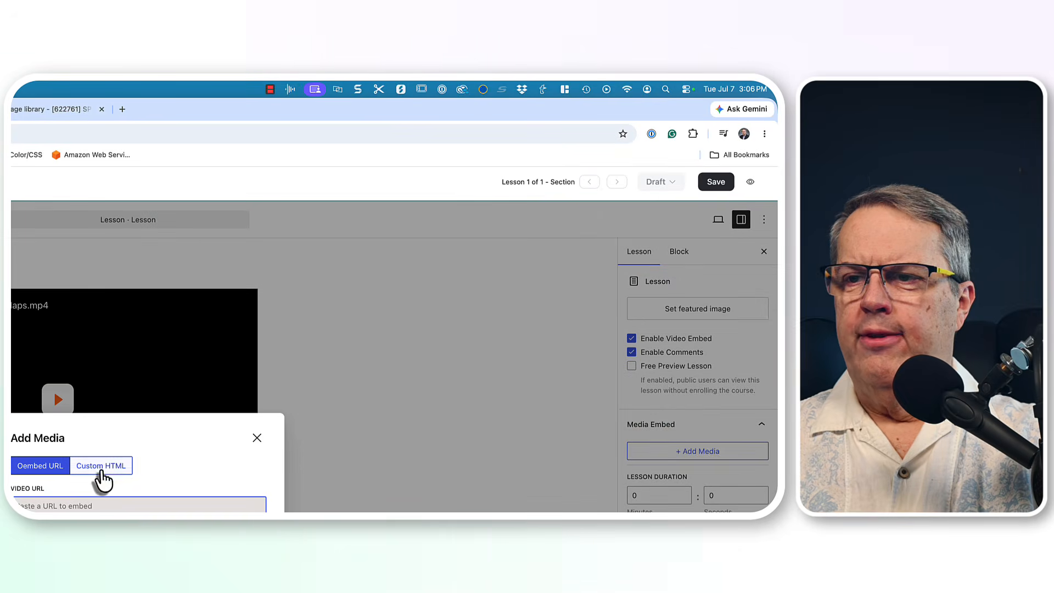
pyautogui.click(100, 466)
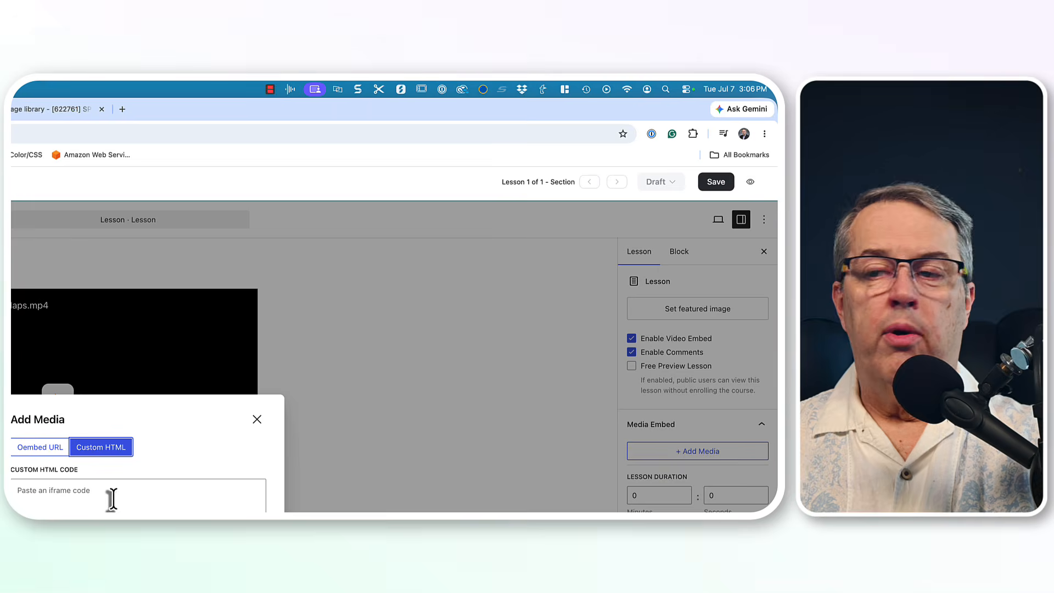
pyautogui.click(74, 496)
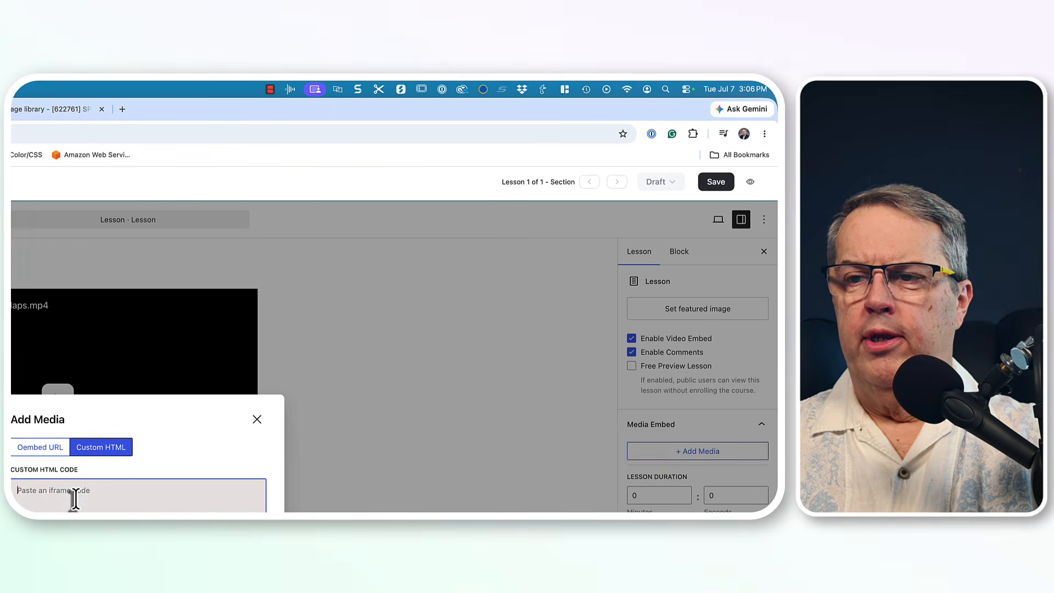
pyautogui.click(296, 100)
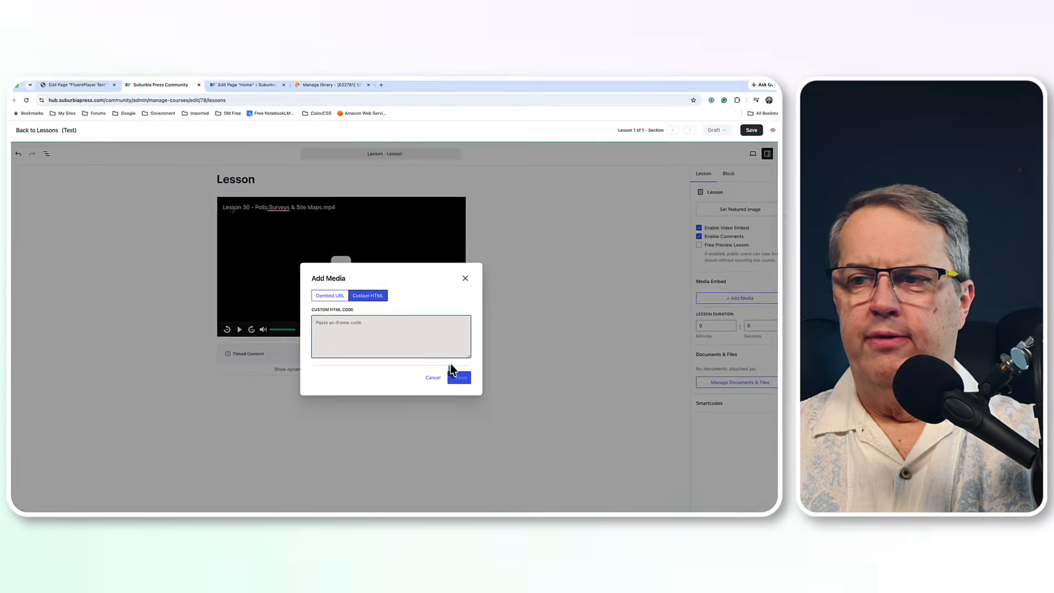
pyautogui.click(460, 379)
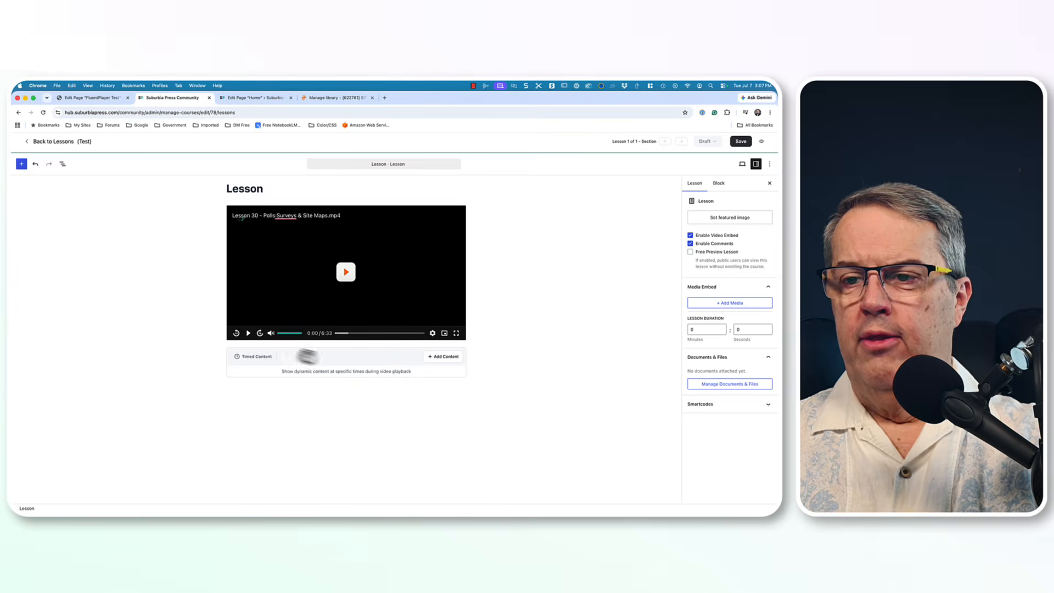
# - Browse the blocks available for the lesson, from the text blocks through design and widgets to embeds
pyautogui.click(351, 190)
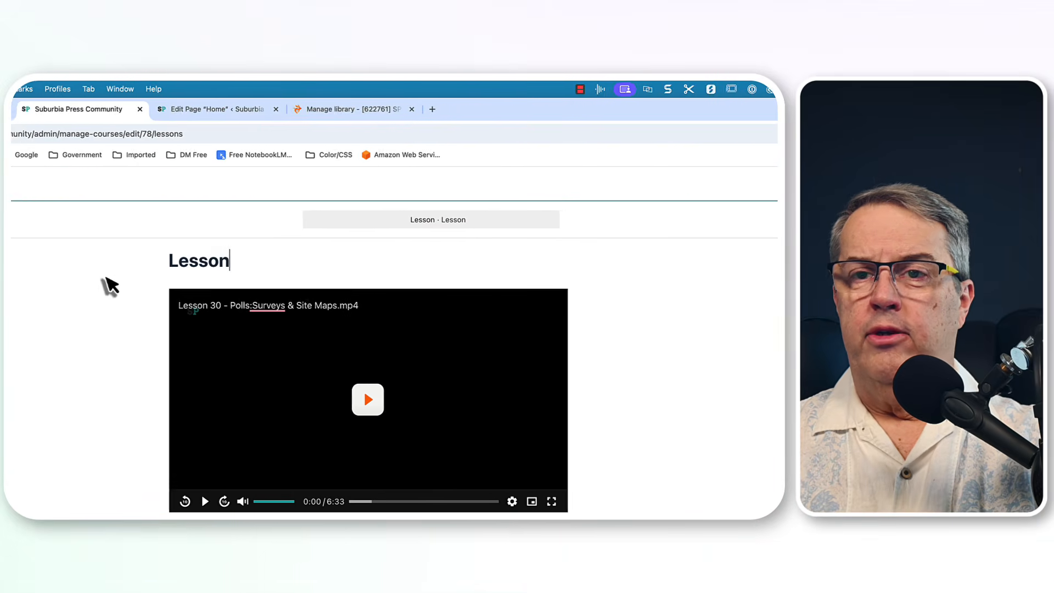
pyautogui.click(24, 220)
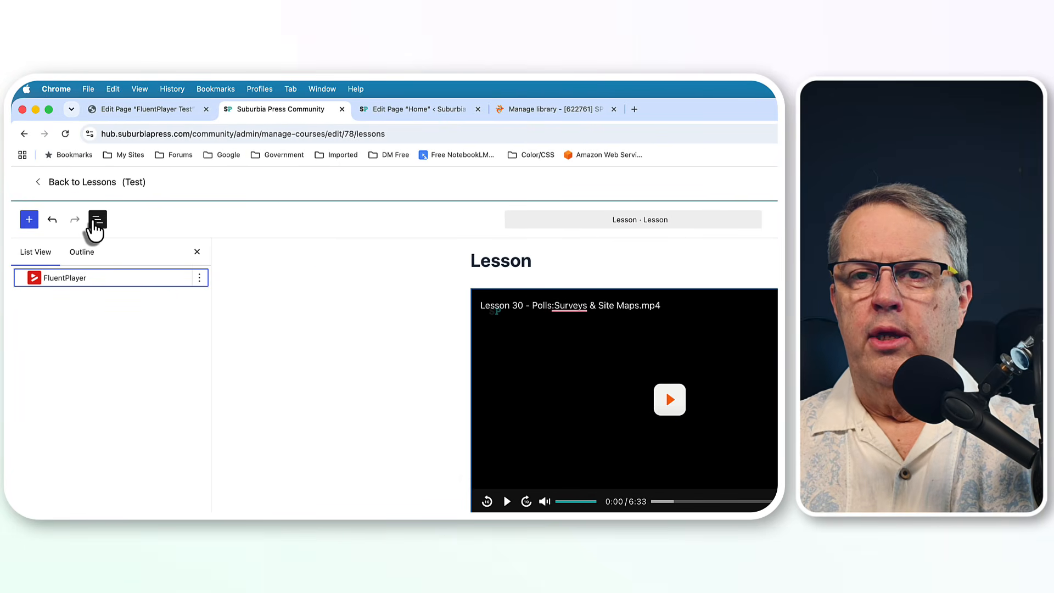
pyautogui.click(31, 223)
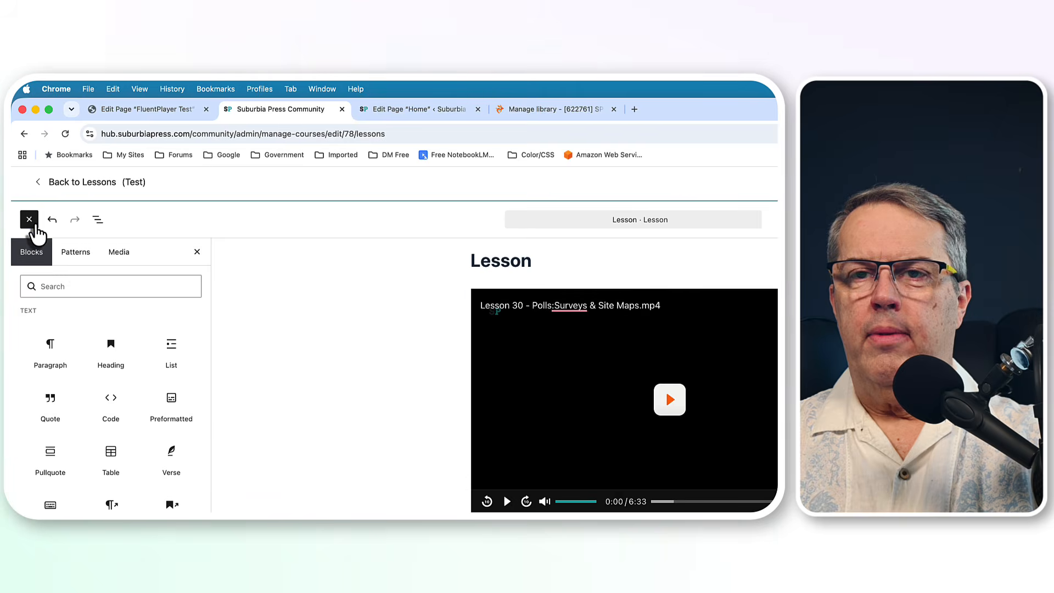
pyautogui.scroll(-3, 141, 357)
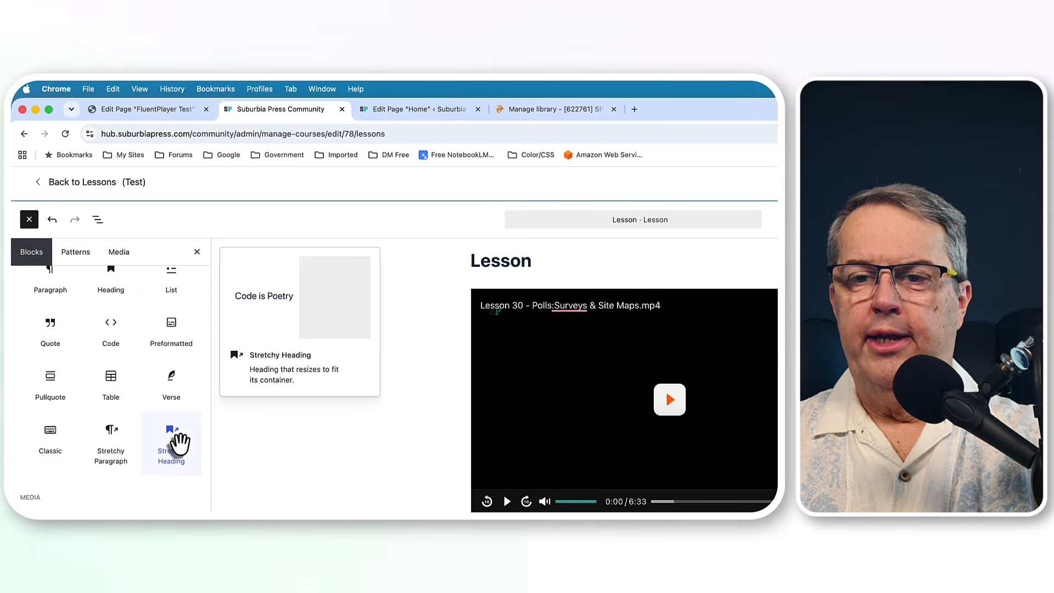
pyautogui.scroll(-3, 176, 439)
pyautogui.scroll(-10, 176, 445)
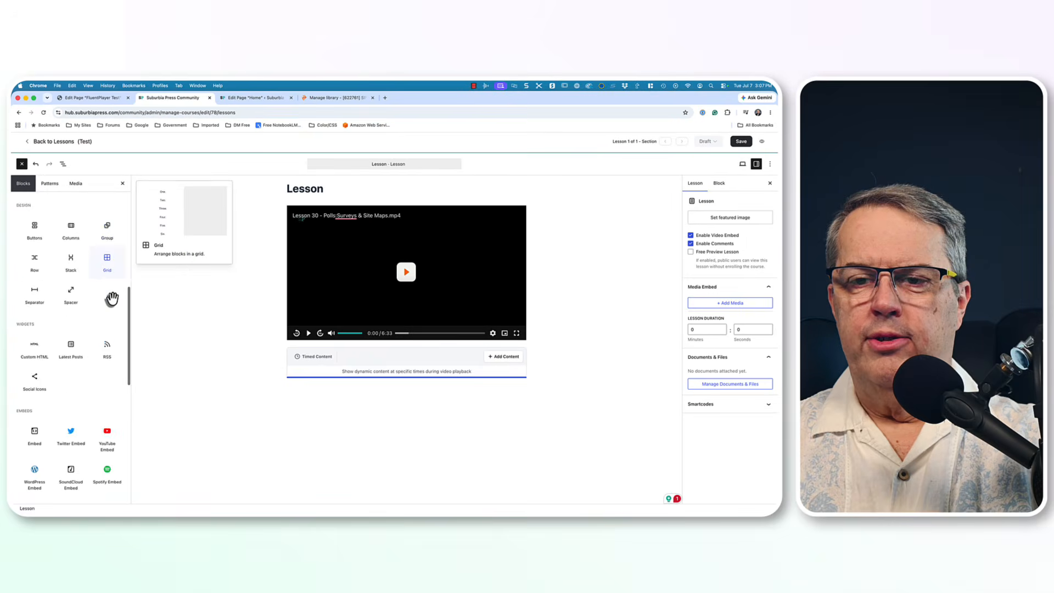
pyautogui.scroll(-8, 112, 299)
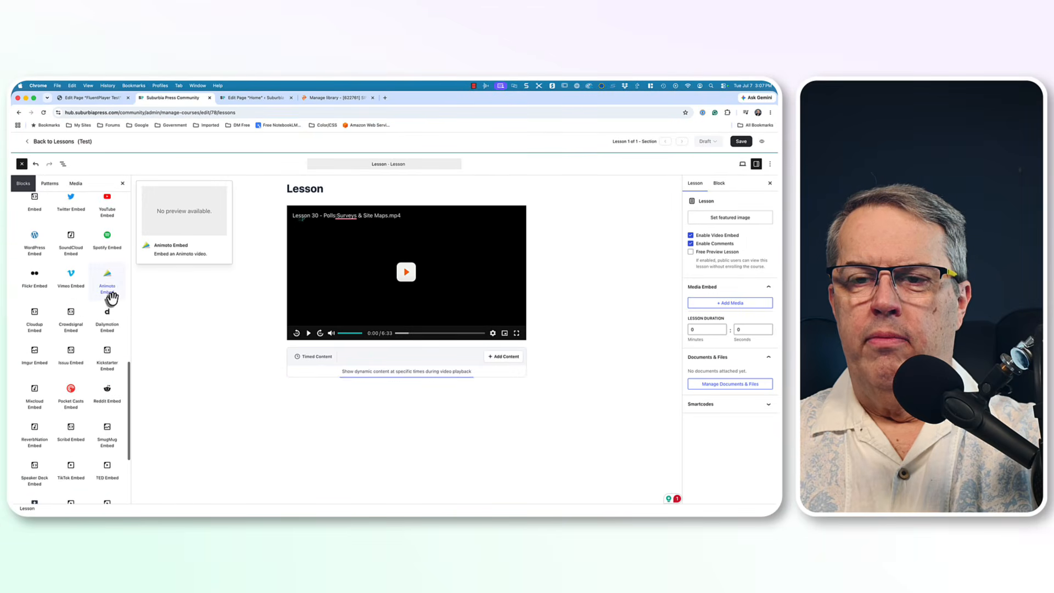
pyautogui.scroll(20, 113, 307)
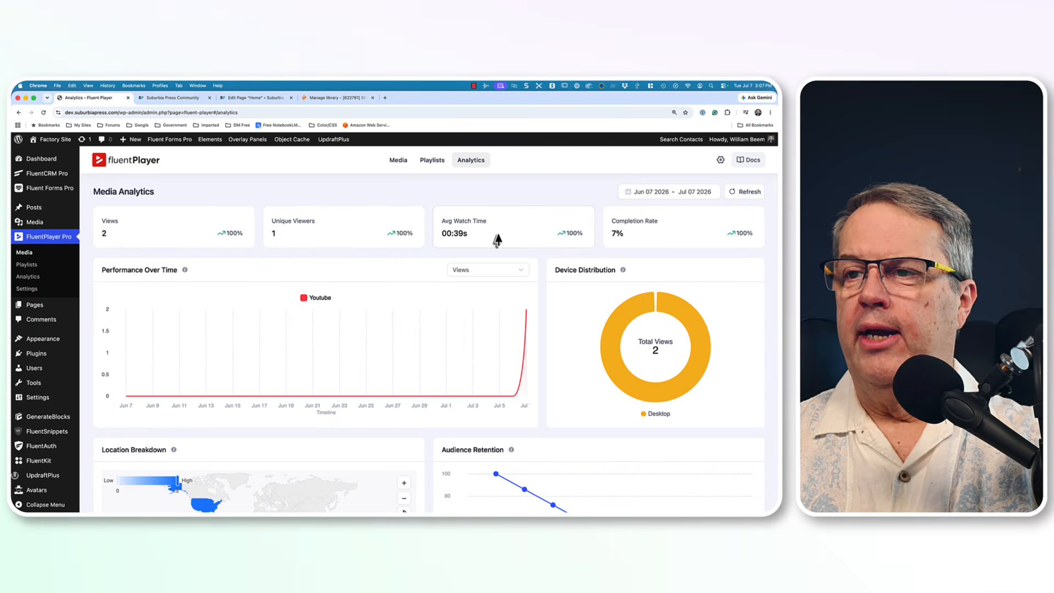
# - Examine the Media Analytics page, covering device distribution, location breakdown, audience retention, top viewers, top media and new versus returning viewers
pyautogui.moveTo(516, 338)
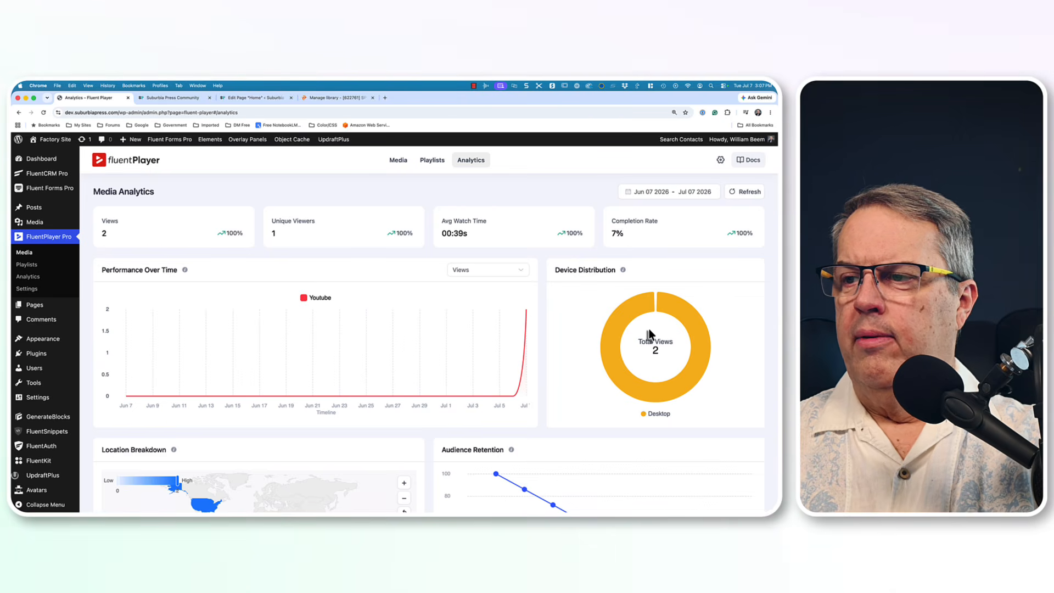
pyautogui.click(651, 414)
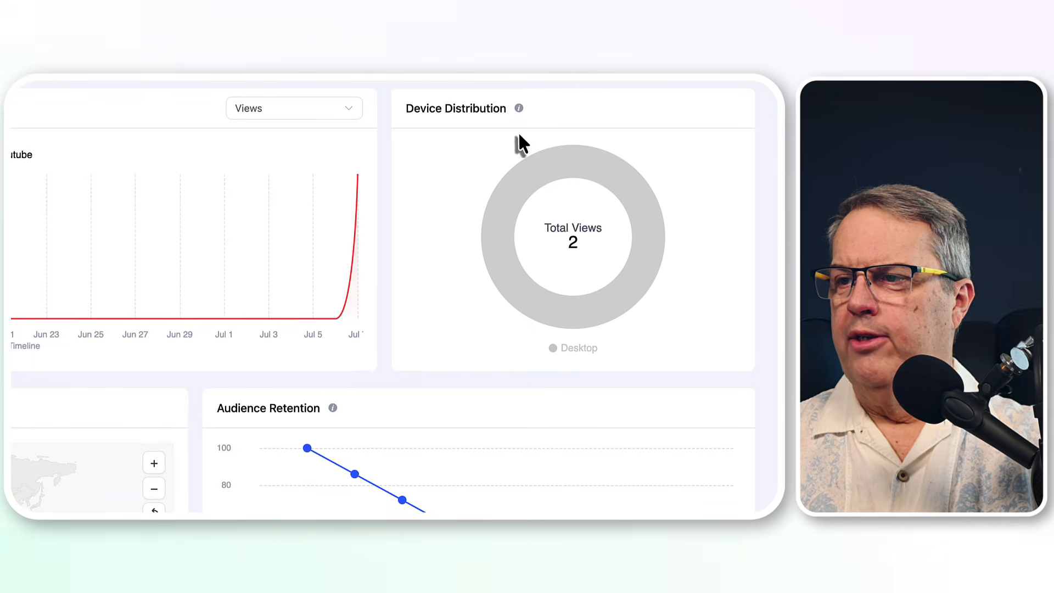
pyautogui.scroll(-3, 235, 188)
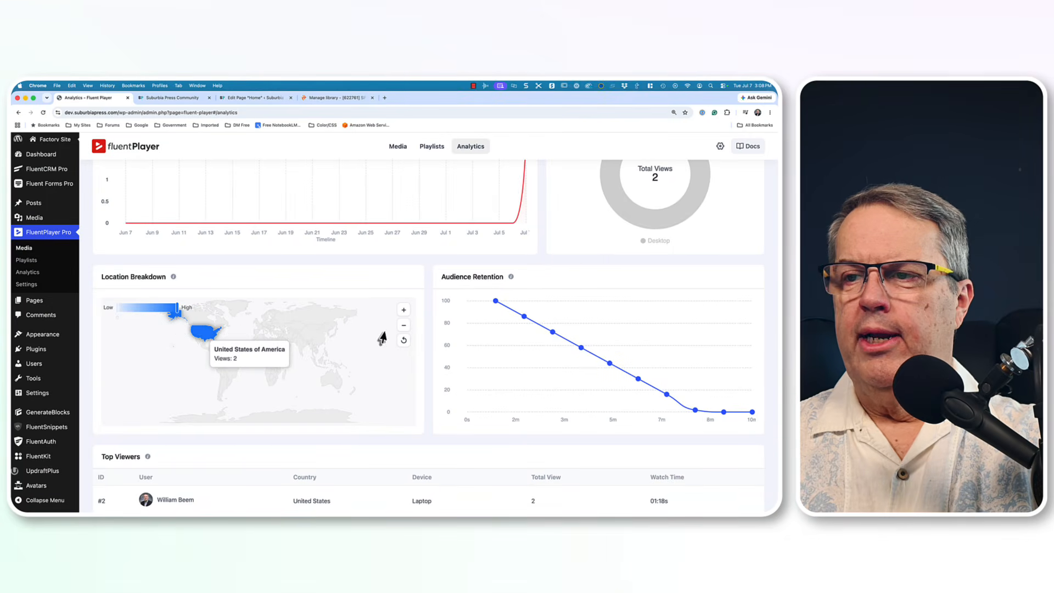
pyautogui.scroll(-5, 527, 328)
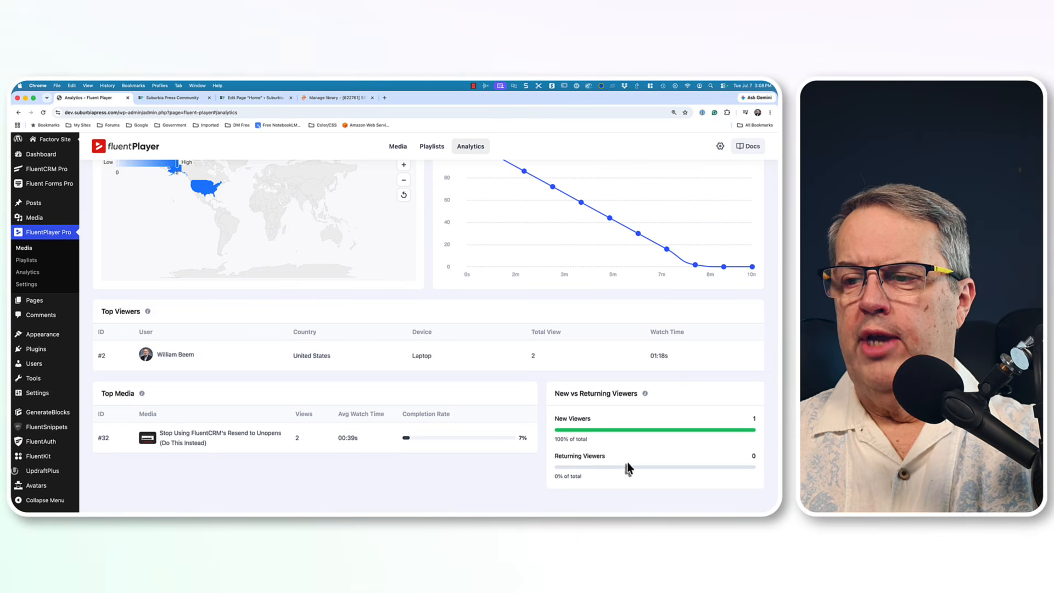
pyautogui.scroll(5, 507, 433)
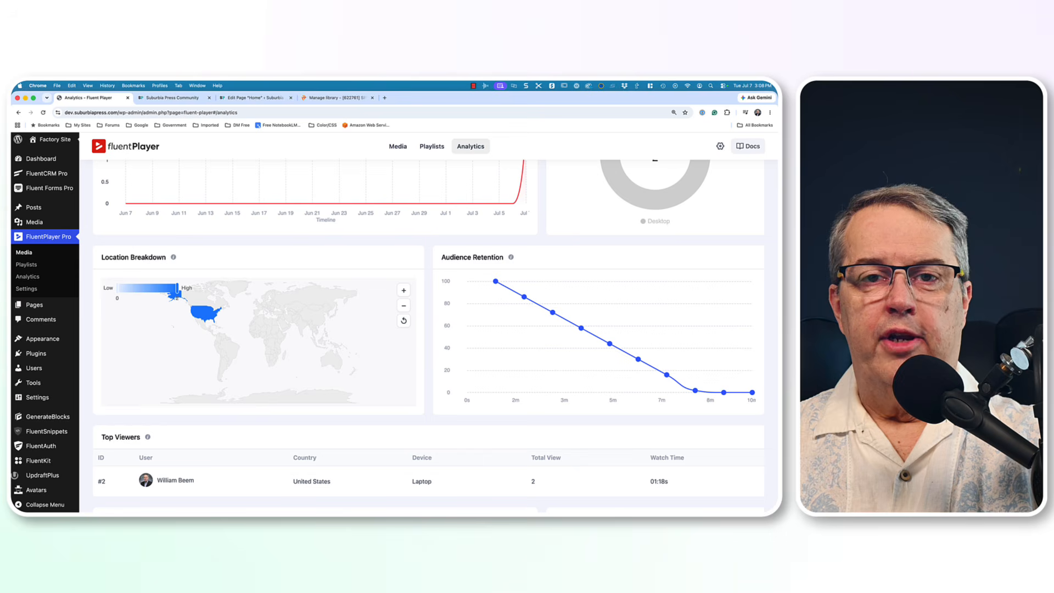
pyautogui.scroll(3, 275, 391)
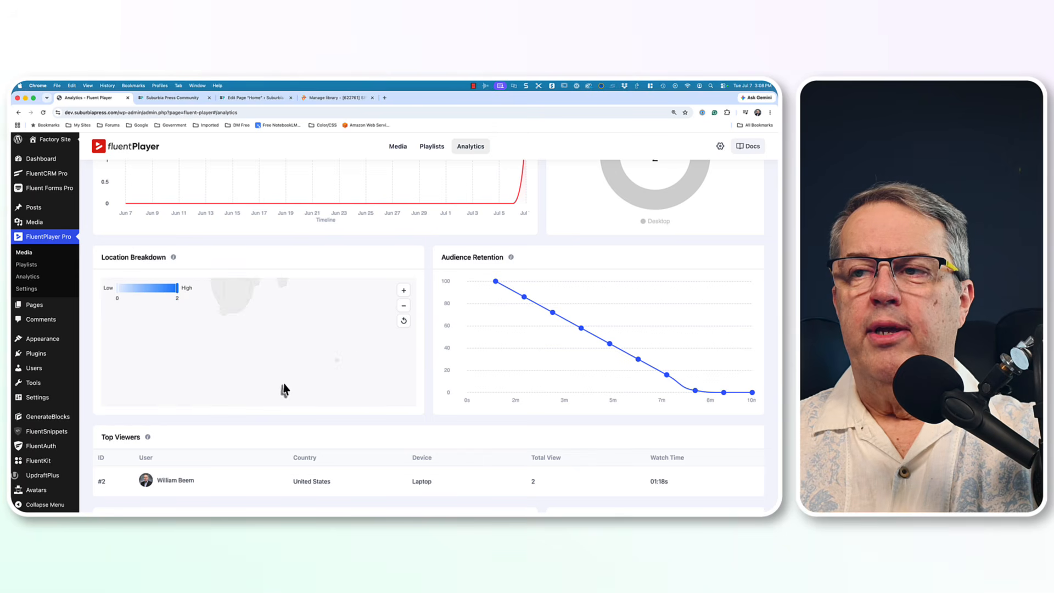
pyautogui.scroll(-5, 279, 371)
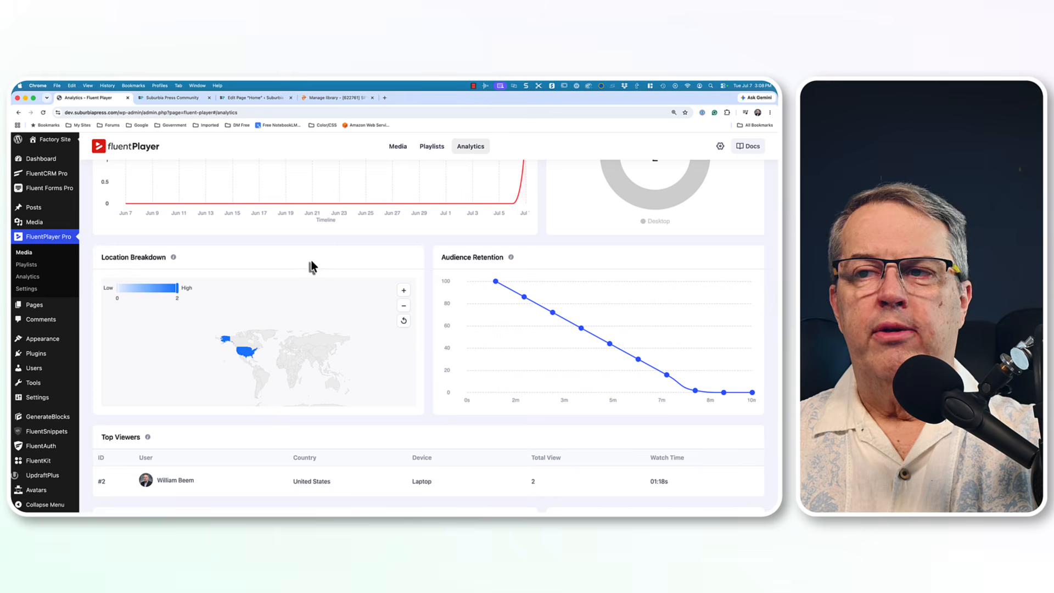
pyautogui.scroll(1, 310, 262)
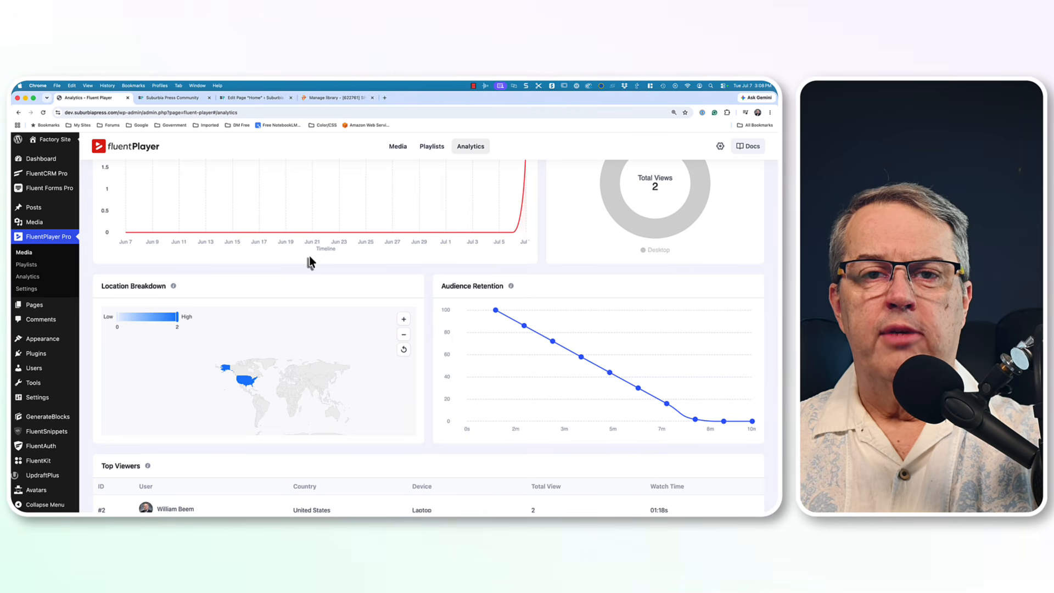
pyautogui.scroll(5, 310, 261)
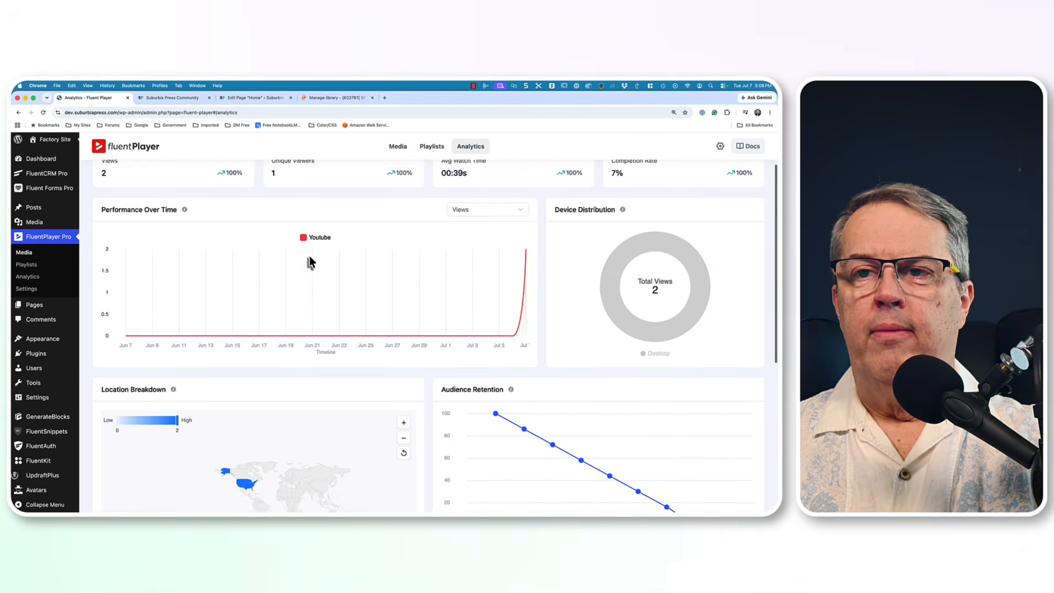
pyautogui.scroll(1, 309, 255)
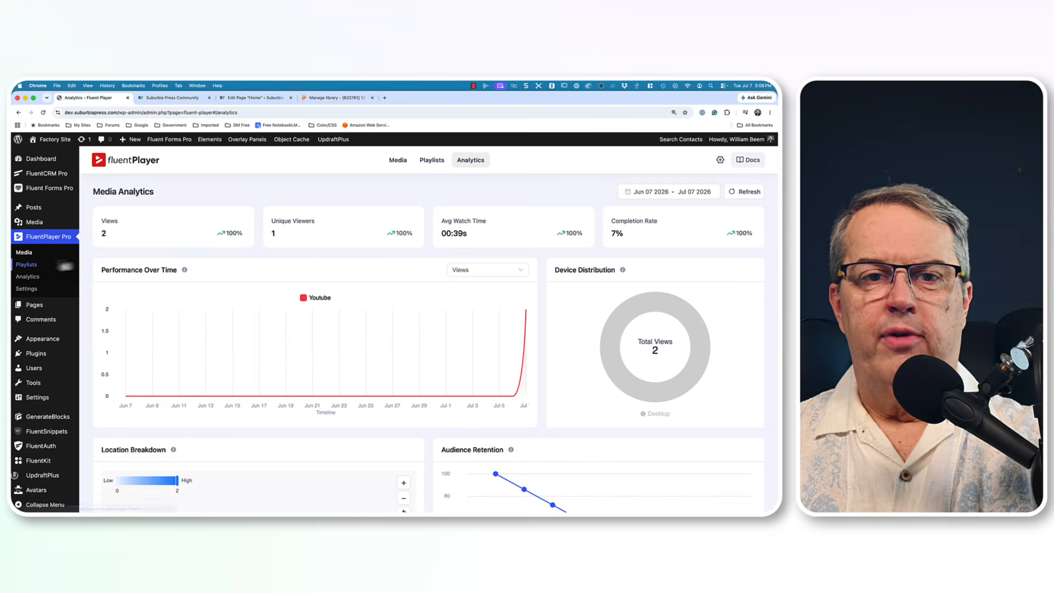